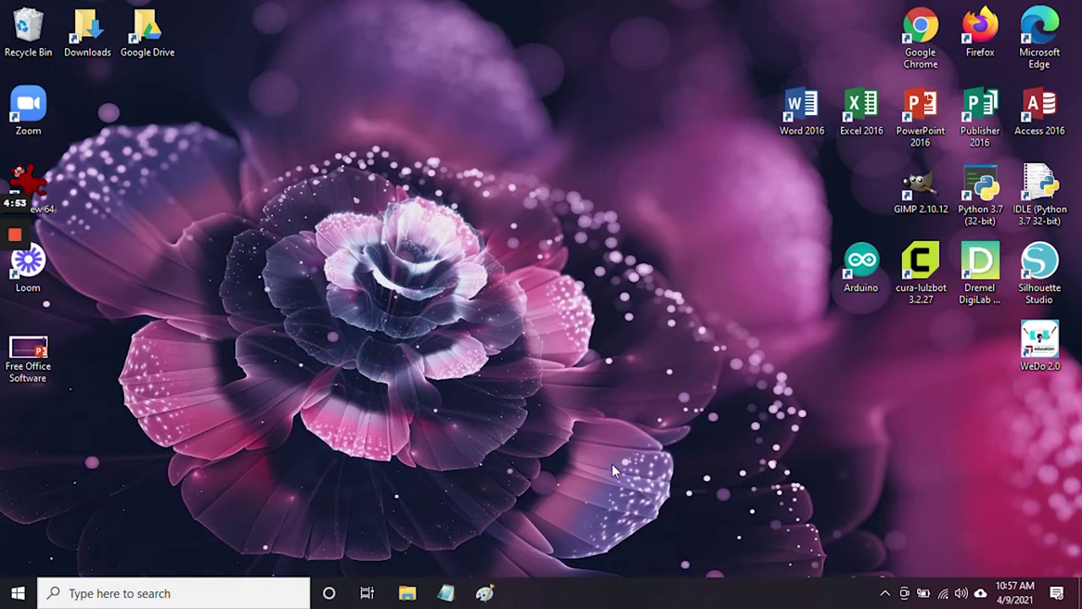
- Open Google Chrome, go to libreoffice.org and open the LibreOffice download page
{"action": "double_click", "coordinate": [922, 30]}
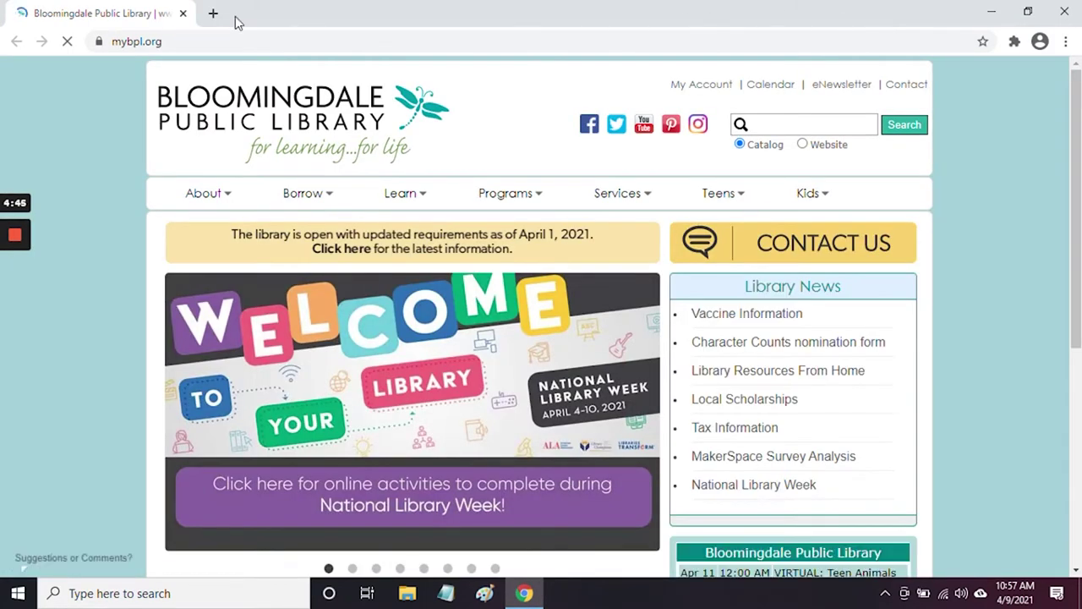
{"action": "left_click", "coordinate": [196, 41]}
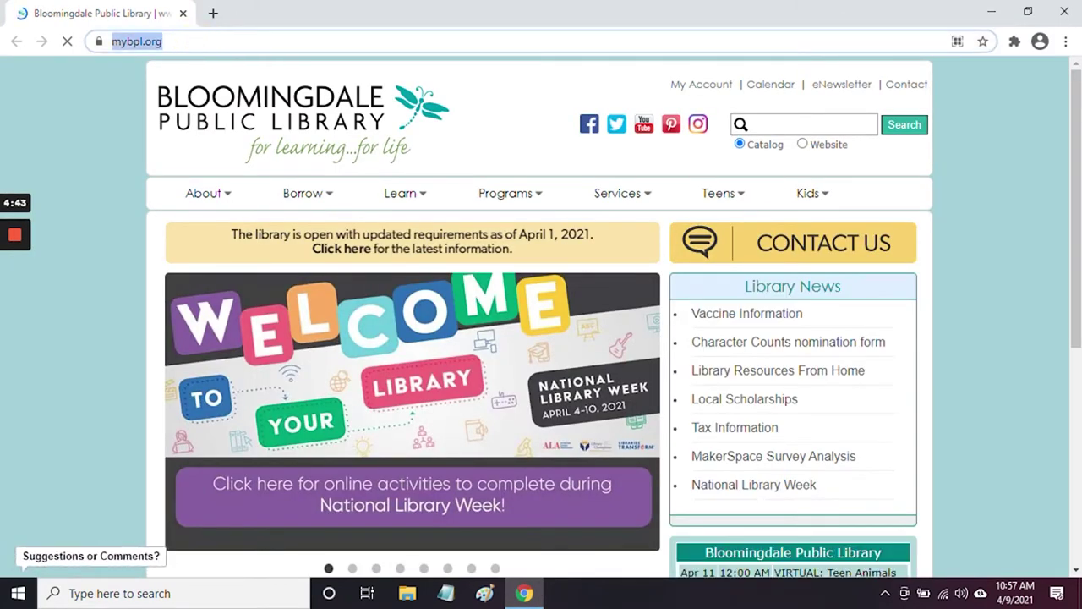
{"action": "type", "text": "libreoffice."}
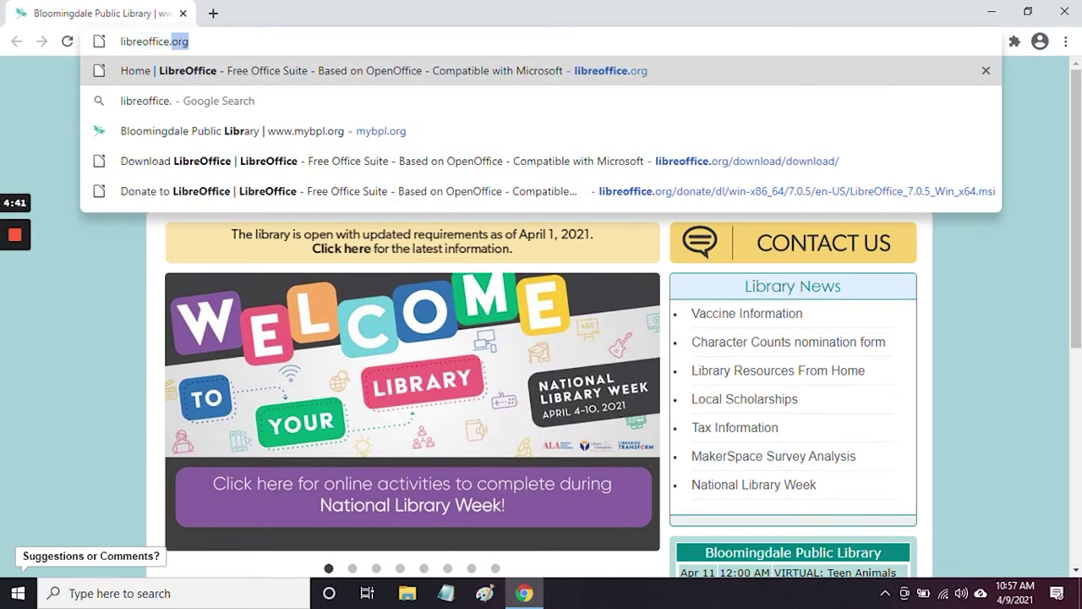
{"action": "type", "text": "org"}
{"action": "key", "text": "Return"}
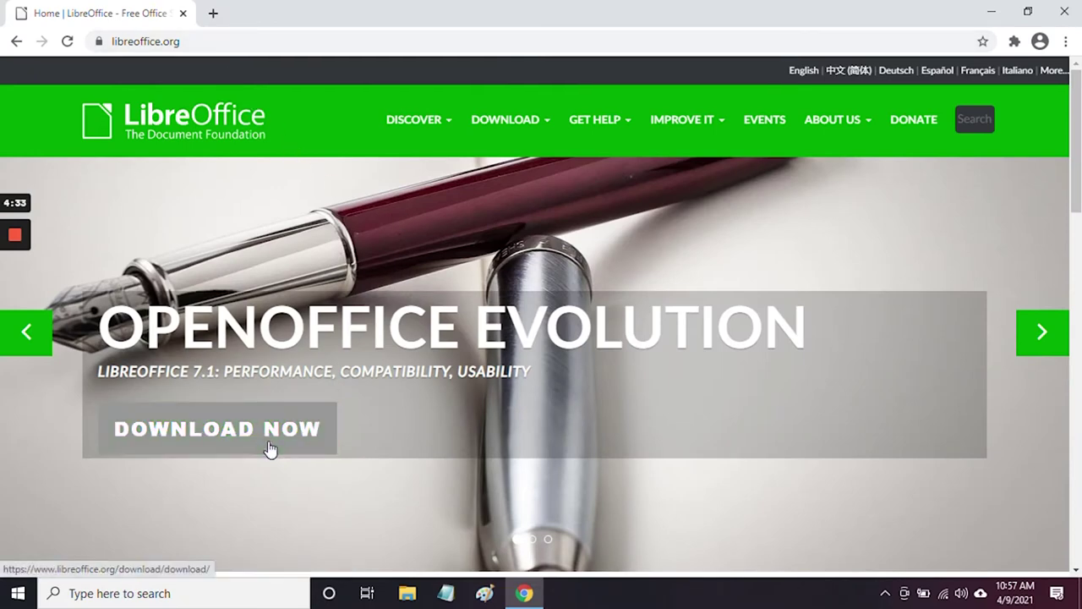
{"action": "left_click", "coordinate": [206, 435]}
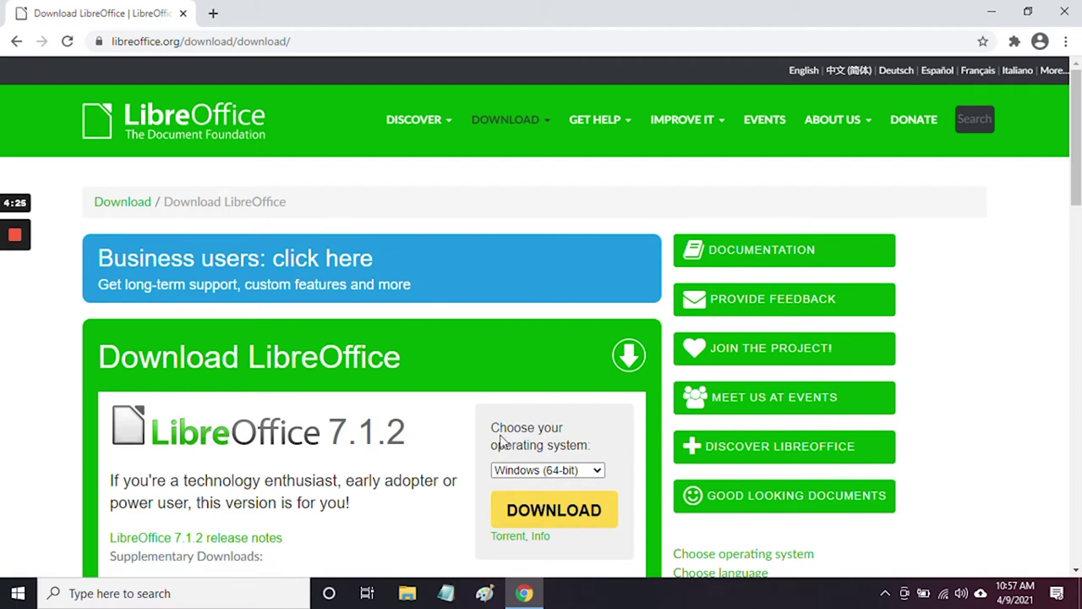
- Compare the LibreOffice 7.1.2 and 7.0.5 offers and download version 7.0.5 for Windows (64-bit)
{"action": "scroll", "coordinate": [539, 444], "scroll_direction": "down", "scroll_amount": 7}
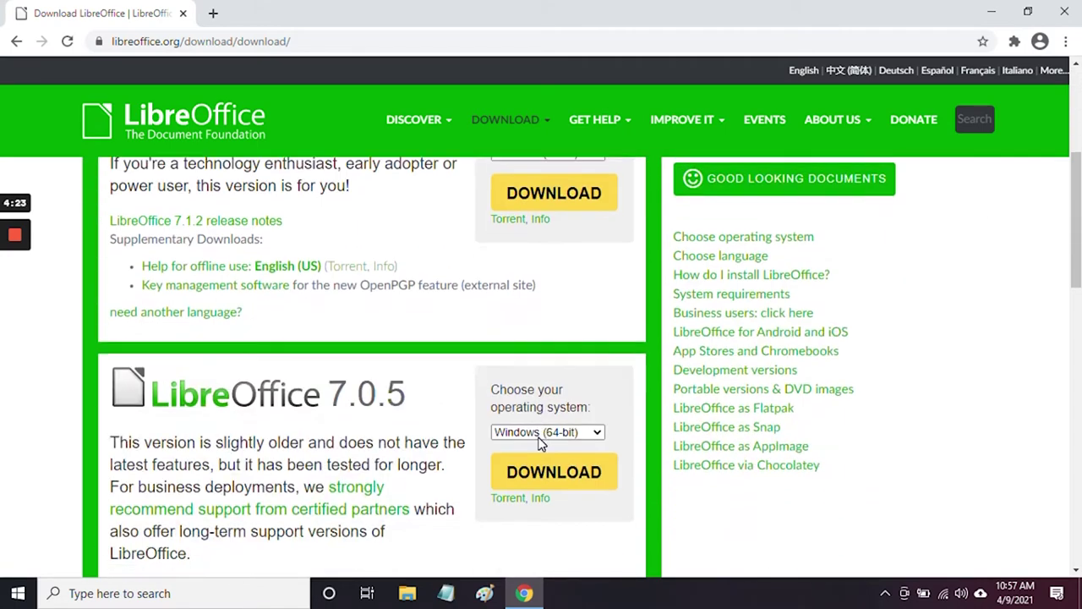
{"action": "scroll", "coordinate": [539, 444], "scroll_direction": "up", "scroll_amount": 5}
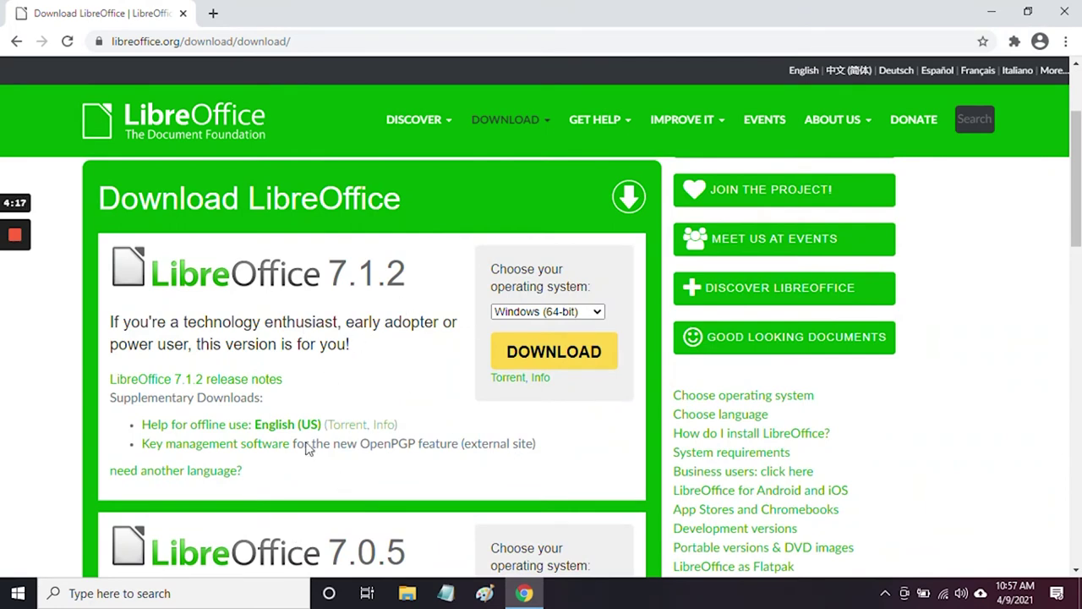
{"action": "scroll", "coordinate": [329, 510], "scroll_direction": "down", "scroll_amount": 1}
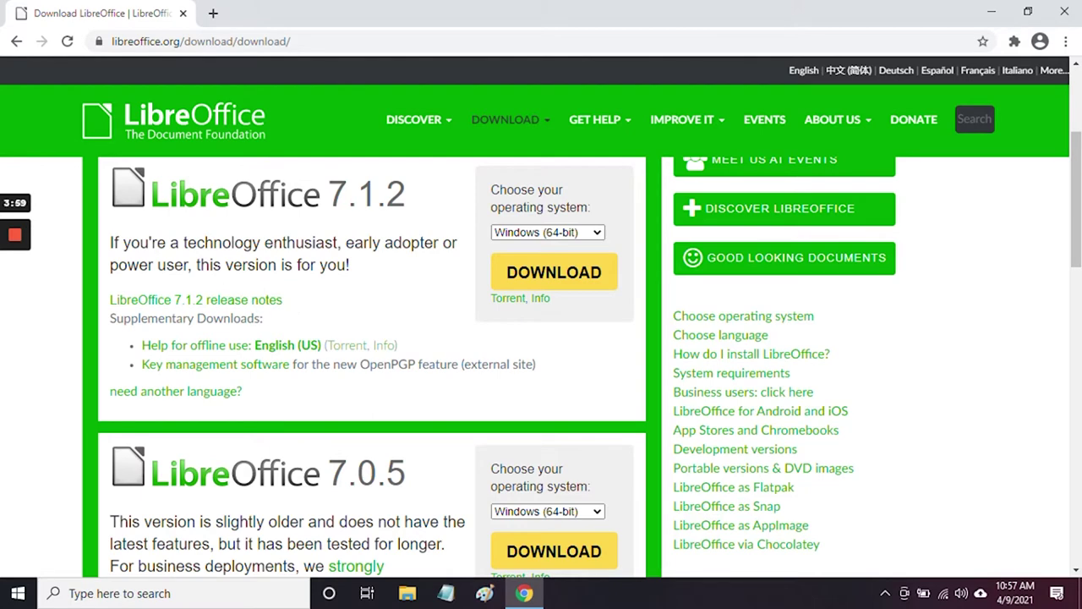
{"action": "scroll", "coordinate": [297, 279], "scroll_direction": "down", "scroll_amount": 2}
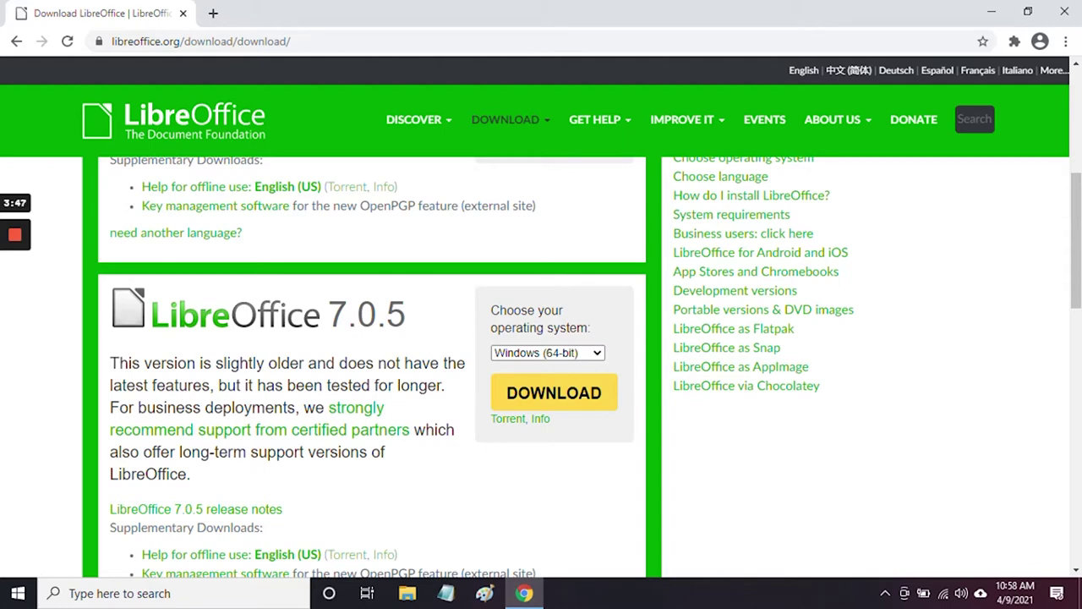
{"action": "scroll", "coordinate": [303, 398], "scroll_direction": "up", "scroll_amount": 3}
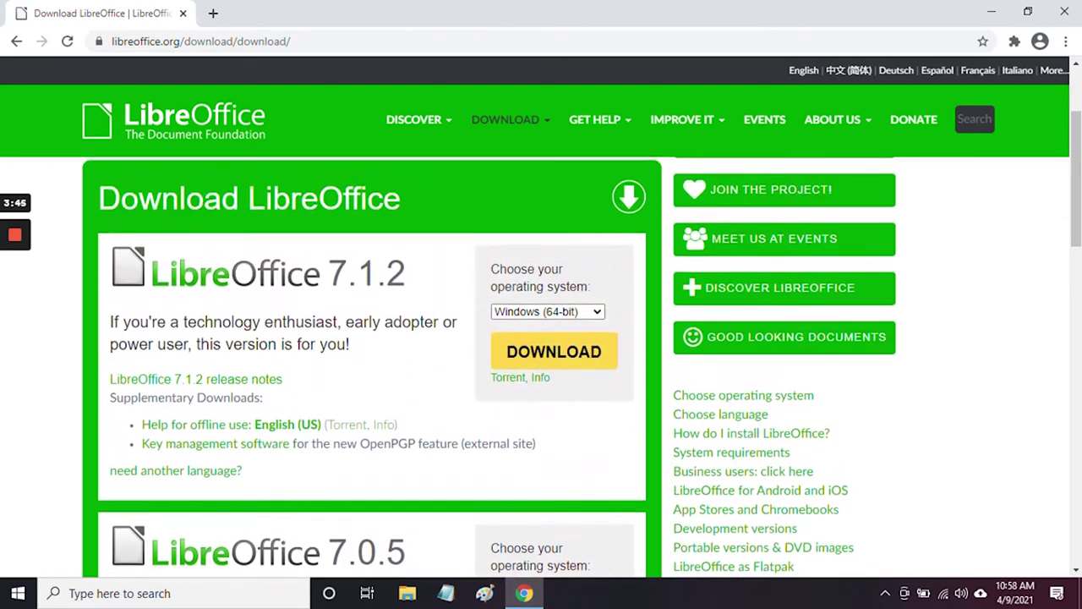
{"action": "scroll", "coordinate": [427, 443], "scroll_direction": "down", "scroll_amount": 2}
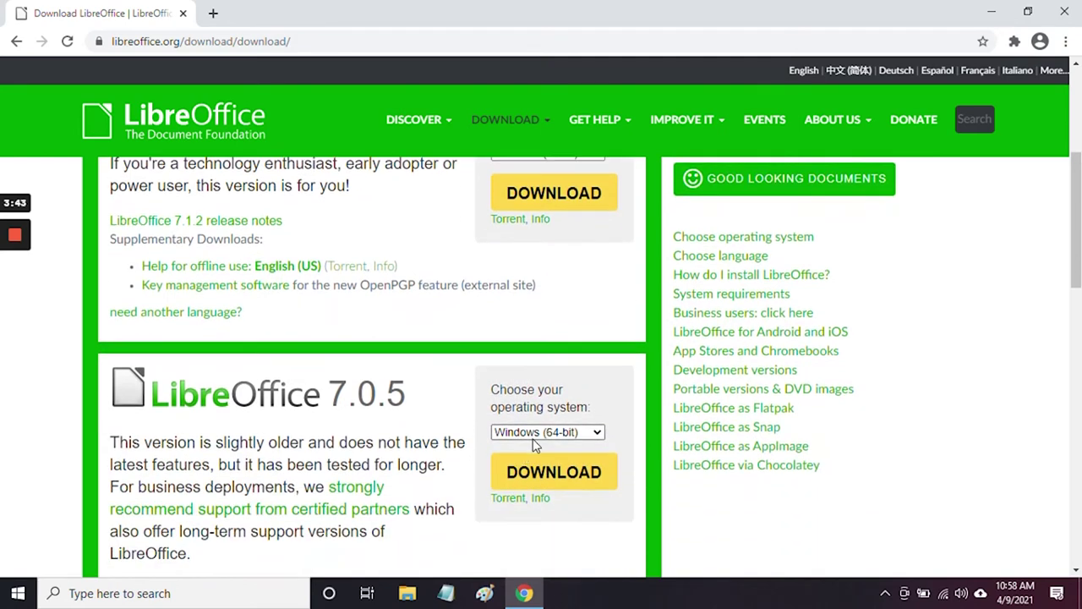
{"action": "left_click", "coordinate": [597, 434]}
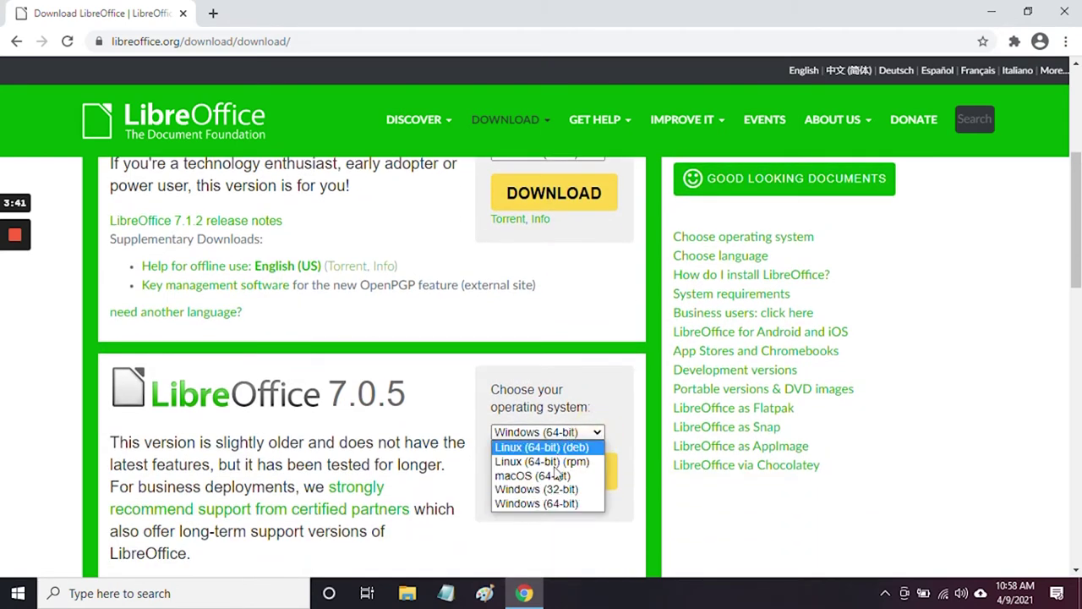
{"action": "left_click", "coordinate": [610, 383]}
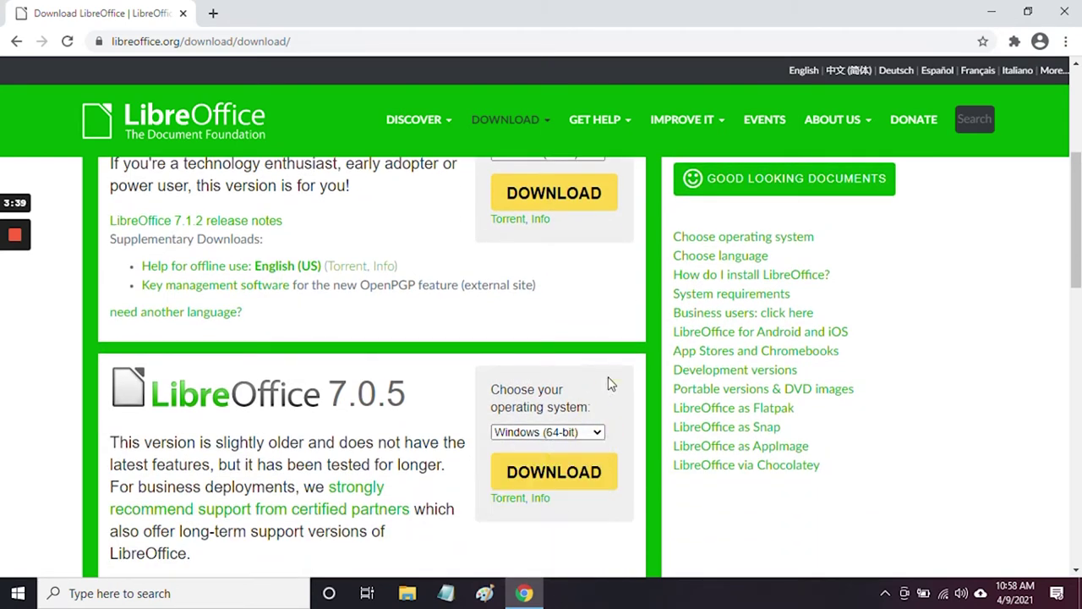
{"action": "left_click", "coordinate": [541, 478]}
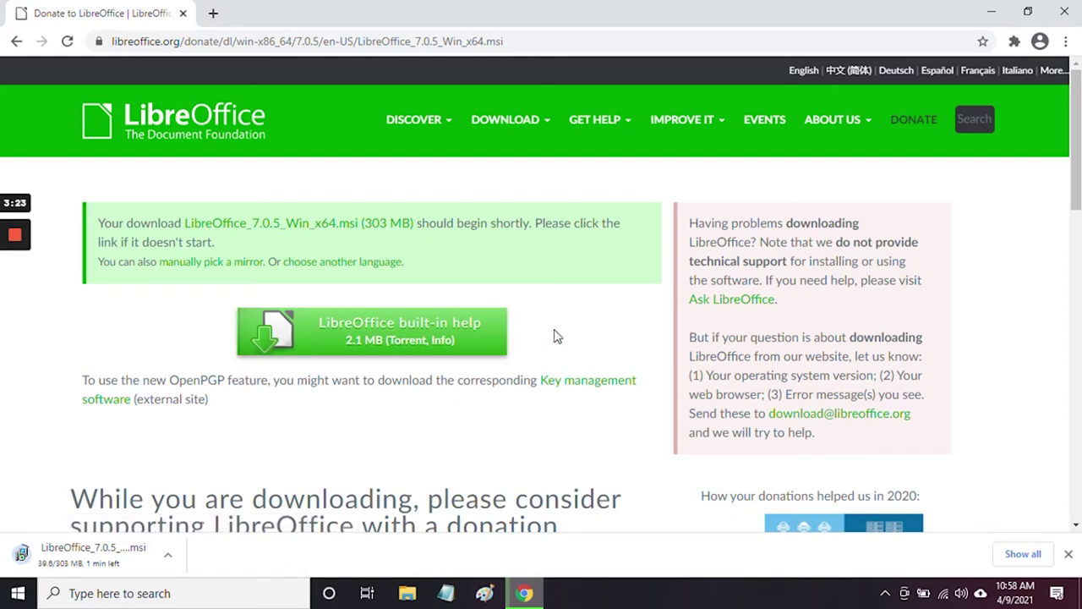
- Look over the donation section of the download page and exit the browser
{"action": "scroll", "coordinate": [557, 338], "scroll_direction": "down", "scroll_amount": 3}
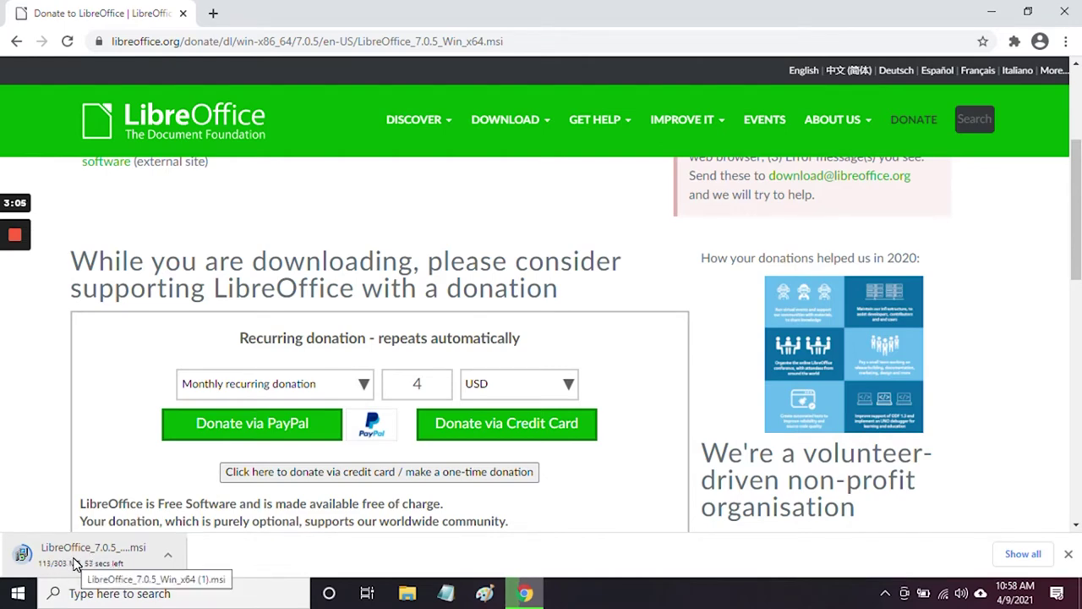
{"action": "left_click", "coordinate": [1064, 12]}
{"action": "left_click", "coordinate": [549, 131]}
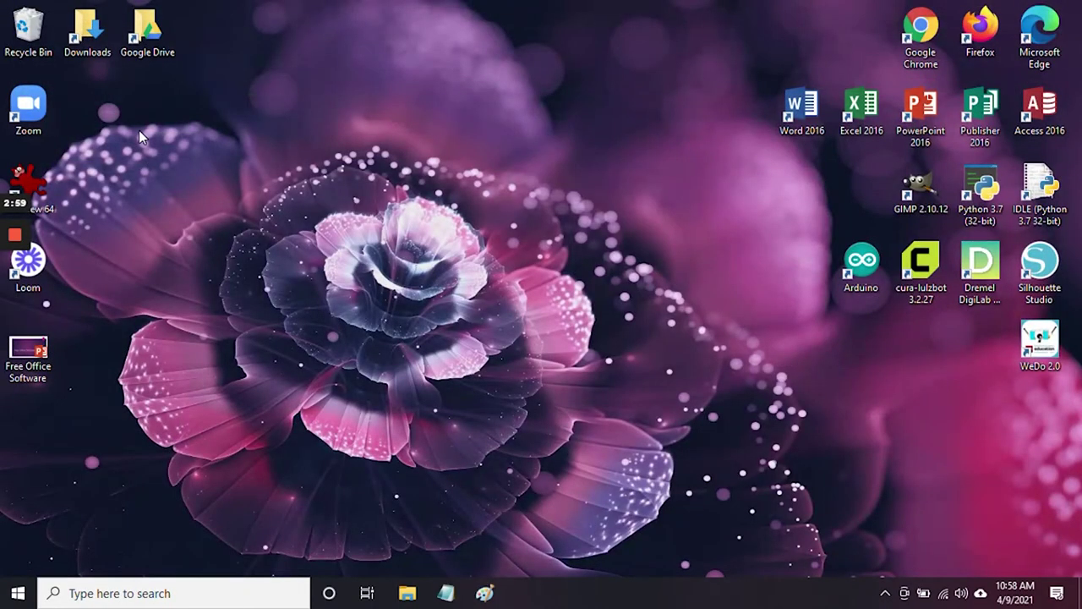
- Run the LibreOffice_7.0.5_Win_x64 installer from the Downloads folder and proceed to the choice of setup type
{"action": "double_click", "coordinate": [88, 32]}
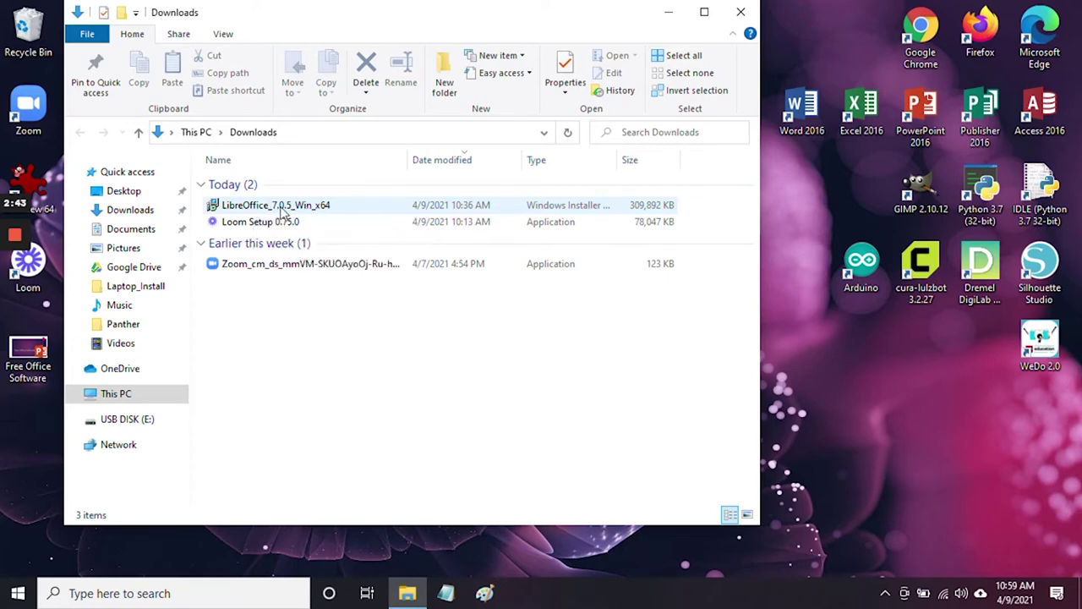
{"action": "double_click", "coordinate": [281, 210]}
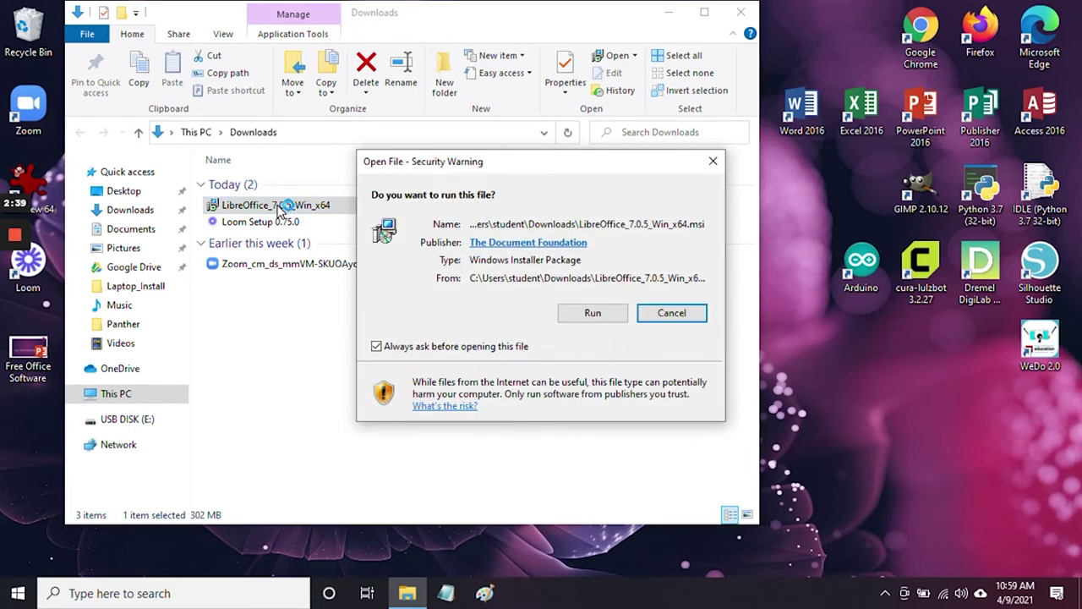
{"action": "left_click", "coordinate": [594, 313]}
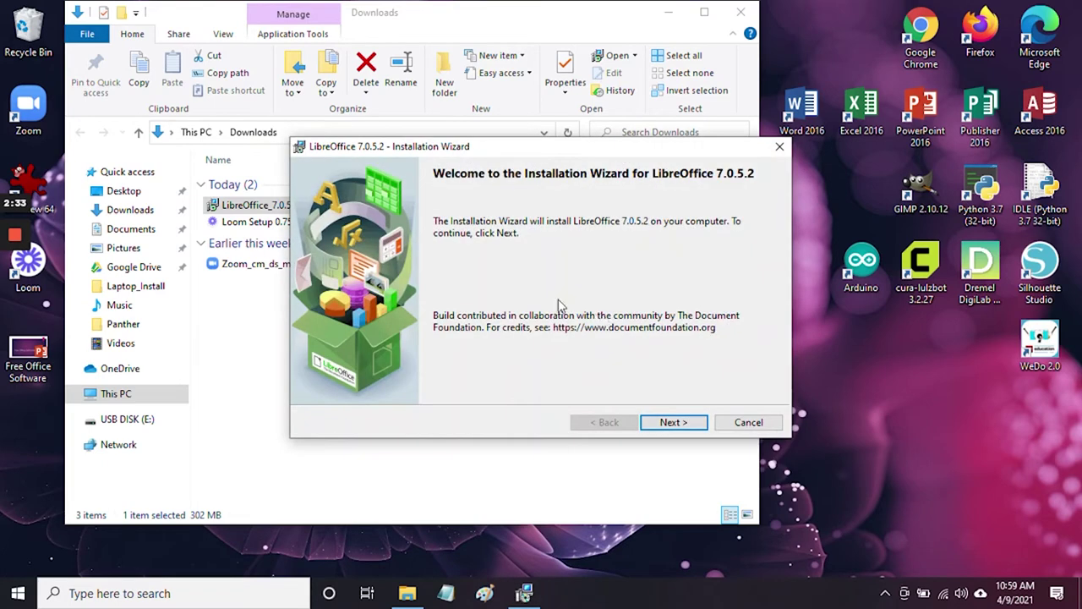
{"action": "left_click", "coordinate": [676, 425]}
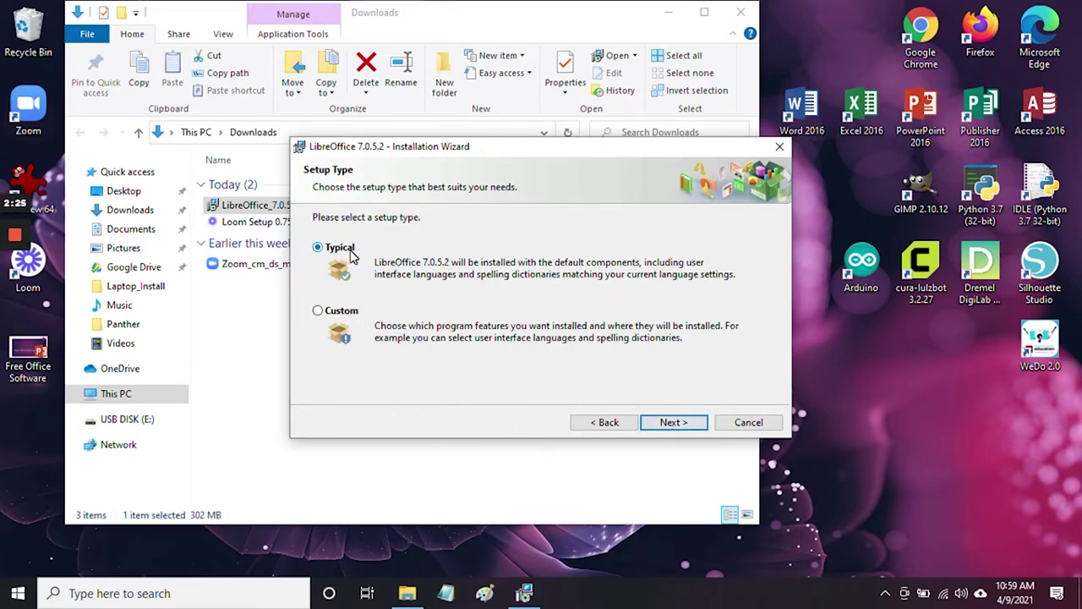
- Examine the optional components and user interface languages offered by the Custom setup, and return to the setup types
{"action": "left_click", "coordinate": [345, 312]}
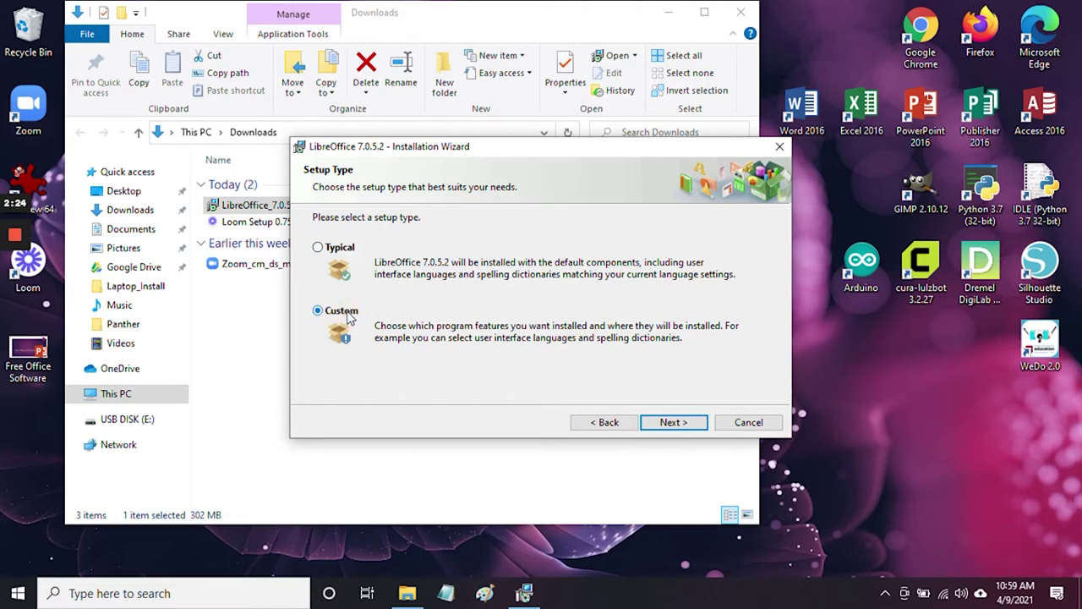
{"action": "left_click", "coordinate": [663, 423]}
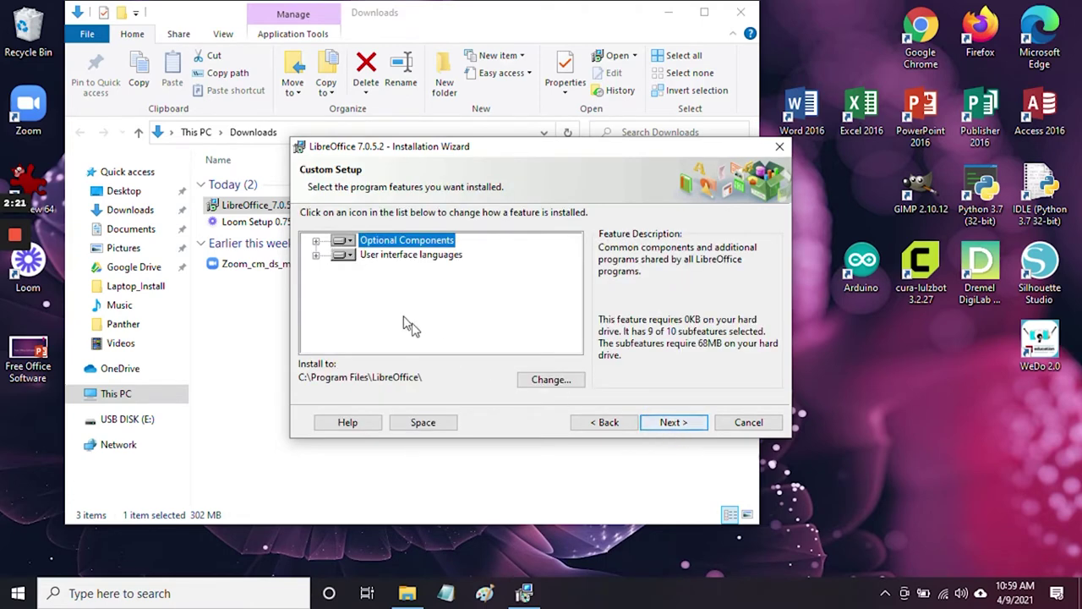
{"action": "left_click", "coordinate": [316, 241]}
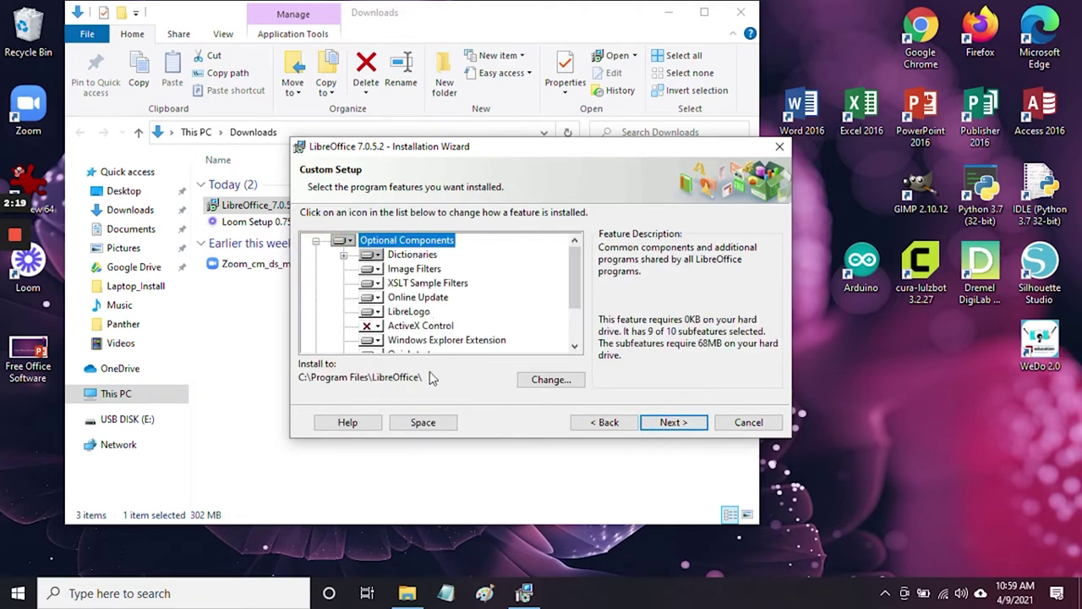
{"action": "left_click", "coordinate": [317, 242]}
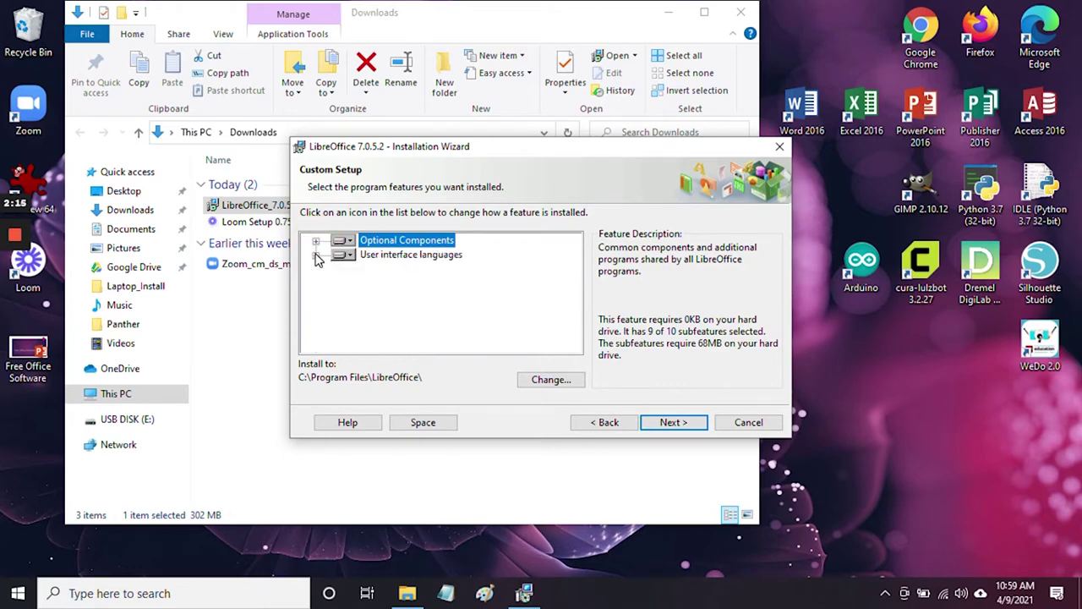
{"action": "left_click", "coordinate": [315, 255]}
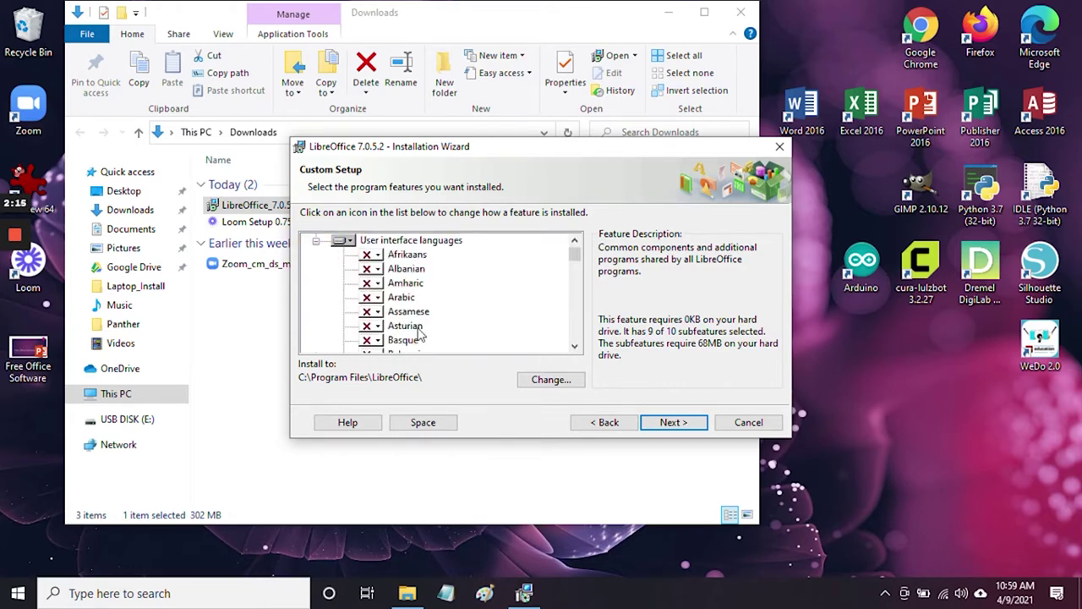
{"action": "left_click", "coordinate": [314, 243]}
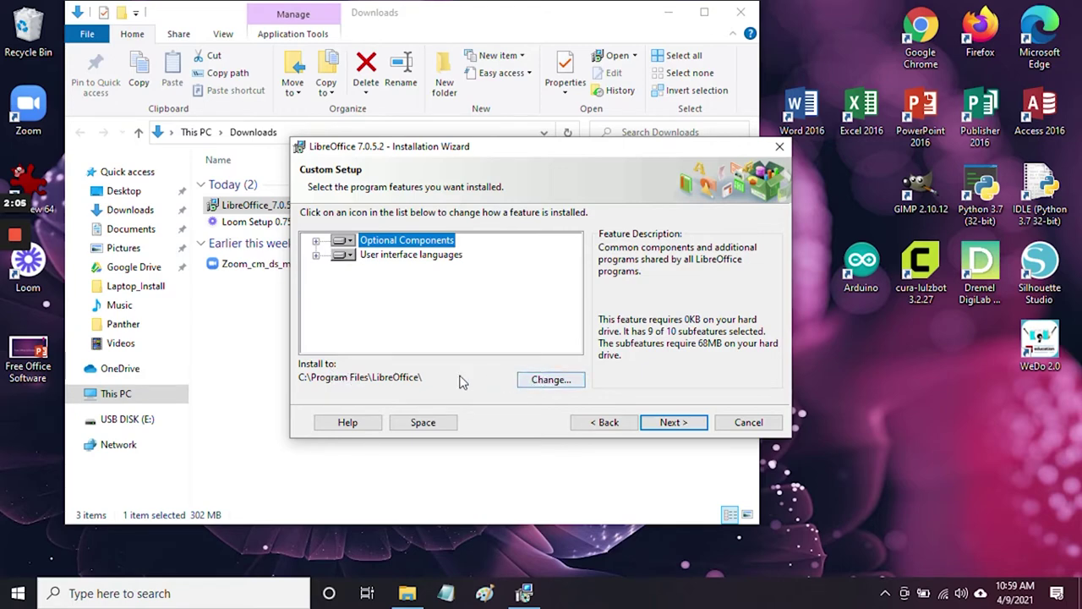
{"action": "left_click", "coordinate": [607, 423]}
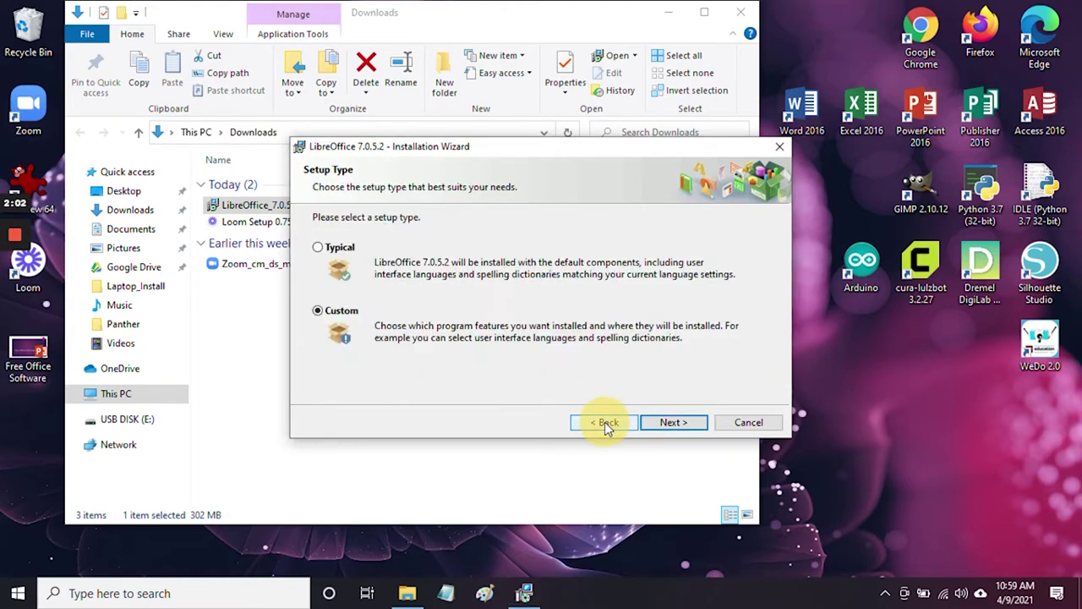
- Install LibreOffice with the Typical setup type, without closing the applications that are in use
{"action": "left_click", "coordinate": [319, 249]}
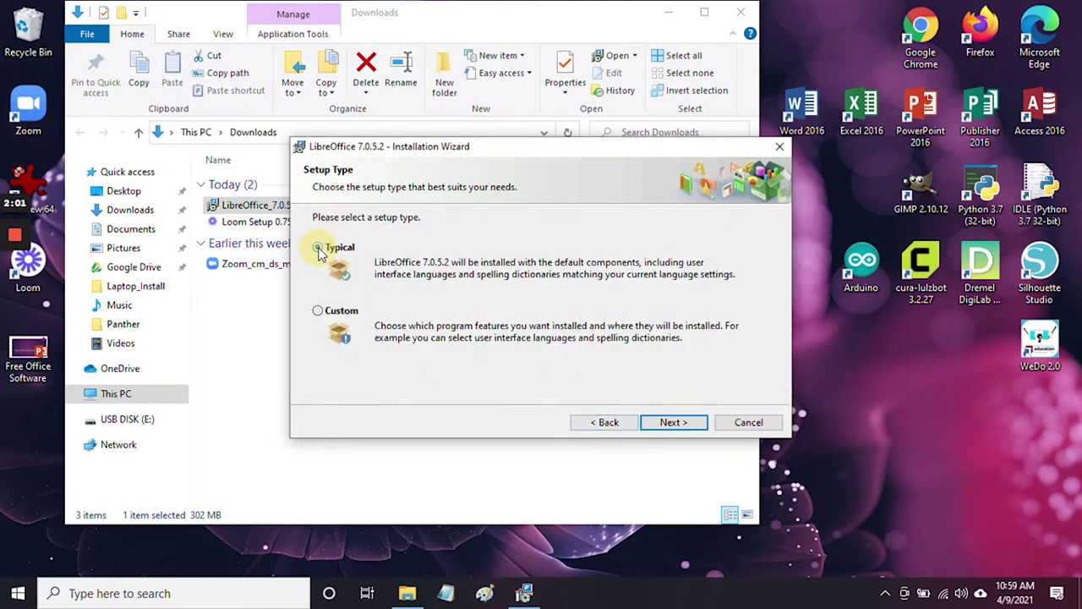
{"action": "left_click", "coordinate": [669, 423]}
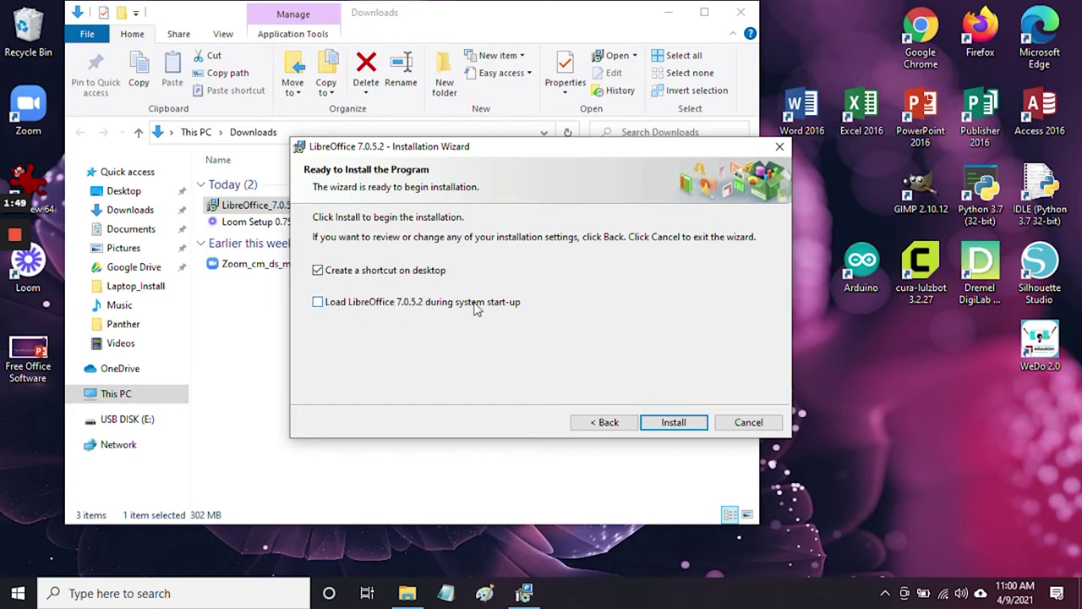
{"action": "left_click", "coordinate": [666, 426]}
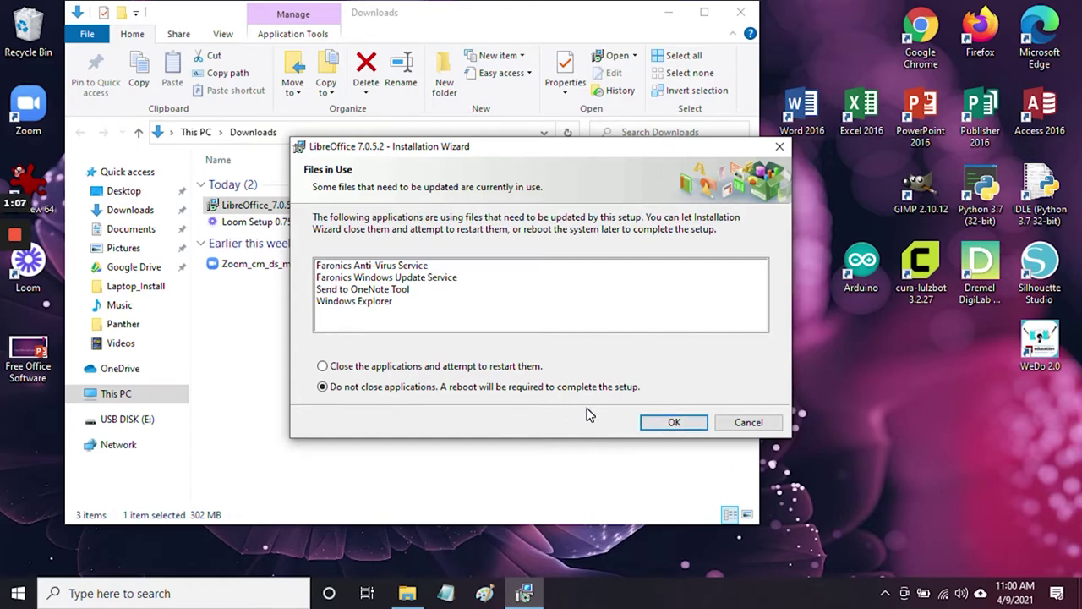
{"action": "left_click", "coordinate": [674, 423]}
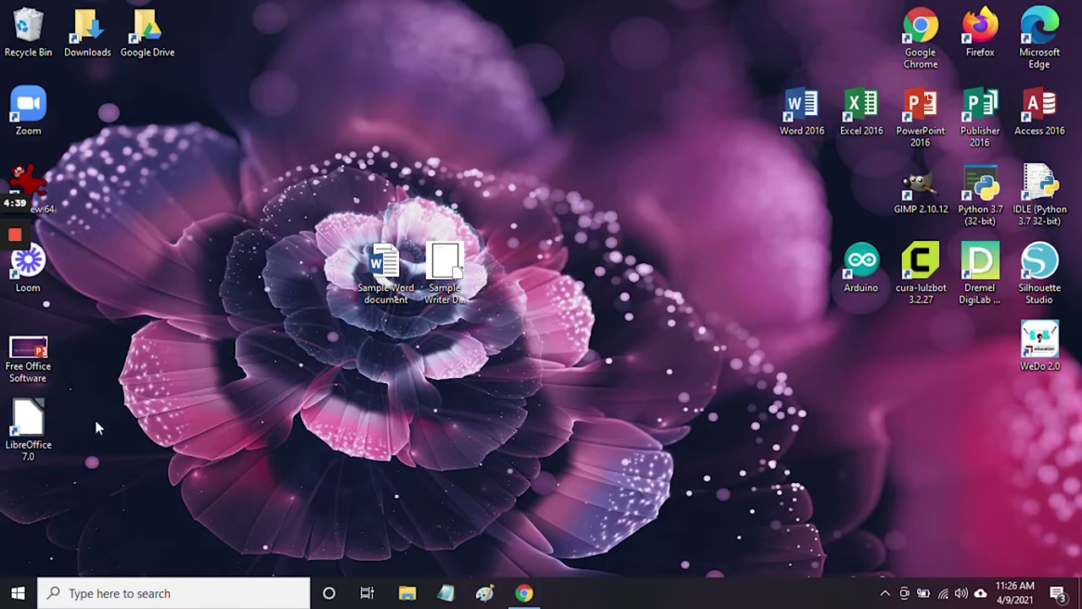
- Launch LibreOffice 7.0 from the desktop and remove the sample Writer document from its recent files
{"action": "left_click", "coordinate": [23, 416]}
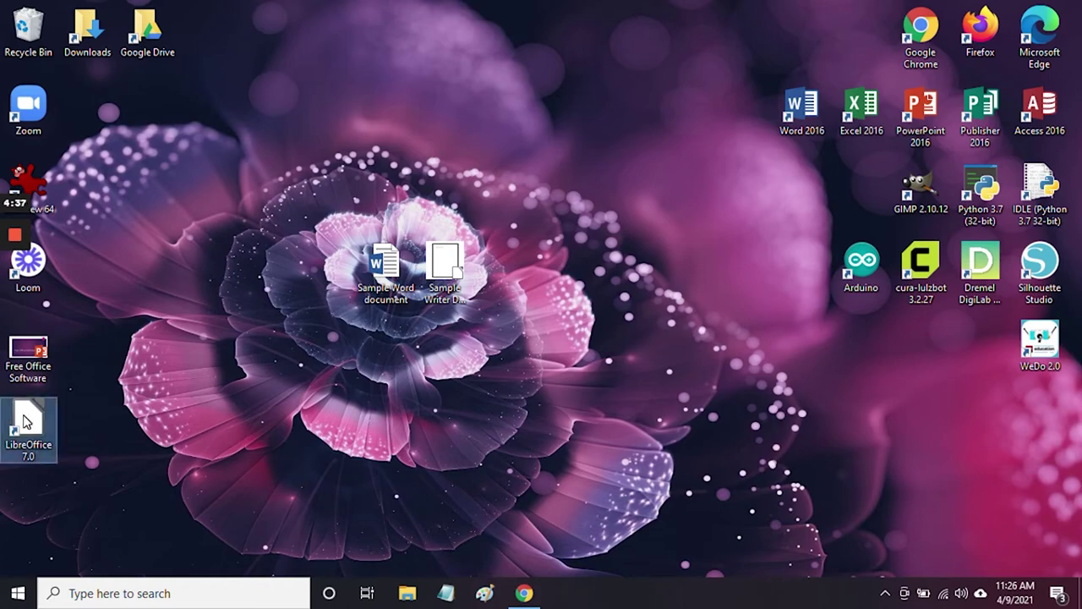
{"action": "double_click", "coordinate": [24, 420]}
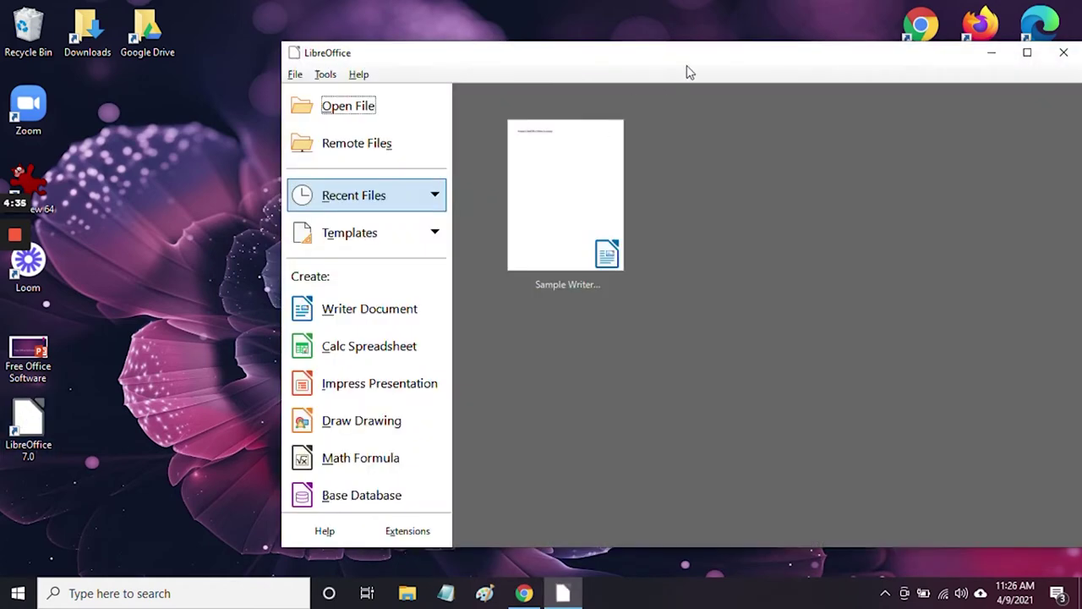
{"action": "left_click_drag", "start_coordinate": [689, 71], "coordinate": [563, 62]}
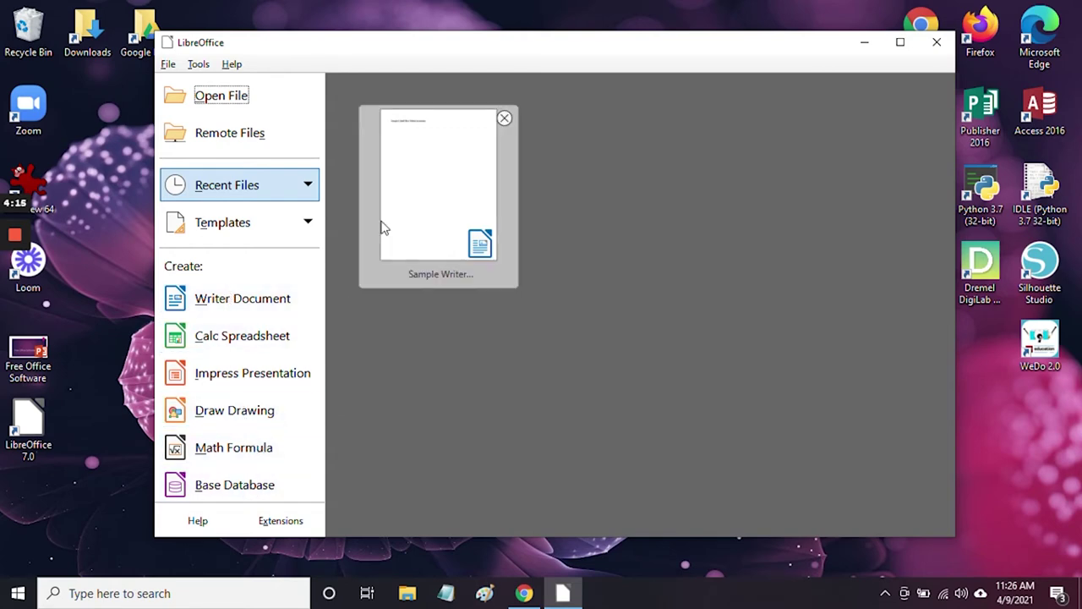
{"action": "left_click", "coordinate": [505, 119]}
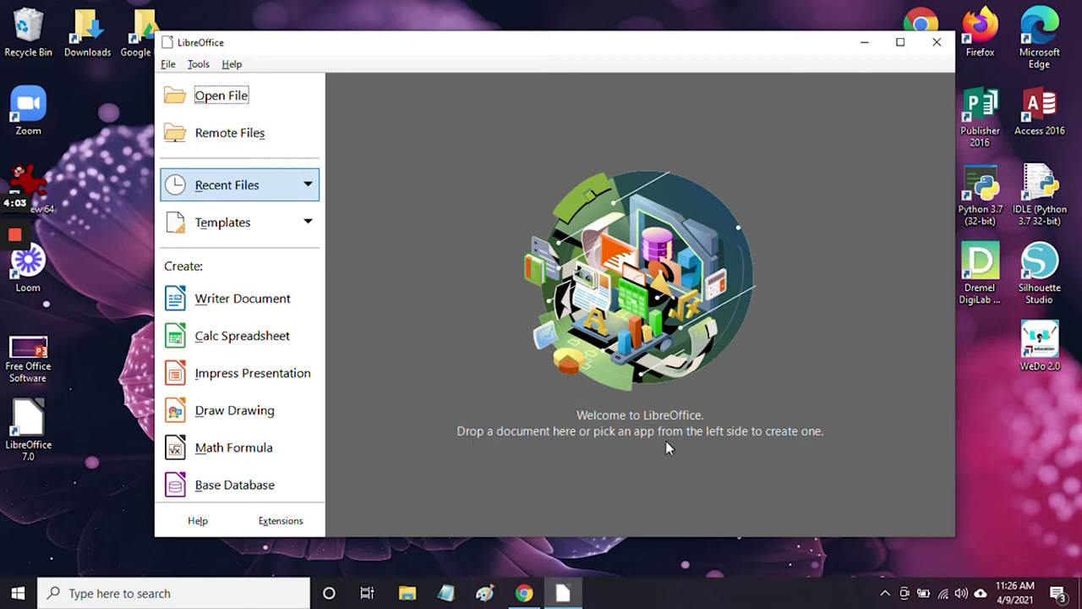
- Open the Sample Writer Document in the LibreOffice Start Center, centre its window on the desktop, and close it
{"action": "left_click_drag", "start_coordinate": [267, 51], "coordinate": [594, 67]}
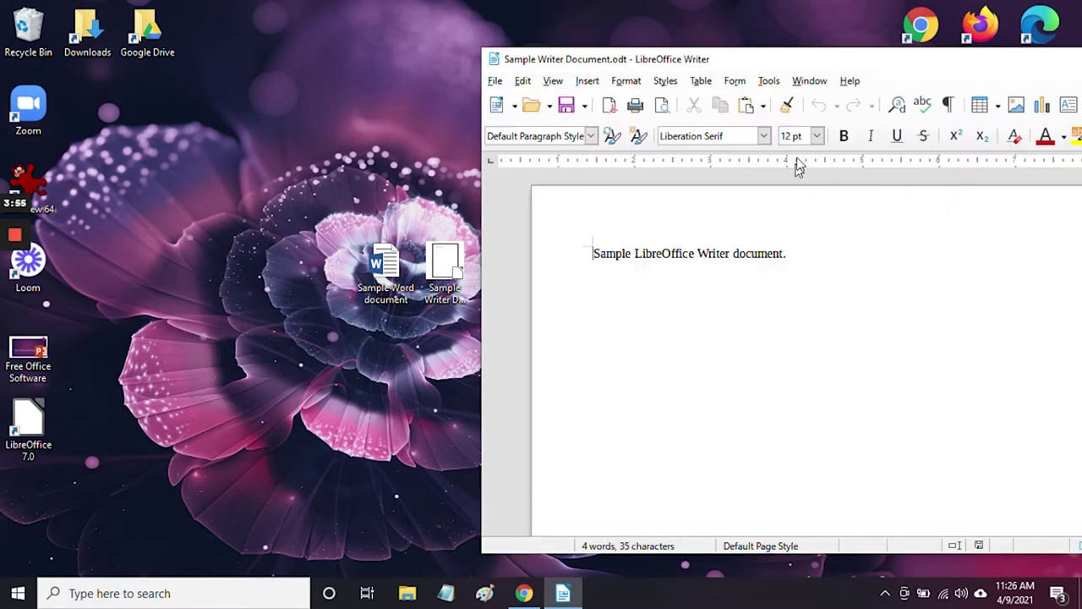
{"action": "left_click_drag", "start_coordinate": [927, 63], "coordinate": [612, 62]}
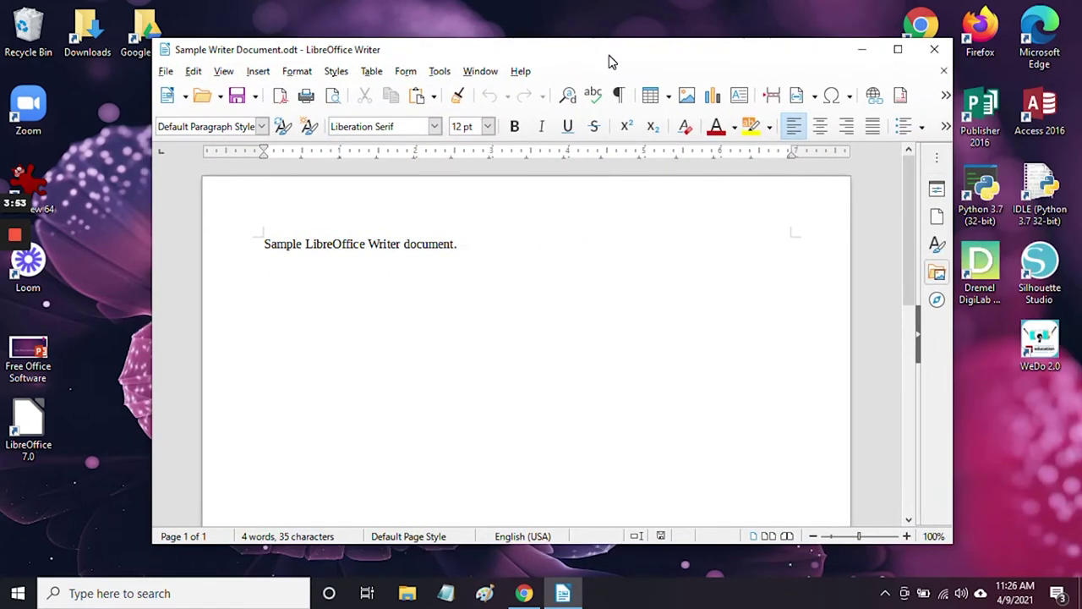
{"action": "left_click", "coordinate": [935, 54]}
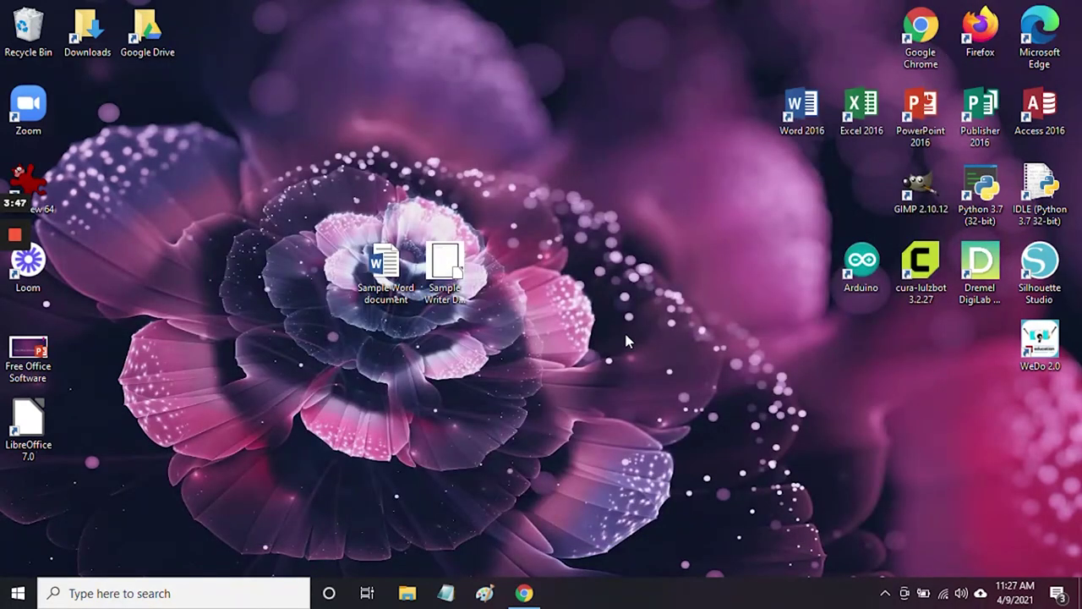
- Launch LibreOffice Writer from the LibreOffice 7.0 program folder and close the blank document
{"action": "left_click", "coordinate": [17, 595]}
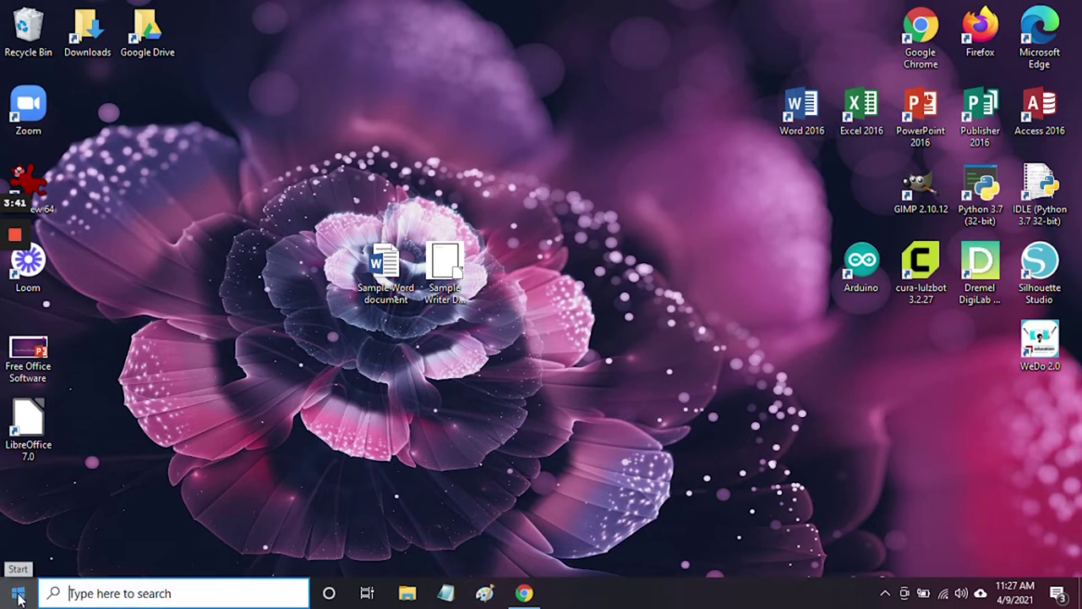
{"action": "scroll", "coordinate": [107, 432], "scroll_direction": "down", "scroll_amount": 7}
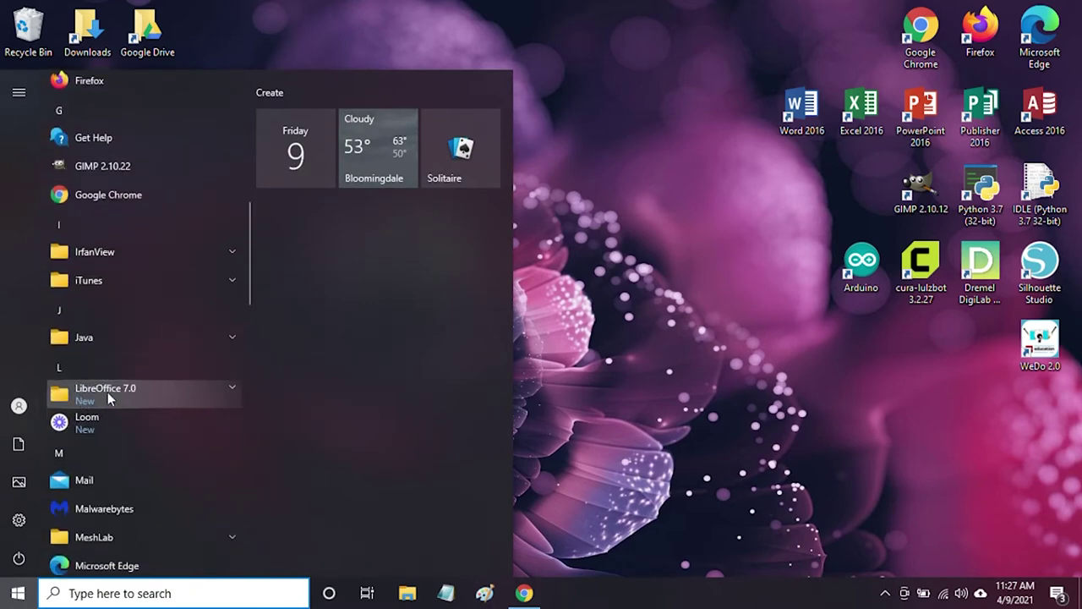
{"action": "left_click", "coordinate": [136, 393]}
{"action": "scroll", "coordinate": [136, 393], "scroll_direction": "down", "scroll_amount": 3}
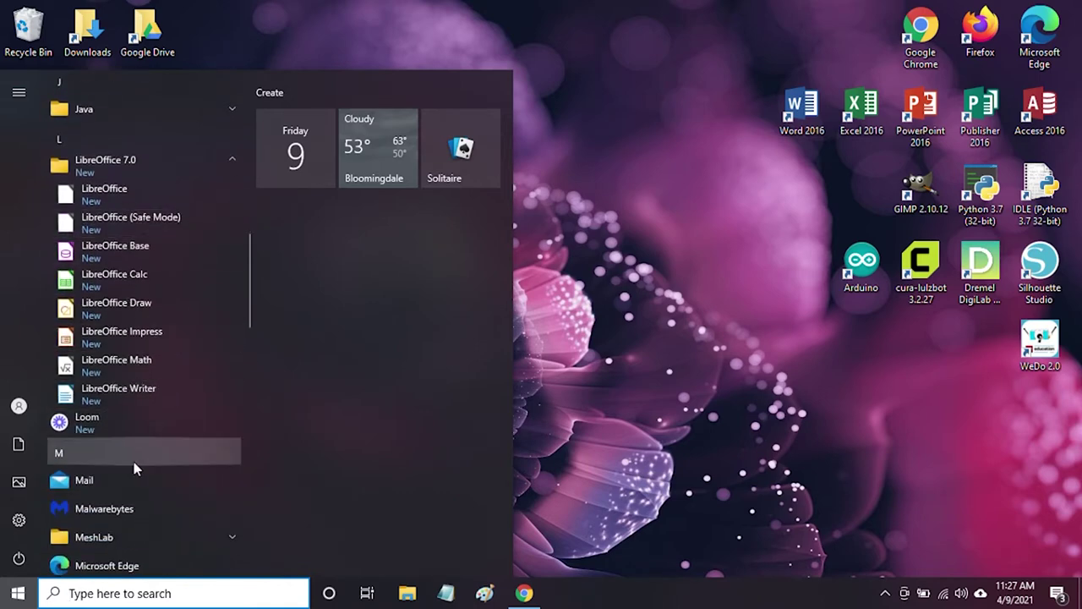
{"action": "left_click", "coordinate": [123, 394]}
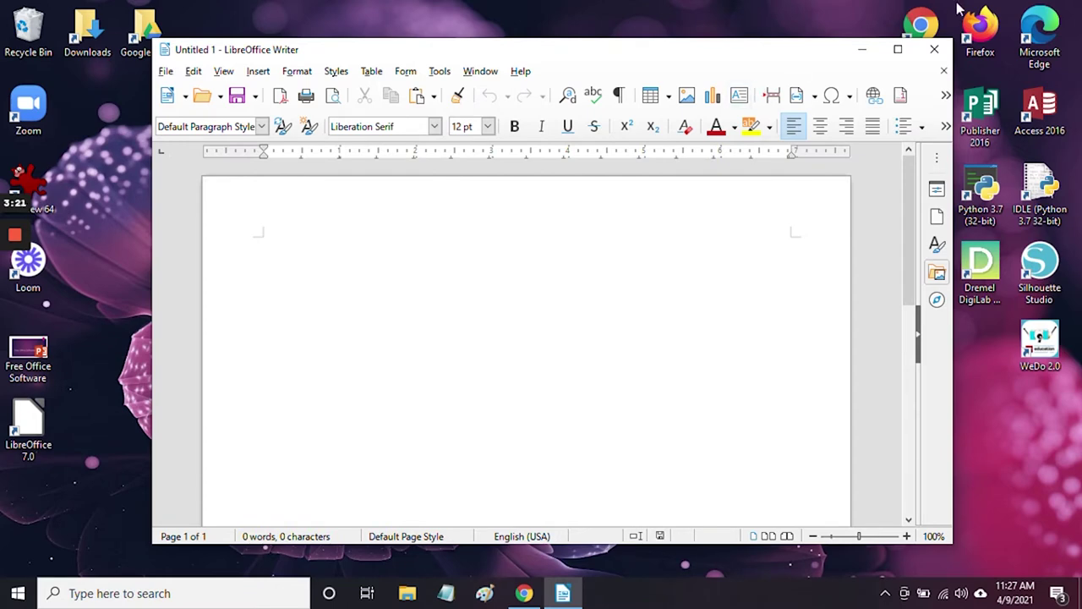
{"action": "left_click", "coordinate": [935, 51]}
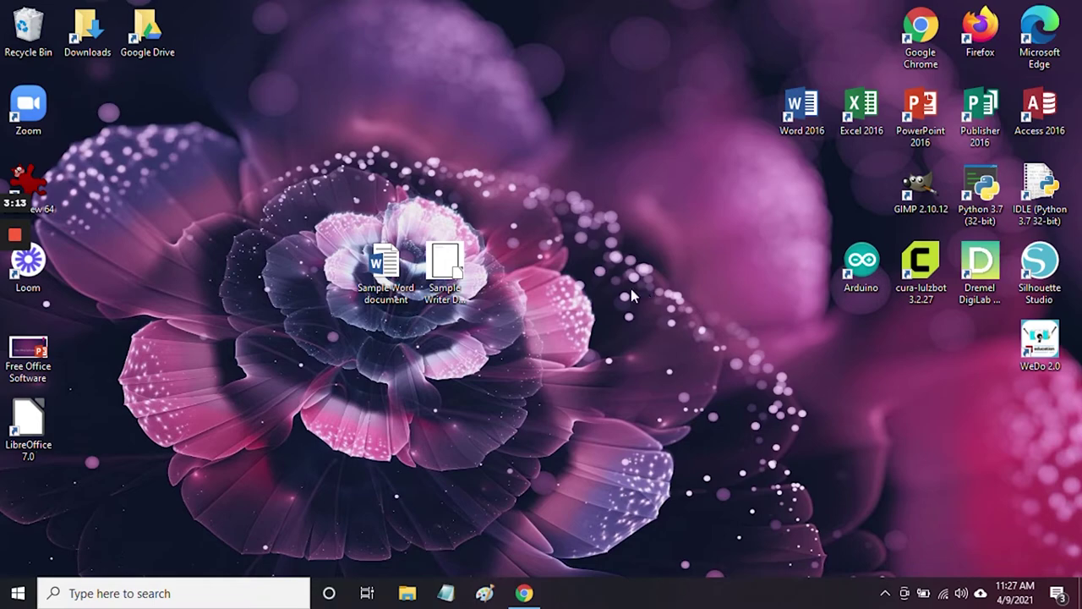
- Open the Sample Writer Document from the desktop with its default program and again by choosing LibreOffice, closing it each time
{"action": "double_click", "coordinate": [446, 264]}
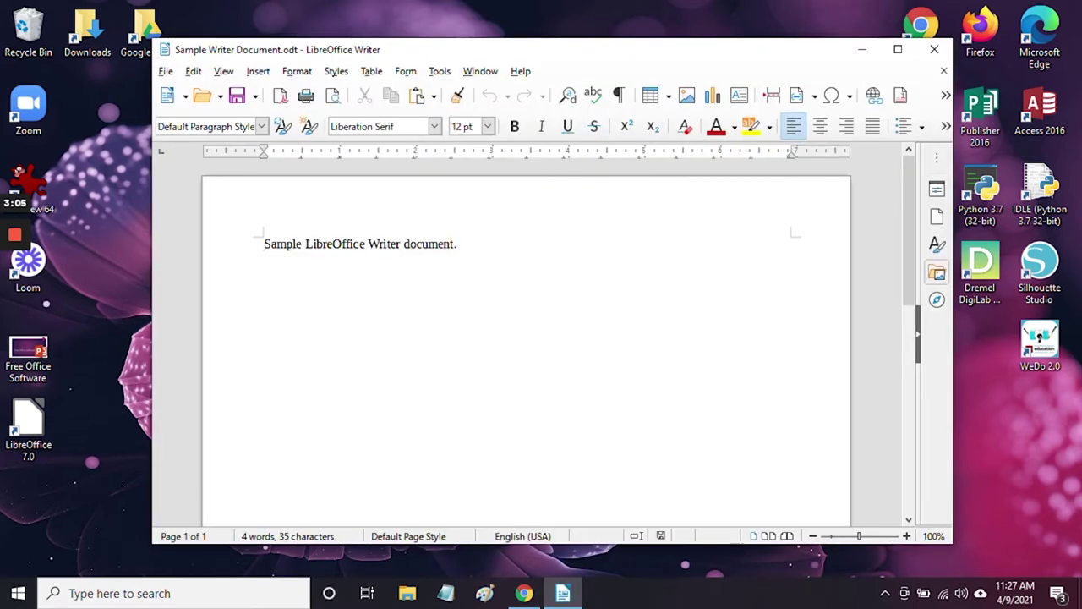
{"action": "left_click", "coordinate": [937, 50]}
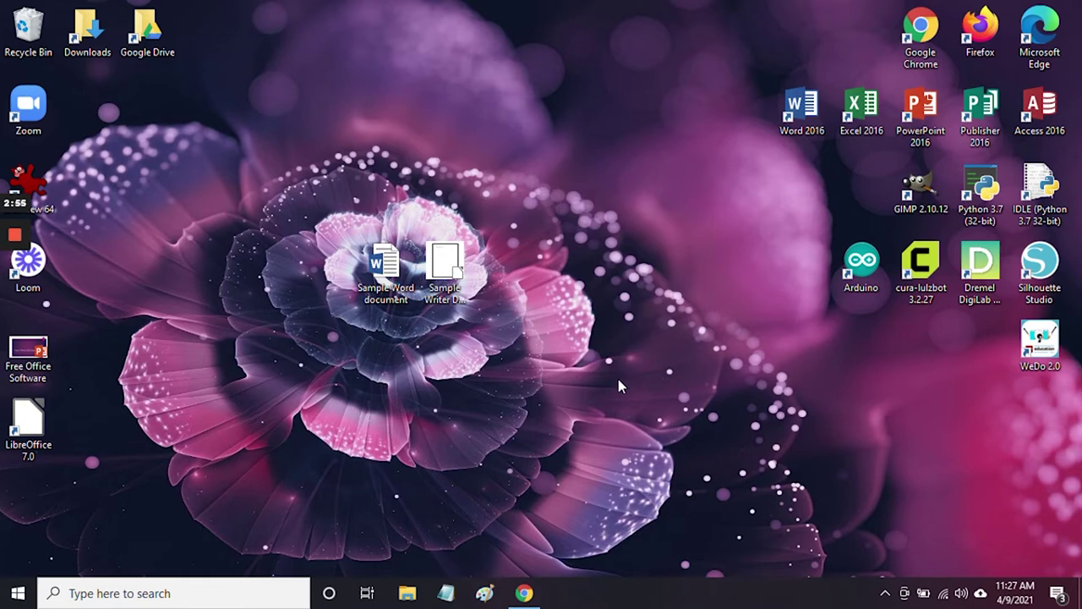
{"action": "right_click", "coordinate": [448, 264]}
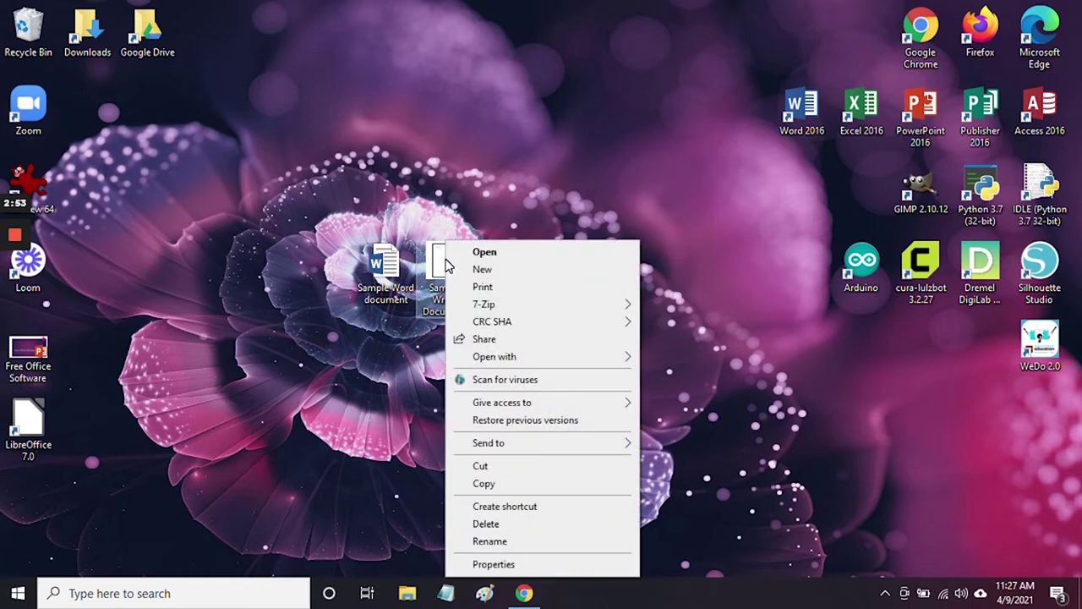
{"action": "mouse_move", "coordinate": [504, 360]}
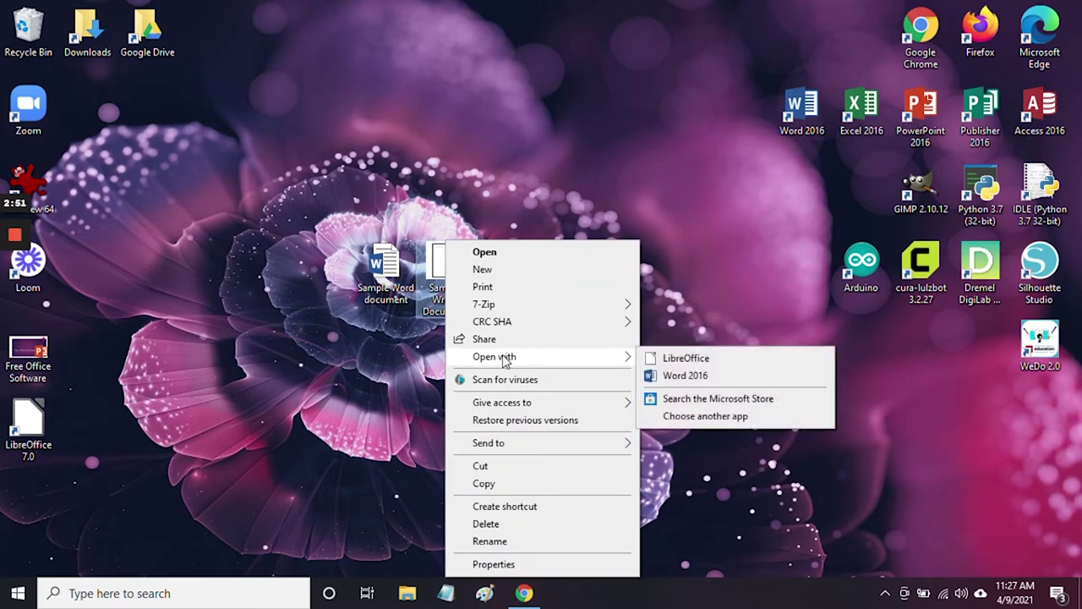
{"action": "left_click", "coordinate": [690, 360]}
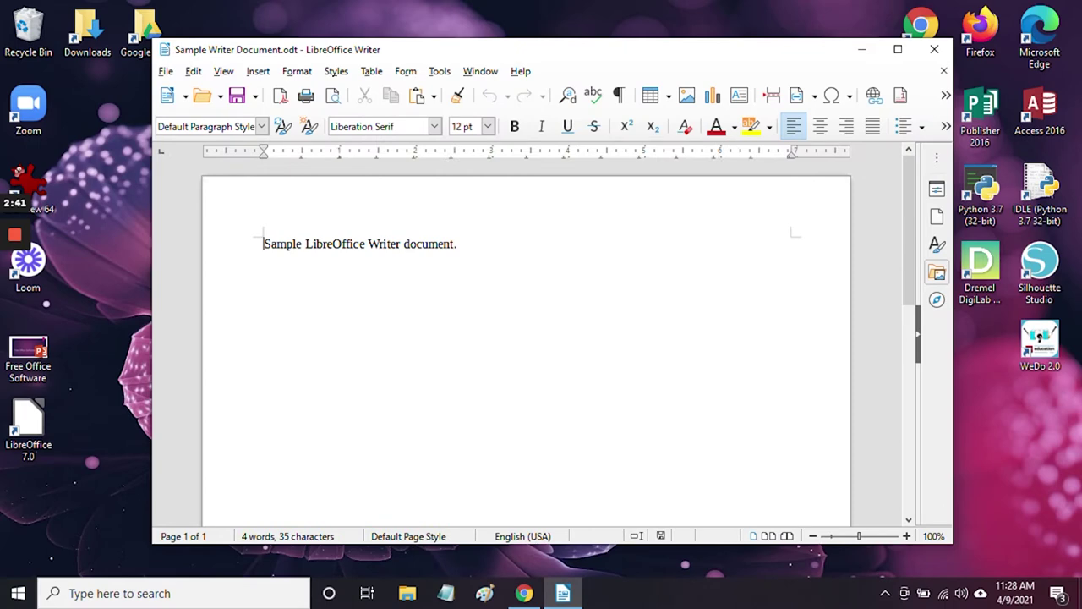
{"action": "left_click", "coordinate": [936, 50]}
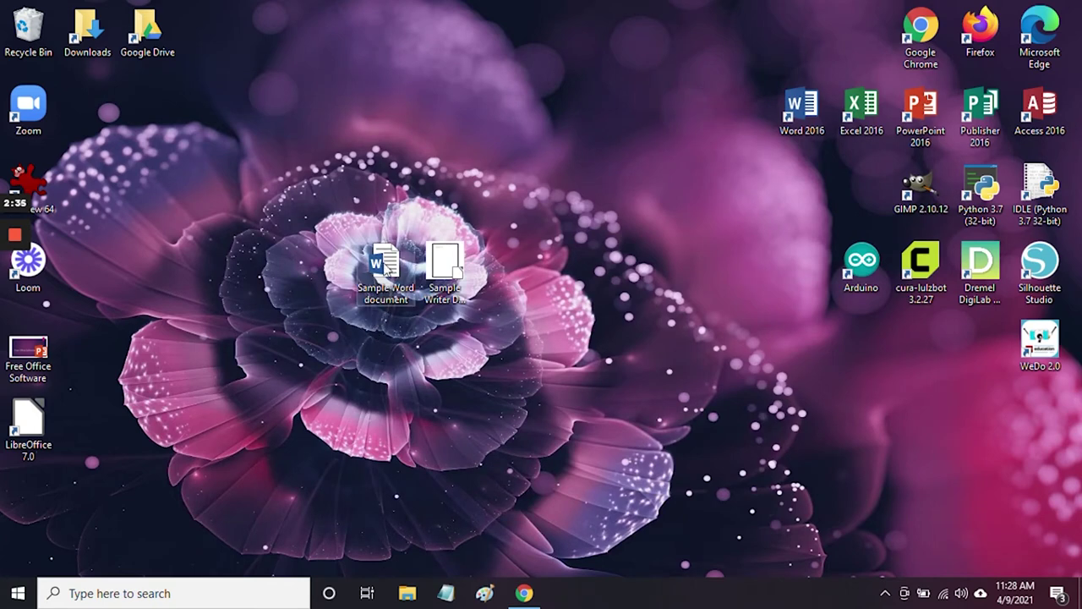
- Open the Sample Word document from the desktop with LibreOffice Writer instead of Word 2016, and close it
{"action": "right_click", "coordinate": [388, 264]}
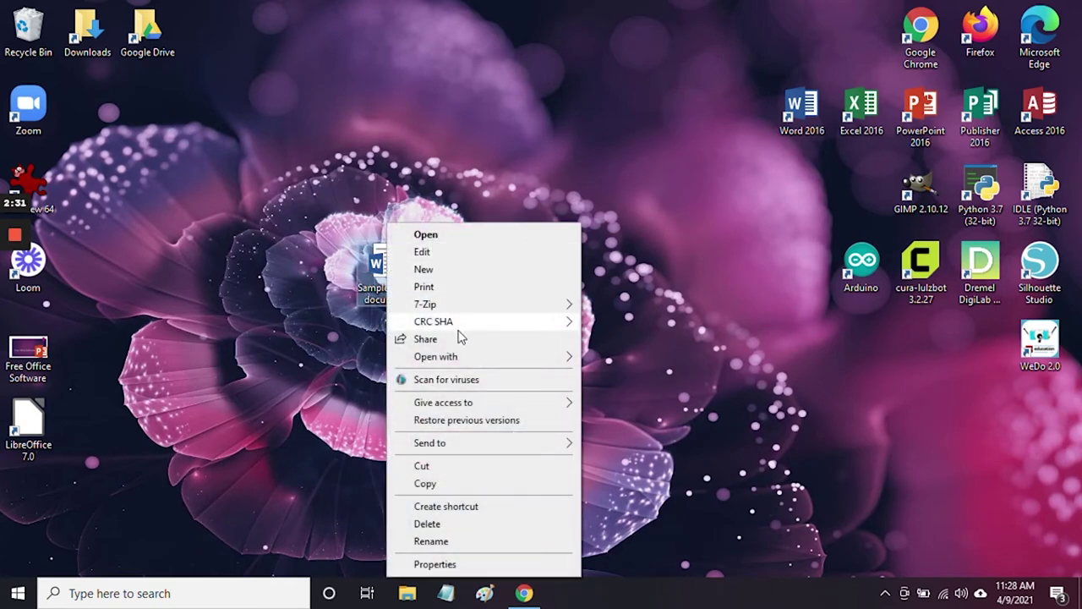
{"action": "mouse_move", "coordinate": [456, 360]}
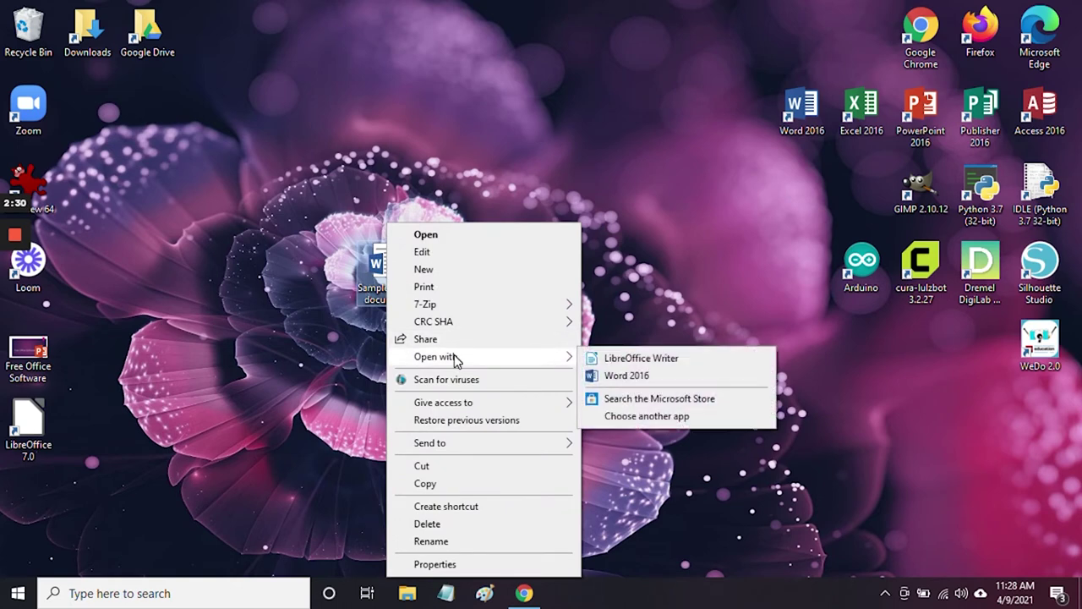
{"action": "left_click", "coordinate": [651, 360]}
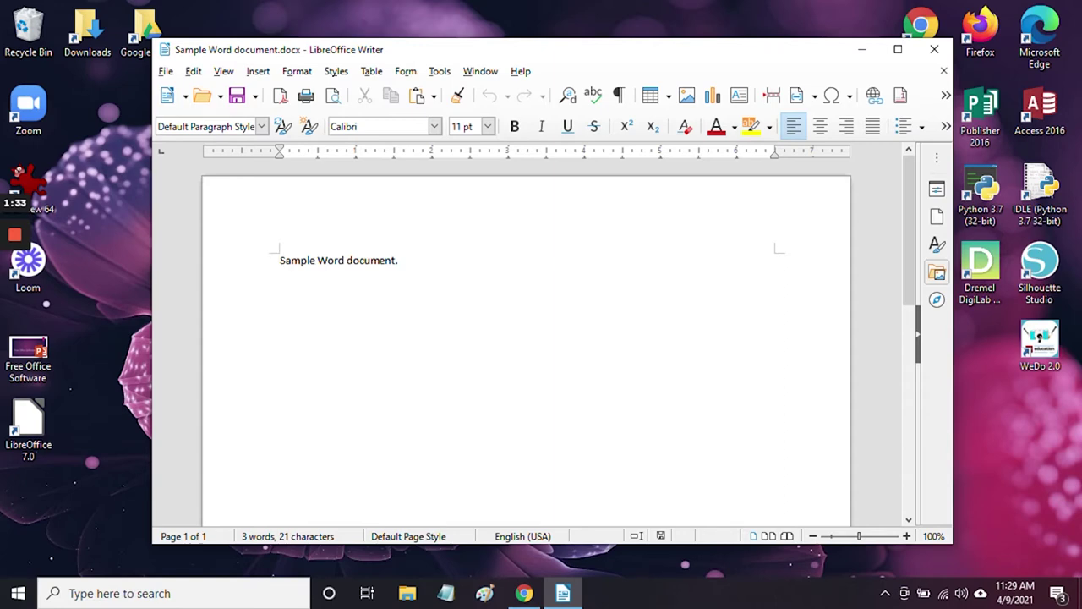
{"action": "left_click", "coordinate": [940, 50]}
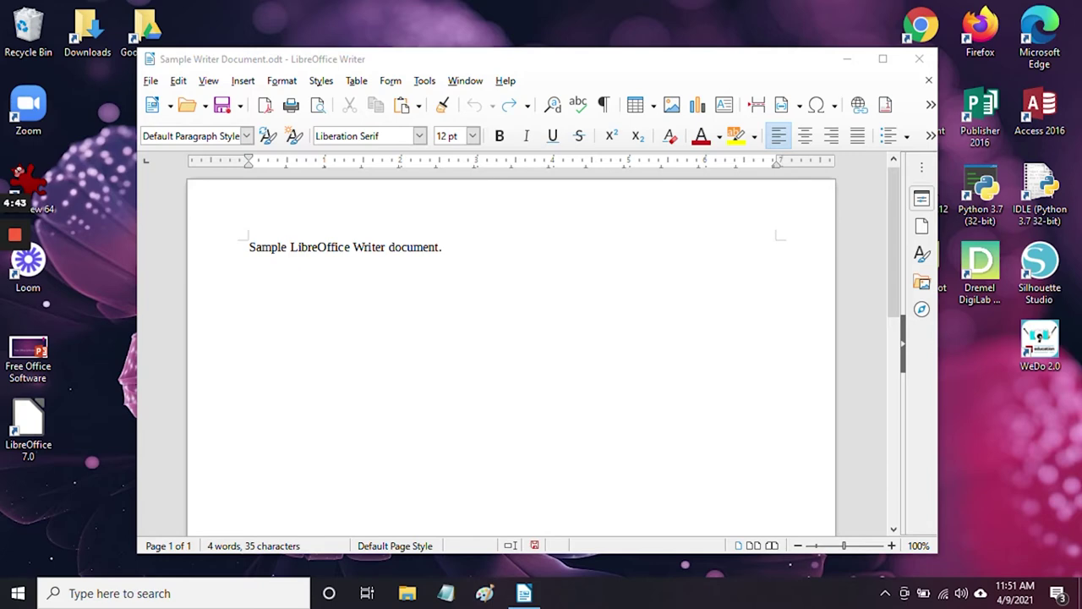
- Examine Writer's command groups from File through Window and the formatting tools, using the Sample Writer Document
{"action": "left_click", "coordinate": [150, 82]}
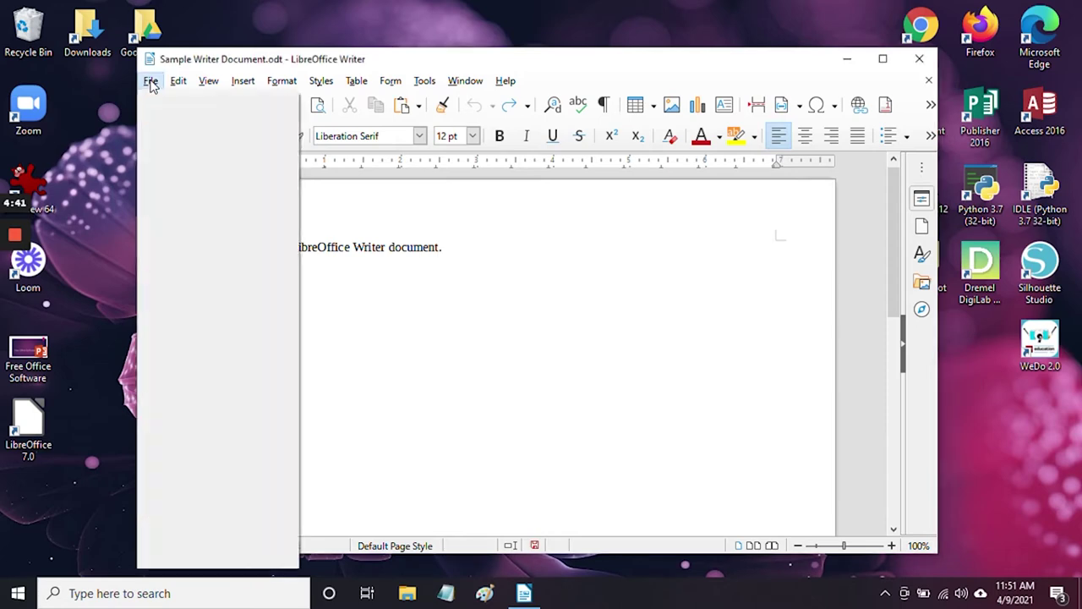
{"action": "mouse_move", "coordinate": [176, 82]}
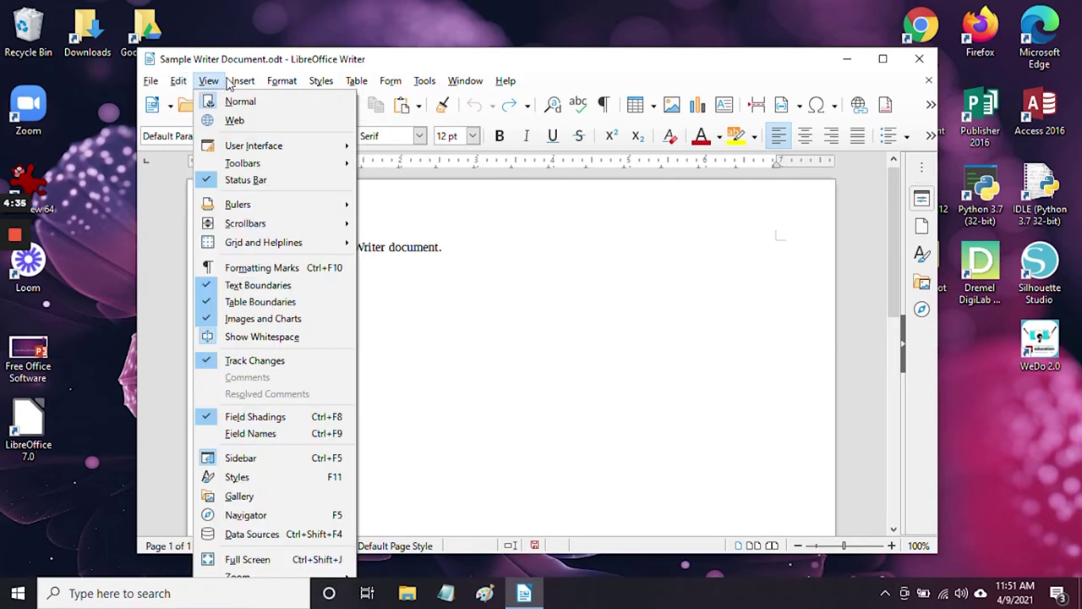
{"action": "mouse_move", "coordinate": [297, 81]}
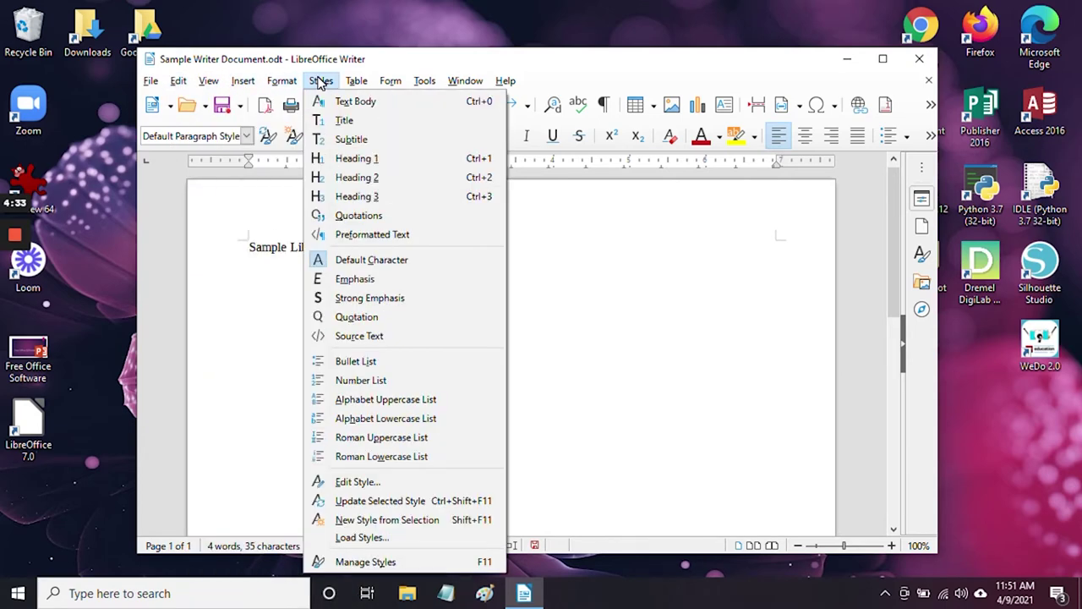
{"action": "mouse_move", "coordinate": [384, 82]}
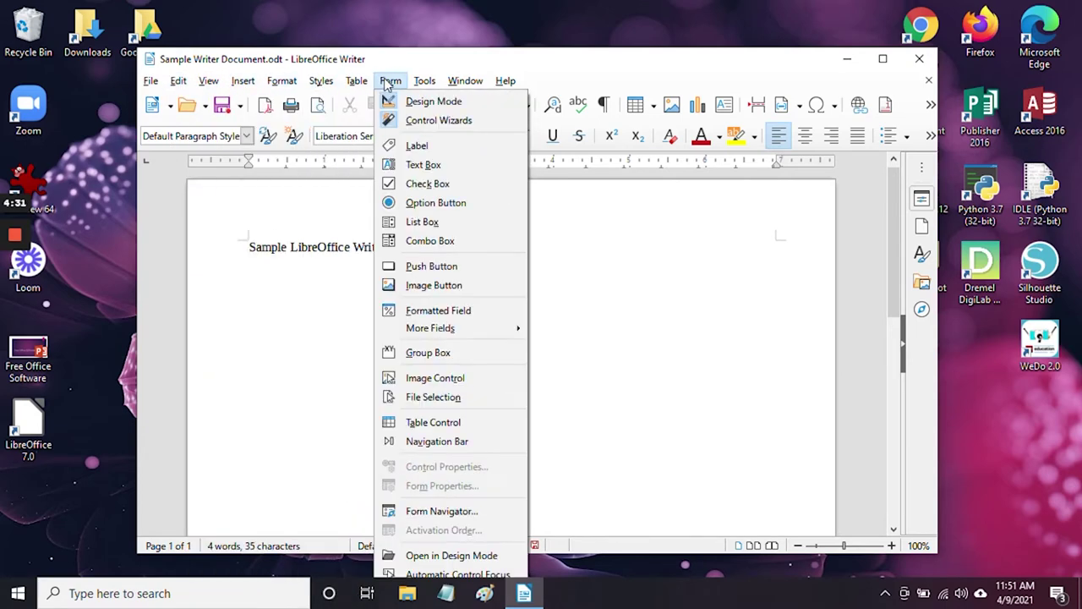
{"action": "mouse_move", "coordinate": [453, 82]}
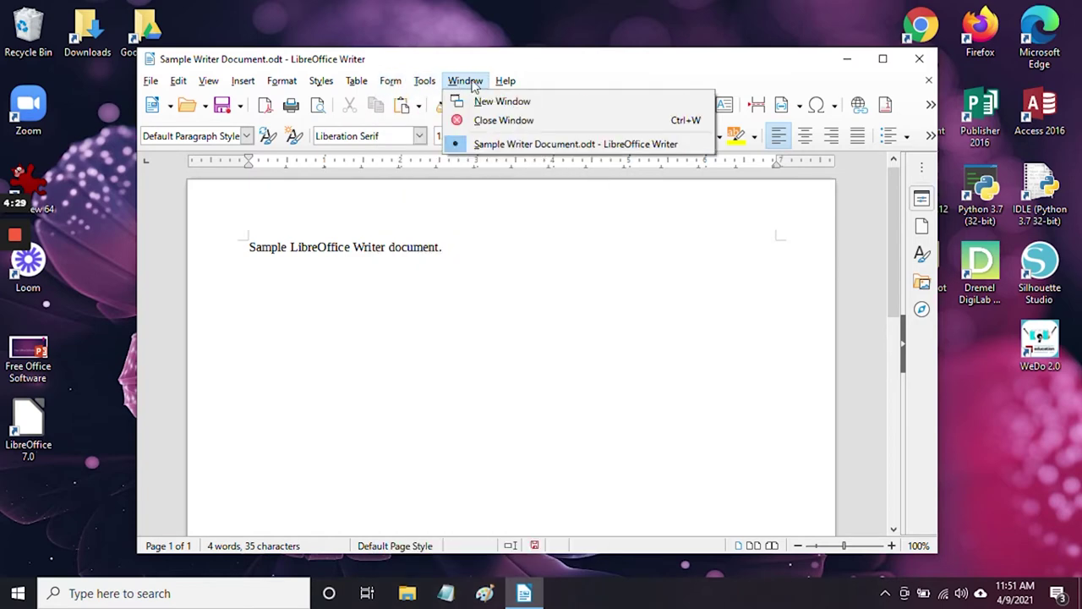
{"action": "left_click", "coordinate": [668, 72]}
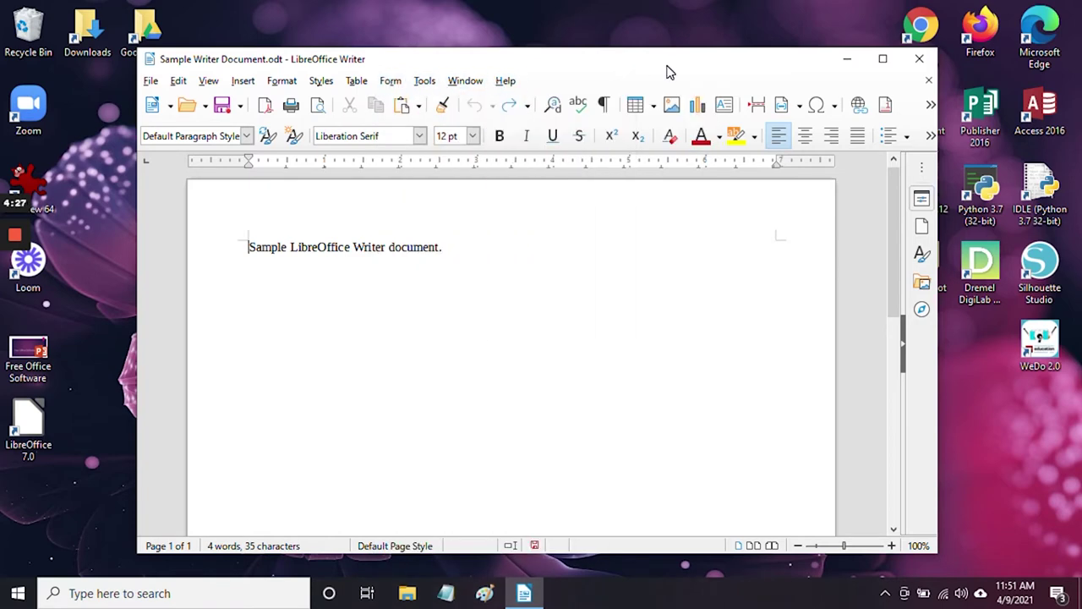
{"action": "left_click", "coordinate": [152, 113]}
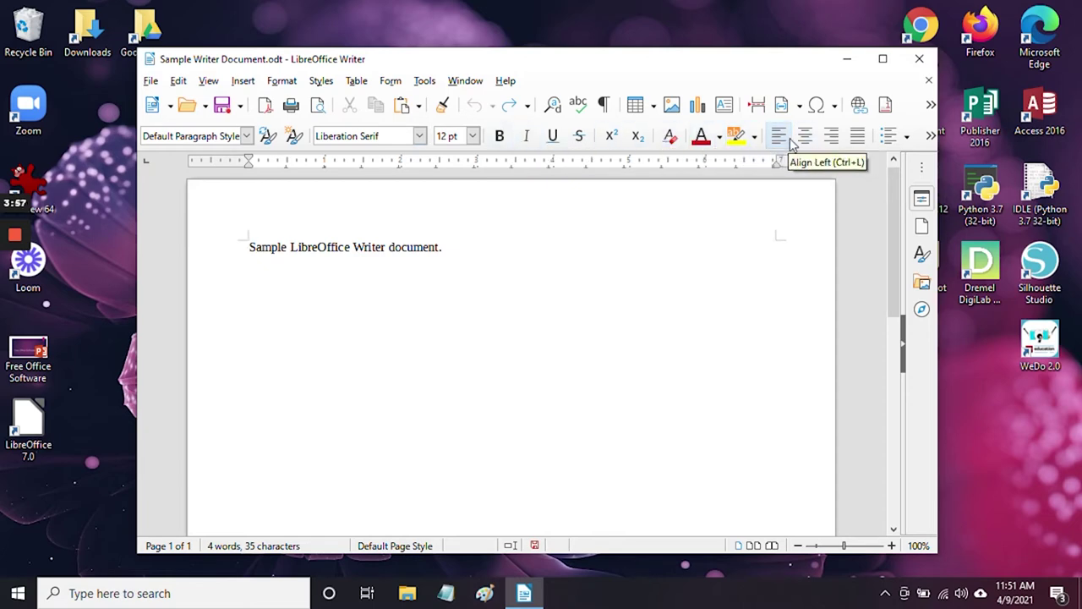
- Insert the image car-158795_640 from USB DISK (E:) into the document and undo the insertion
{"action": "left_click", "coordinate": [243, 80]}
{"action": "left_click", "coordinate": [272, 144]}
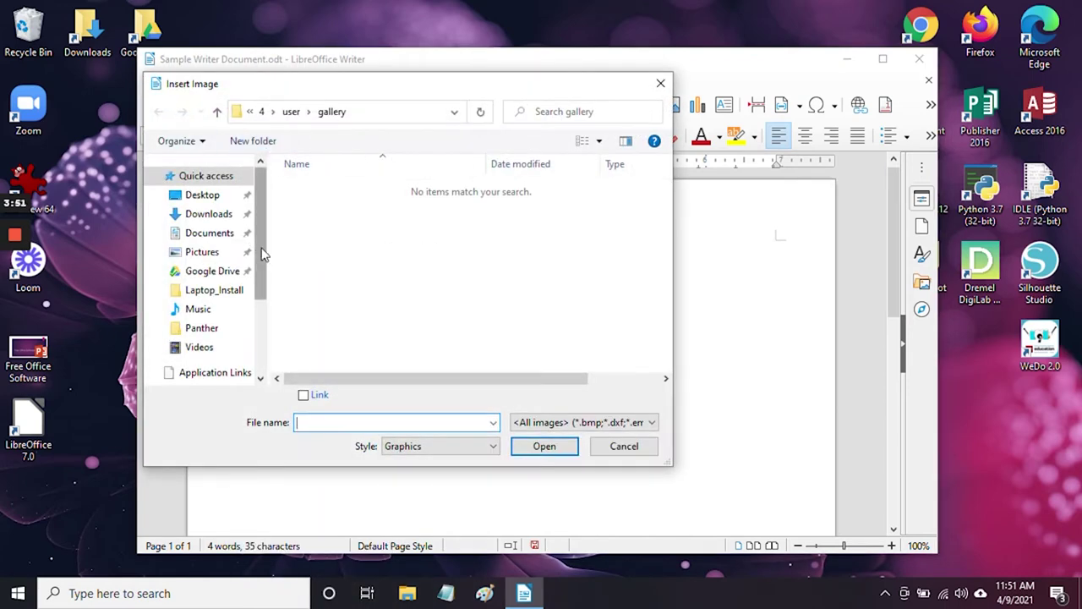
{"action": "left_click_drag", "start_coordinate": [261, 188], "coordinate": [274, 341]}
{"action": "left_click", "coordinate": [205, 341]}
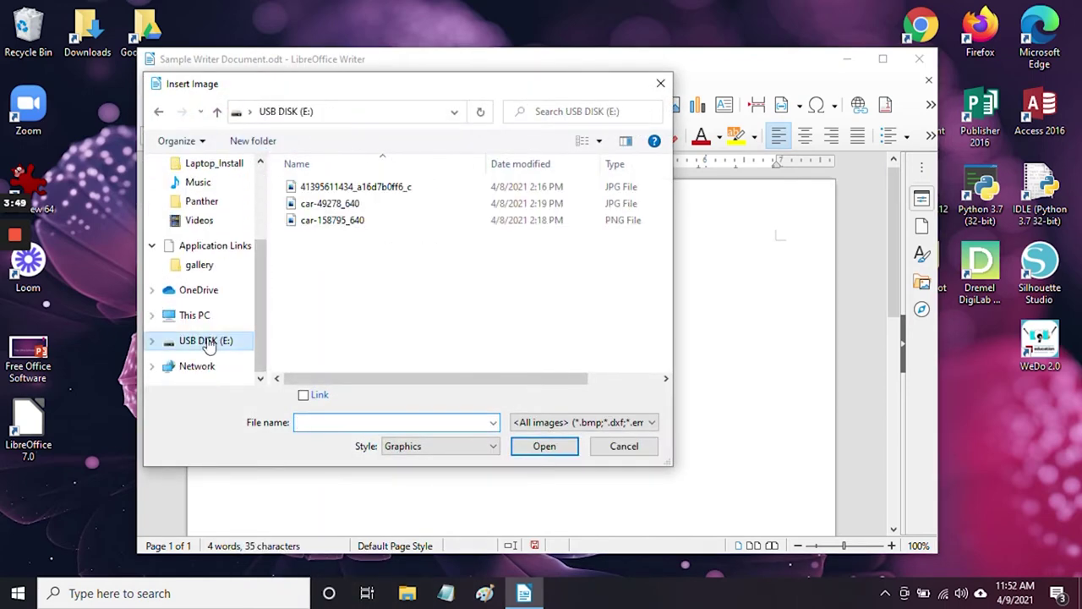
{"action": "left_click", "coordinate": [335, 222]}
{"action": "left_click", "coordinate": [544, 446]}
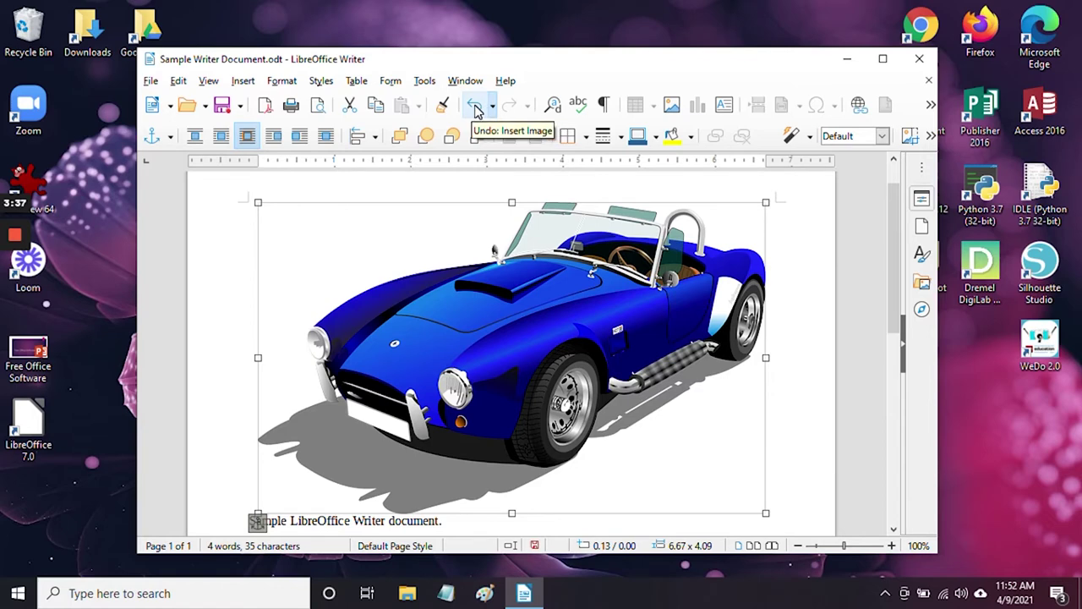
{"action": "left_click", "coordinate": [476, 108]}
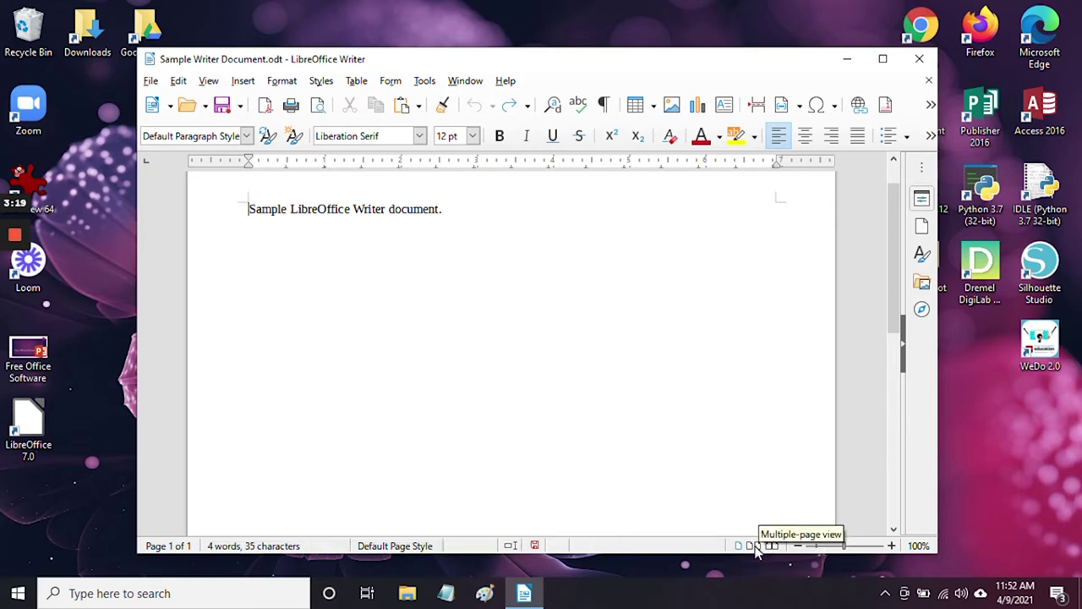
- Try the page zoom and return it to 100%, and view the style, character and paragraph properties before hiding them
{"action": "left_click", "coordinate": [857, 546]}
{"action": "left_click_drag", "start_coordinate": [863, 550], "coordinate": [845, 550]}
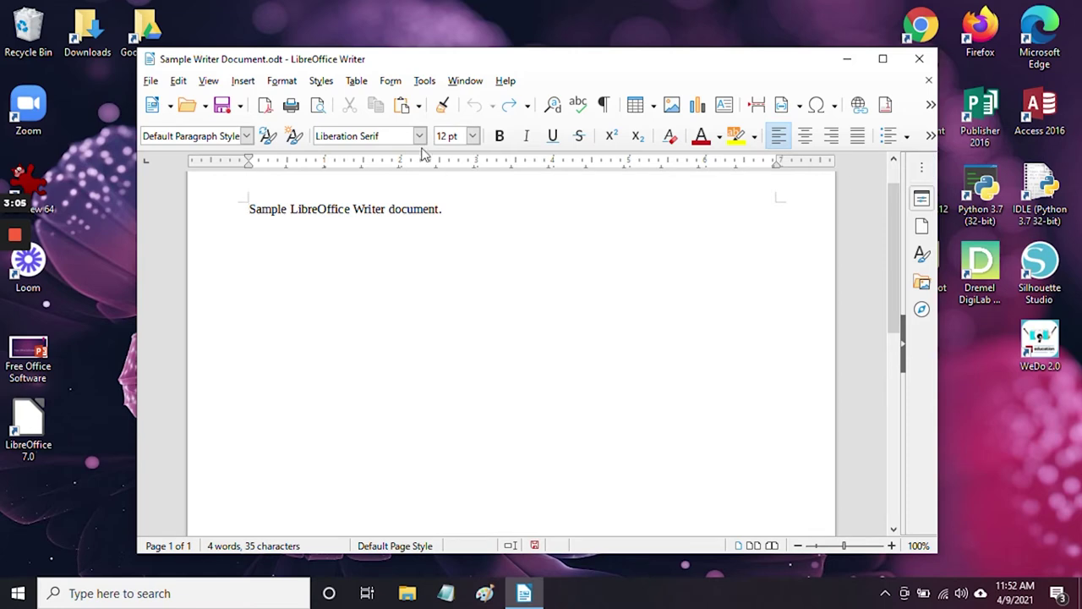
{"action": "left_click", "coordinate": [922, 203]}
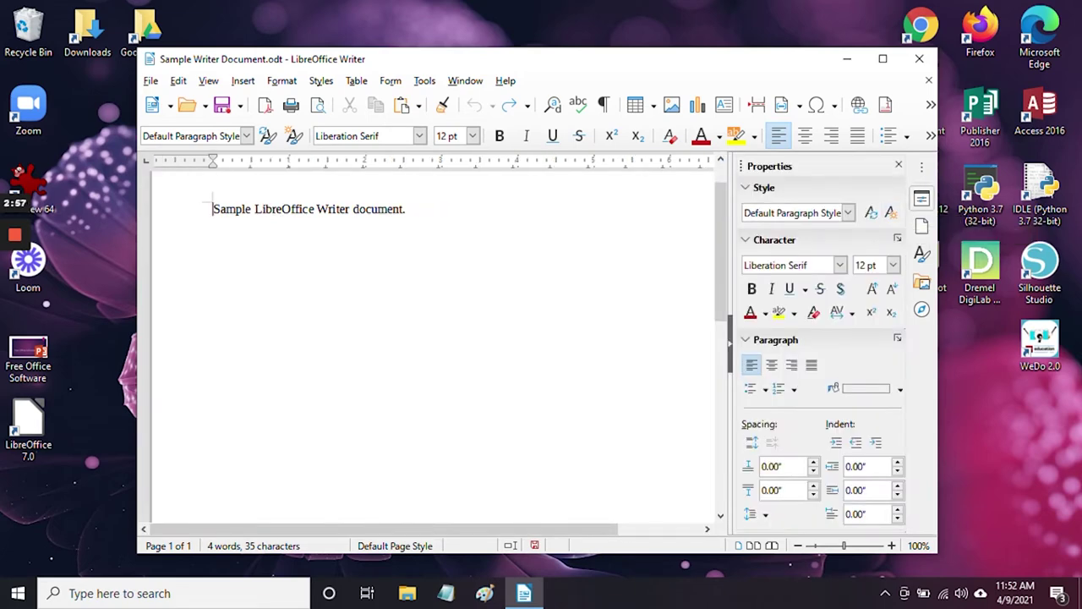
{"action": "scroll", "coordinate": [836, 414], "scroll_direction": "down", "scroll_amount": 1}
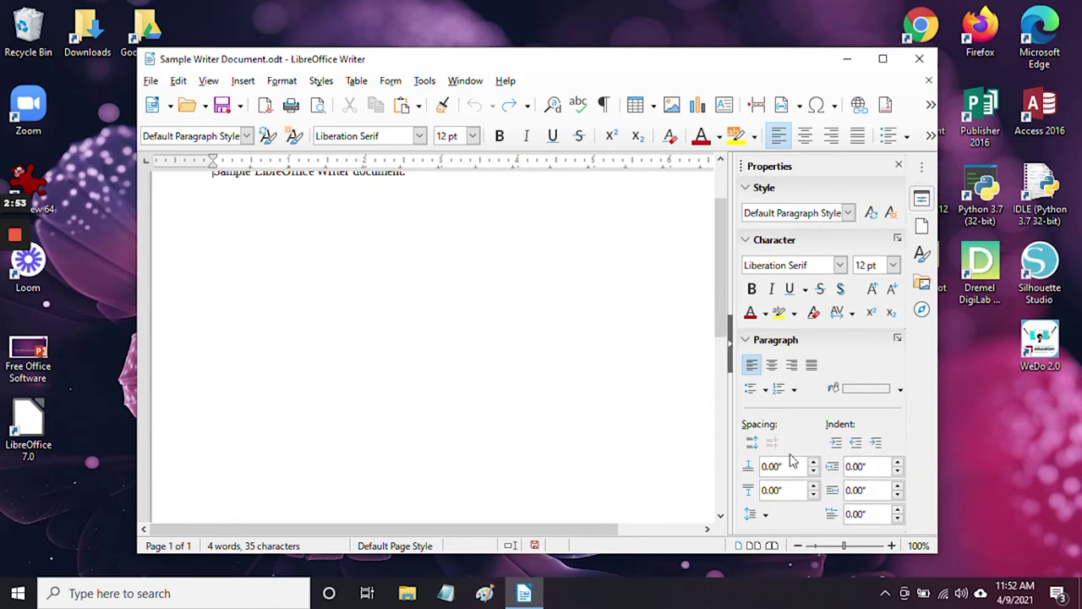
{"action": "scroll", "coordinate": [726, 448], "scroll_direction": "up", "scroll_amount": 2}
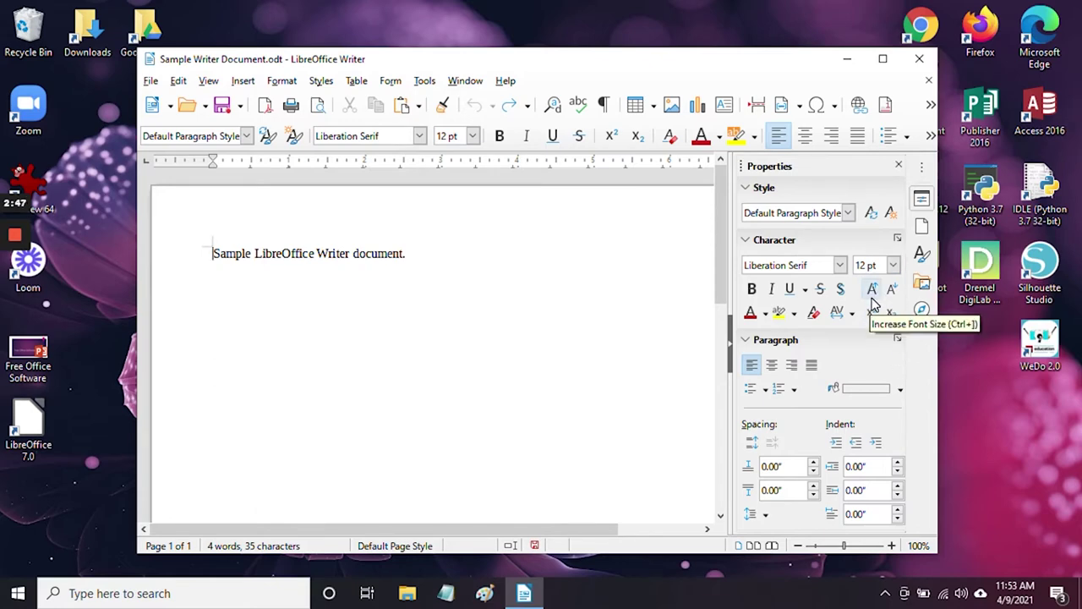
{"action": "left_click", "coordinate": [898, 166]}
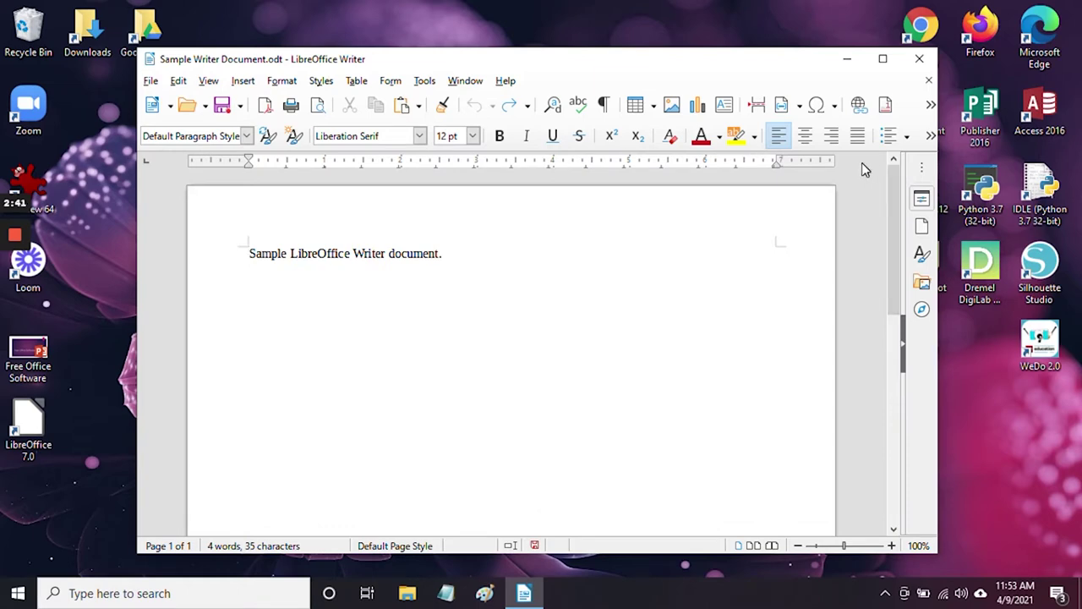
- View the extra tools hidden at the end of both toolbars and maximize the document window
{"action": "left_click", "coordinate": [931, 105]}
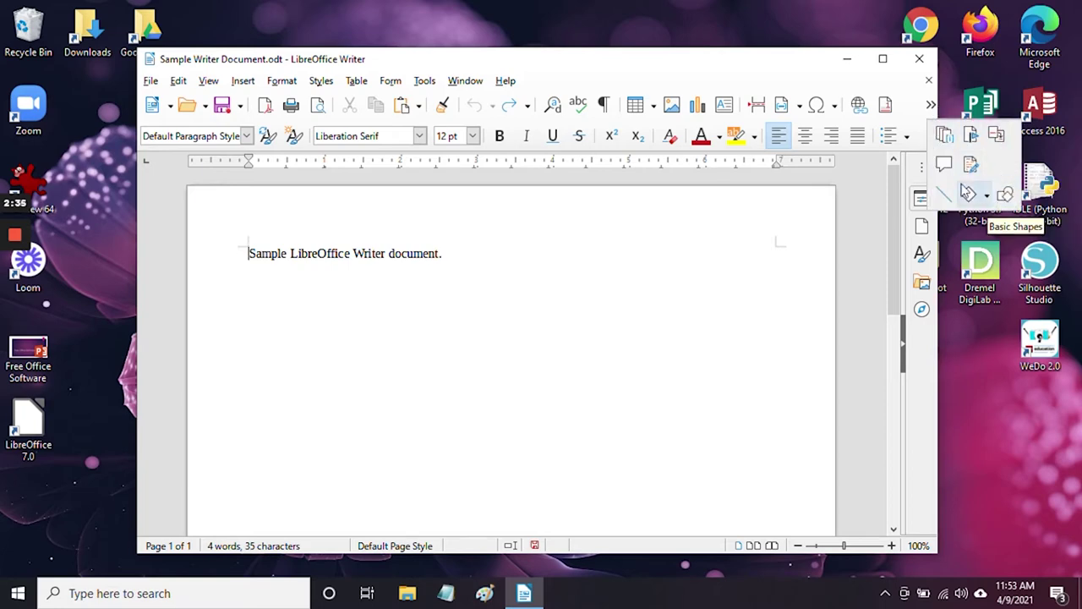
{"action": "left_click", "coordinate": [930, 105]}
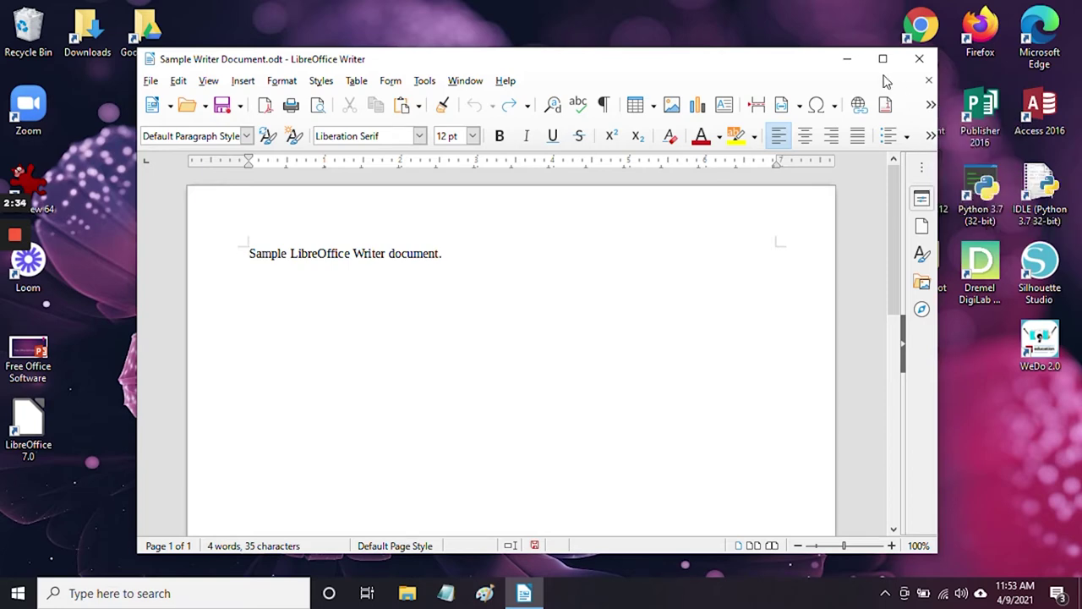
{"action": "left_click", "coordinate": [931, 137]}
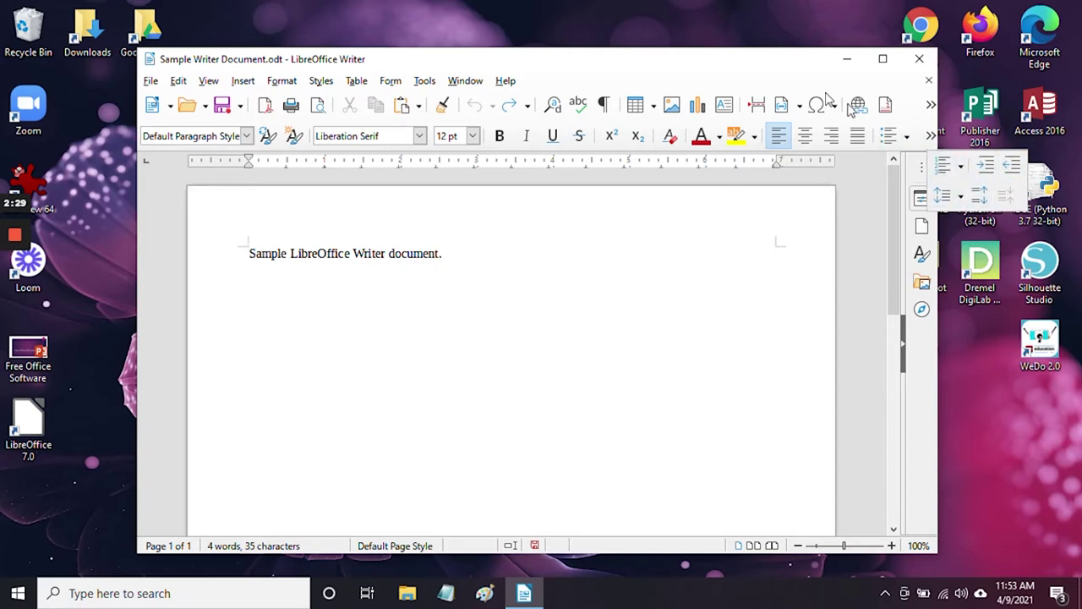
{"action": "left_click", "coordinate": [770, 74]}
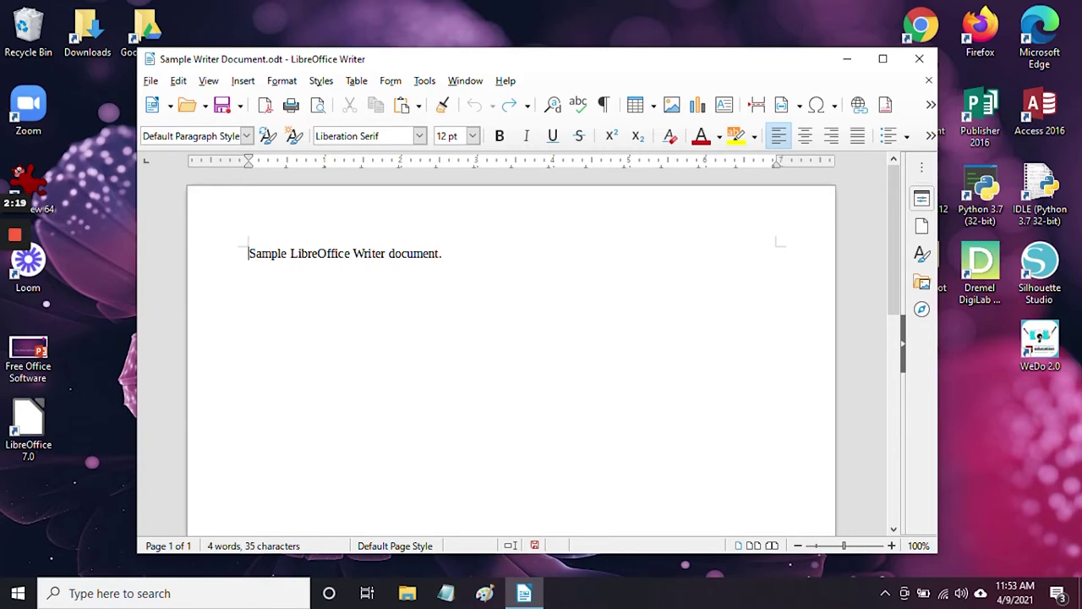
{"action": "left_click", "coordinate": [883, 61]}
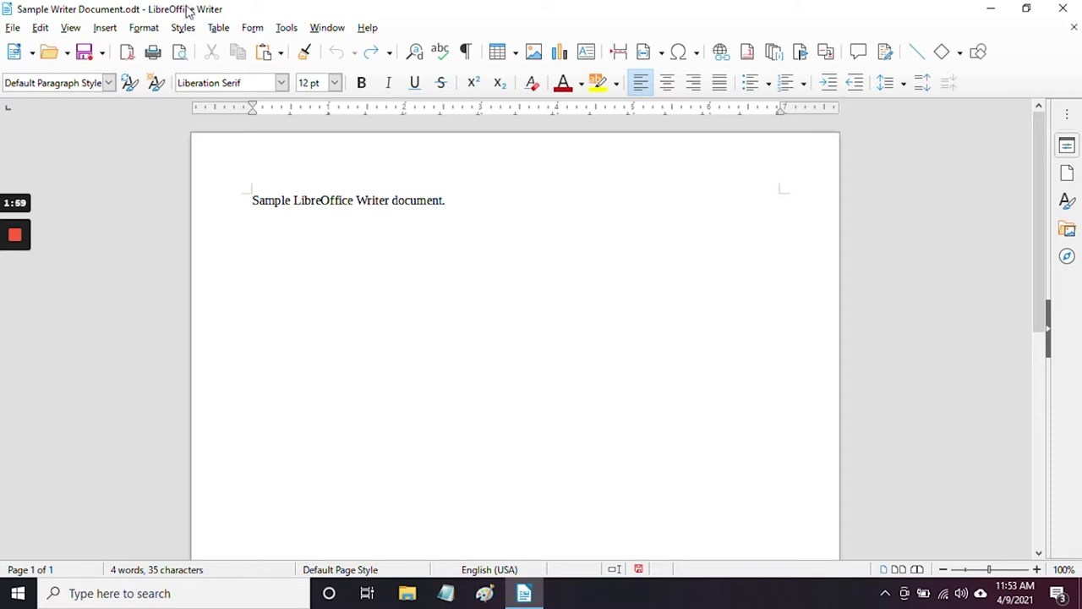
- Switch the Writer user interface to the Tabbed layout
{"action": "left_click", "coordinate": [71, 29]}
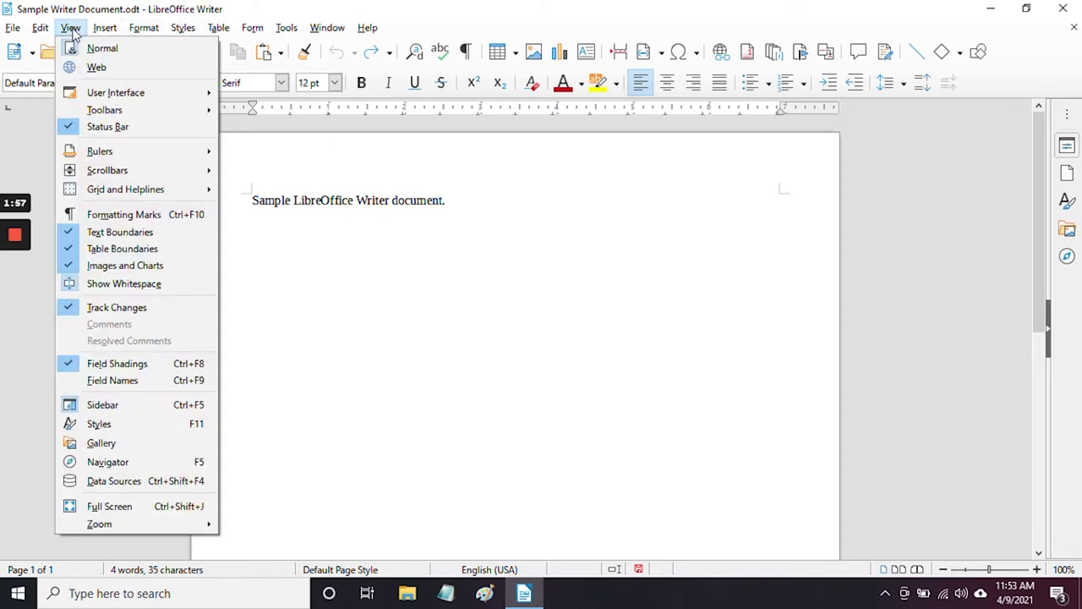
{"action": "mouse_move", "coordinate": [93, 93]}
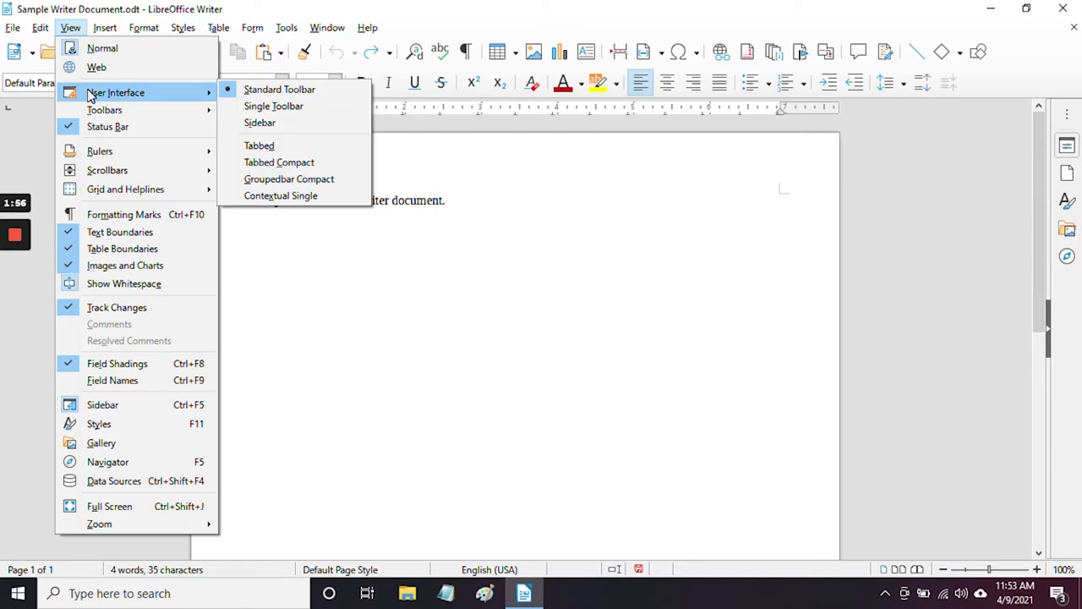
{"action": "left_click", "coordinate": [261, 147]}
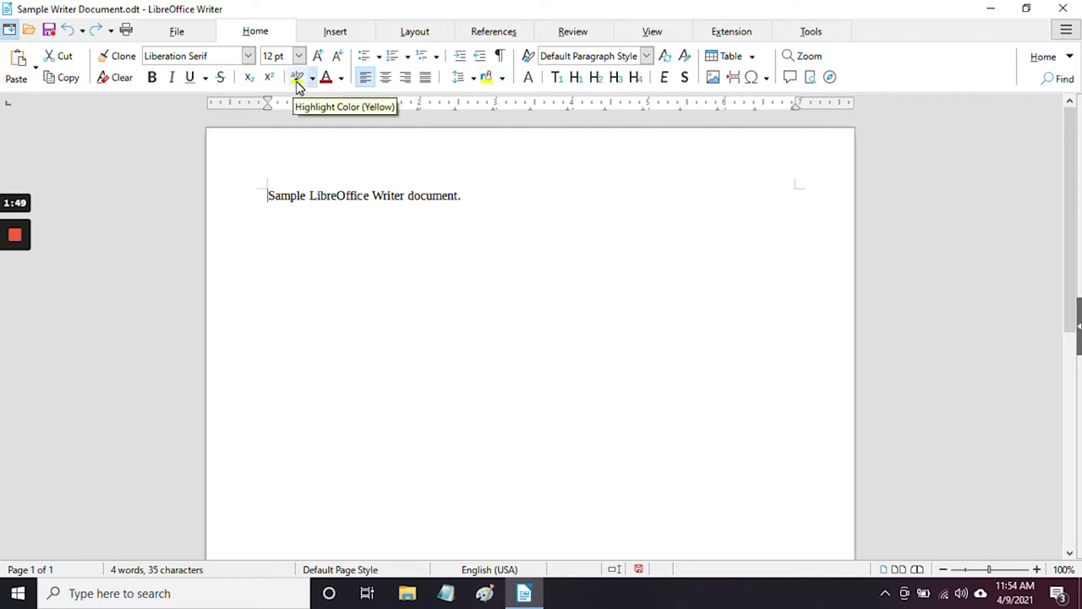
- Examine the commands grouped under File, Home, Insert, Layout, References, Review and View in the Tabbed layout
{"action": "left_click", "coordinate": [177, 31]}
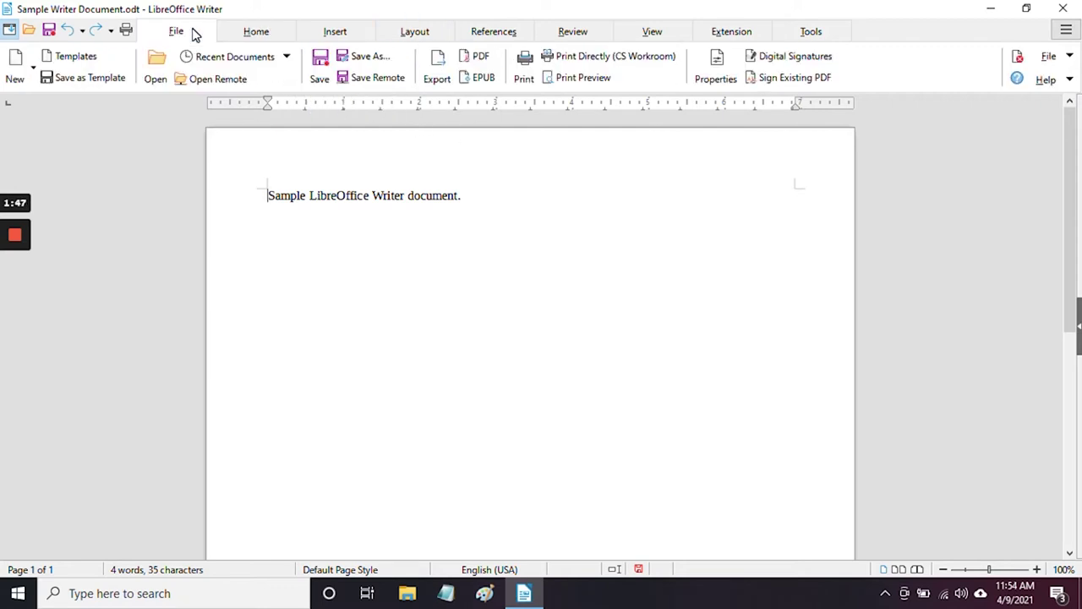
{"action": "left_click", "coordinate": [254, 30]}
{"action": "left_click", "coordinate": [322, 33]}
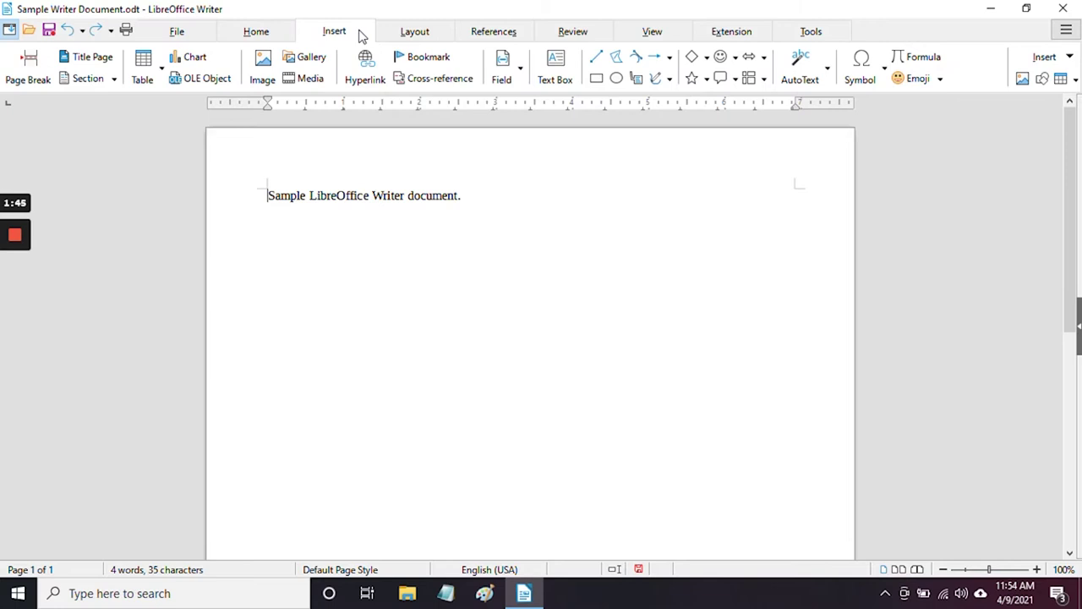
{"action": "left_click", "coordinate": [411, 31]}
{"action": "left_click", "coordinate": [497, 32]}
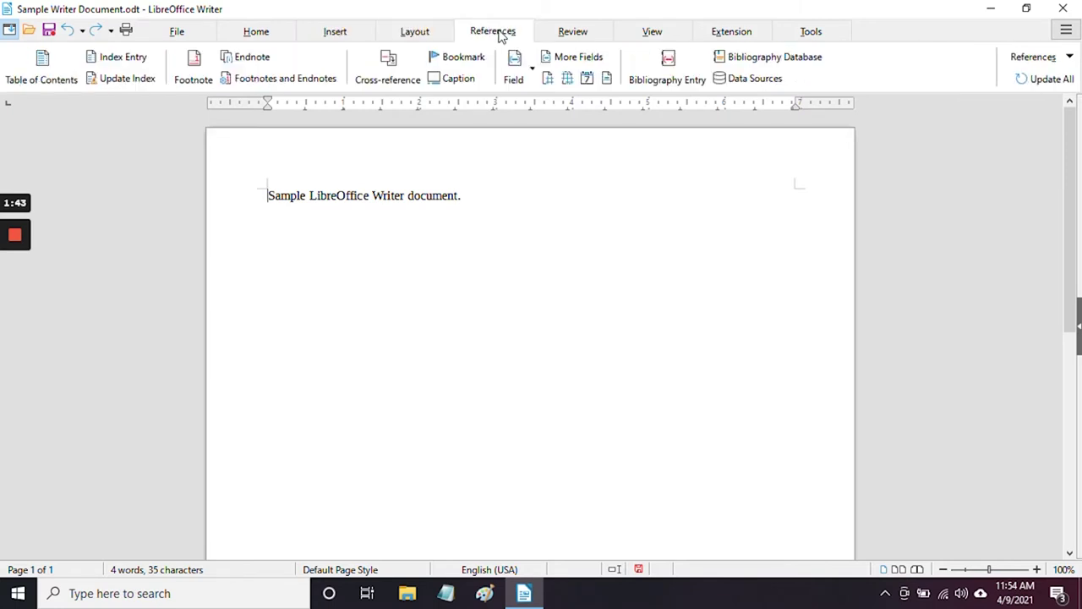
{"action": "left_click", "coordinate": [572, 32]}
{"action": "left_click", "coordinate": [649, 33]}
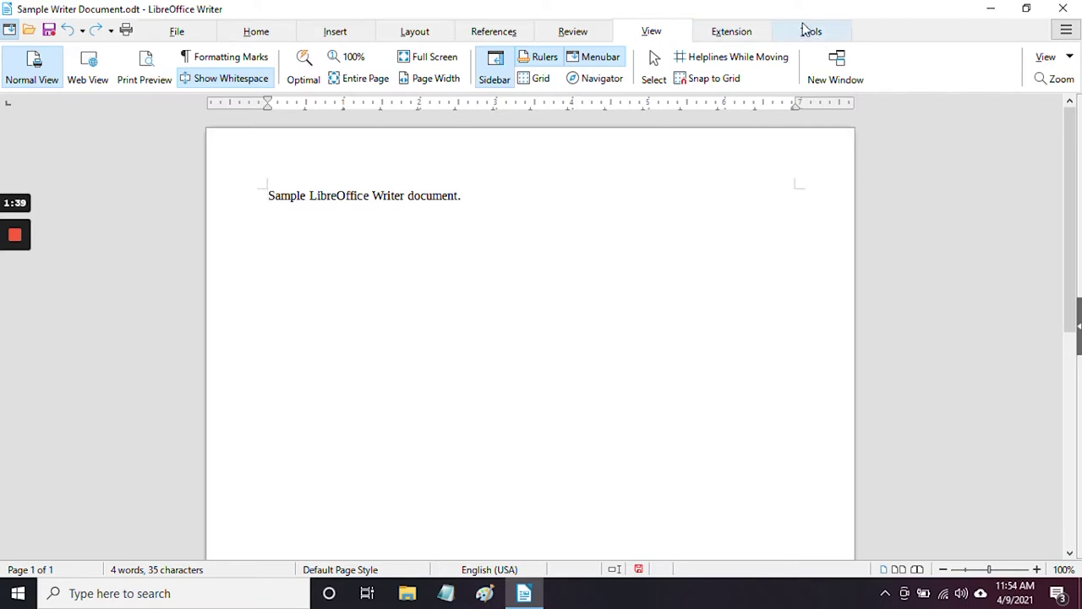
- Return the user interface to the Standard Toolbar layout
{"action": "left_click", "coordinate": [1066, 32]}
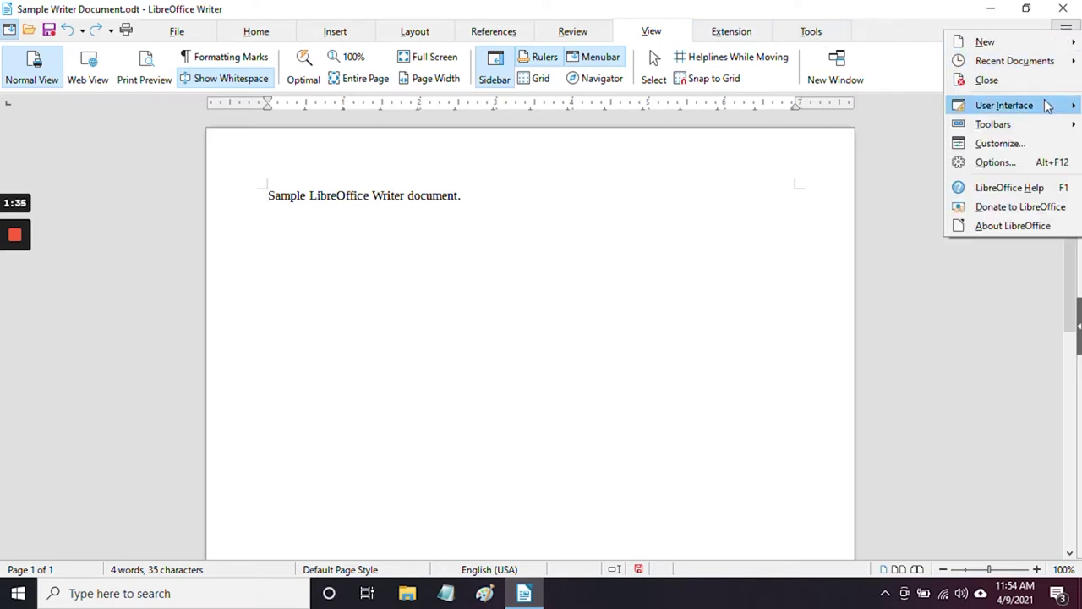
{"action": "mouse_move", "coordinate": [1027, 110]}
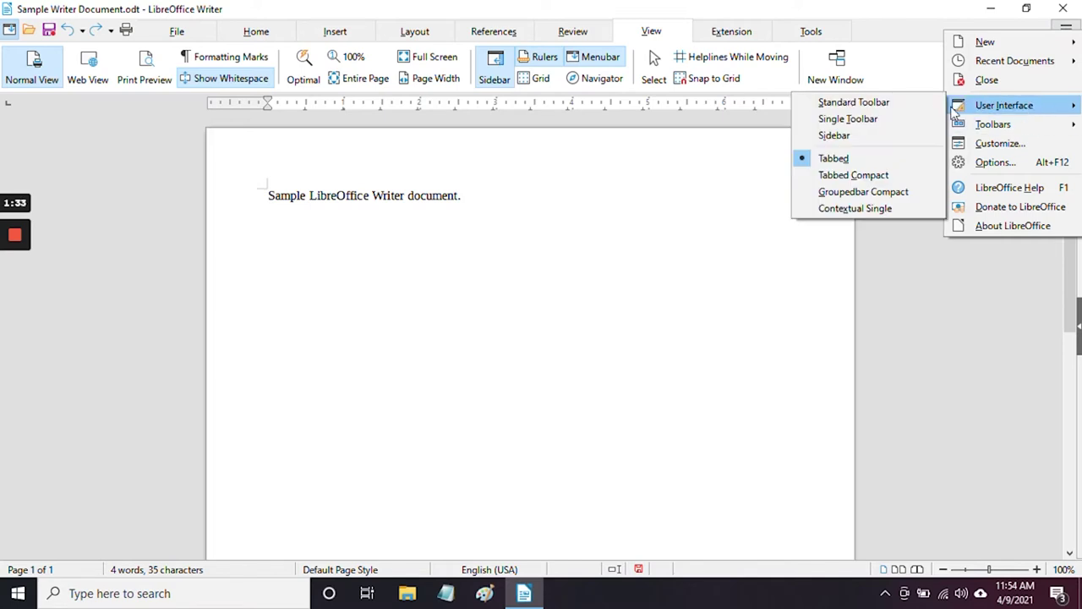
{"action": "left_click", "coordinate": [846, 105]}
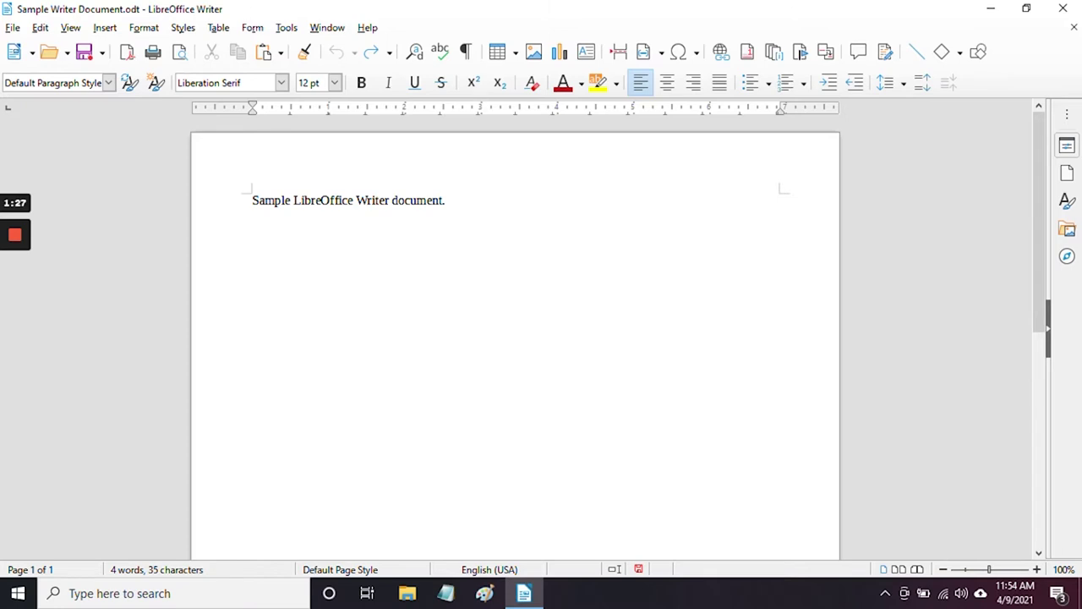
- Turn on the 3D-Settings and Find toolbars
{"action": "left_click", "coordinate": [71, 29]}
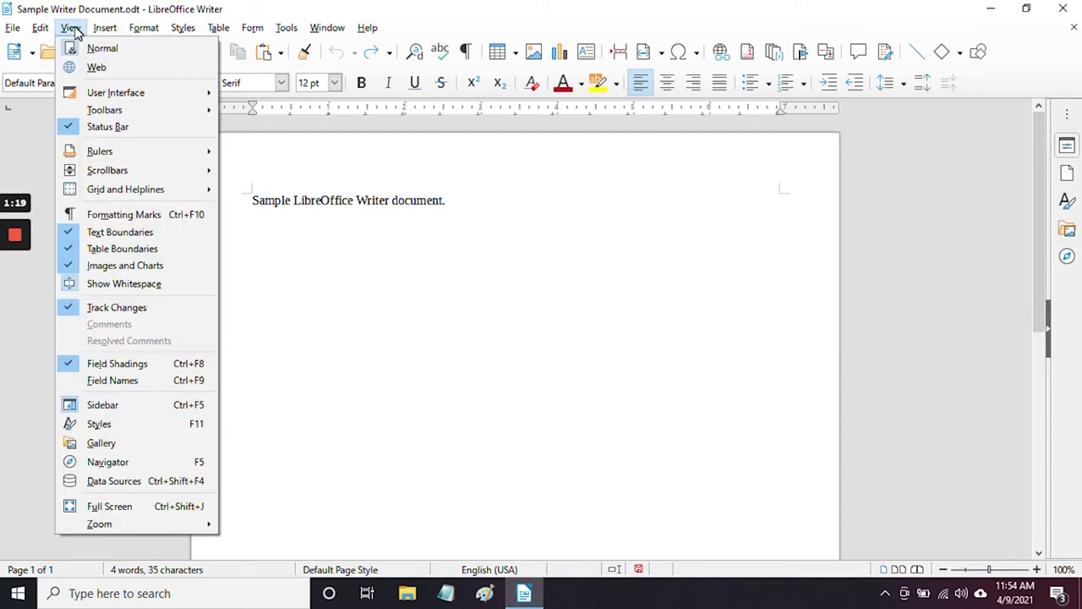
{"action": "mouse_move", "coordinate": [103, 109]}
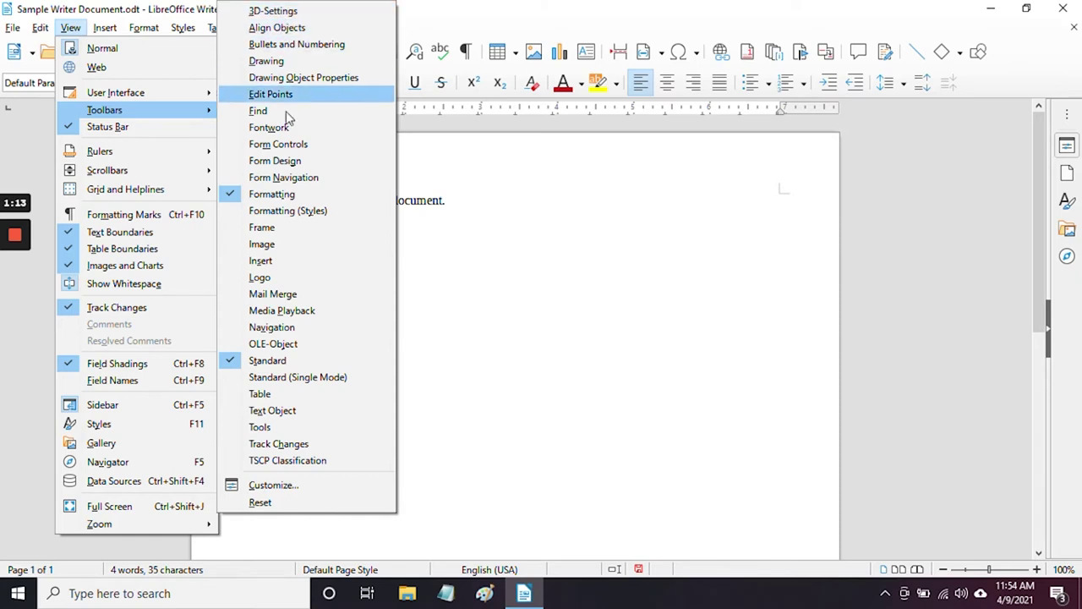
{"action": "left_click", "coordinate": [262, 11]}
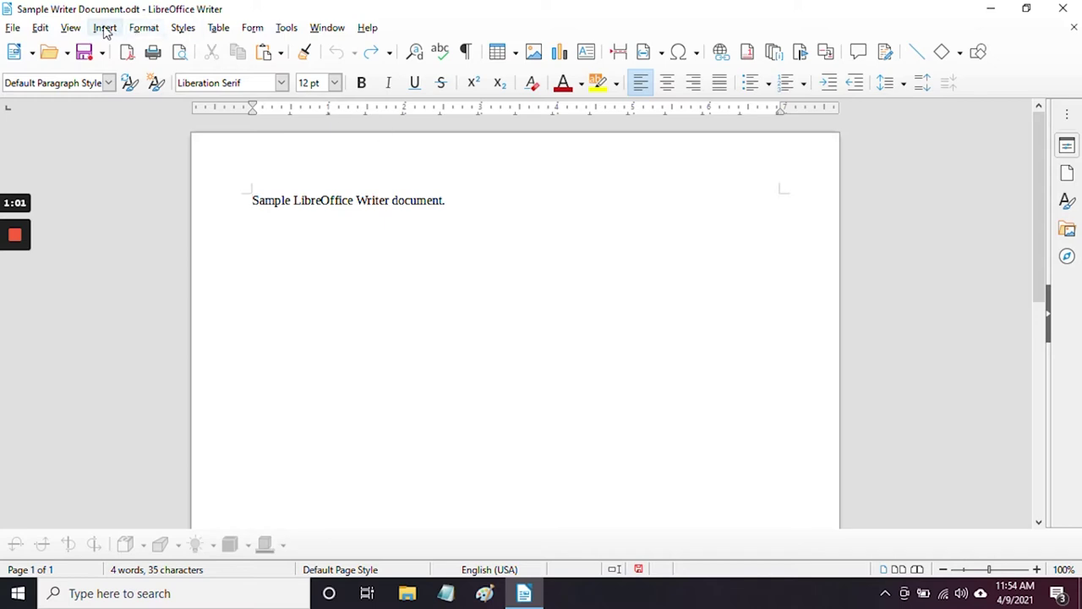
{"action": "left_click", "coordinate": [70, 28]}
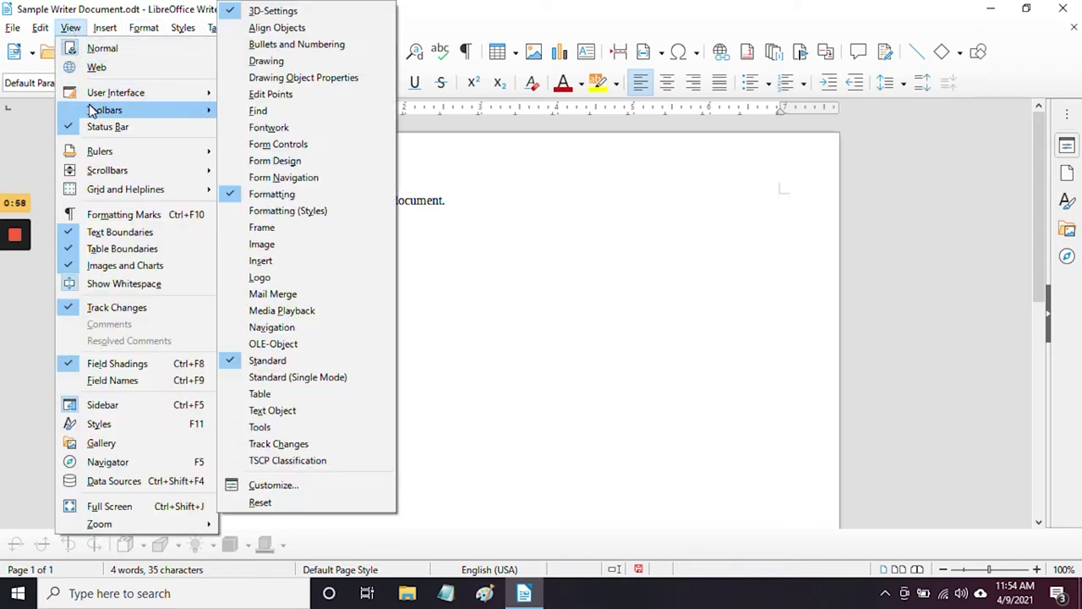
{"action": "left_click", "coordinate": [257, 110]}
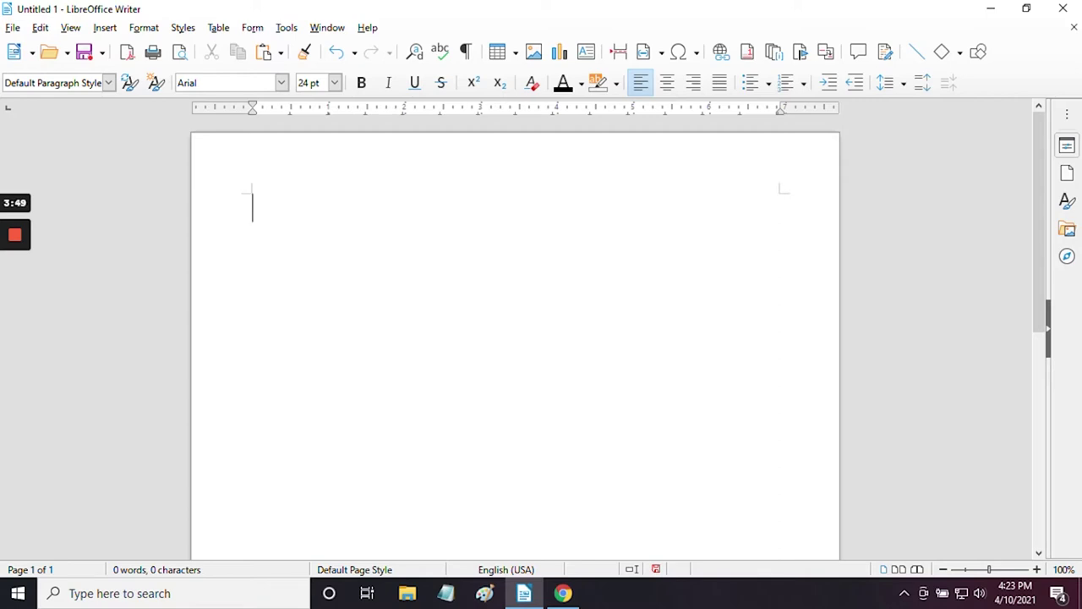
- Enter "Here is some sample text." at the start of the blank Untitled 1 document
{"action": "type", "text": "Here "}
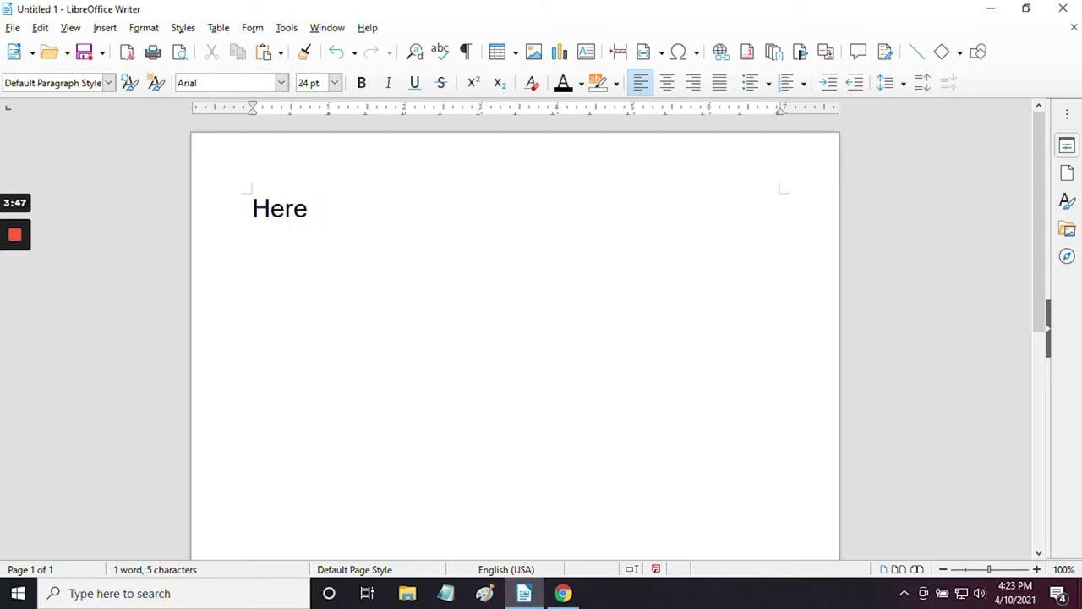
{"action": "type", "text": "is som"}
{"action": "key", "text": "BackSpace"}
{"action": "key", "text": "BackSpace"}
{"action": "type", "text": "some "}
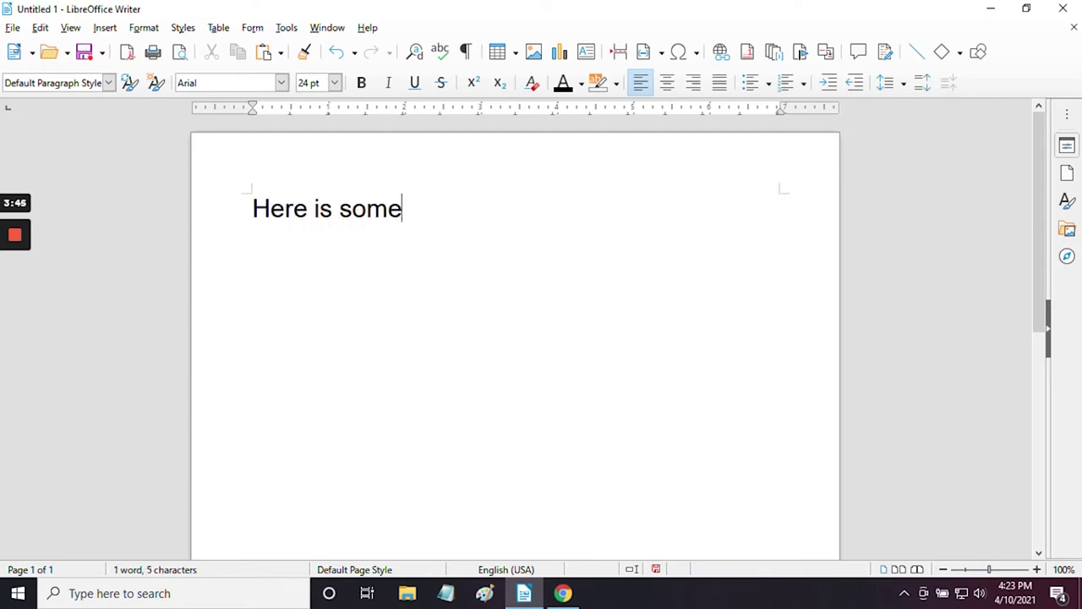
{"action": "type", "text": "sample"}
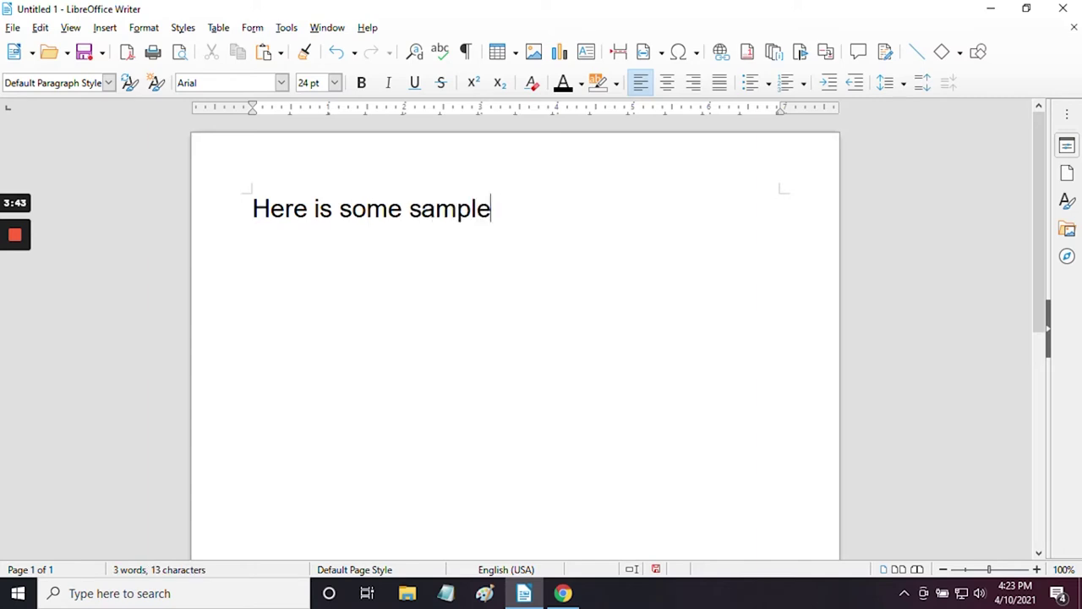
{"action": "type", "text": " text"}
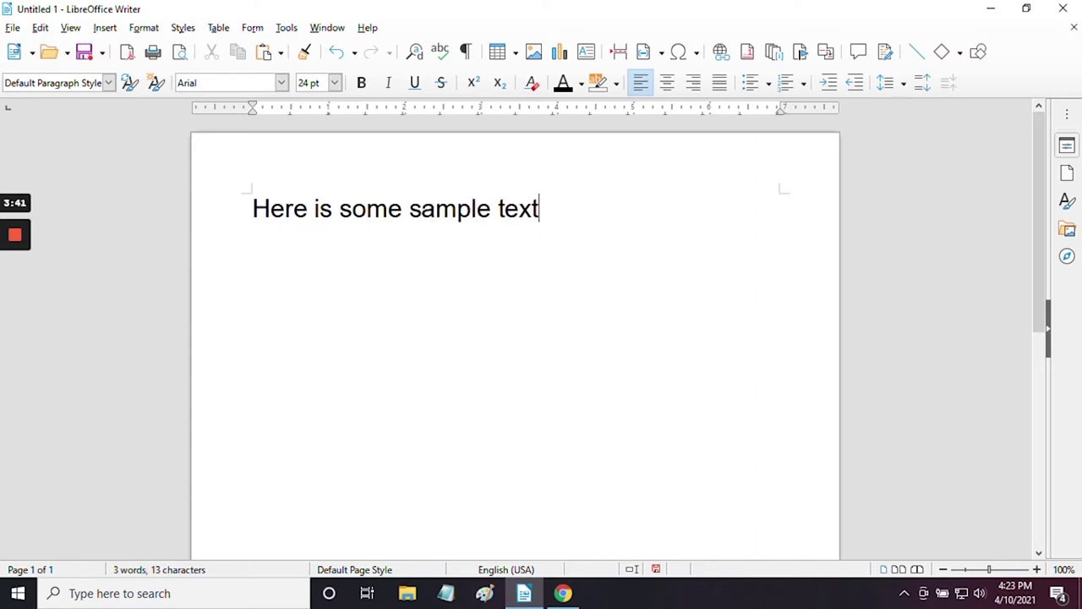
{"action": "type", "text": "."}
- Continue the paragraph with the sentence "This Is a capitalized word!", keeping the capital I in "Is"
{"action": "type", "text": "This "}
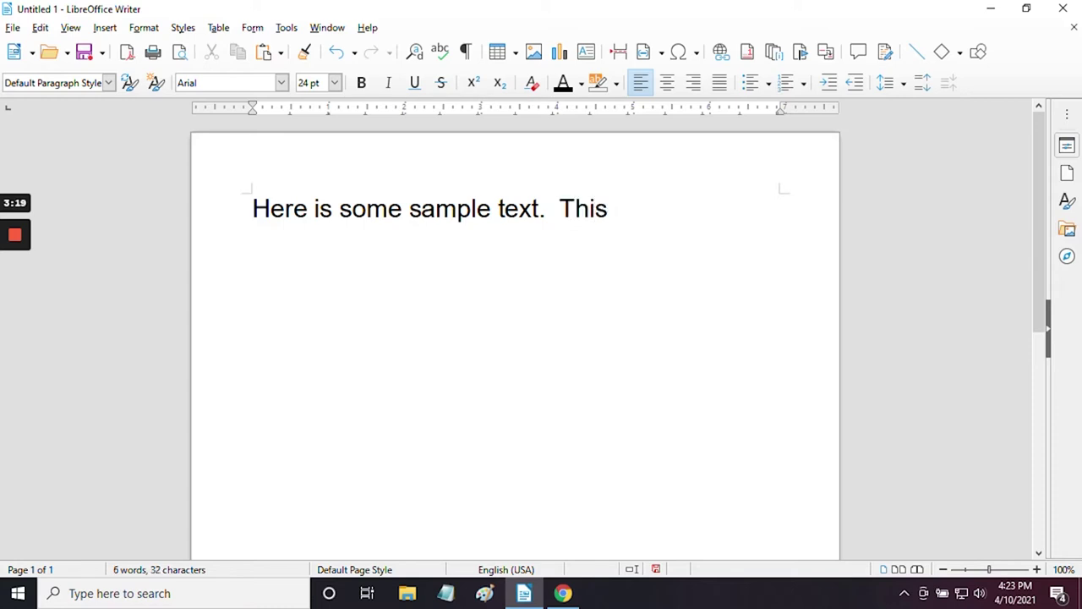
{"action": "type", "text": "l"}
{"action": "type", "text": "s "}
{"action": "type", "text": "a capi"}
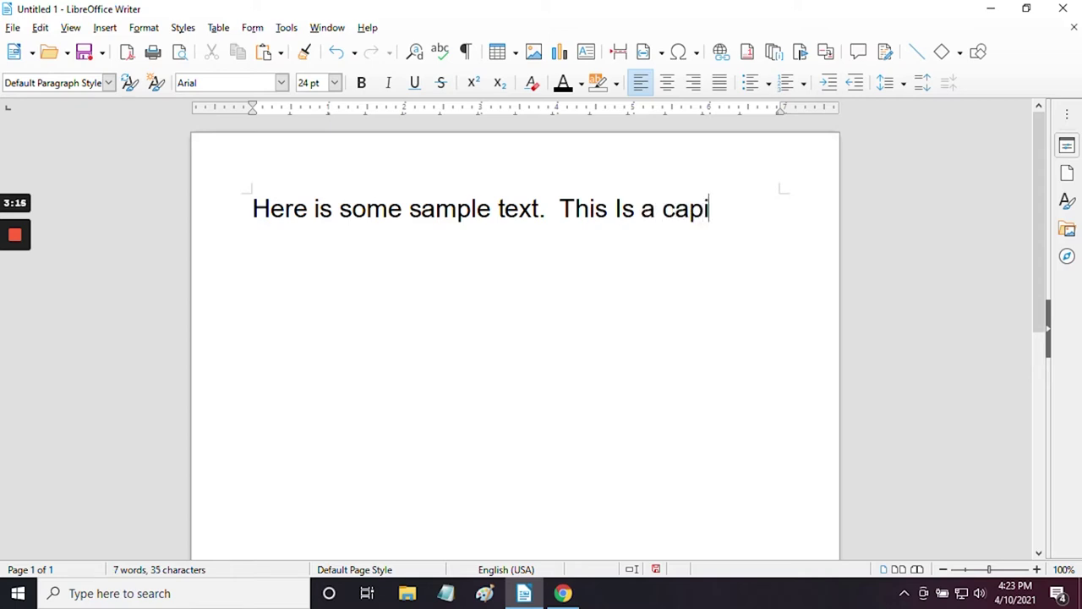
{"action": "type", "text": "talize"}
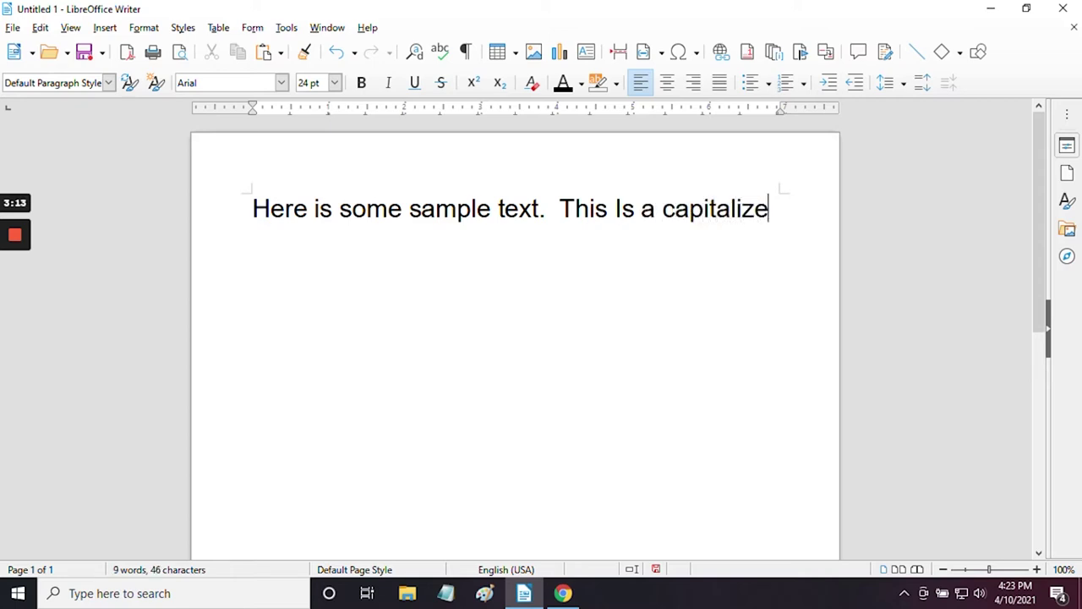
{"action": "type", "text": "d word!"}
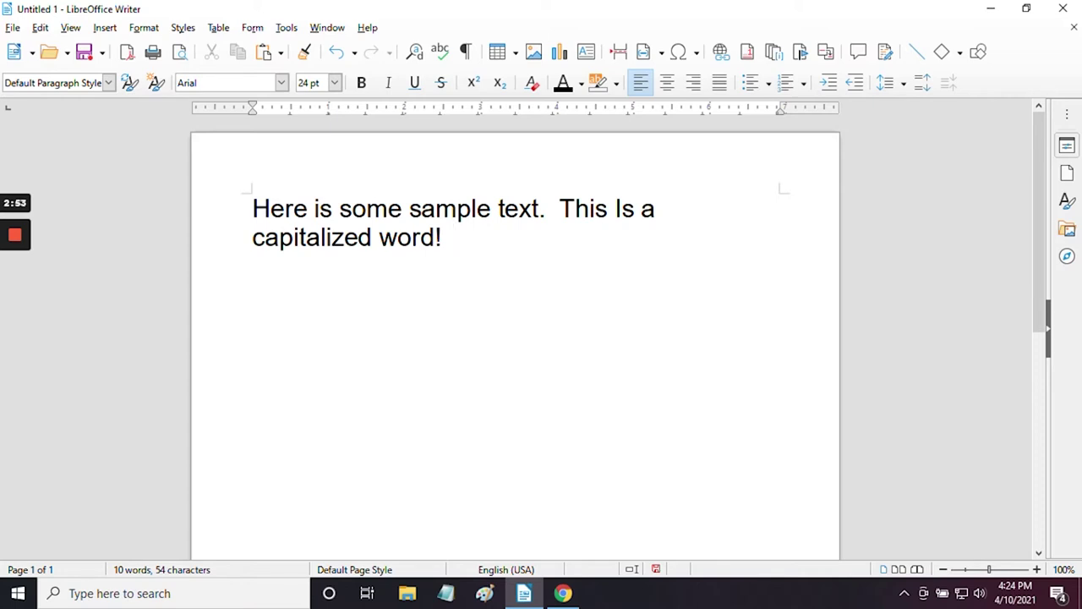
- Add the symbols "!%?" and the all-caps word "CAPITALIZED." at the end of the text
{"action": "type", "text": "!"}
{"action": "type", "text": "%"}
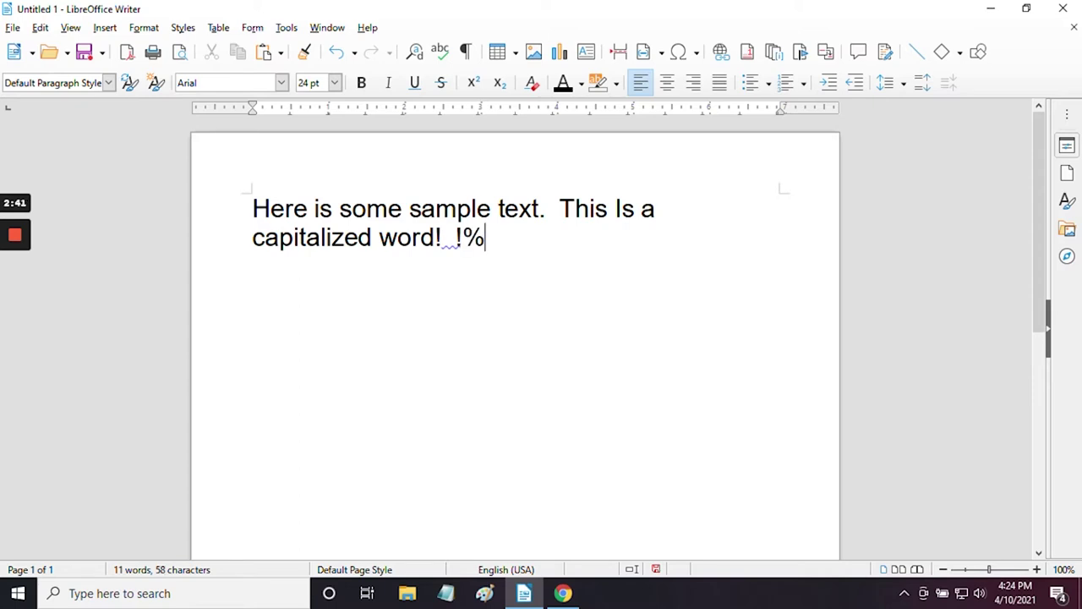
{"action": "type", "text": "?"}
{"action": "left_click", "coordinate": [507, 237]}
{"action": "type", "text": "CAPITA"}
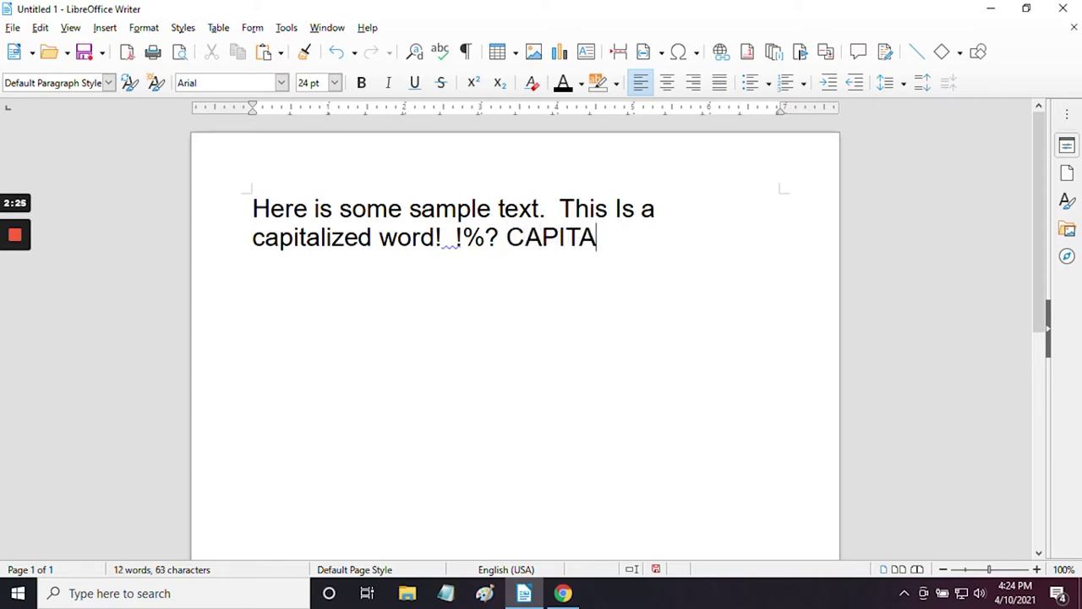
{"action": "type", "text": "LIZED"}
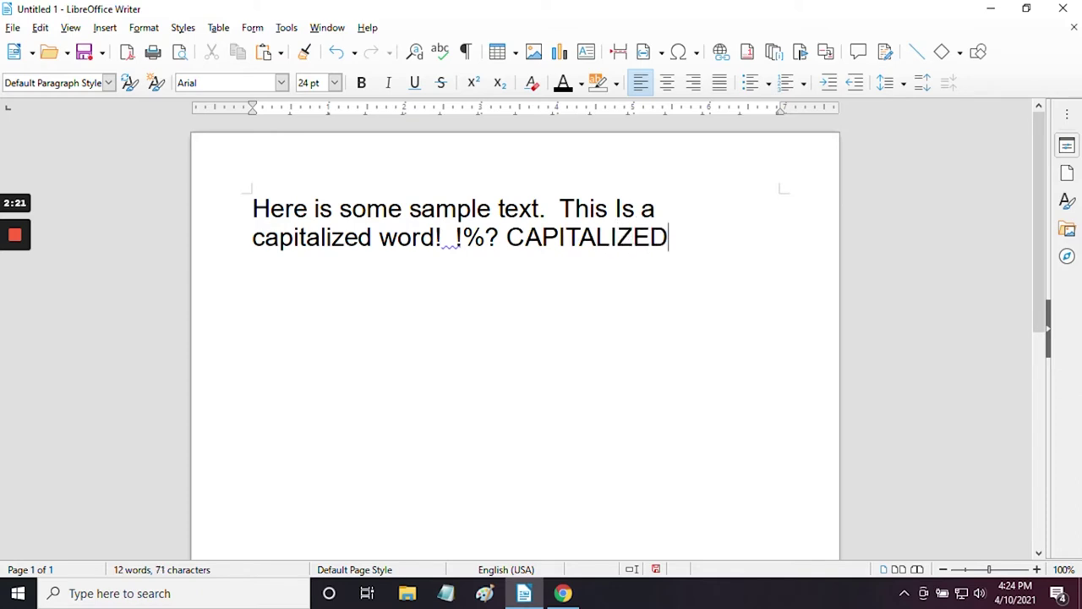
{"action": "type", "text": "."}
- Delete the ending "IZED." from the last word so that it reads "CAPITAL"
{"action": "key", "text": "BackSpace"}
{"action": "key", "text": "BackSpace"}
{"action": "key", "text": "BackSpace"}
{"action": "key", "text": "BackSpace"}
{"action": "key", "text": "BackSpace"}
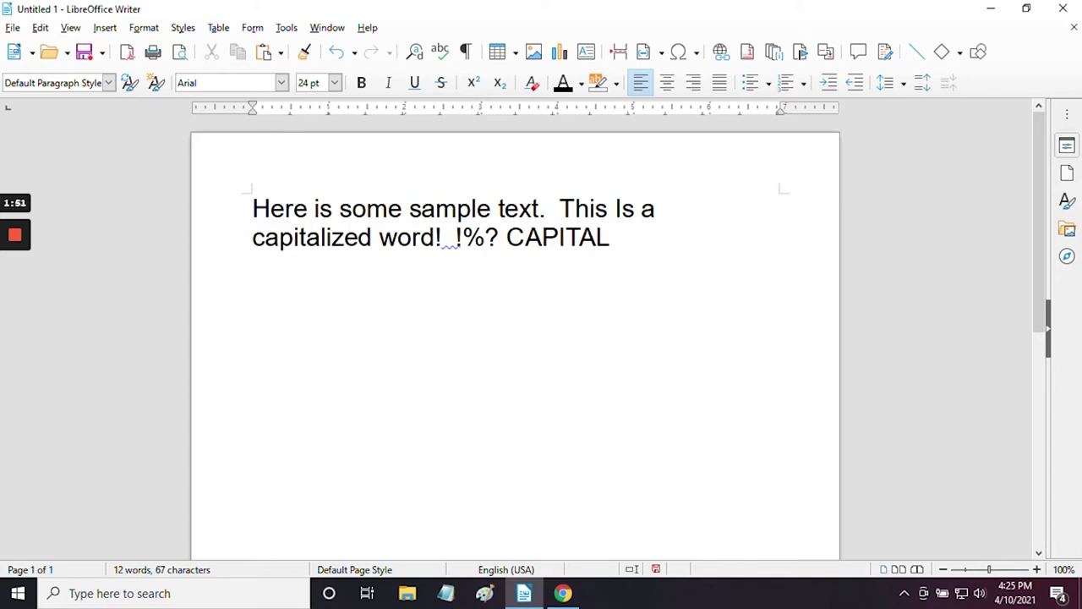
- Delete the word "This" at the start of the second sentence, going forward from in front of it
{"action": "left_click", "coordinate": [558, 209]}
{"action": "key", "text": "Delete"}
{"action": "key", "text": "Delete"}
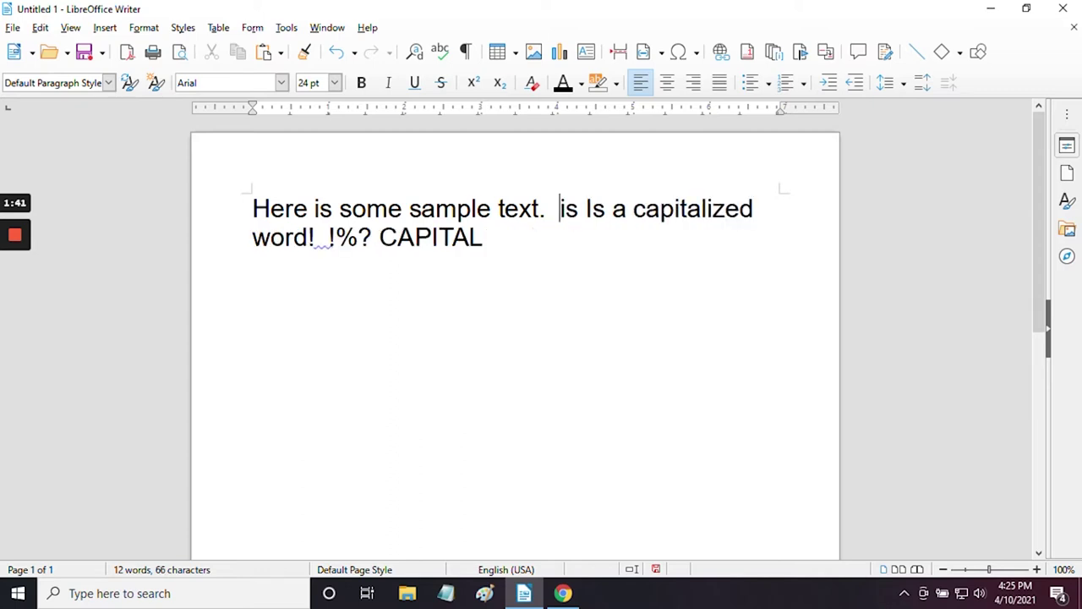
{"action": "key", "text": "Delete"}
{"action": "key", "text": "Delete"}
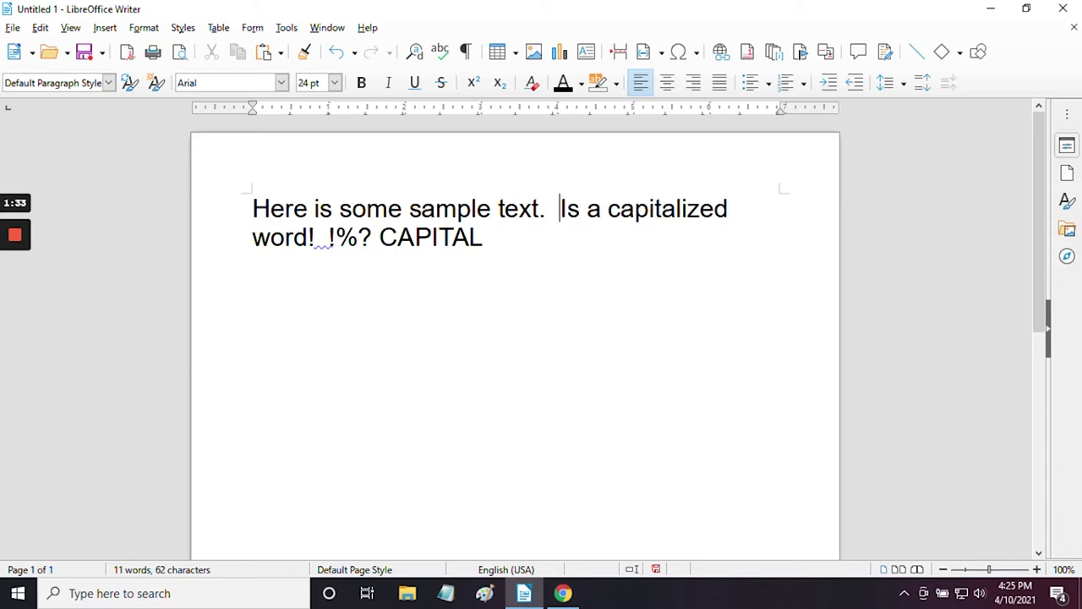
- Append the sentence "I am going to keep typing until I get to the next line." after the word "CAPITAL"
{"action": "left_click", "coordinate": [484, 237]}
{"action": "type", "text": "I am going to ke"}
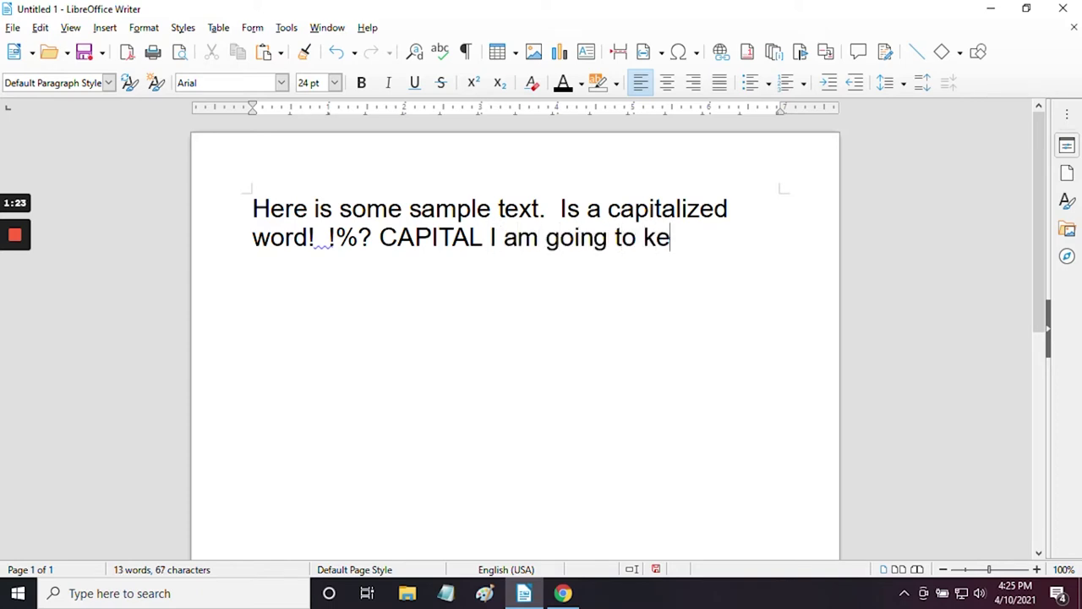
{"action": "type", "text": "ep typing"}
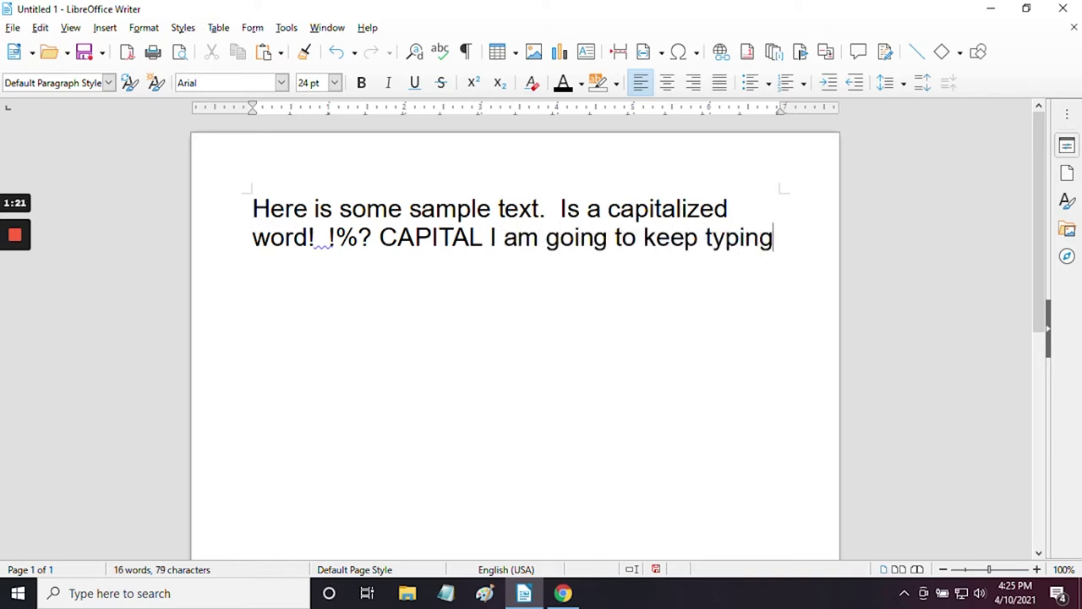
{"action": "type", "text": " until"}
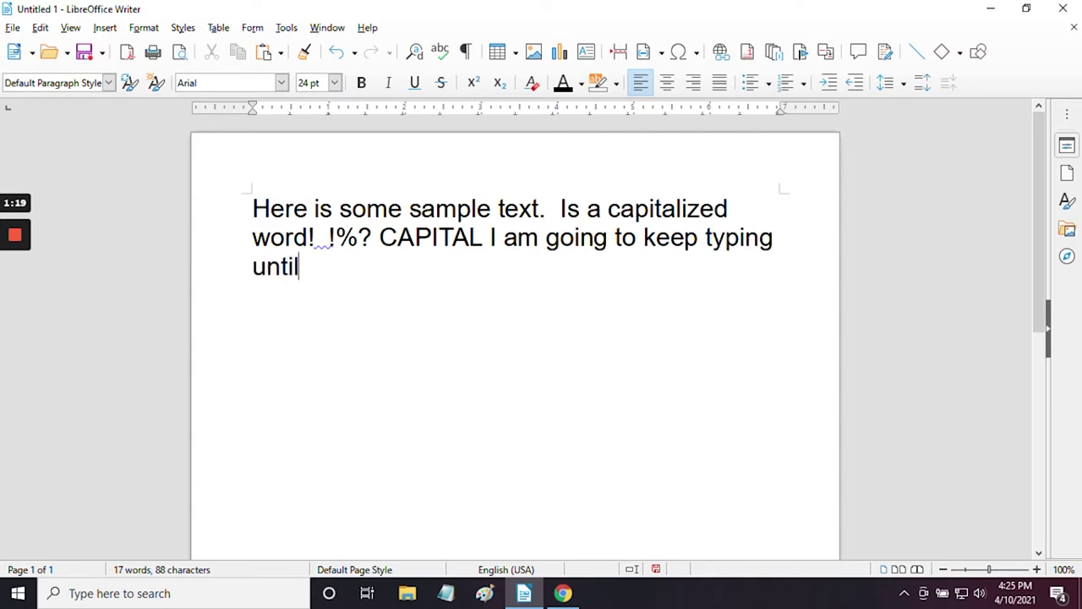
{"action": "type", "text": " I get to the ne"}
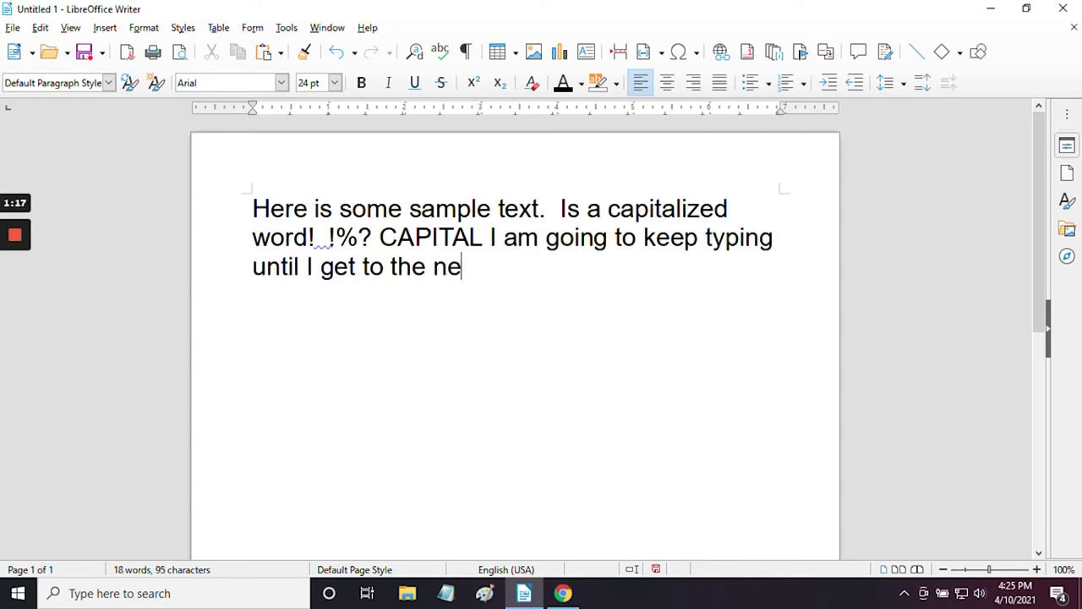
{"action": "type", "text": "xt line."}
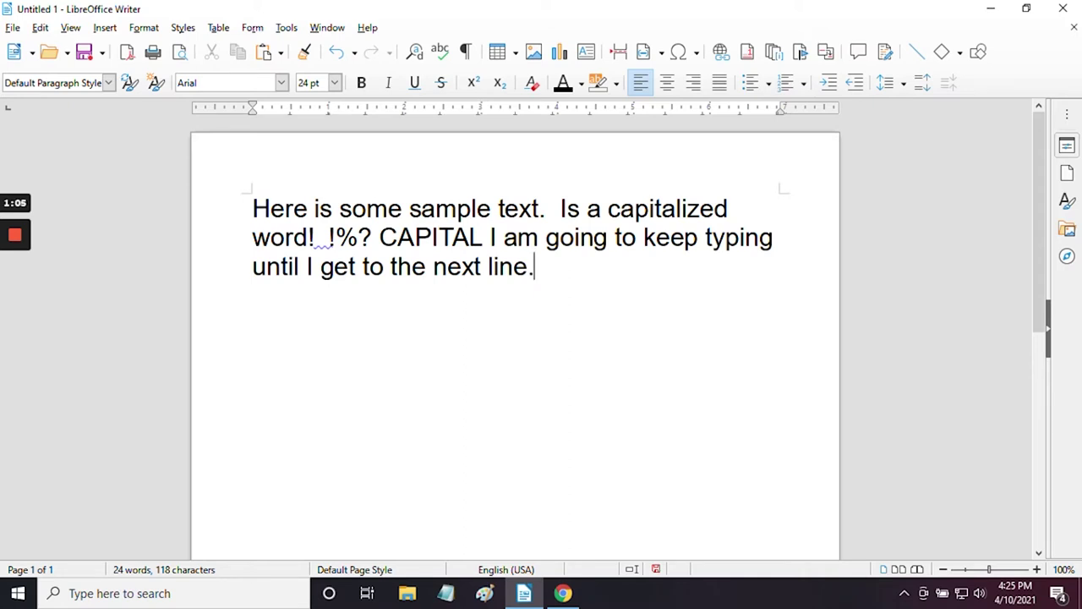
- Start a new indented paragraph with the words "The the the", followed by five tabs
{"action": "key", "text": "Return"}
{"action": "type", "text": "The the the"}
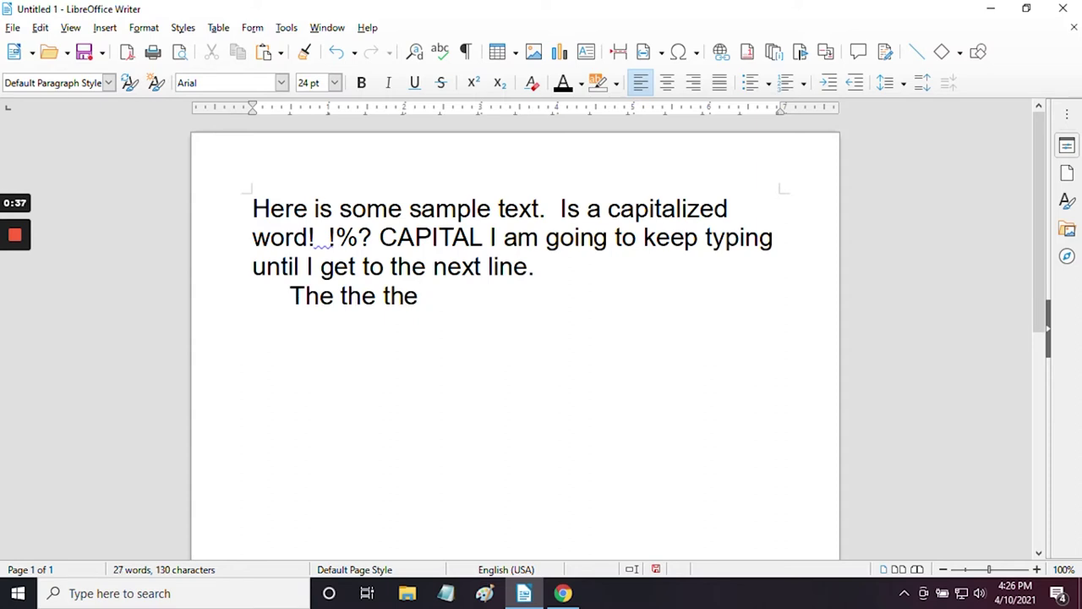
{"action": "key", "text": "Tab"}
{"action": "key", "text": "Tab"}
{"action": "key", "text": "Tab"}
{"action": "key", "text": "Tab"}
{"action": "key", "text": "Tab"}
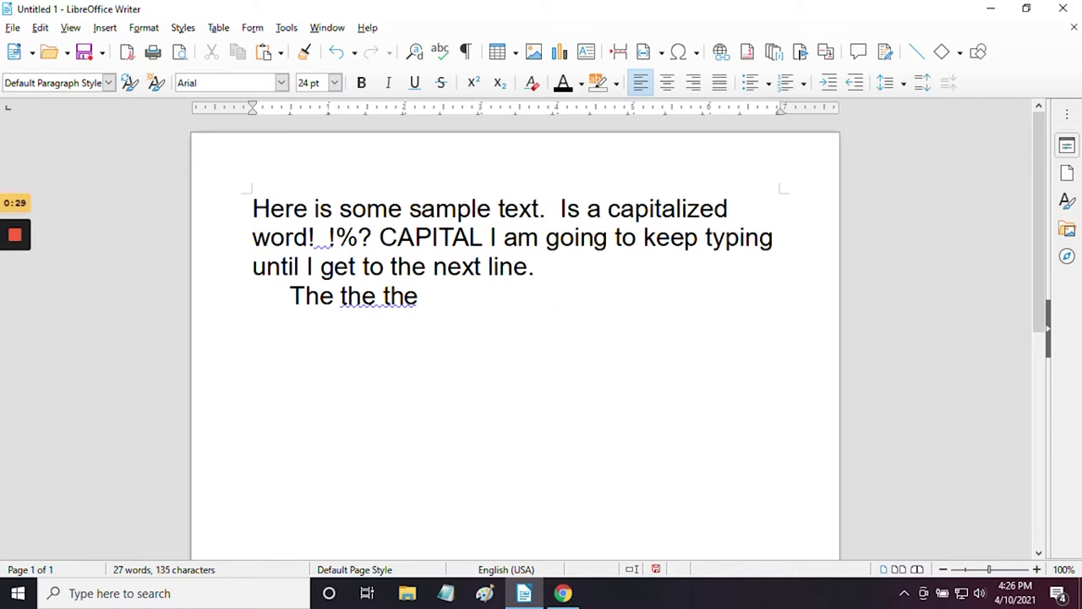
{"action": "type", "text": "ther"}
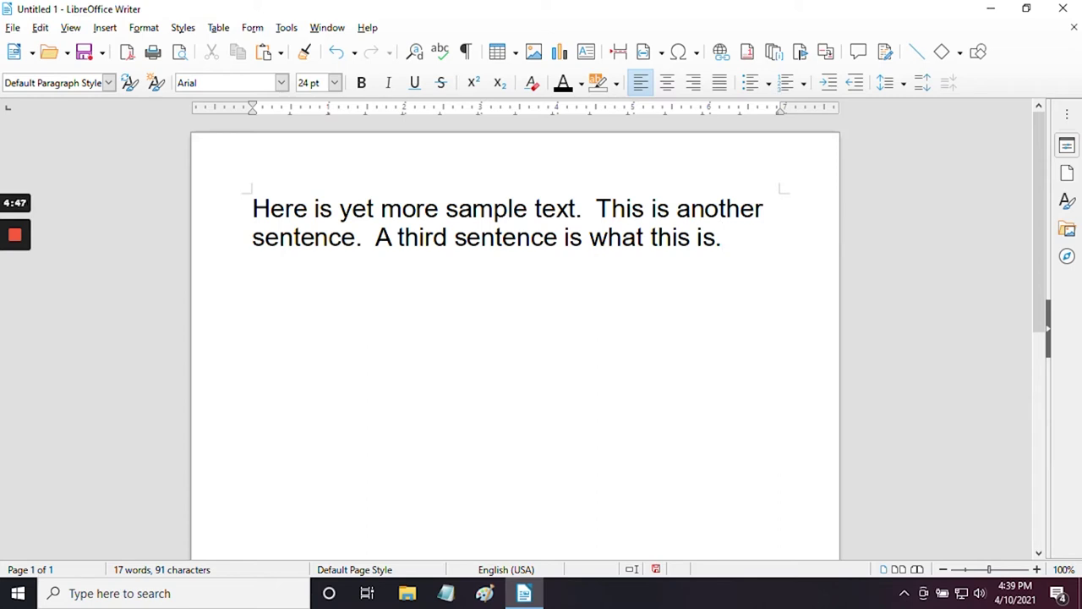
- Select from the start of the second sentence to the paragraph's end, and reduce the selection to "This is another sentence."
{"action": "left_click", "coordinate": [597, 208]}
{"action": "key", "text": "shift+Right"}
{"action": "key", "text": "shift+Right"}
{"action": "key", "text": "shift+Right"}
{"action": "key", "text": "shift+Right"}
{"action": "key", "text": "shift+Right"}
{"action": "key", "text": "shift+Right"}
{"action": "key", "text": "shift+Right"}
{"action": "key", "text": "shift+Right"}
{"action": "key", "text": "shift+Right"}
{"action": "key", "text": "shift+Right"}
{"action": "key", "text": "shift+Right"}
{"action": "key", "text": "shift+Right"}
{"action": "key", "text": "shift+Right"}
{"action": "key", "text": "shift+Right"}
{"action": "key", "text": "shift+Right"}
{"action": "key", "text": "shift+Right"}
{"action": "key", "text": "shift+Right"}
{"action": "key", "text": "shift+Right"}
{"action": "key", "text": "shift+Right"}
{"action": "key", "text": "shift+Right"}
{"action": "key", "text": "shift+End"}
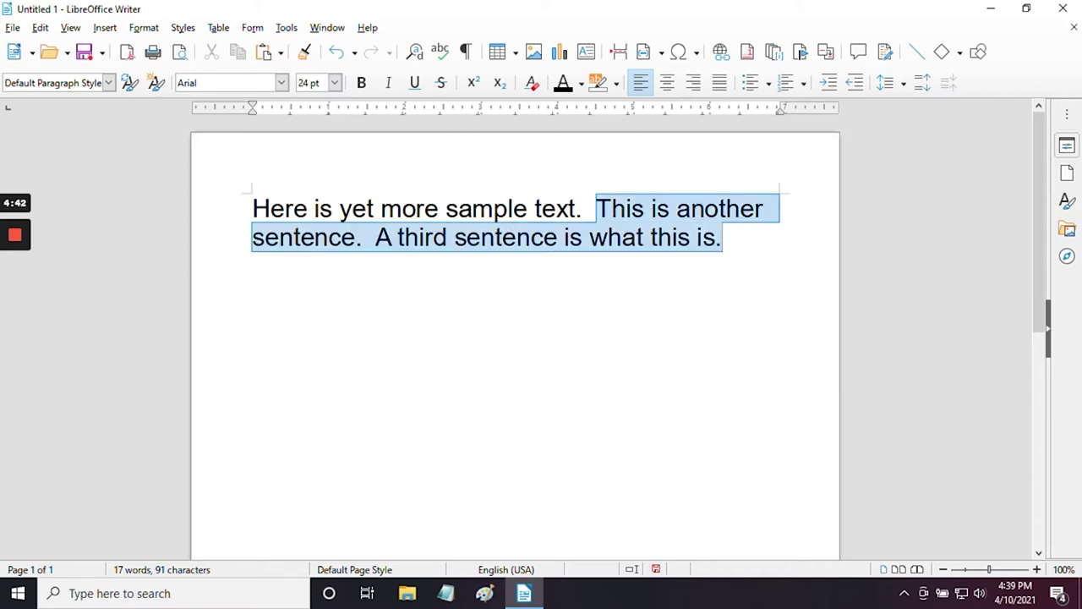
{"action": "key", "text": "ctrl+shift+Left"}
{"action": "key", "text": "ctrl+shift+Left"}
{"action": "key", "text": "ctrl+shift+Left"}
{"action": "key", "text": "ctrl+shift+Left"}
{"action": "key", "text": "ctrl+shift+Left"}
{"action": "key", "text": "ctrl+shift+Left"}
{"action": "key", "text": "ctrl+shift+Left"}
{"action": "key", "text": "ctrl+shift+Left"}
{"action": "key", "text": "ctrl+shift+Left"}
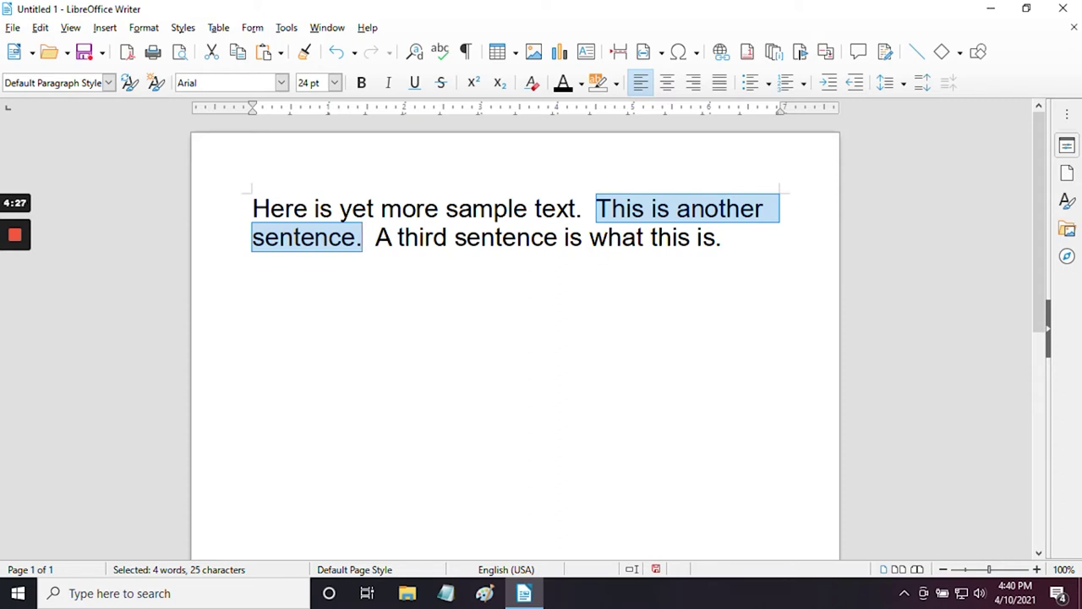
- Replace the second sentence, "This is another sentence.", with "I am replacing the text."
{"action": "left_click", "coordinate": [722, 237]}
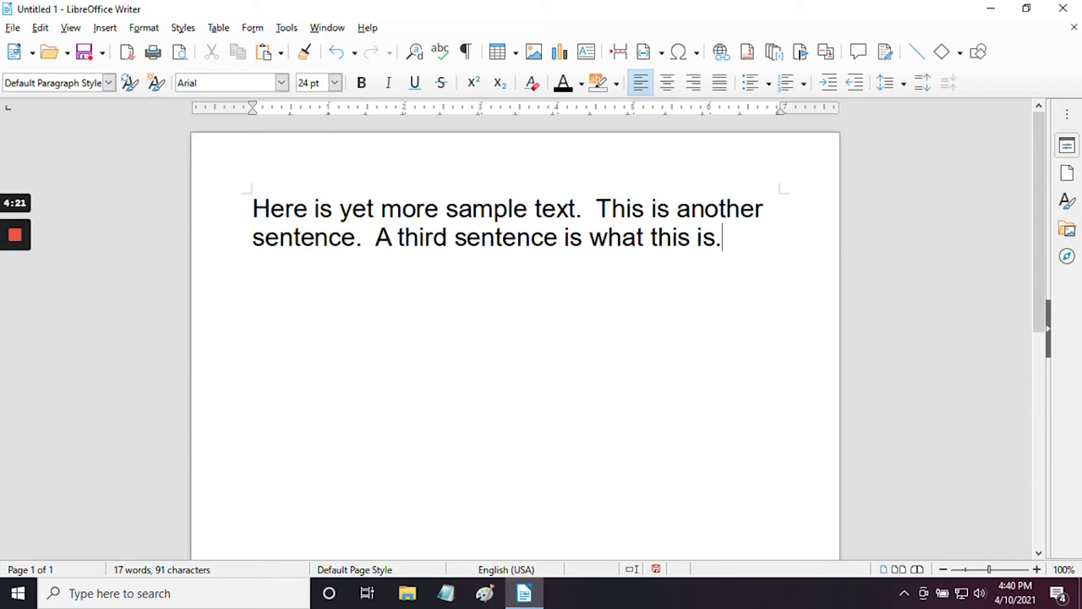
{"action": "key", "text": "Left"}
{"action": "key", "text": "Left"}
{"action": "key", "text": "Left"}
{"action": "key", "text": "Left"}
{"action": "key", "text": "Left"}
{"action": "key", "text": "Left"}
{"action": "key", "text": "Left"}
{"action": "key", "text": "Left"}
{"action": "key", "text": "Left"}
{"action": "key", "text": "Left"}
{"action": "key", "text": "Left"}
{"action": "key", "text": "Left"}
{"action": "key", "text": "Left"}
{"action": "key", "text": "Left"}
{"action": "key", "text": "Left"}
{"action": "key", "text": "Left"}
{"action": "key", "text": "Left"}
{"action": "key", "text": "Left"}
{"action": "key", "text": "Left"}
{"action": "key", "text": "Left"}
{"action": "key", "text": "Left"}
{"action": "key", "text": "Left"}
{"action": "key", "text": "Left"}
{"action": "key", "text": "Left"}
{"action": "key", "text": "Left"}
{"action": "key", "text": "Left"}
{"action": "key", "text": "Left"}
{"action": "key", "text": "Left"}
{"action": "key", "text": "Left"}
{"action": "key", "text": "Left"}
{"action": "key", "text": "Left"}
{"action": "key", "text": "Left"}
{"action": "key", "text": "Left"}
{"action": "key", "text": "Left"}
{"action": "key", "text": "Left"}
{"action": "key", "text": "Left"}
{"action": "key", "text": "Left"}
{"action": "key", "text": "Left"}
{"action": "key", "text": "Left"}
{"action": "key", "text": "Left"}
{"action": "key", "text": "Left"}
{"action": "key", "text": "Left"}
{"action": "key", "text": "Left"}
{"action": "key", "text": "Left"}
{"action": "key", "text": "Left"}
{"action": "key", "text": "Left"}
{"action": "key", "text": "Left"}
{"action": "key", "text": "Left"}
{"action": "key", "text": "Left"}
{"action": "key", "text": "Left"}
{"action": "key", "text": "shift+Right"}
{"action": "key", "text": "shift+Right"}
{"action": "key", "text": "shift+Right"}
{"action": "key", "text": "shift+Right"}
{"action": "key", "text": "shift+Right"}
{"action": "key", "text": "shift+Right"}
{"action": "key", "text": "shift+Right"}
{"action": "key", "text": "shift+Right"}
{"action": "key", "text": "shift+Right"}
{"action": "key", "text": "shift+Right"}
{"action": "key", "text": "shift+Right"}
{"action": "key", "text": "shift+Right"}
{"action": "key", "text": "shift+Right"}
{"action": "key", "text": "shift+Right"}
{"action": "key", "text": "shift+Right"}
{"action": "key", "text": "shift+Right"}
{"action": "key", "text": "shift+Right"}
{"action": "key", "text": "shift+Right"}
{"action": "key", "text": "shift+Right"}
{"action": "key", "text": "shift+Right"}
{"action": "key", "text": "shift+Right"}
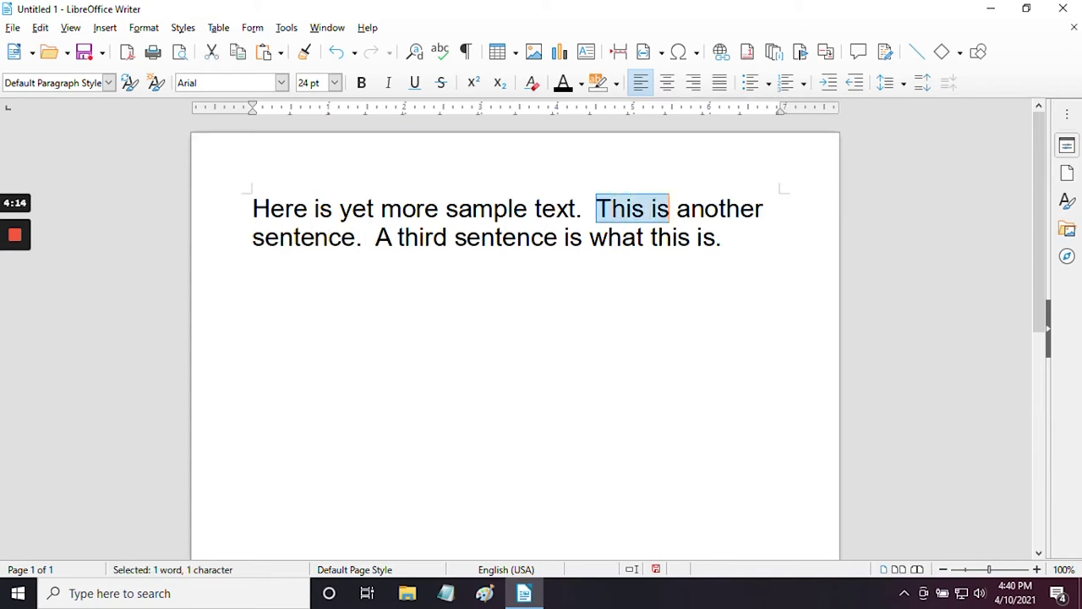
{"action": "key", "text": "shift+Right"}
{"action": "key", "text": "shift+Right"}
{"action": "key", "text": "shift+Right"}
{"action": "key", "text": "shift+Right"}
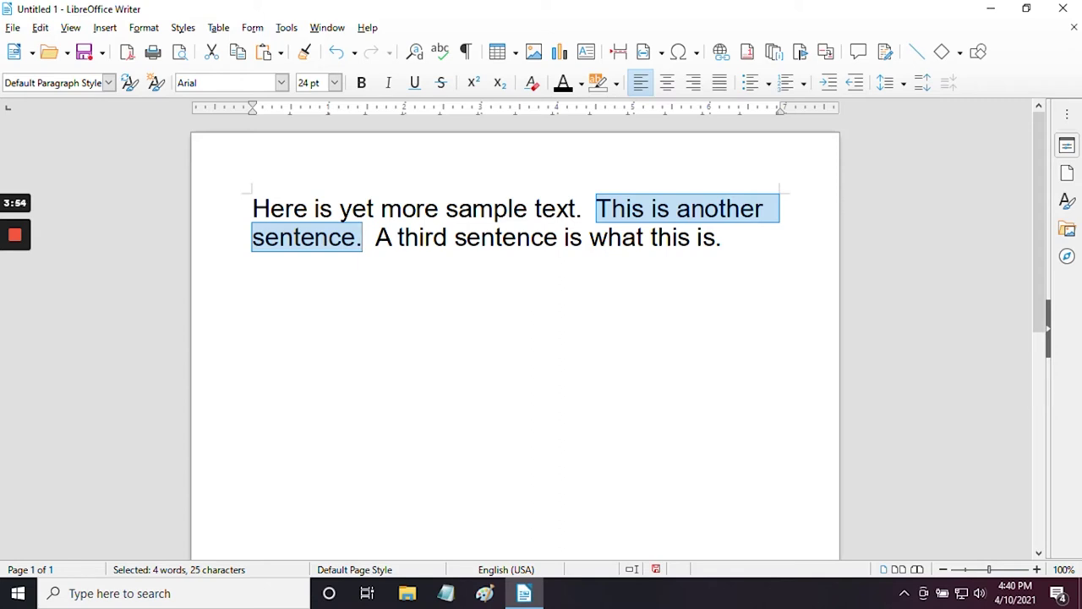
{"action": "type", "text": "I am rep"}
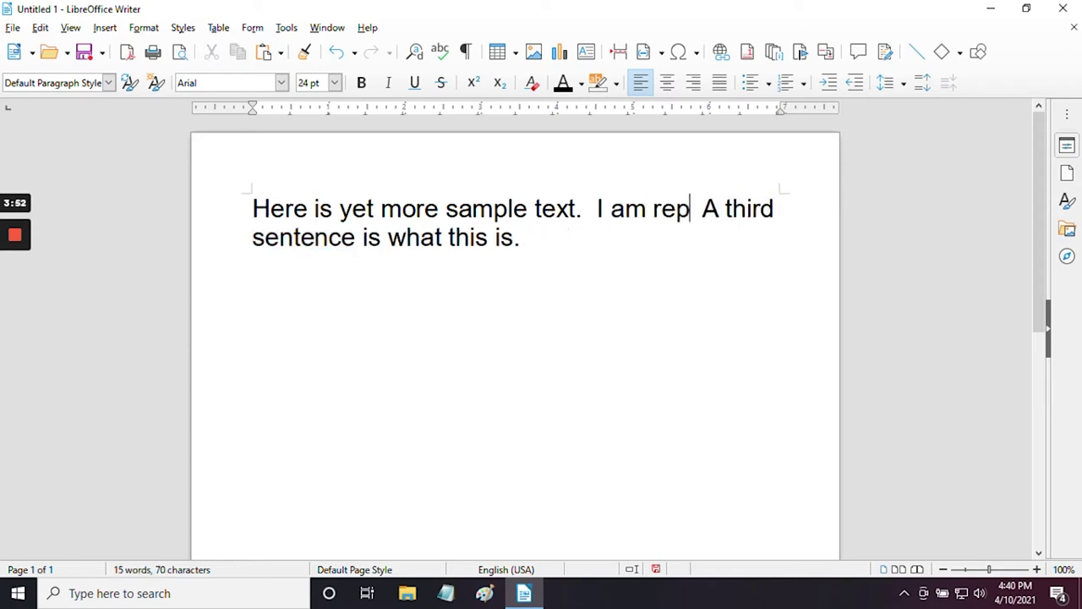
{"action": "type", "text": "lacing the t"}
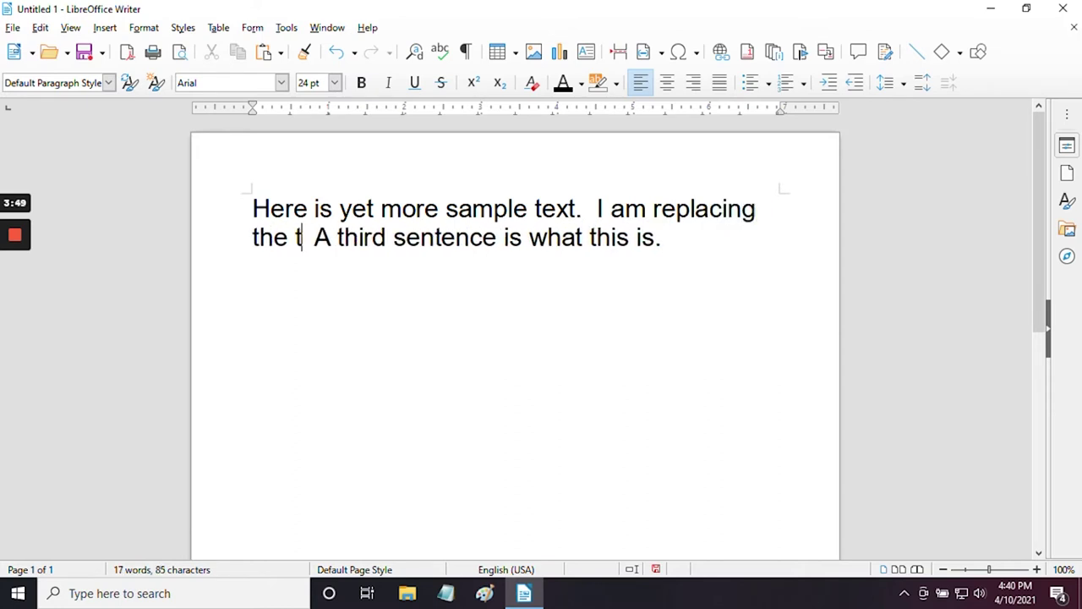
{"action": "type", "text": "ext"}
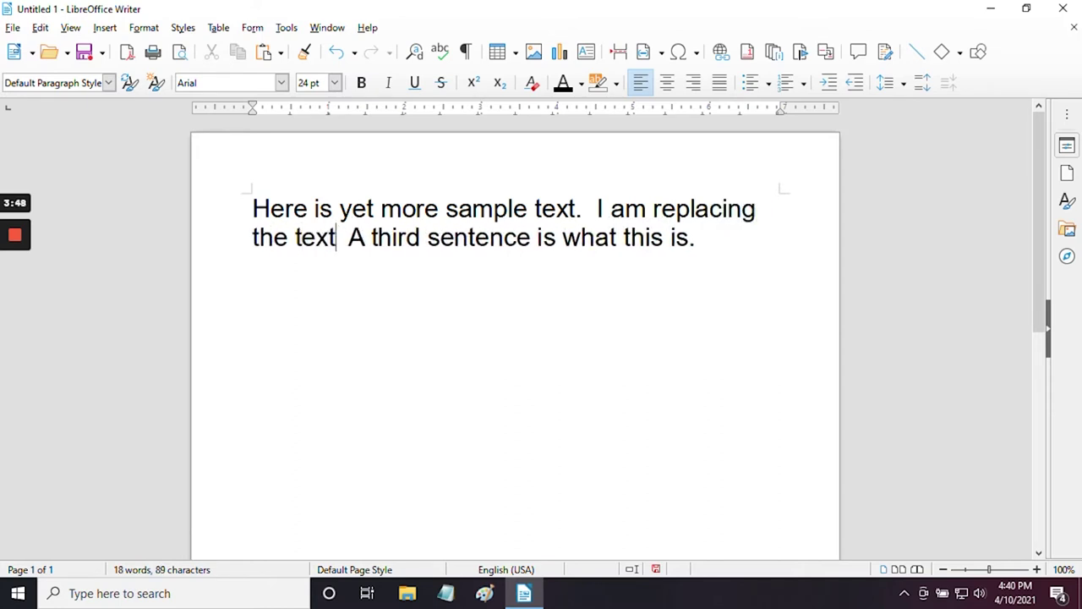
{"action": "type", "text": "."}
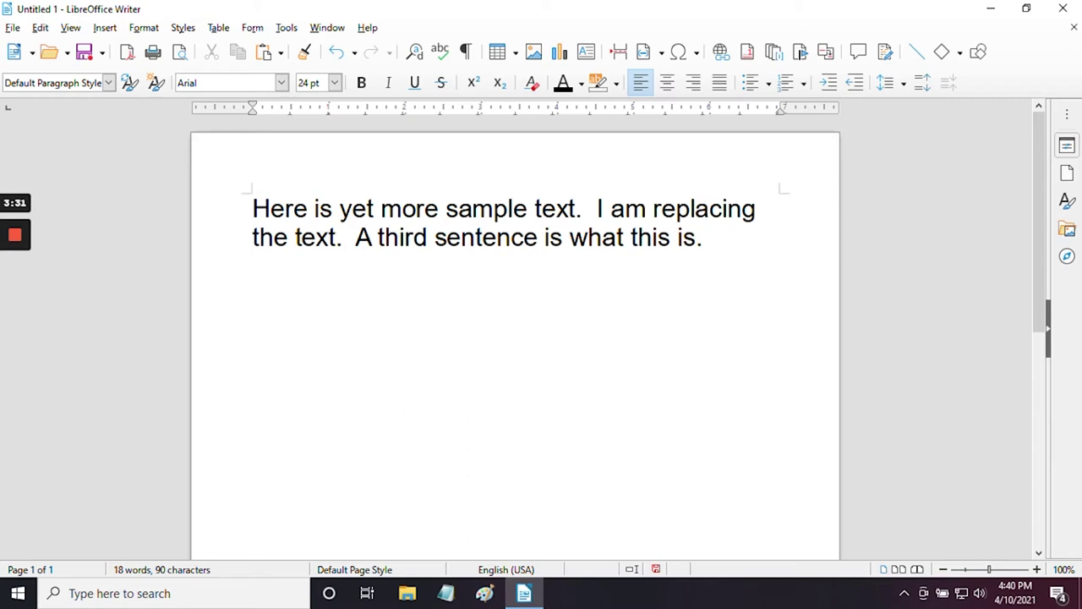
- Cut the sentence "I am replacing the text." and paste it back in the same place
{"action": "left_click", "coordinate": [597, 208]}
{"action": "left_click_drag", "start_coordinate": [597, 208], "coordinate": [342, 238]}
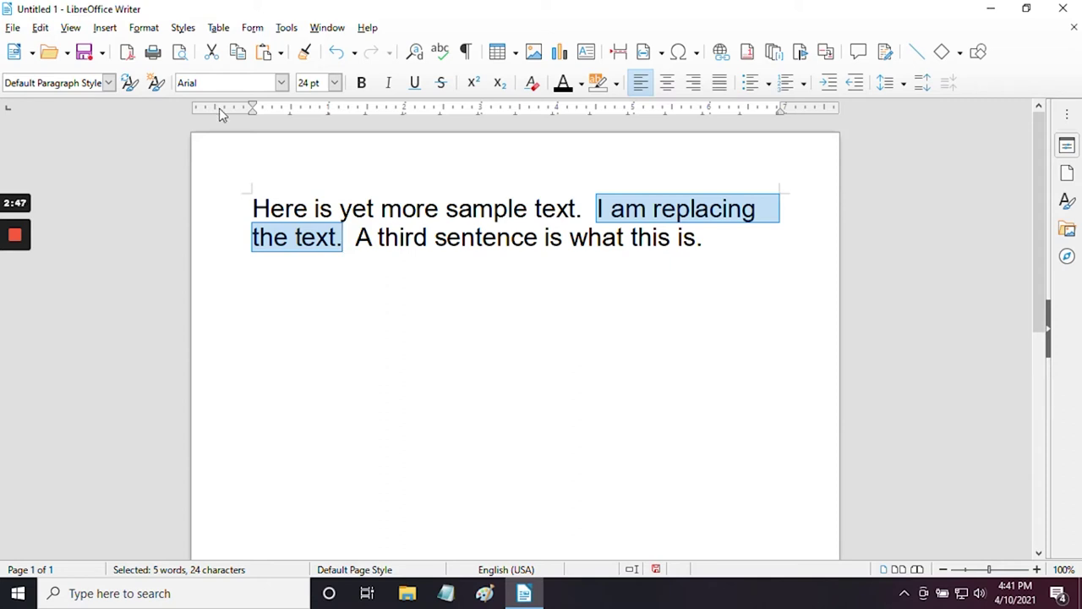
{"action": "left_click", "coordinate": [214, 54]}
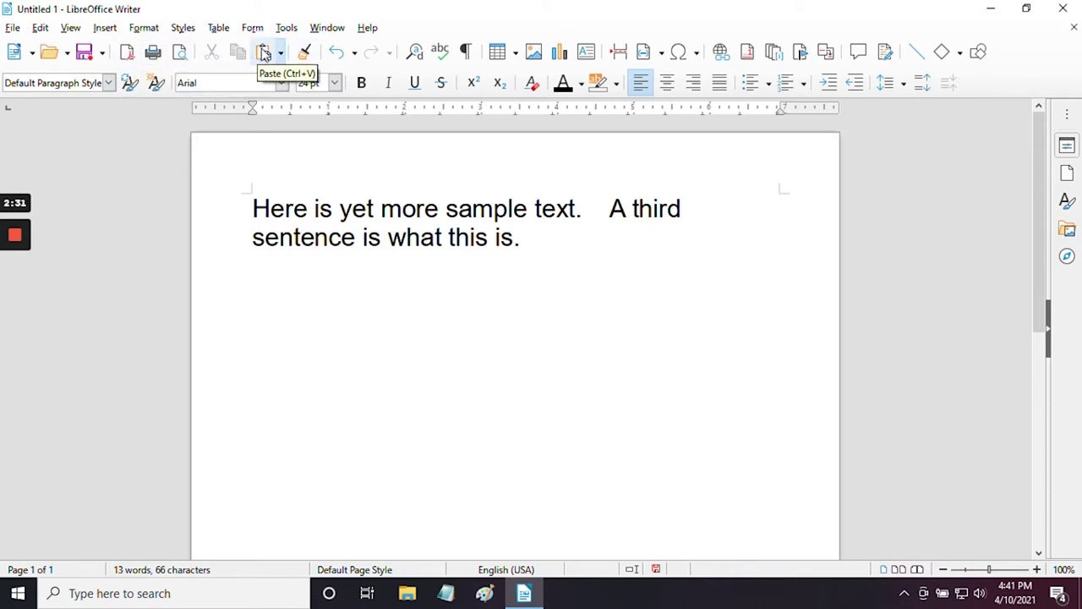
{"action": "left_click", "coordinate": [265, 52]}
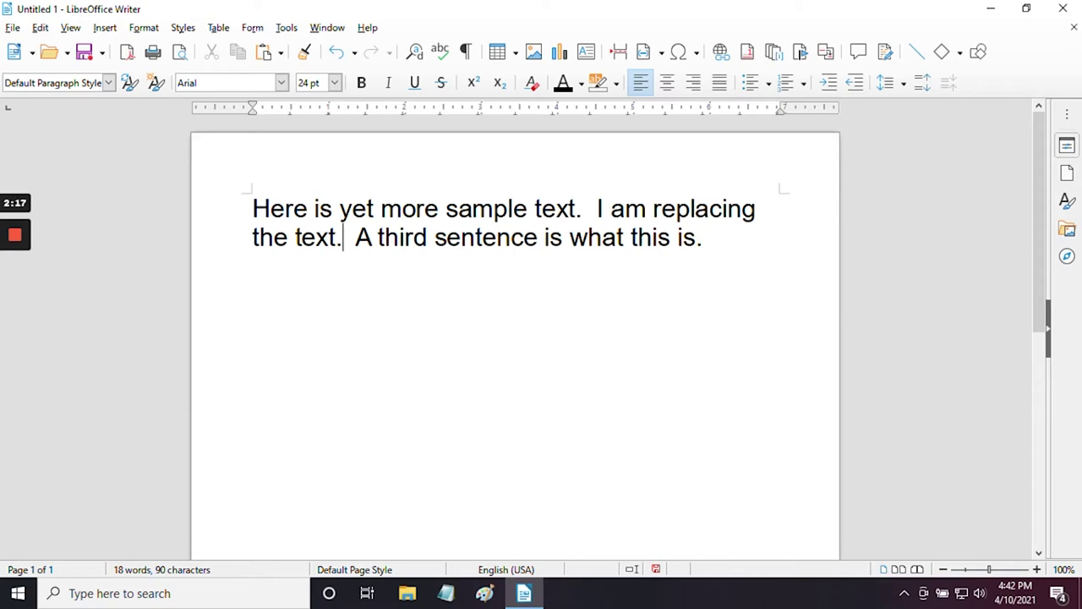
- Paste the cut sentence "I am replacing the text." three more times directly after itself
{"action": "left_click", "coordinate": [264, 52]}
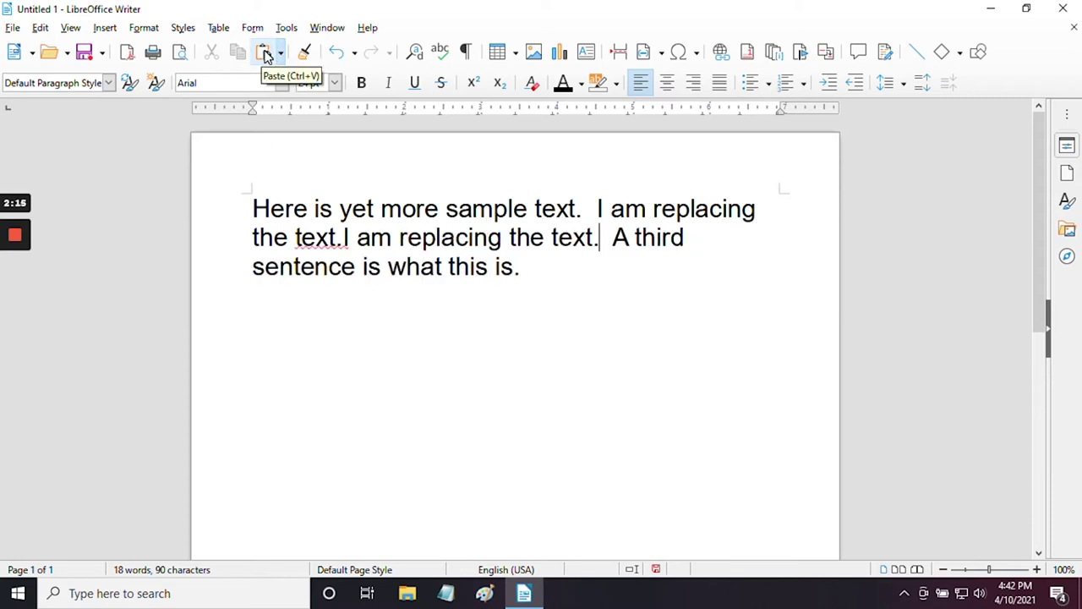
{"action": "left_click", "coordinate": [264, 52]}
{"action": "left_click", "coordinate": [263, 53]}
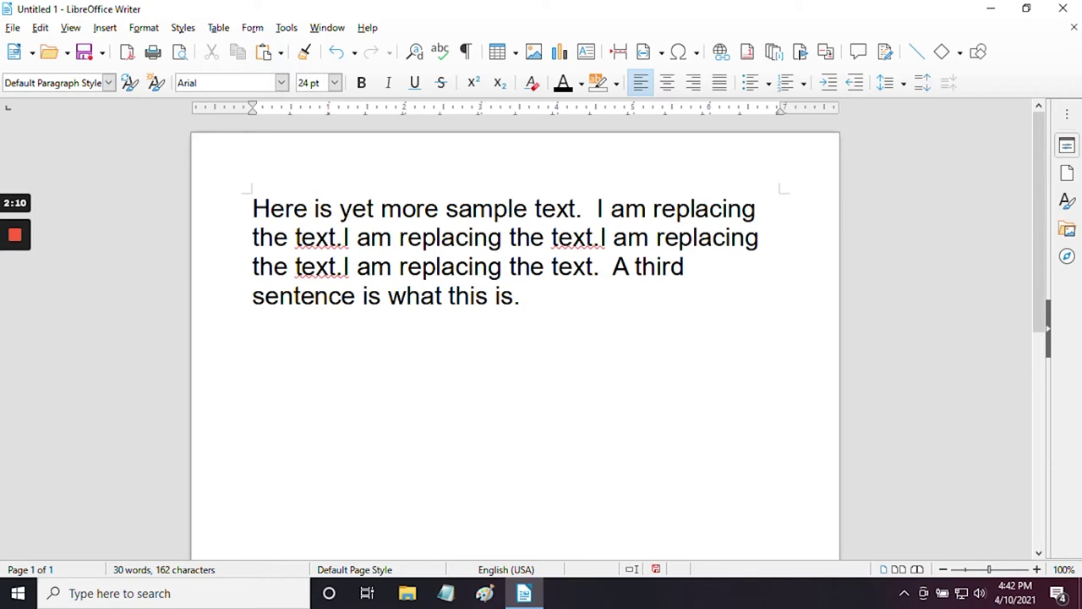
- Undo the three extra pastes of "I am replacing the text.", keeping a single copy
{"action": "left_click", "coordinate": [337, 56]}
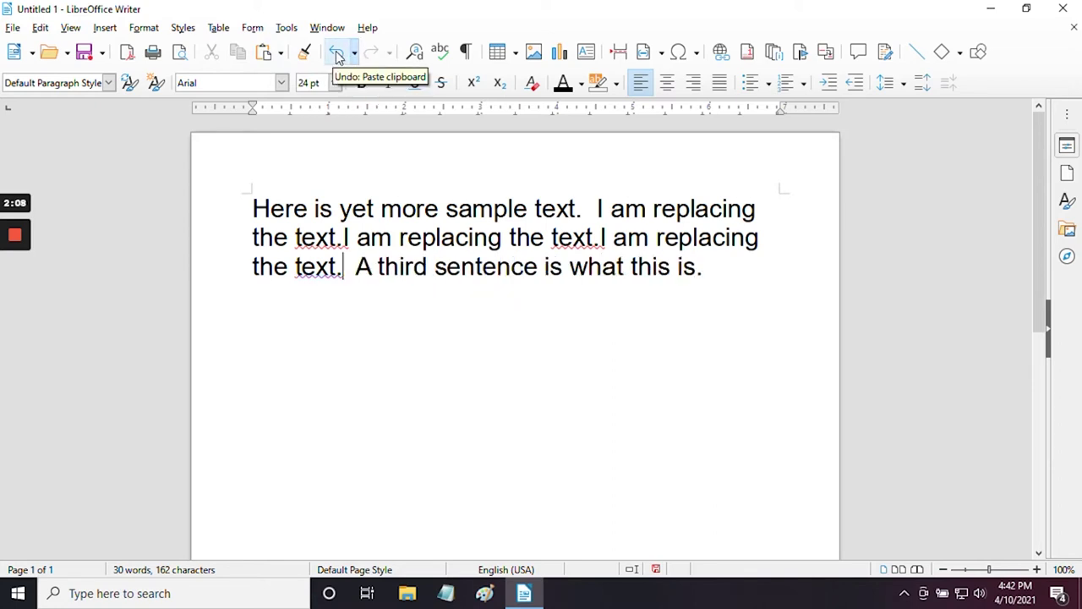
{"action": "left_click", "coordinate": [338, 56]}
{"action": "left_click", "coordinate": [337, 56]}
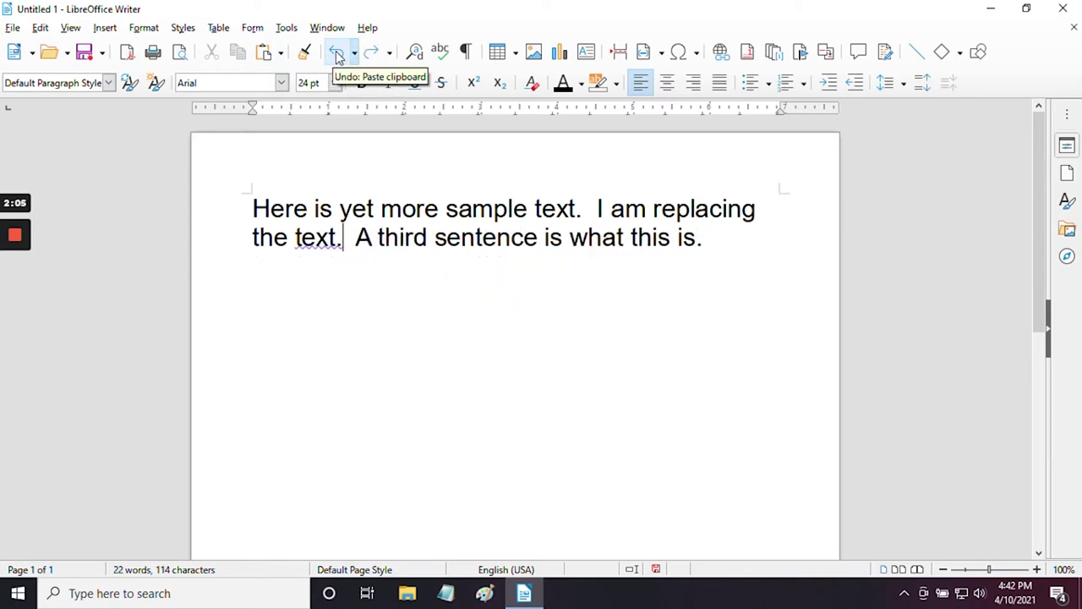
{"action": "left_click", "coordinate": [338, 56]}
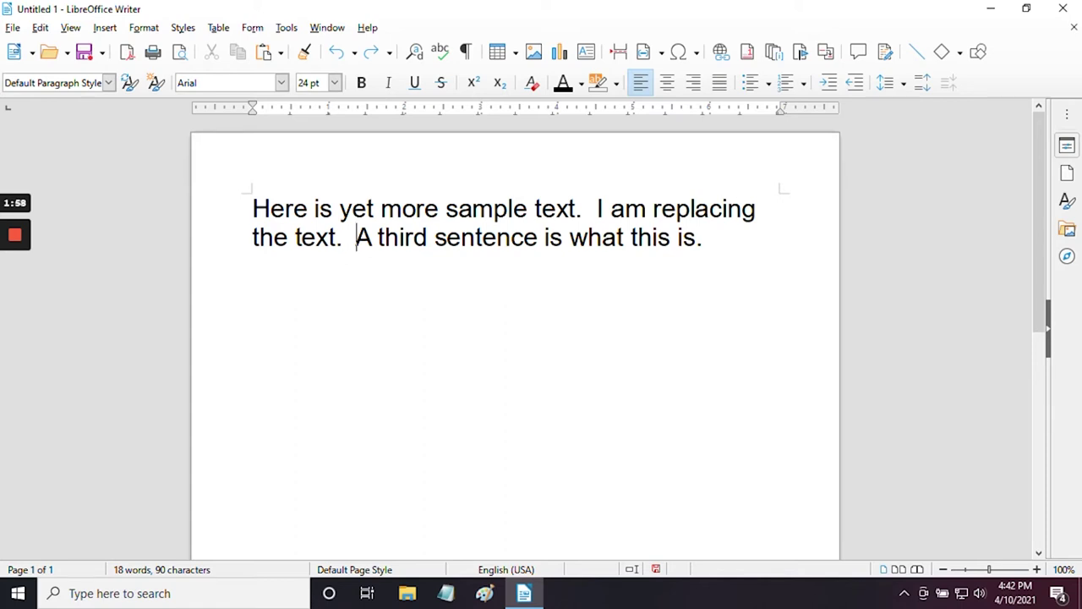
- Copy the sentence "A third sentence is what this is." and paste it twice at the end of the paragraph
{"action": "key", "text": "shift+Right"}
{"action": "key", "text": "shift+Right"}
{"action": "key", "text": "shift+Right"}
{"action": "key", "text": "shift+Right"}
{"action": "key", "text": "shift+Right"}
{"action": "key", "text": "shift+Right"}
{"action": "key", "text": "shift+Right"}
{"action": "key", "text": "shift+Right"}
{"action": "key", "text": "shift+Right"}
{"action": "key", "text": "shift+Right"}
{"action": "key", "text": "shift+Right"}
{"action": "key", "text": "shift+Right"}
{"action": "key", "text": "shift+Right"}
{"action": "key", "text": "shift+Right"}
{"action": "key", "text": "shift+Right"}
{"action": "key", "text": "shift+Right"}
{"action": "key", "text": "shift+Right"}
{"action": "key", "text": "shift+Right"}
{"action": "key", "text": "shift+Right"}
{"action": "key", "text": "shift+Right"}
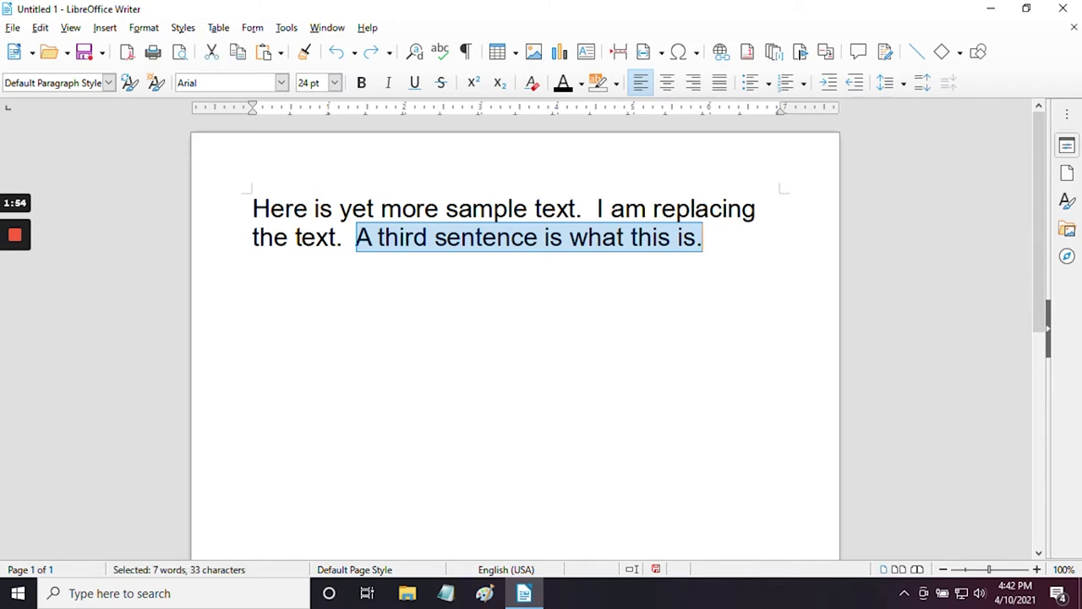
{"action": "left_click", "coordinate": [238, 53]}
{"action": "key", "text": "Right"}
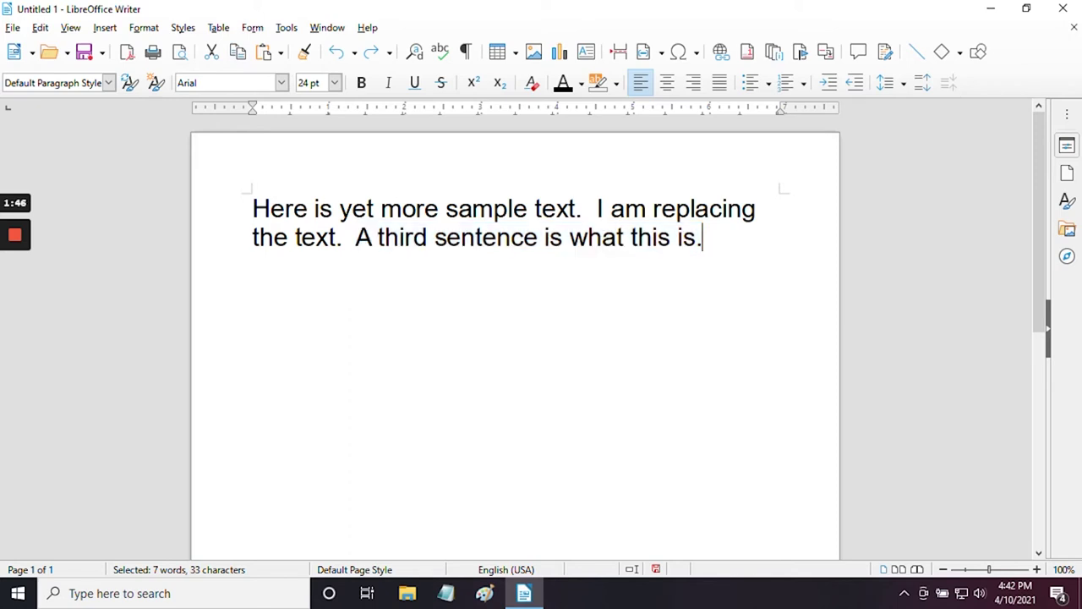
{"action": "left_click", "coordinate": [264, 53]}
{"action": "left_click", "coordinate": [264, 53]}
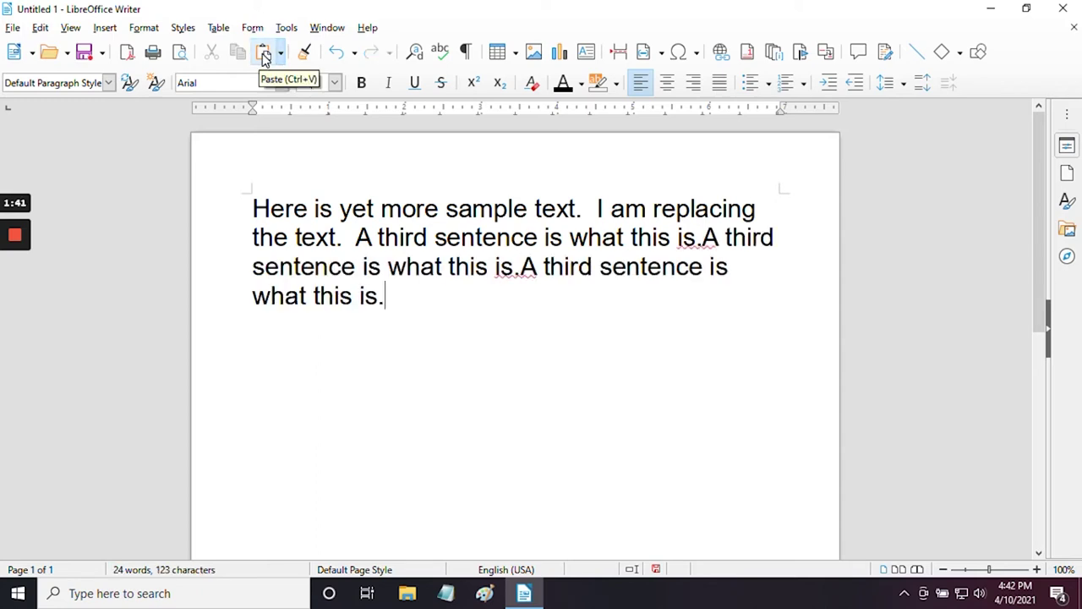
- Paste the copied sentence "A third sentence is what this is." once more, and undo all three pastes, keeping a single copy
{"action": "left_click", "coordinate": [264, 54]}
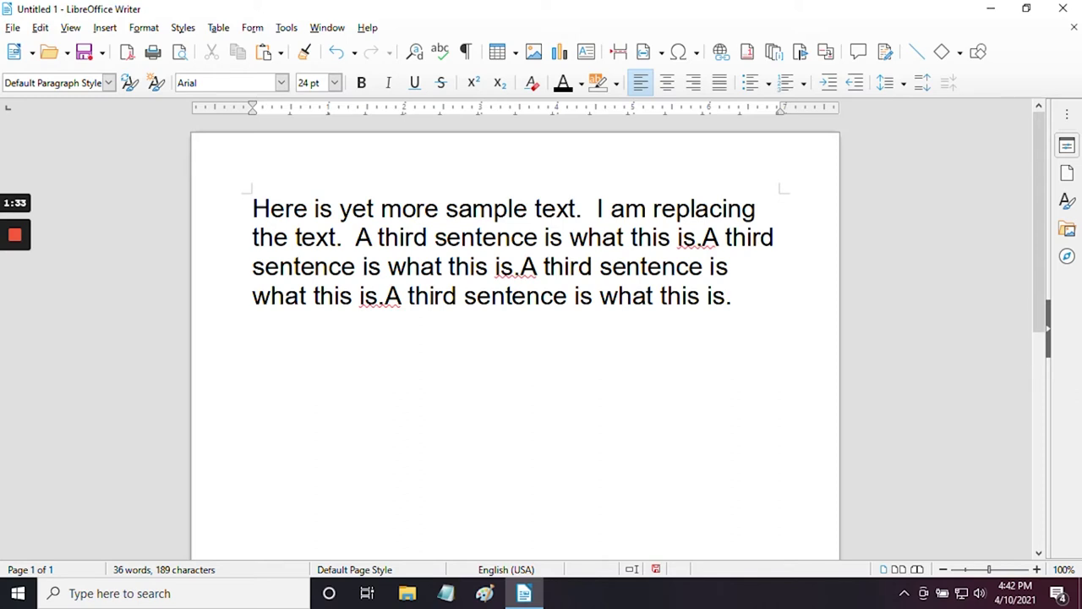
{"action": "left_click", "coordinate": [338, 52]}
{"action": "left_click", "coordinate": [338, 52]}
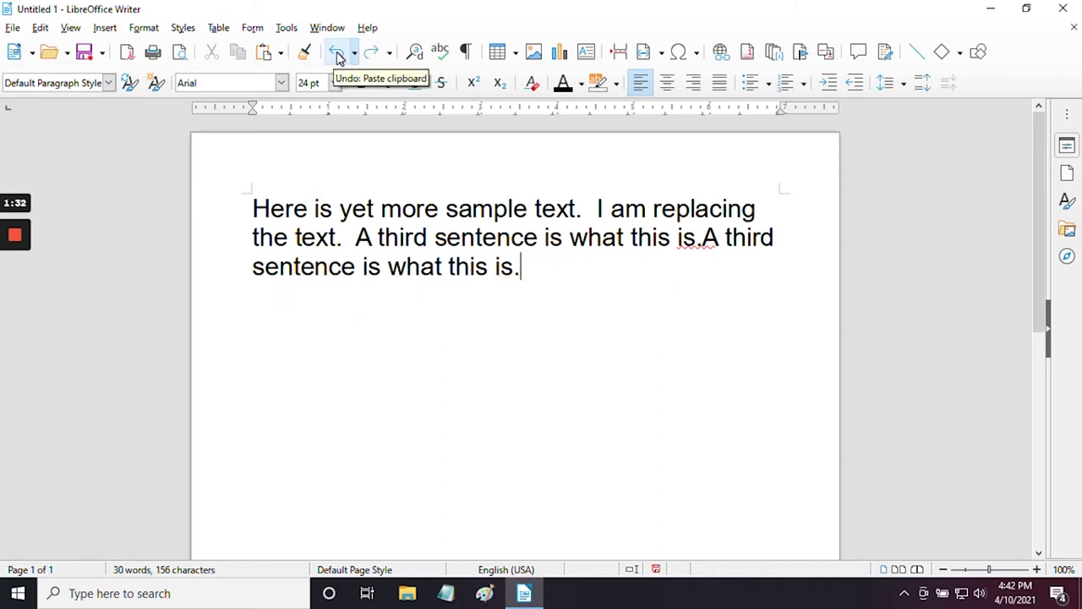
{"action": "left_click", "coordinate": [338, 52]}
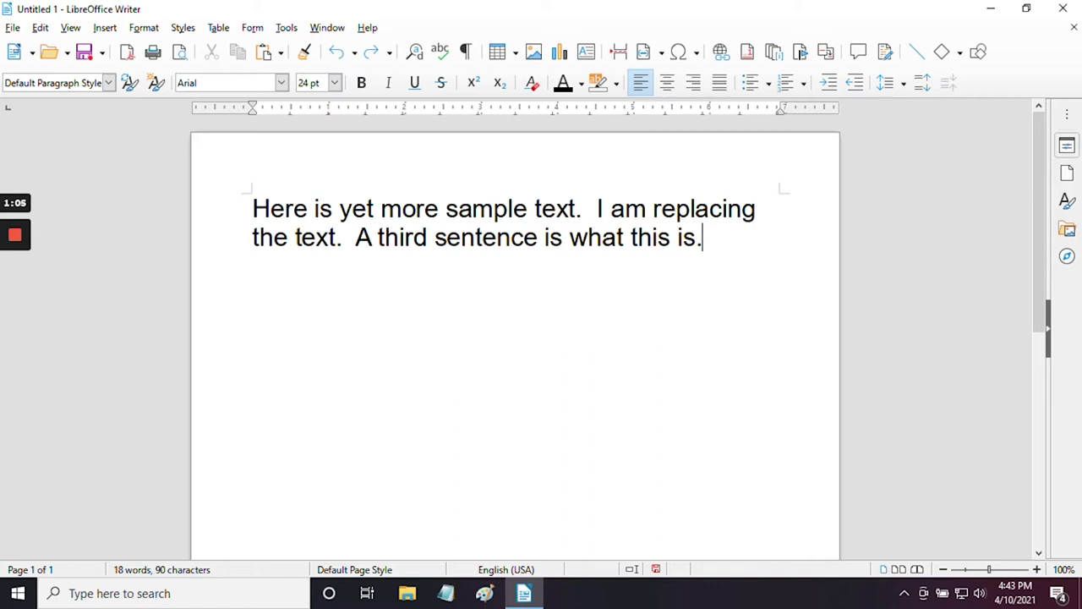
- Select text backwards, one character at a time, from the end of "A third sentence is what this is."
{"action": "key", "text": "shift+Left"}
{"action": "key", "text": "shift+Left"}
{"action": "key", "text": "shift+Left"}
{"action": "key", "text": "shift+Left"}
{"action": "key", "text": "shift+Left"}
{"action": "key", "text": "shift+Left"}
{"action": "key", "text": "shift+Left"}
{"action": "key", "text": "shift+Left"}
{"action": "key", "text": "shift+Left"}
{"action": "key", "text": "shift+Left"}
{"action": "key", "text": "shift+Left"}
{"action": "key", "text": "shift+Left"}
{"action": "key", "text": "shift+Left"}
{"action": "key", "text": "shift+Left"}
{"action": "key", "text": "shift+Left"}
{"action": "key", "text": "shift+Left"}
{"action": "key", "text": "shift+Left"}
{"action": "key", "text": "shift+Left"}
{"action": "key", "text": "shift+Left"}
{"action": "key", "text": "shift+Left"}
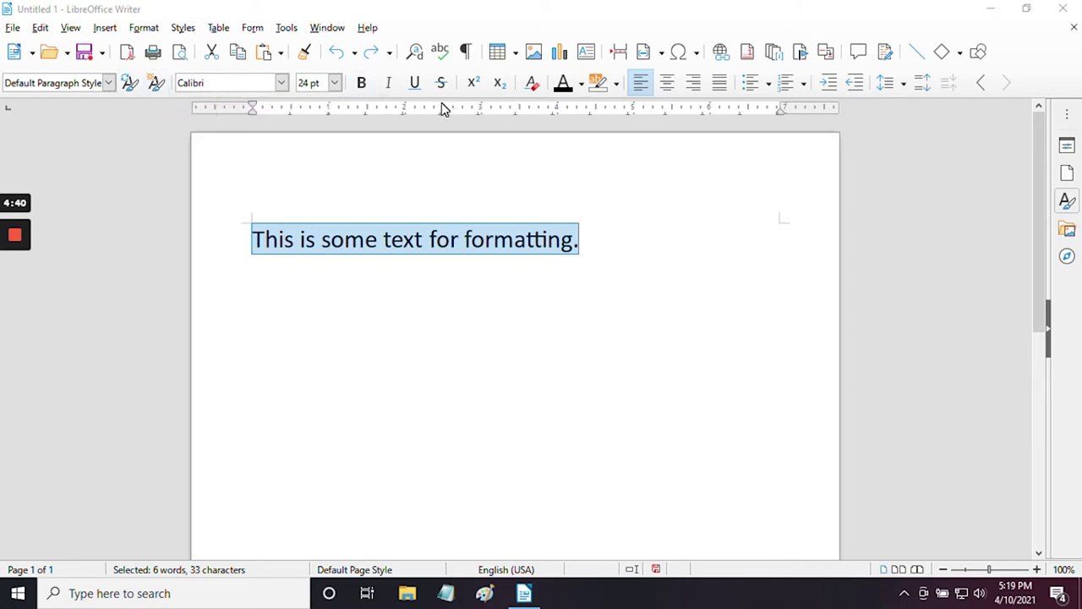
- Apply the Title paragraph style to "This is some text for formatting." and switch it to Heading 3
{"action": "left_click", "coordinate": [108, 83]}
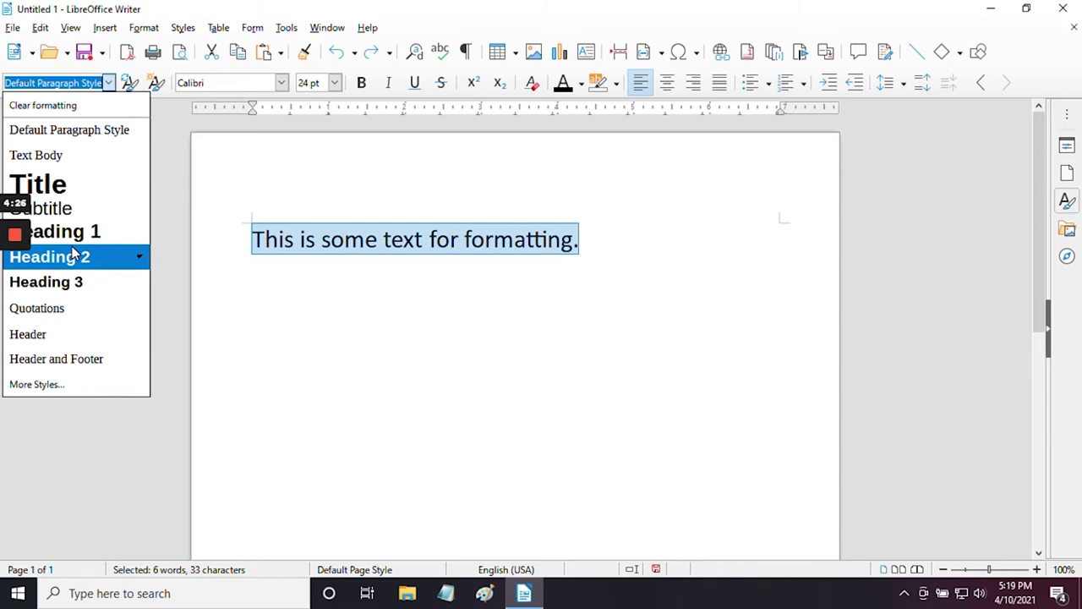
{"action": "left_click", "coordinate": [96, 186]}
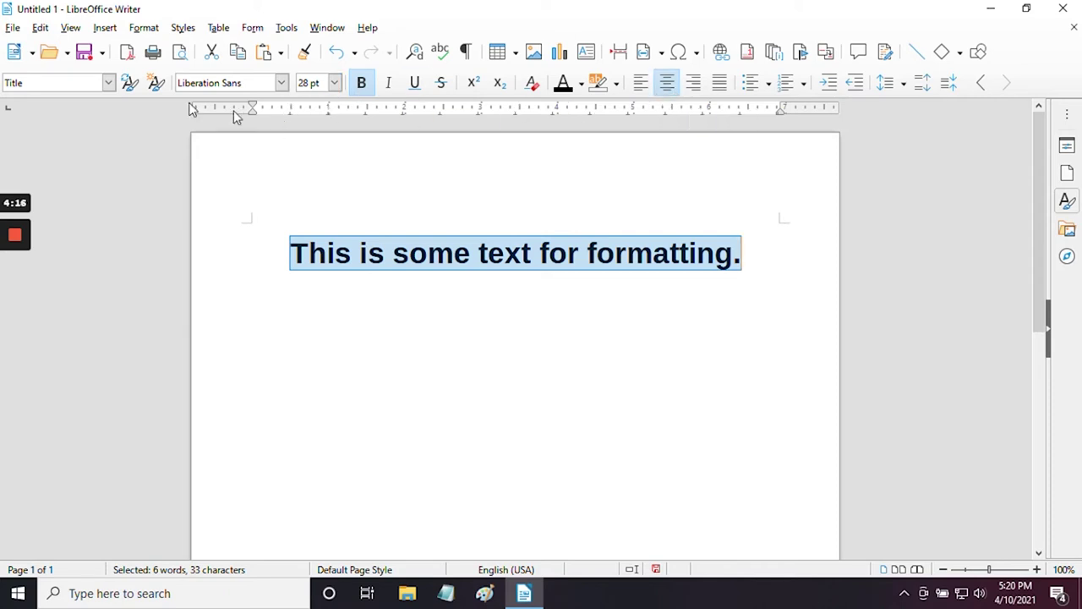
{"action": "left_click", "coordinate": [108, 82]}
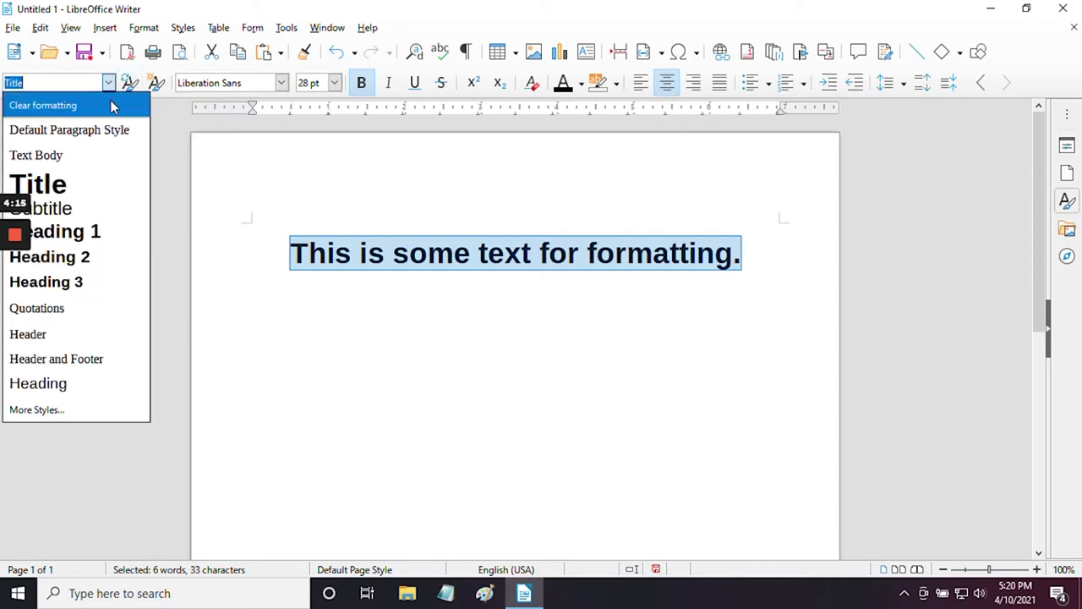
{"action": "left_click", "coordinate": [68, 284]}
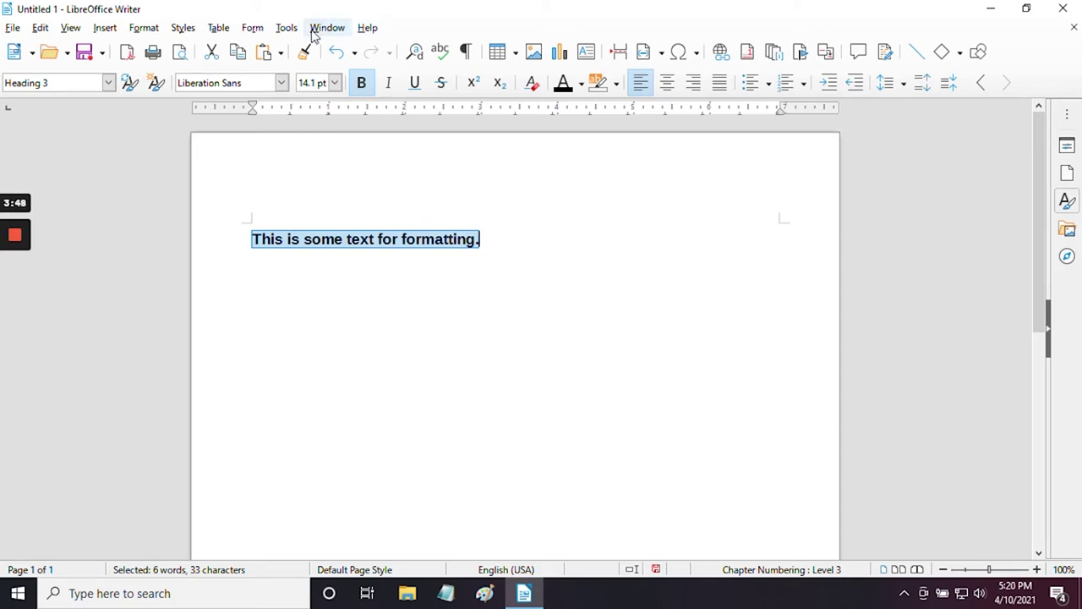
- Undo the Title and Heading 3 style changes on the selected sentence
{"action": "left_click", "coordinate": [335, 52]}
{"action": "left_click", "coordinate": [335, 52]}
{"action": "left_click", "coordinate": [336, 53]}
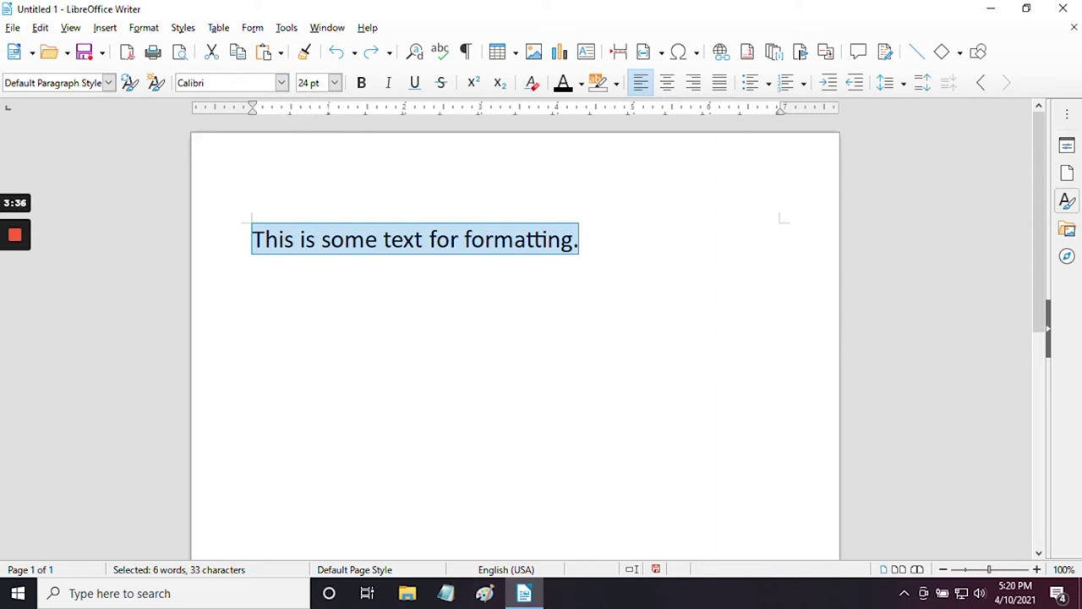
- Try the Century Gothic font on the selected sentence and undo the change
{"action": "left_click", "coordinate": [282, 83]}
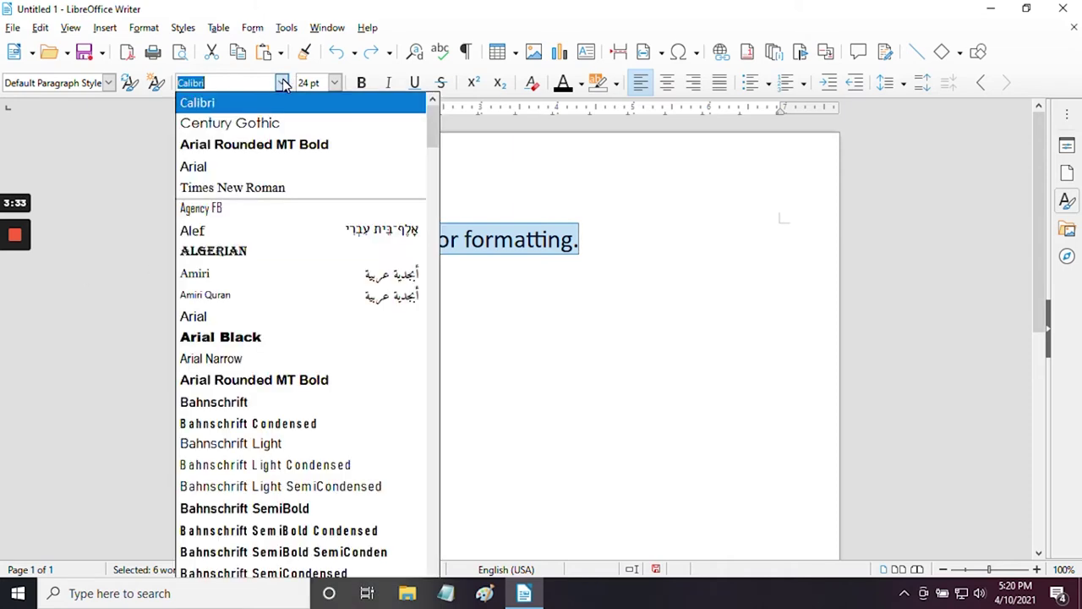
{"action": "left_click", "coordinate": [254, 125]}
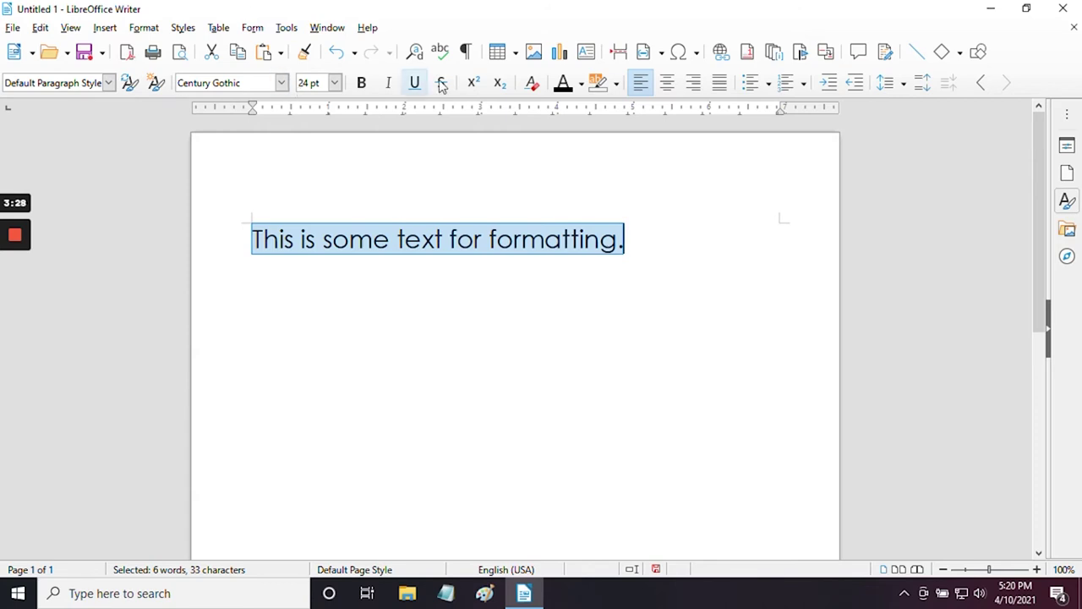
{"action": "left_click", "coordinate": [337, 51]}
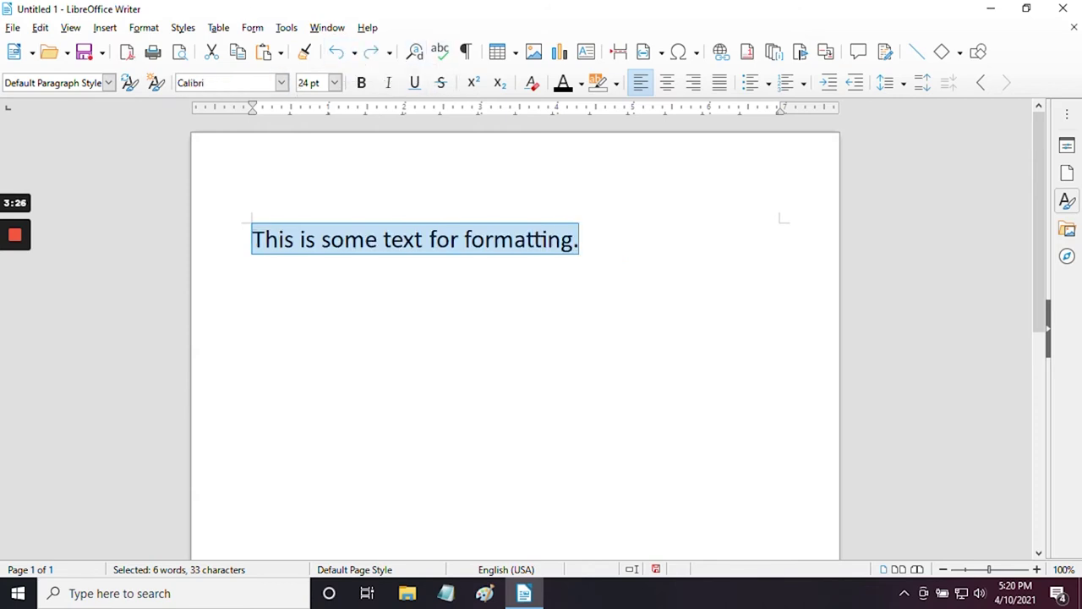
- Add "Here is some more text." in Century Gothic after the existing sentence
{"action": "key", "text": "Right"}
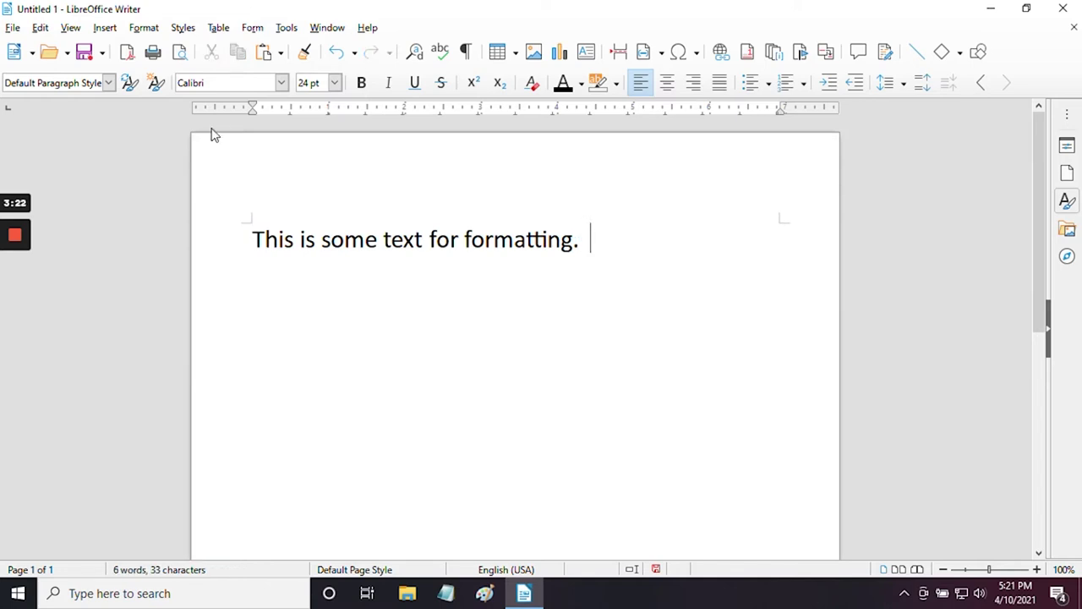
{"action": "left_click", "coordinate": [281, 82]}
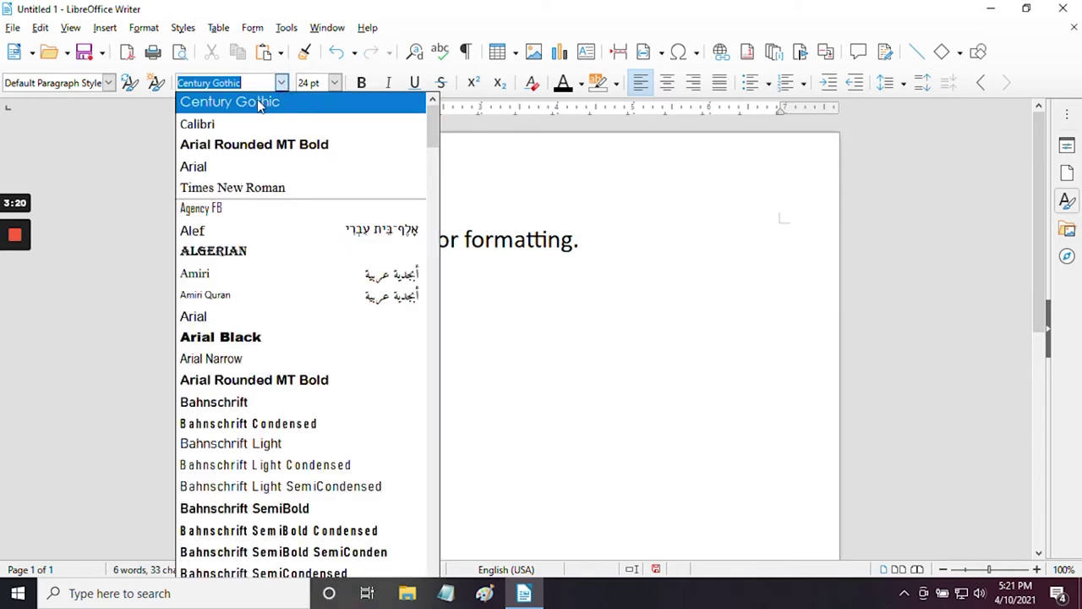
{"action": "left_click", "coordinate": [259, 102]}
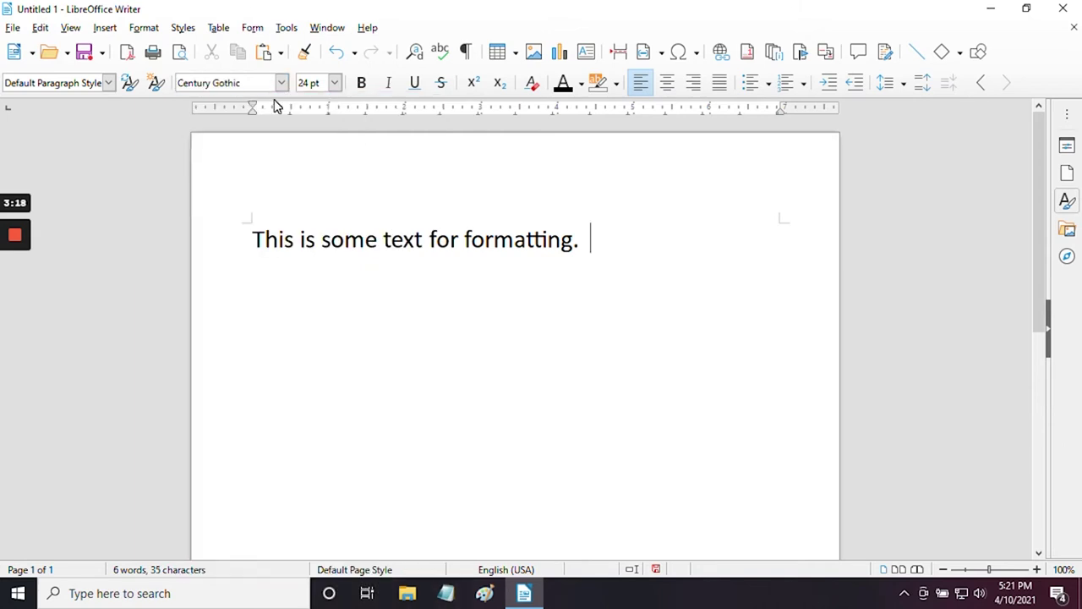
{"action": "type", "text": "Here is so"}
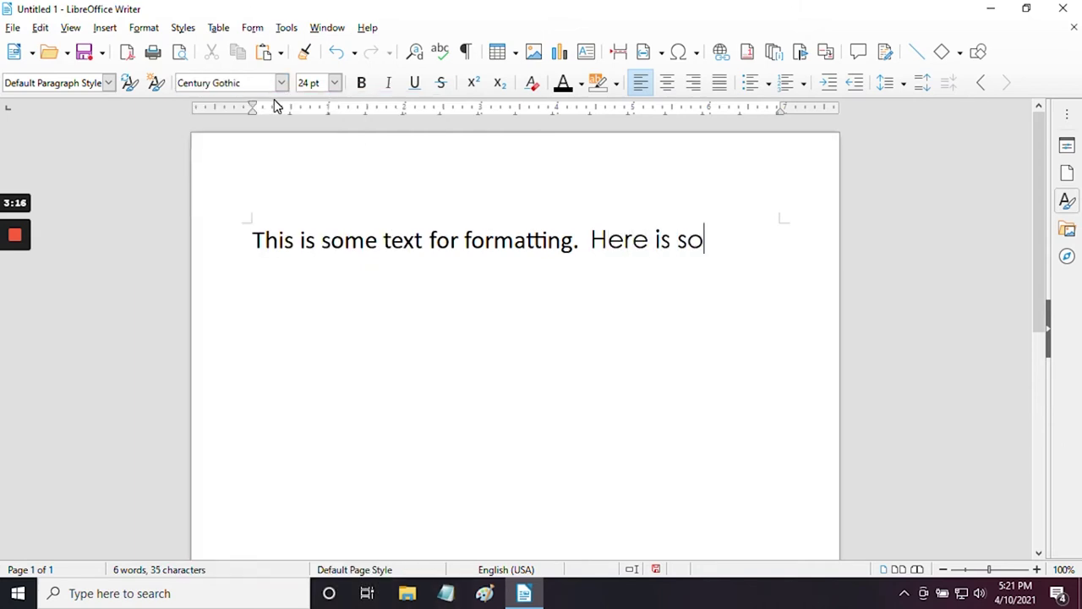
{"action": "type", "text": "me more "}
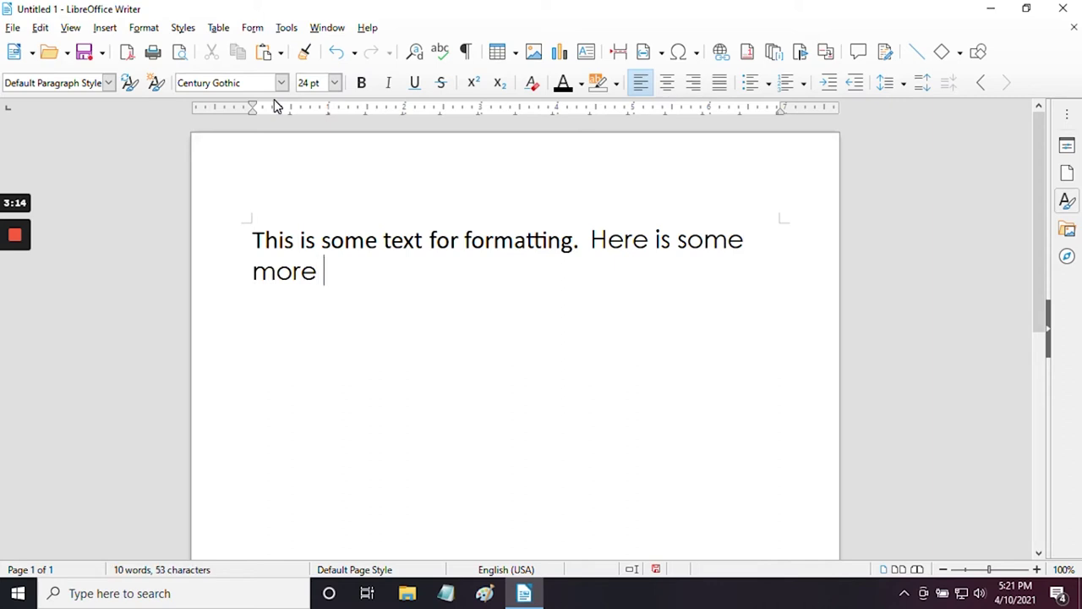
{"action": "type", "text": "text."}
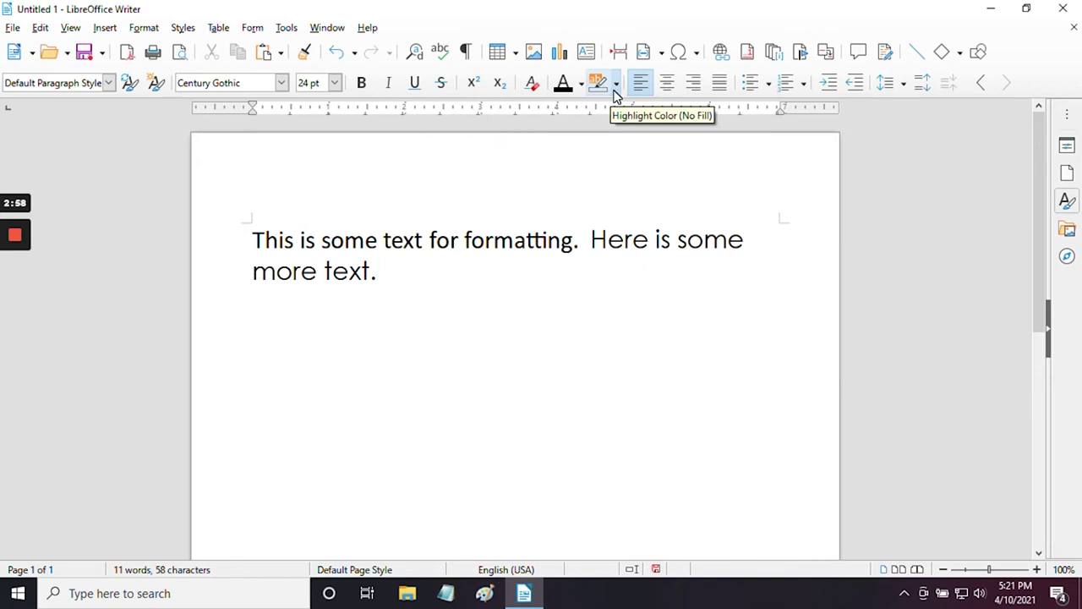
- Set the font size of all the text in the document to 40 pt
{"action": "key", "text": "ctrl+a"}
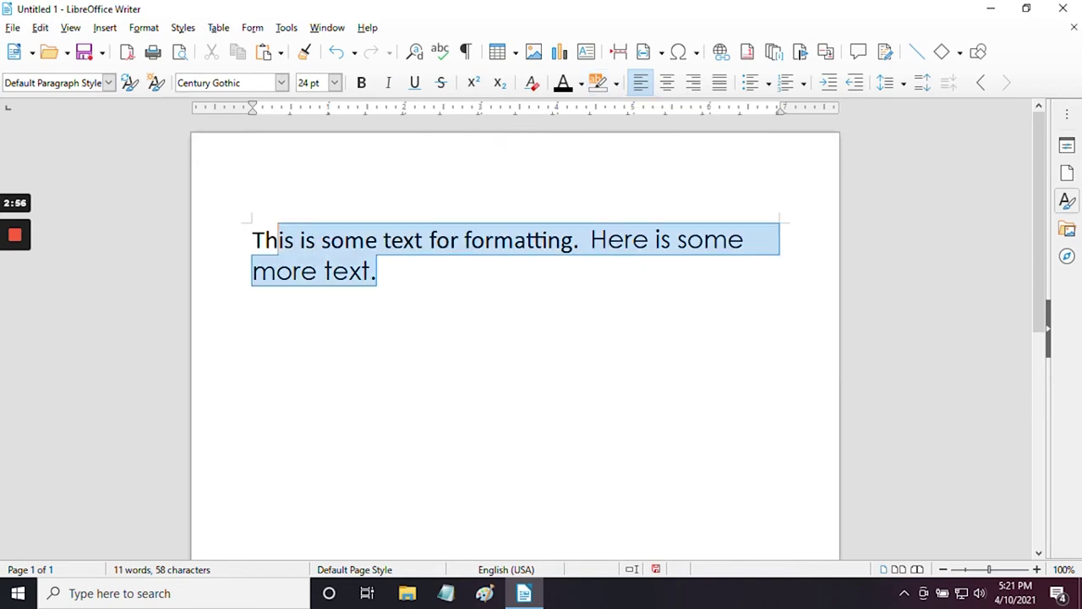
{"action": "left_click", "coordinate": [335, 84]}
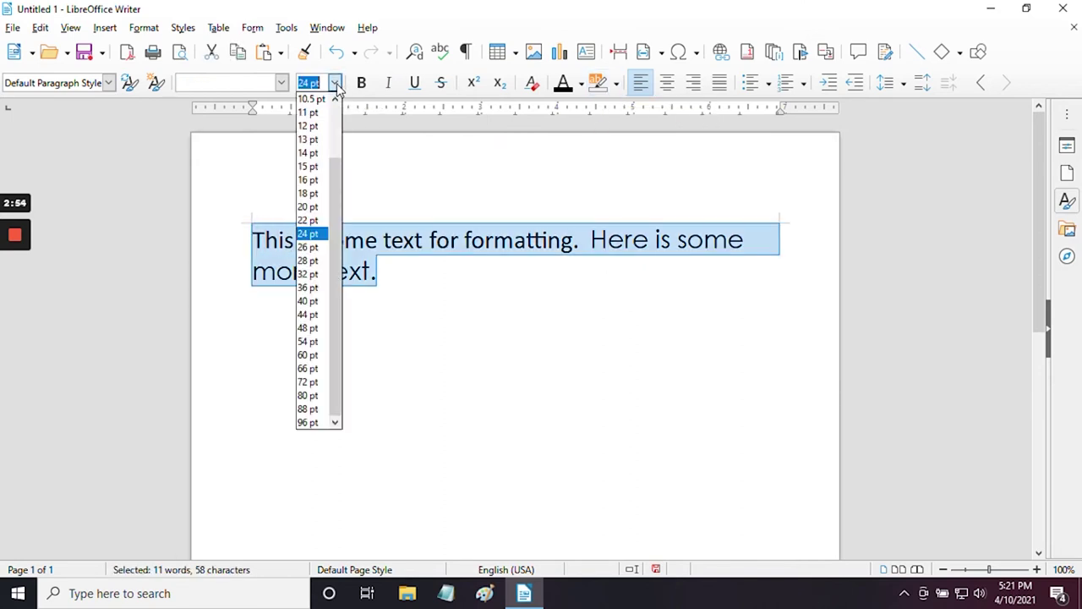
{"action": "left_click", "coordinate": [308, 302]}
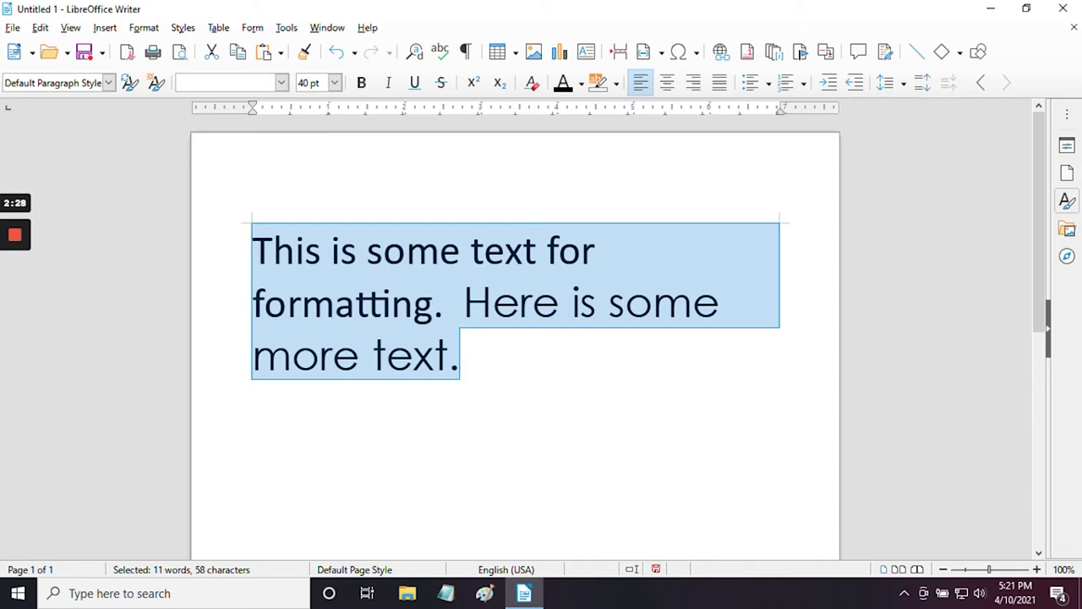
- Turn bold and italic on and off in turn for all the selected text
{"action": "left_click", "coordinate": [361, 83]}
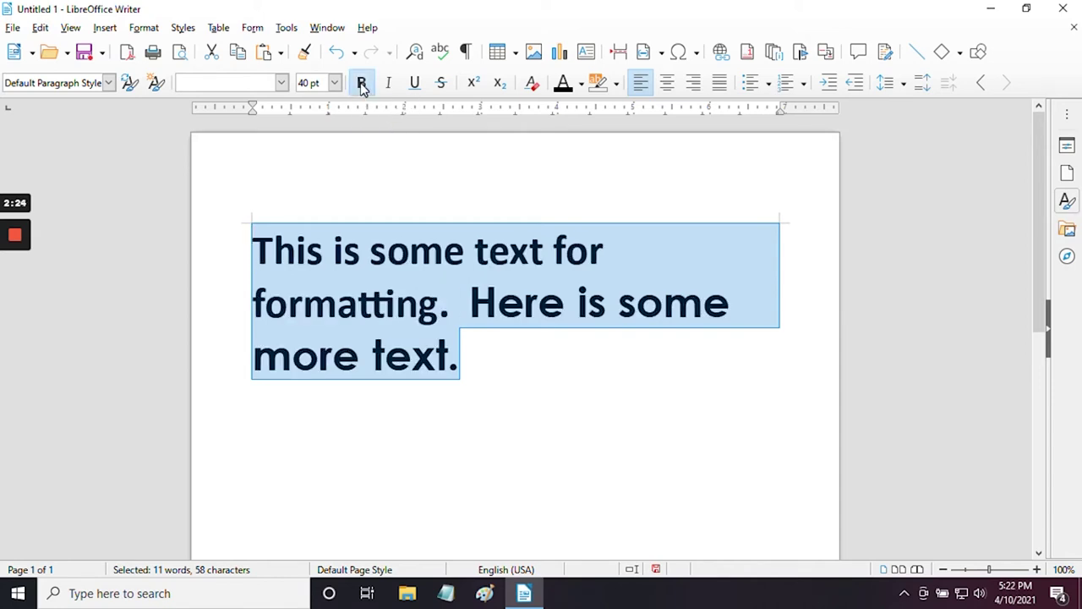
{"action": "left_click", "coordinate": [361, 83]}
{"action": "left_click", "coordinate": [388, 82]}
{"action": "left_click", "coordinate": [388, 82]}
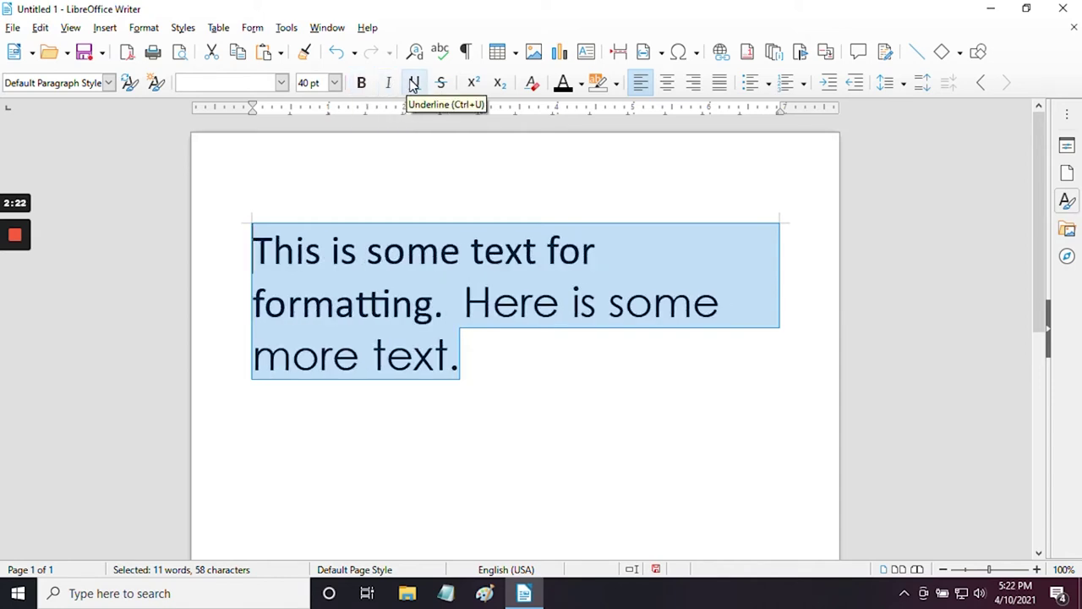
- Combine underline, italic and strikethrough on all the selected text
{"action": "left_click", "coordinate": [412, 82]}
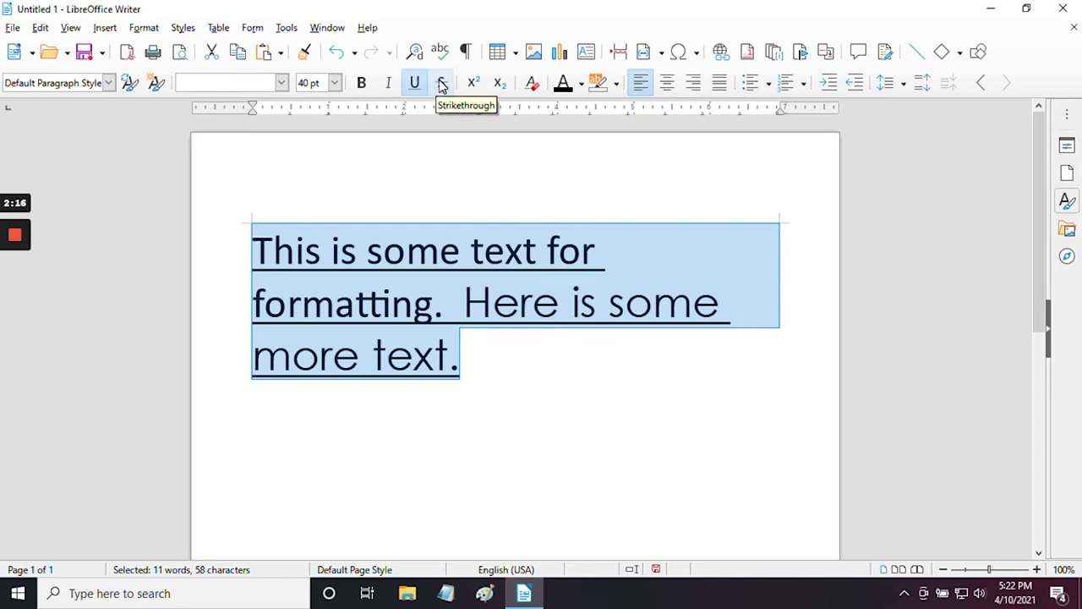
{"action": "left_click", "coordinate": [440, 83]}
{"action": "left_click", "coordinate": [440, 83]}
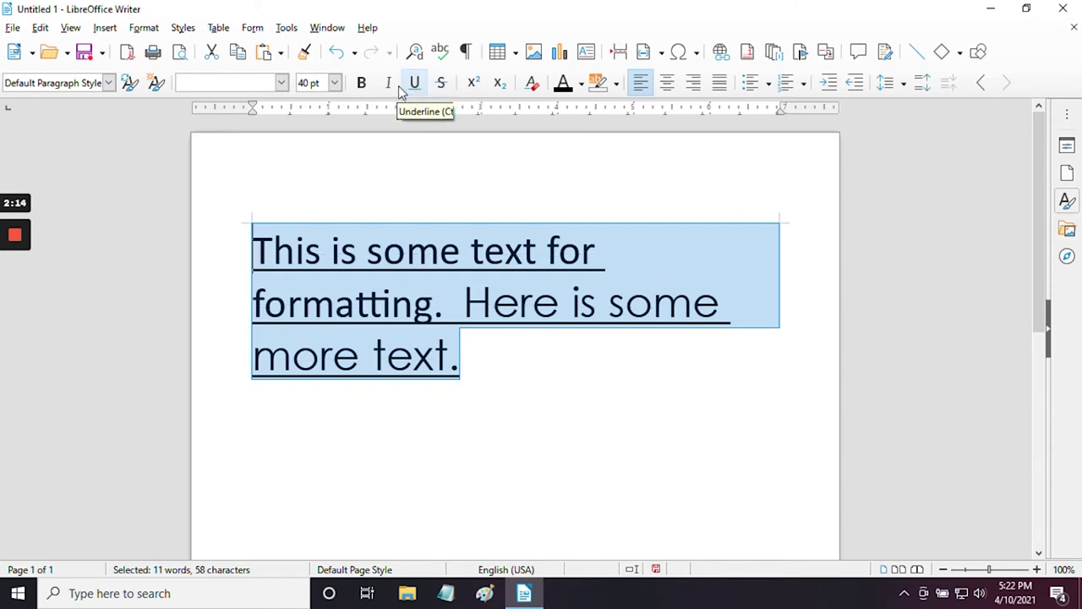
{"action": "left_click", "coordinate": [388, 83]}
{"action": "left_click", "coordinate": [440, 83]}
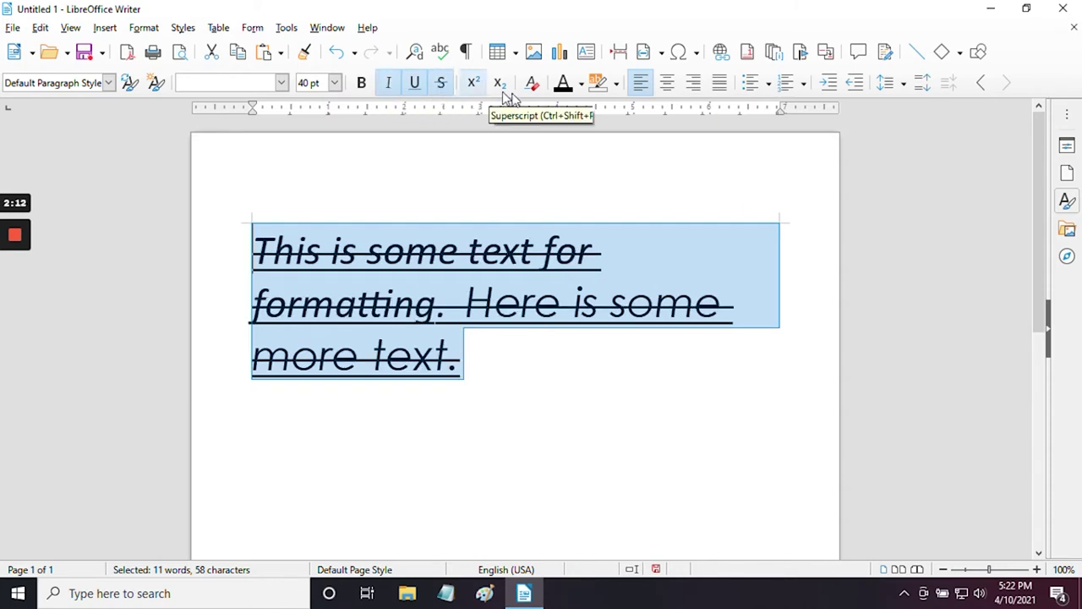
- Remove the strikethrough, underline and italic formatting from all the selected text
{"action": "left_click", "coordinate": [441, 83]}
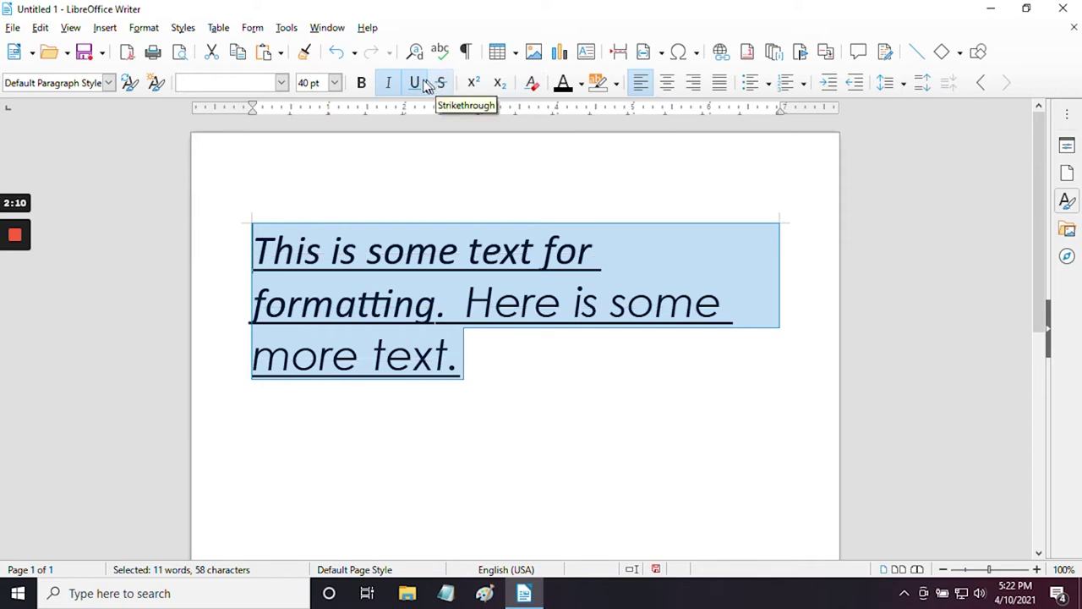
{"action": "left_click", "coordinate": [414, 83]}
{"action": "left_click", "coordinate": [389, 83]}
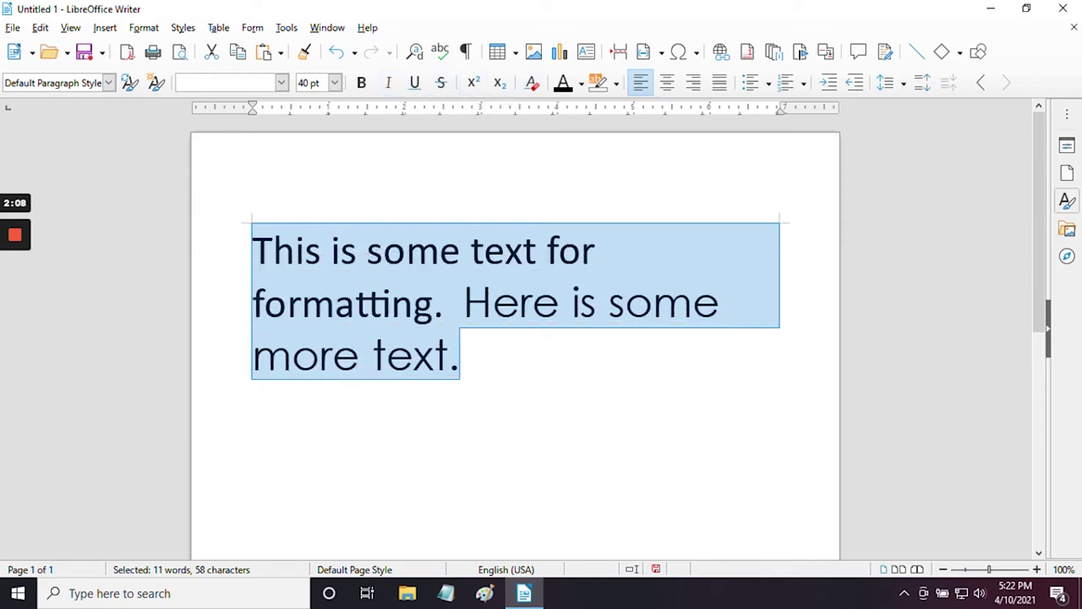
- Format the word "text" in the first sentence as superscript, switch it to subscript, and turn subscript off
{"action": "left_click", "coordinate": [586, 250]}
{"action": "double_click", "coordinate": [503, 250]}
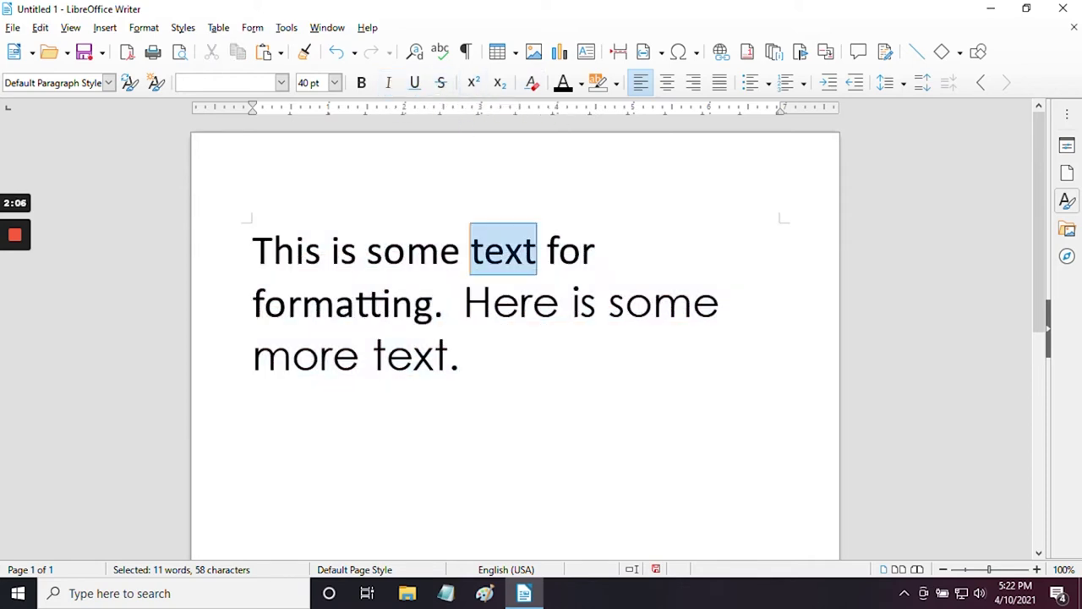
{"action": "left_click", "coordinate": [475, 85]}
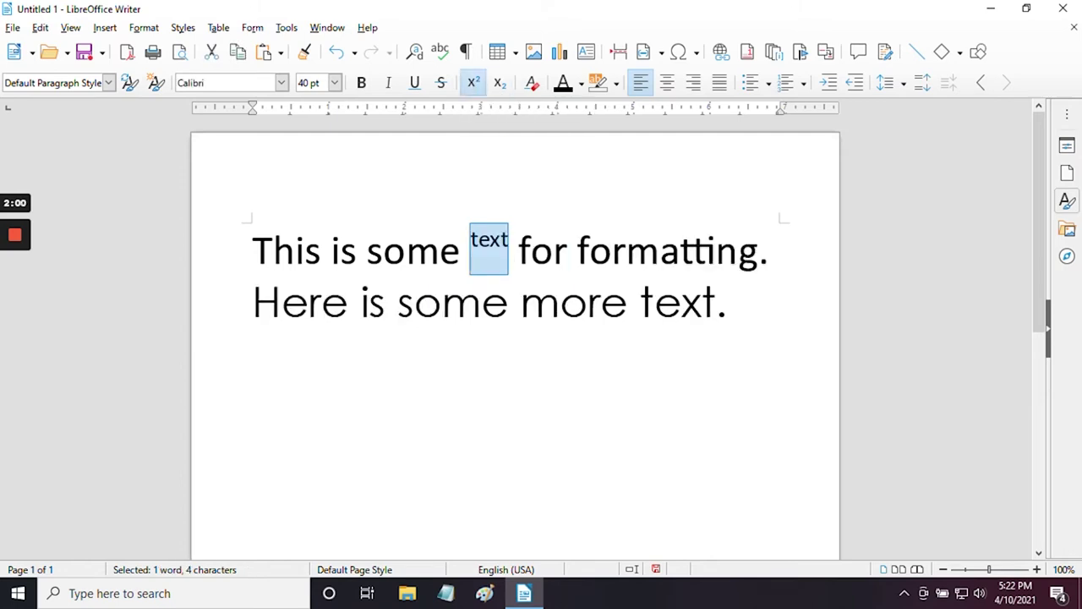
{"action": "left_click", "coordinate": [500, 86]}
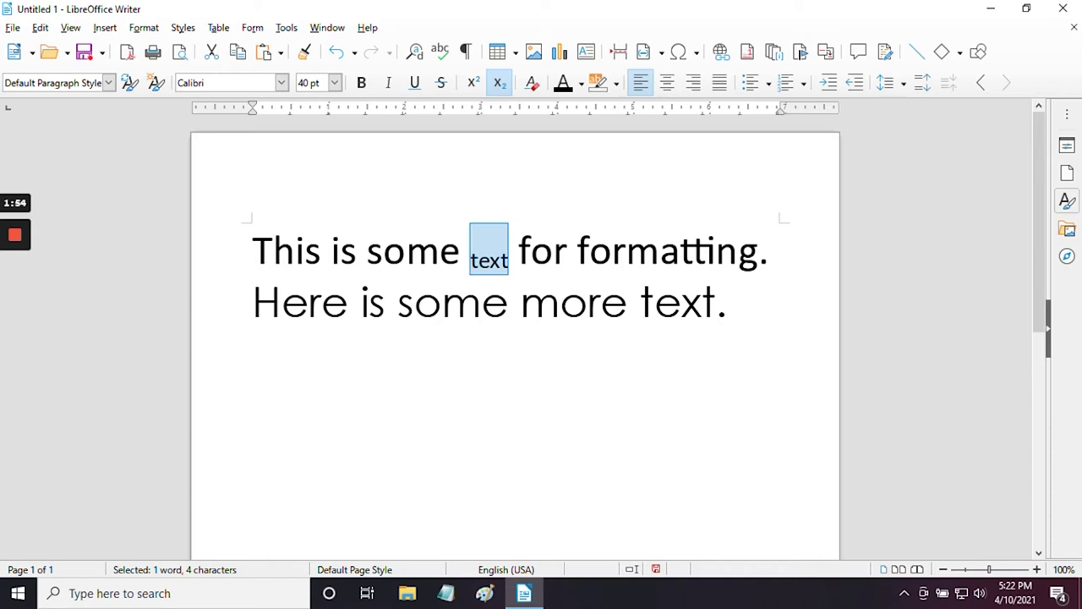
{"action": "left_click", "coordinate": [500, 85]}
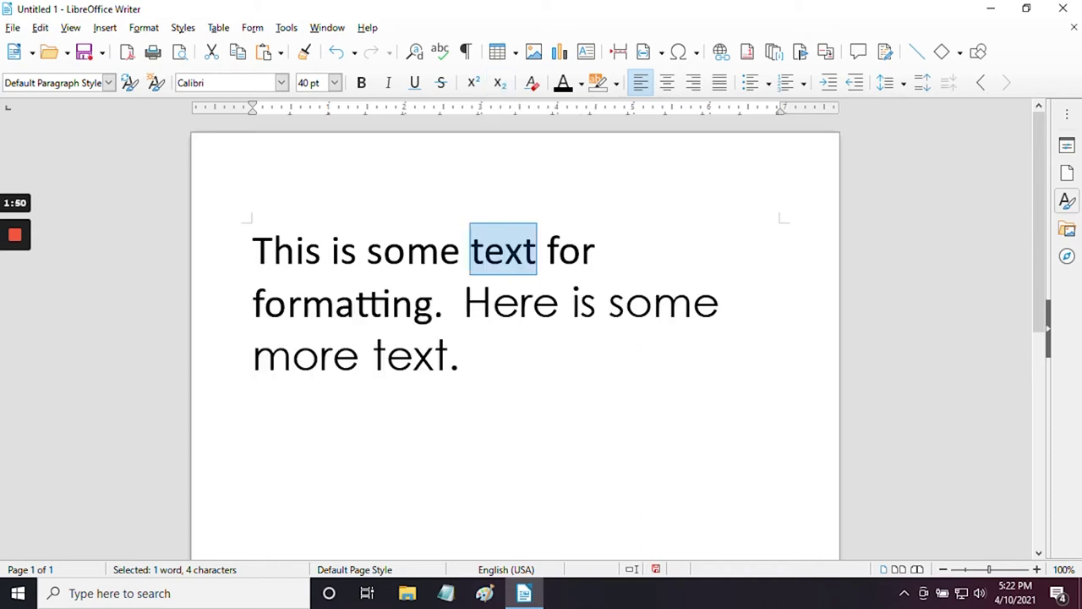
- Add the word "Bold" after the last sentence of the paragraph
{"action": "left_click", "coordinate": [460, 354]}
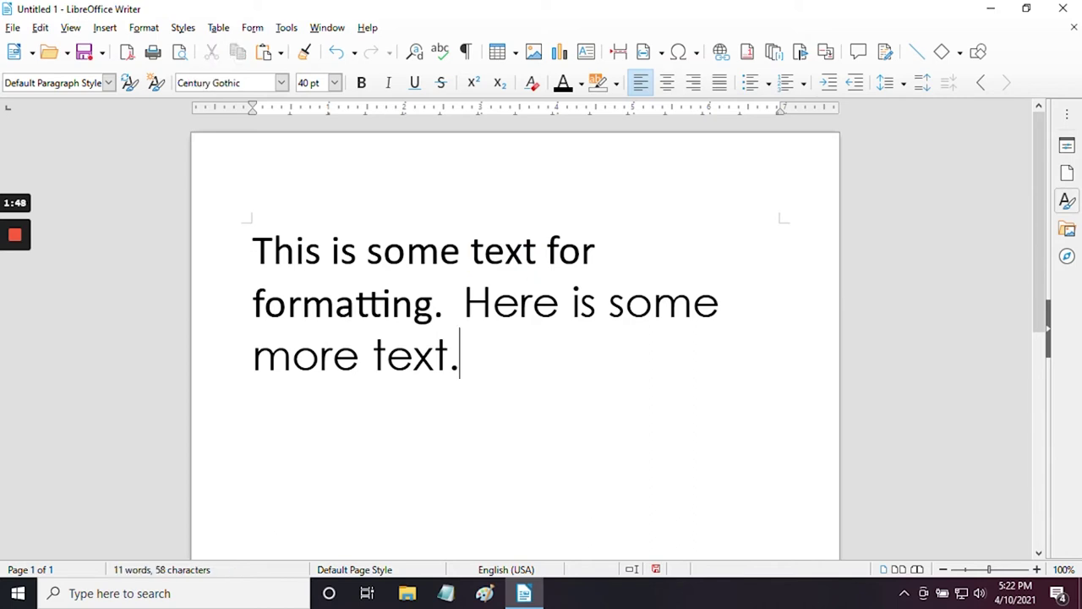
{"action": "type", "text": "Bo"}
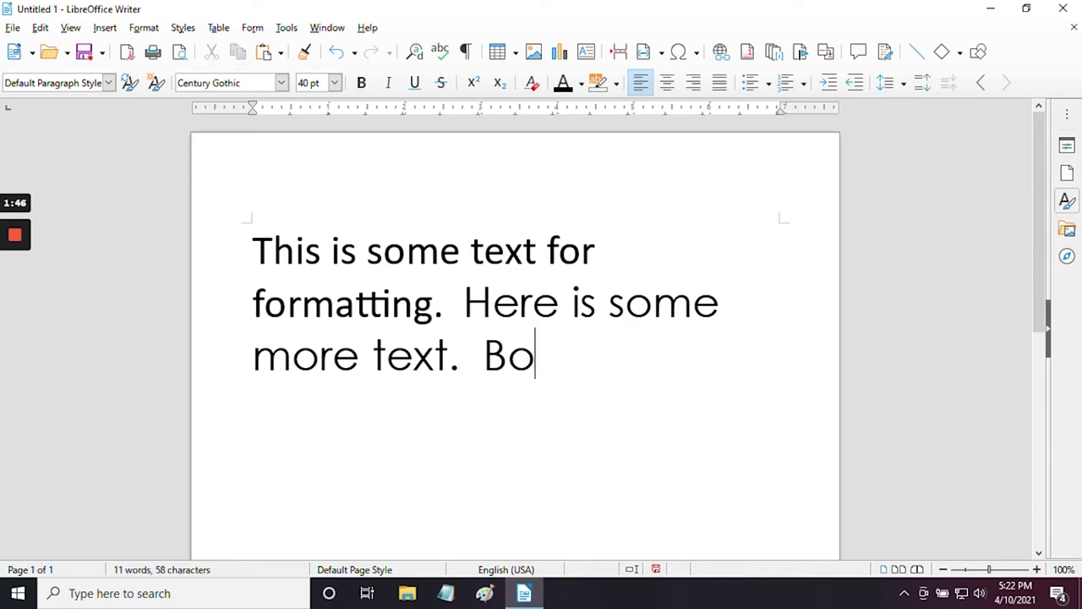
{"action": "type", "text": "ld"}
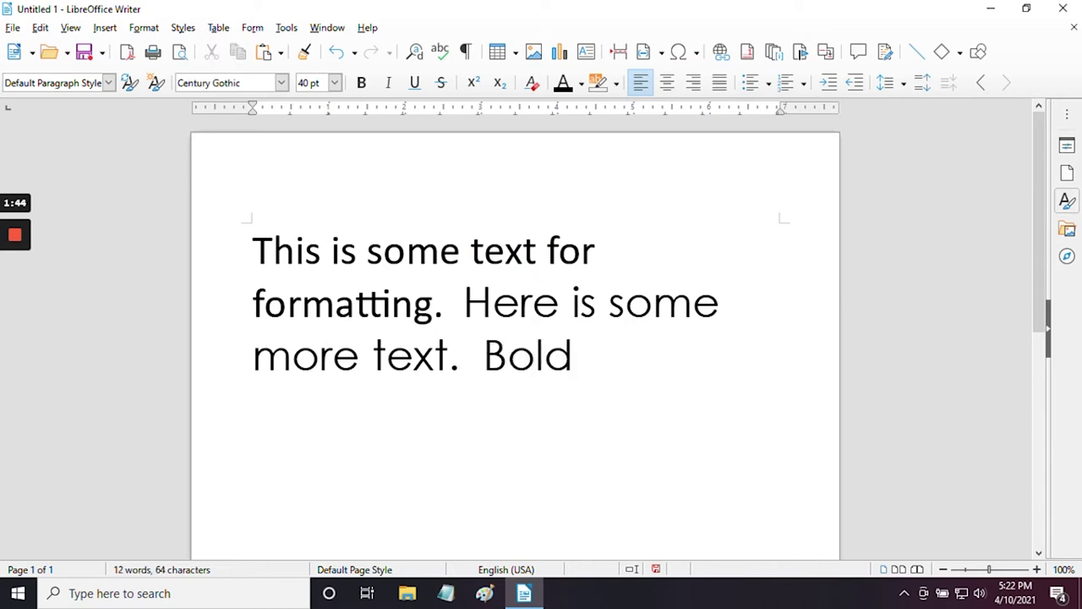
- Add a bold "Bold" followed by a regular-weight "bold." at the end of the paragraph
{"action": "left_click", "coordinate": [364, 83]}
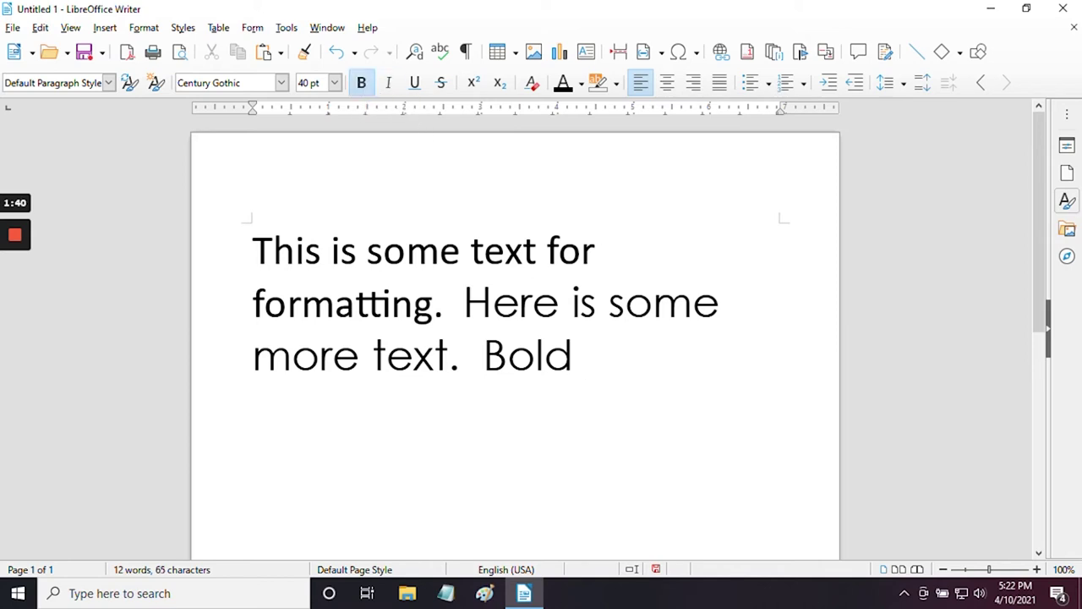
{"action": "type", "text": "Bold"}
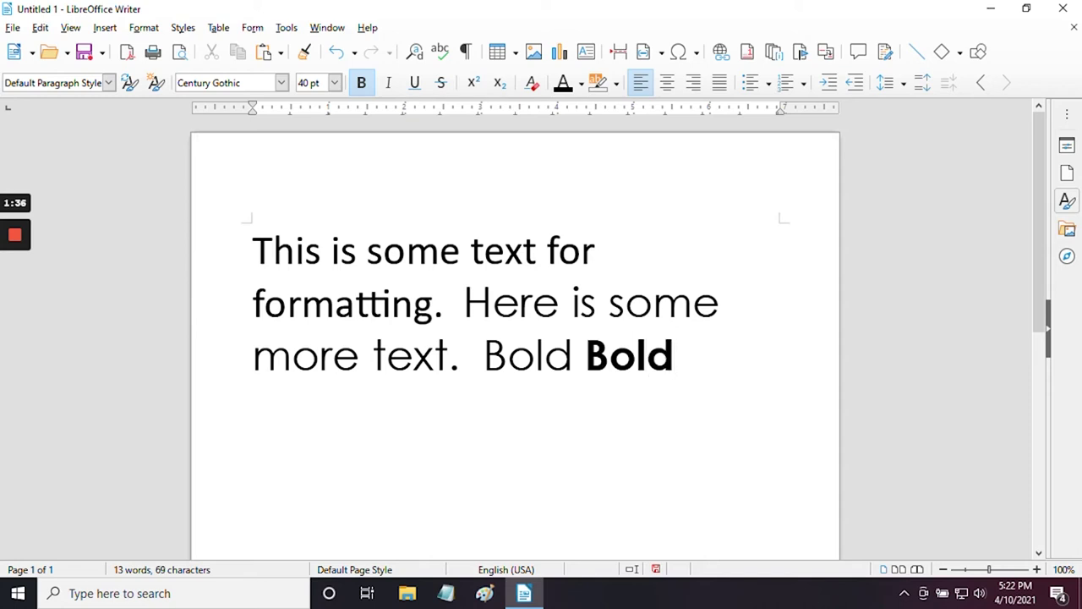
{"action": "left_click", "coordinate": [359, 83]}
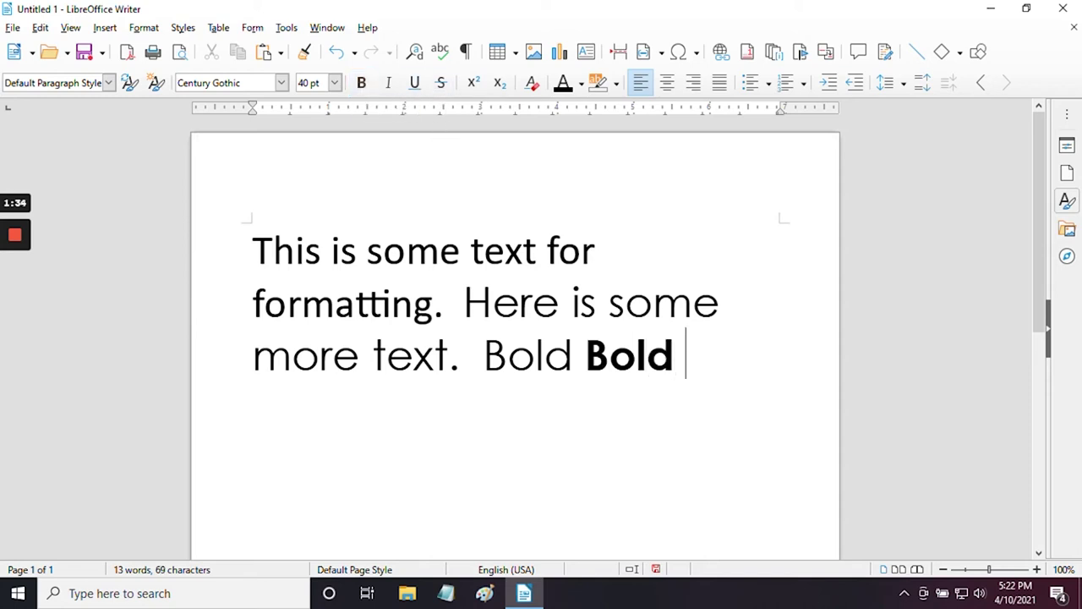
{"action": "type", "text": "bold."}
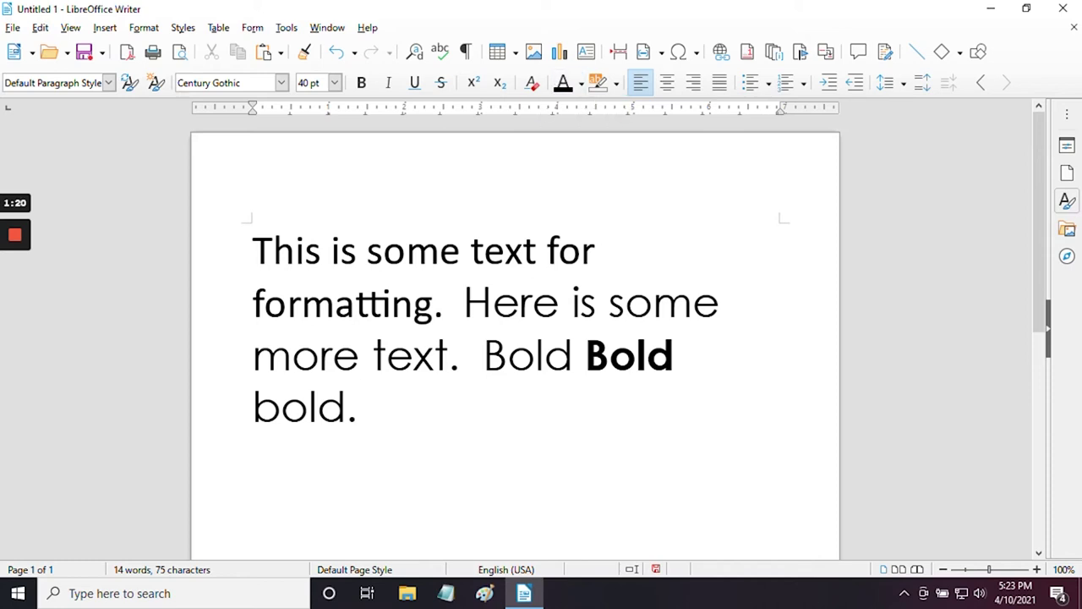
- Color the closing words "Bold Bold bold." red and highlight them in yellow
{"action": "left_click_drag", "start_coordinate": [357, 407], "coordinate": [484, 355]}
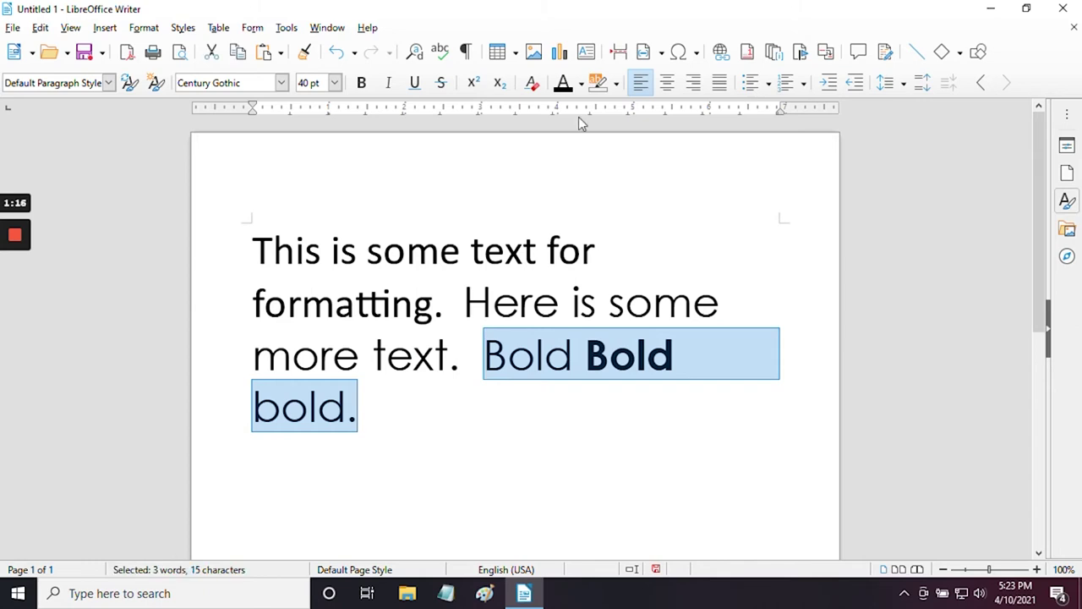
{"action": "left_click", "coordinate": [581, 84]}
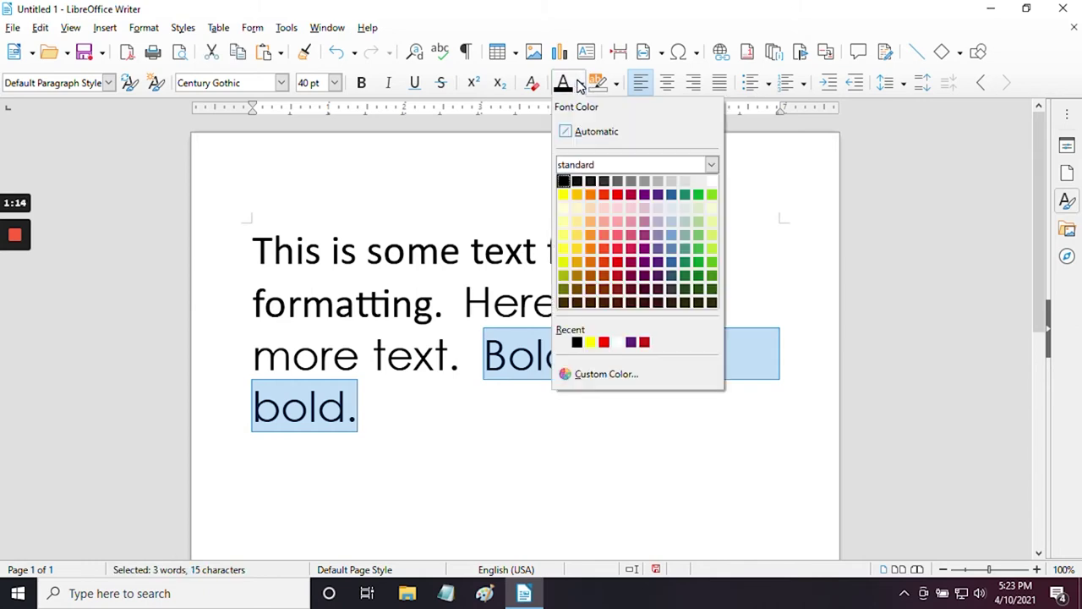
{"action": "left_click", "coordinate": [616, 196]}
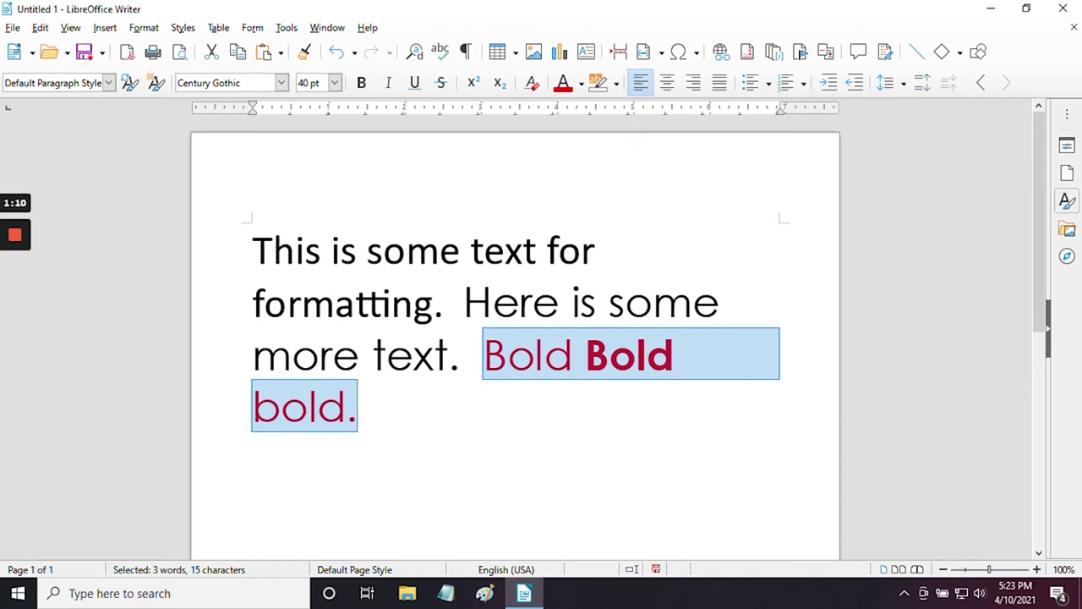
{"action": "left_click", "coordinate": [618, 84]}
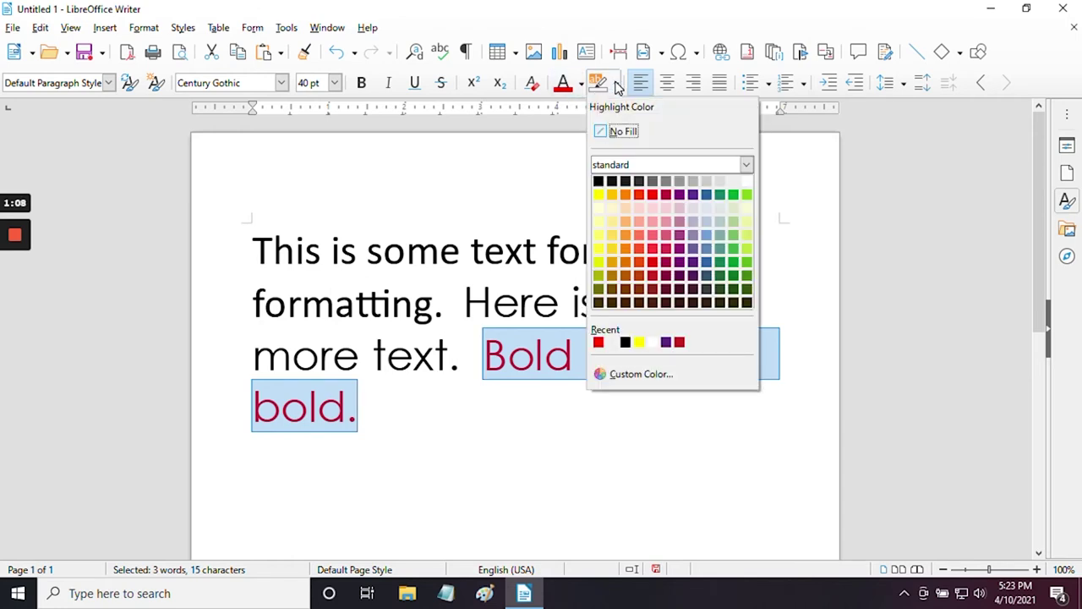
{"action": "left_click", "coordinate": [599, 196]}
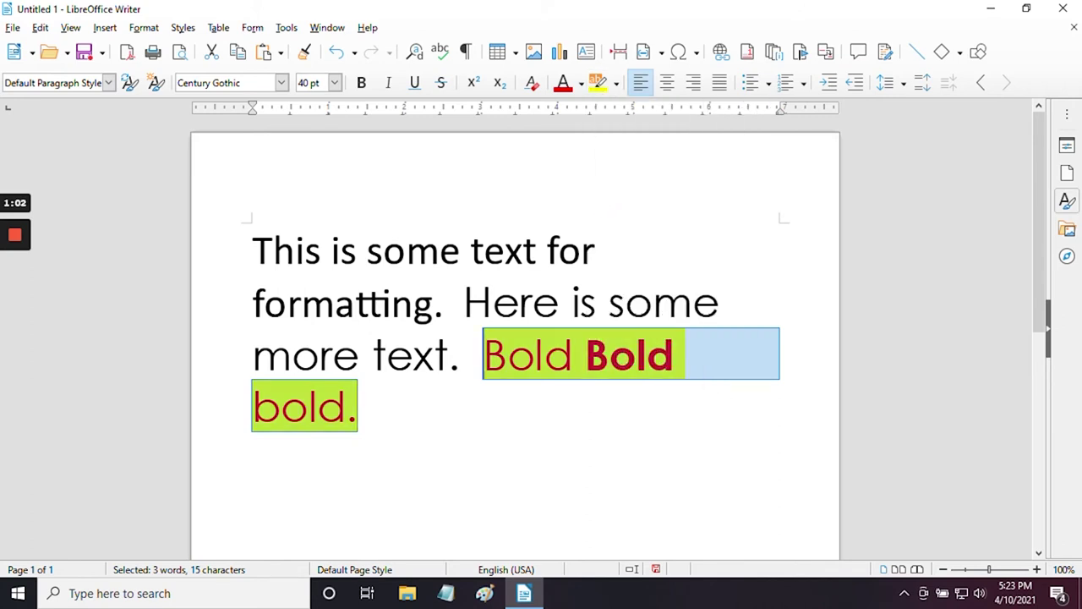
- Continue the highlighted text after "bold." with "Here is yet more text. Hello."
{"action": "left_click", "coordinate": [359, 406]}
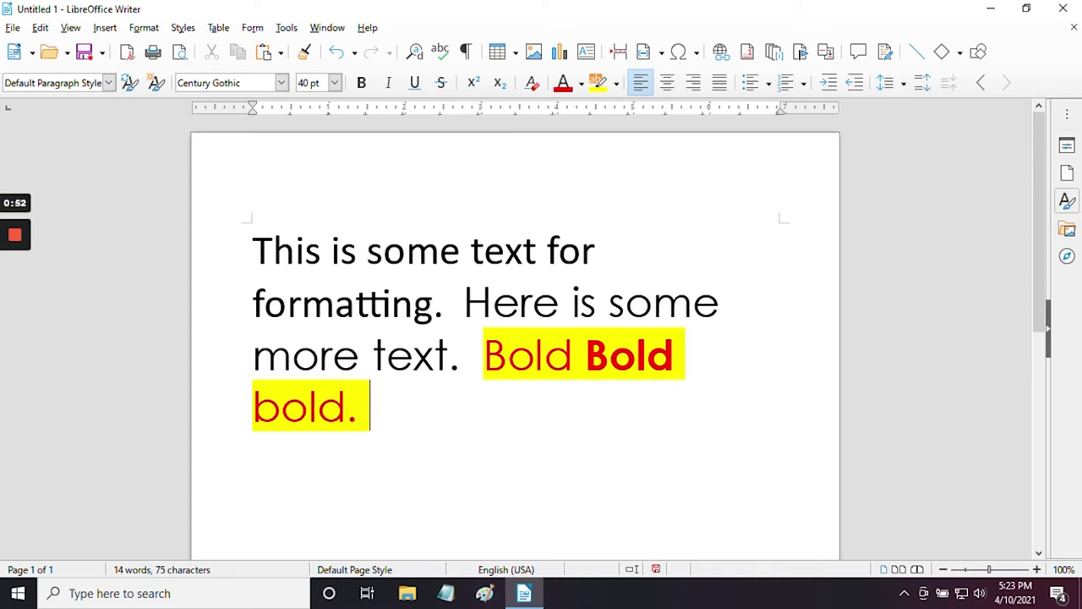
{"action": "type", "text": "Here i"}
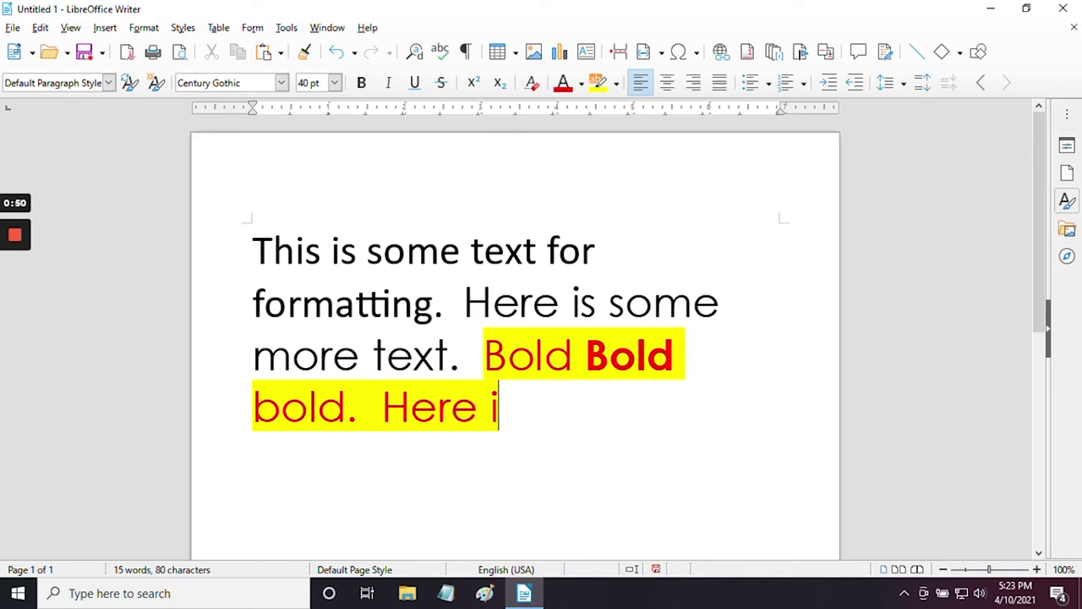
{"action": "type", "text": "s yet more te"}
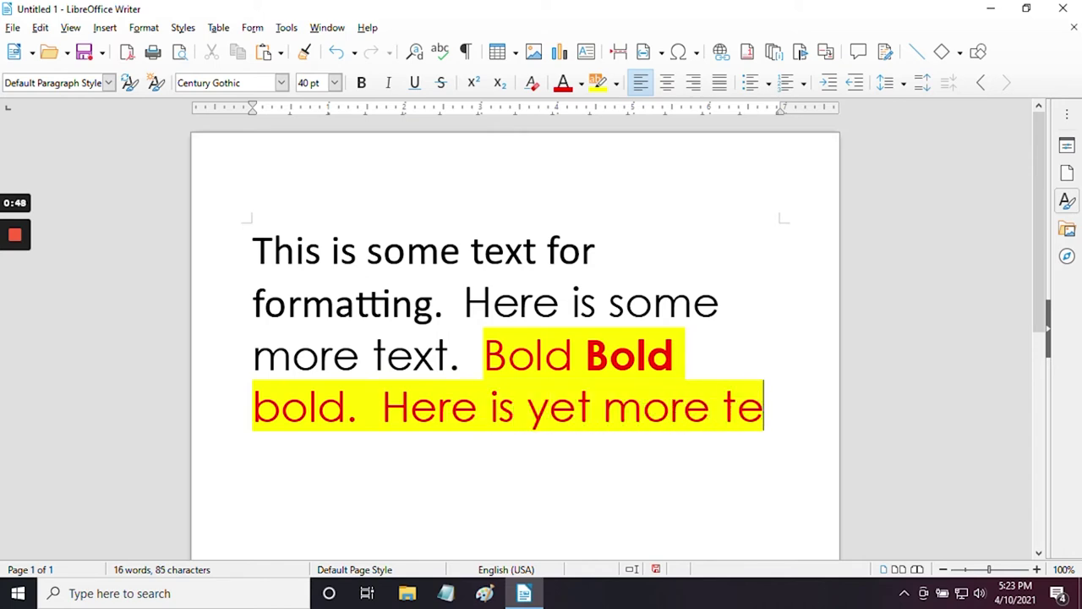
{"action": "type", "text": "xt."}
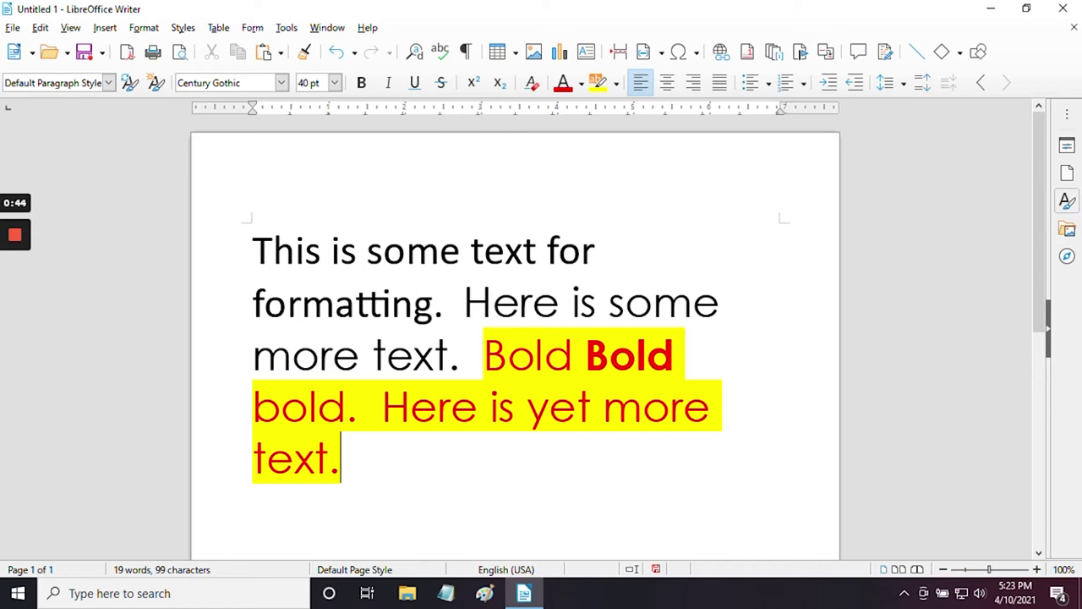
{"action": "type", "text": "  Hello"}
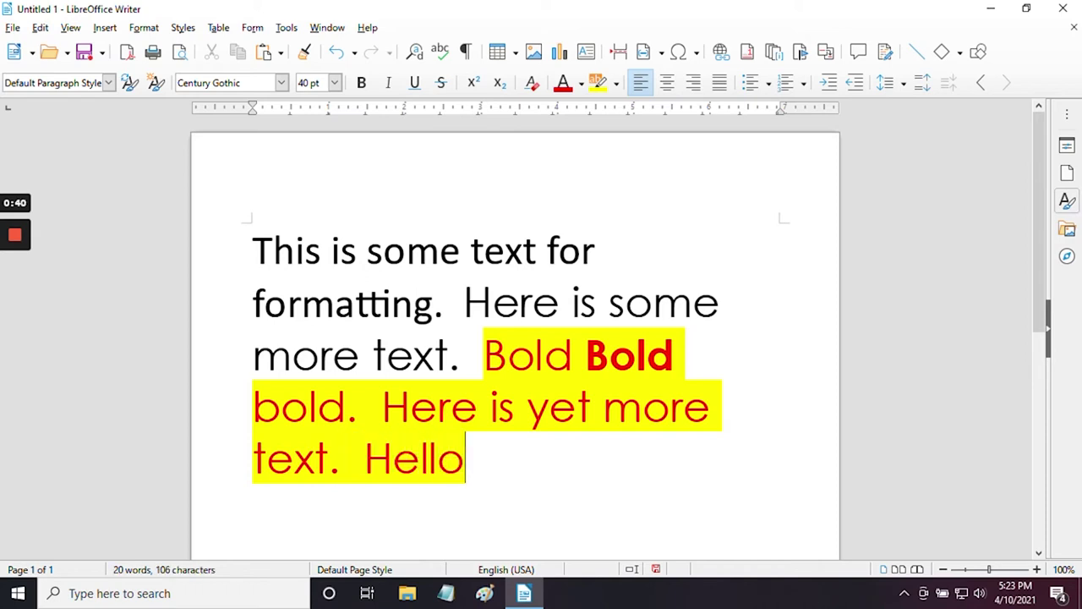
{"action": "type", "text": "."}
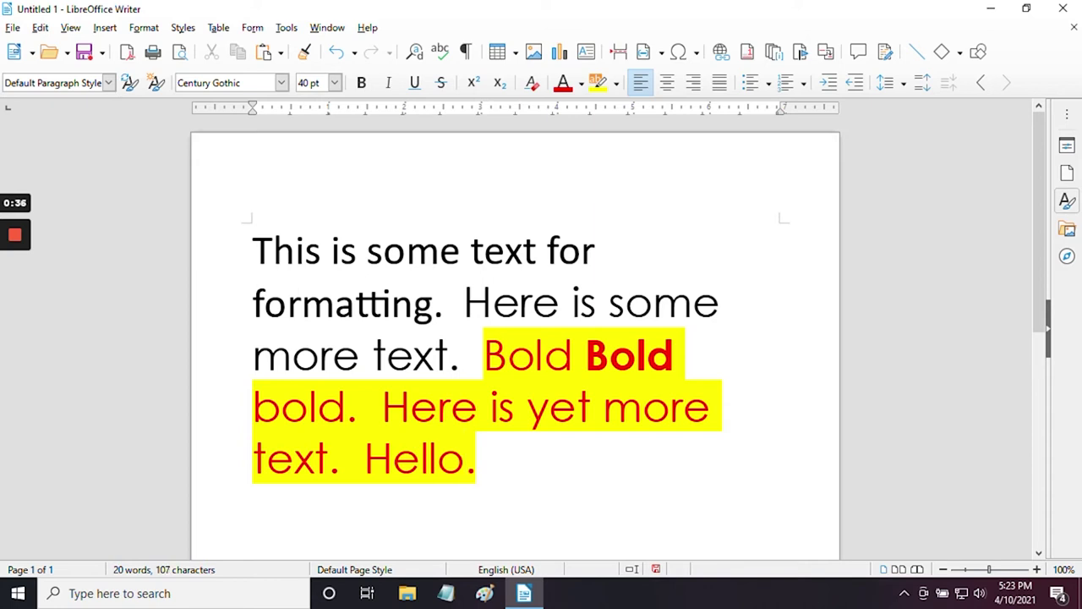
- Set the font color of "Hello." and its preceding spaces to black and remove their highlighting
{"action": "key", "text": "shift+Left"}
{"action": "key", "text": "shift+Left"}
{"action": "key", "text": "shift+Left"}
{"action": "key", "text": "shift+Left"}
{"action": "key", "text": "shift+Left"}
{"action": "key", "text": "shift+Left"}
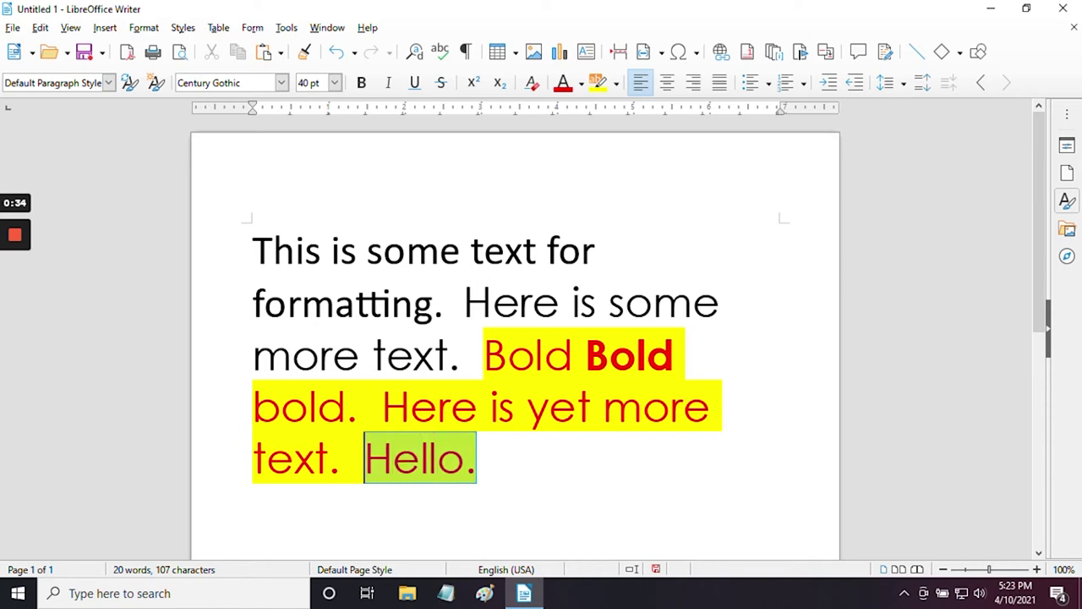
{"action": "key", "text": "shift+Left"}
{"action": "key", "text": "shift+Right"}
{"action": "key", "text": "shift+Left"}
{"action": "key", "text": "shift+Left"}
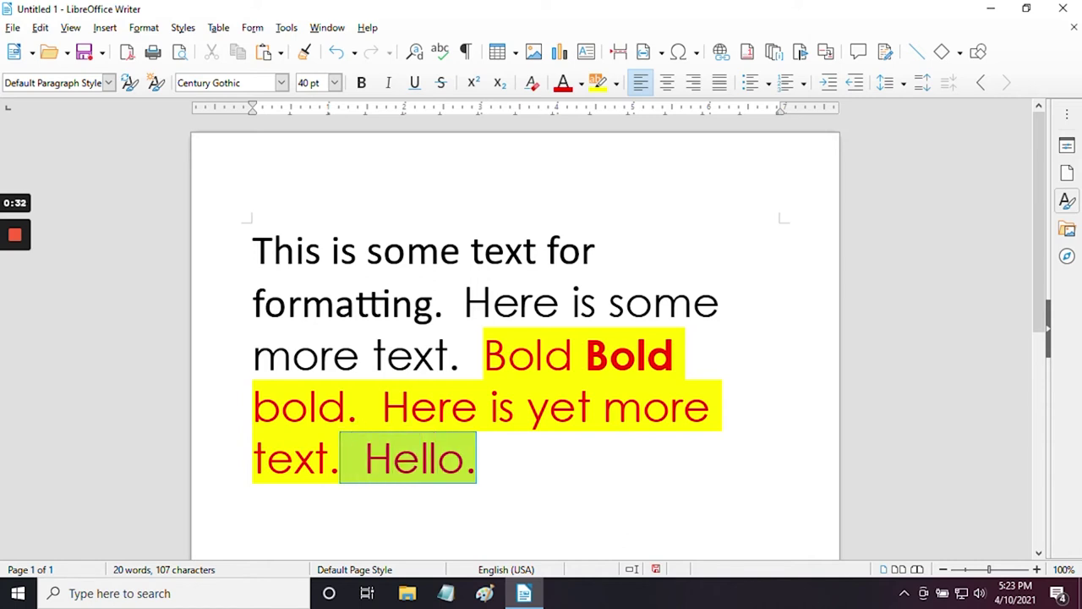
{"action": "left_click", "coordinate": [581, 83]}
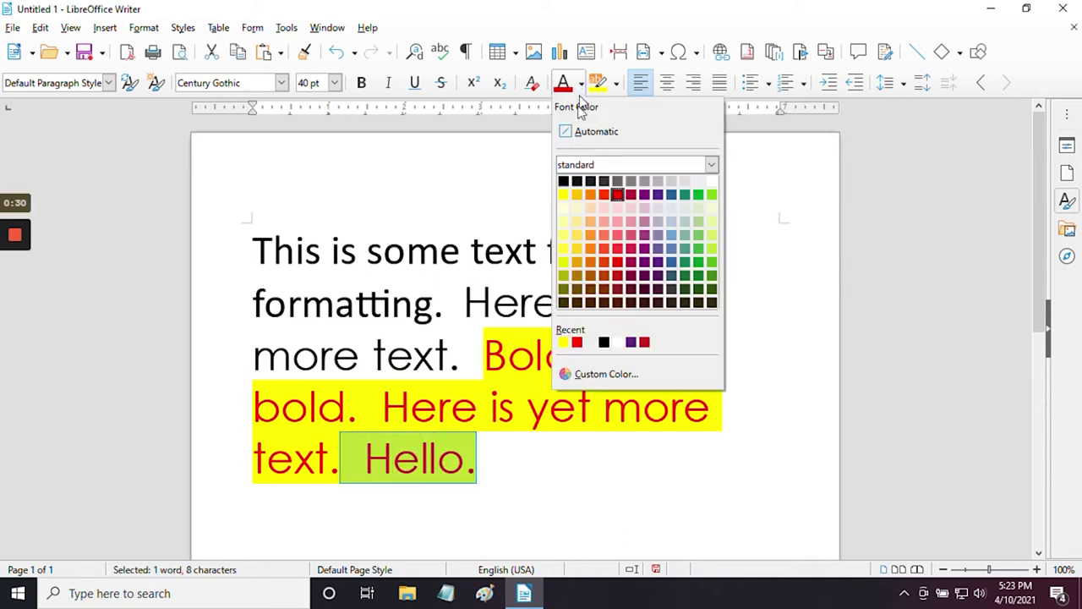
{"action": "left_click", "coordinate": [563, 184]}
{"action": "left_click", "coordinate": [616, 83]}
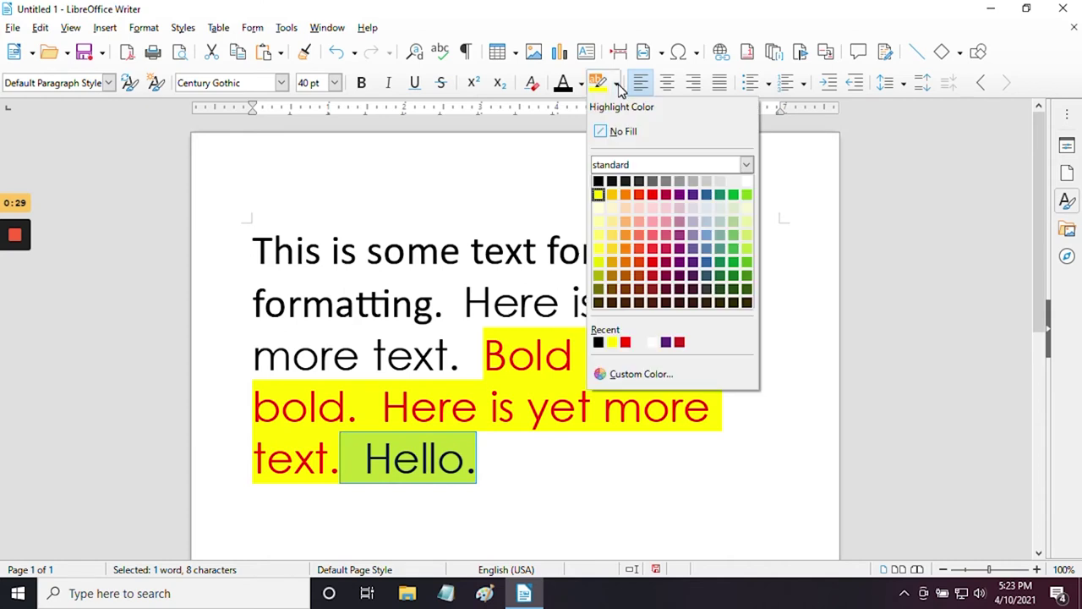
{"action": "left_click", "coordinate": [613, 136]}
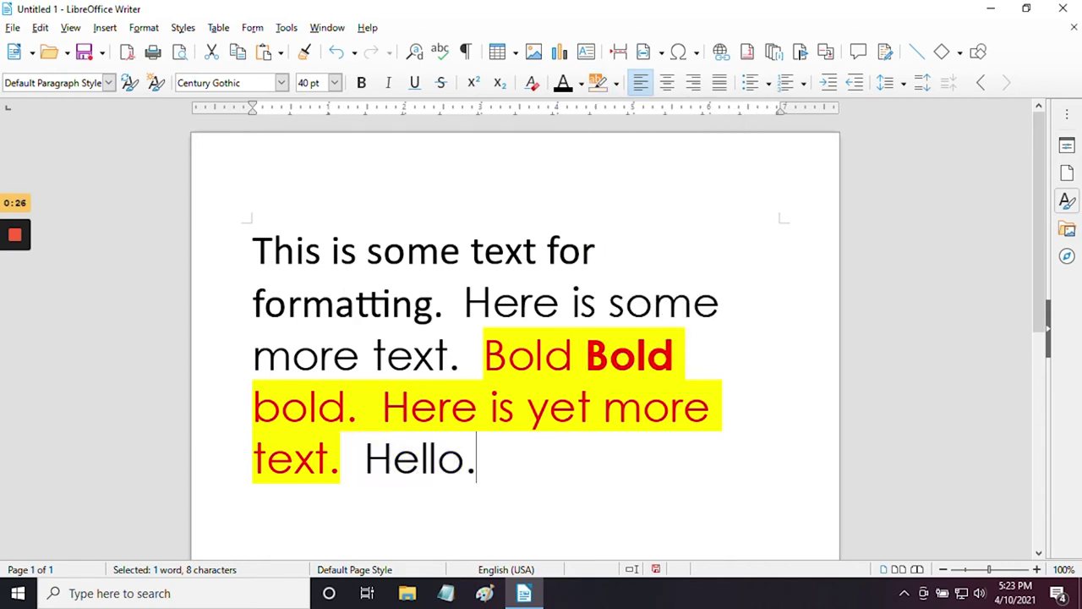
{"action": "key", "text": "Right"}
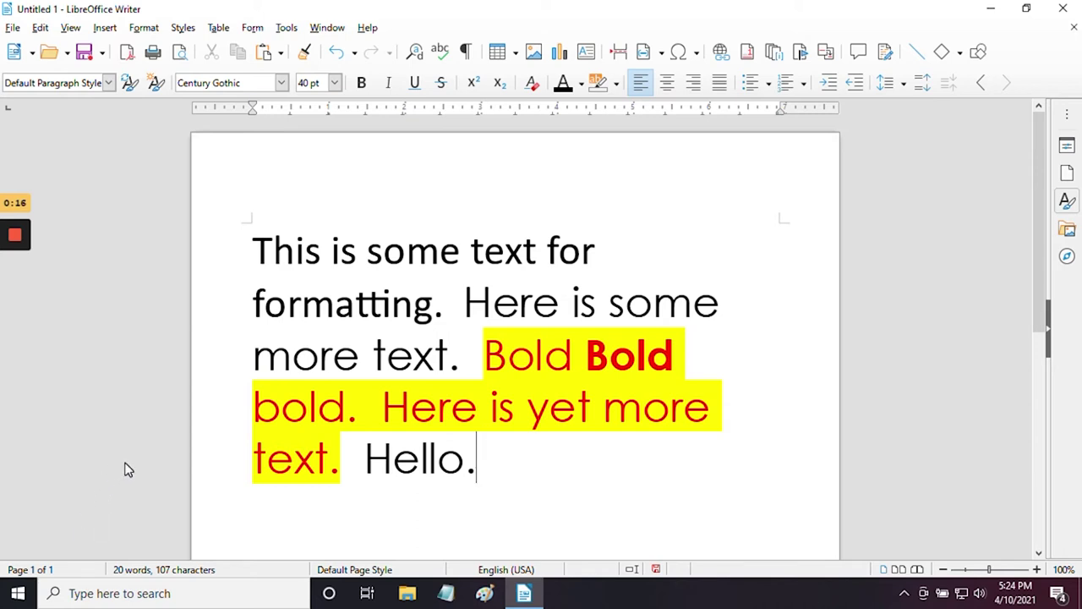
{"action": "mouse_move", "coordinate": [21, 238]}
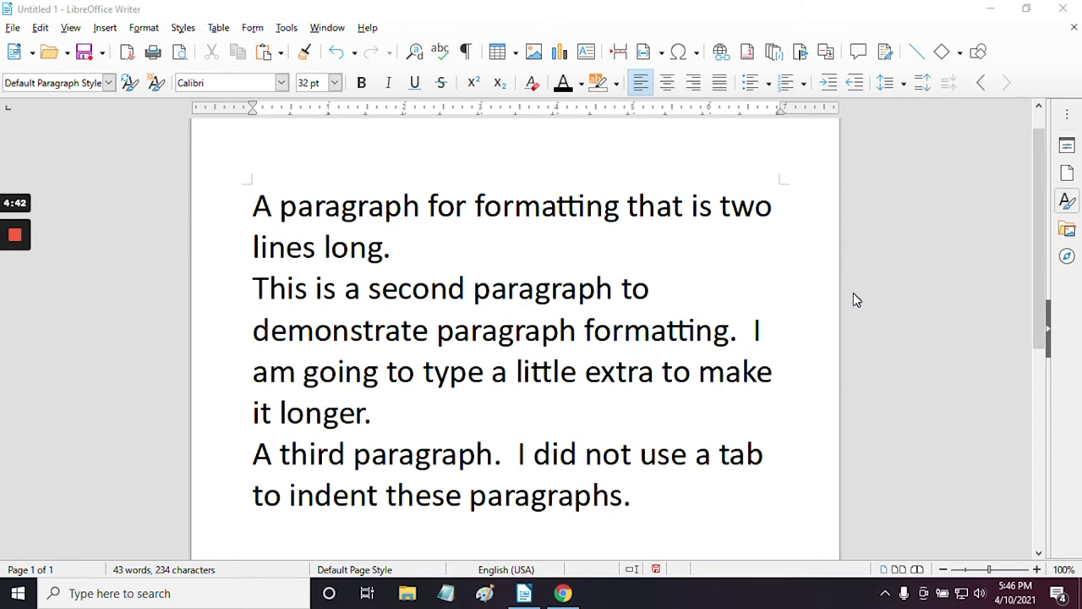
{"action": "key", "text": "shift+F10"}
{"action": "key", "text": "Escape"}
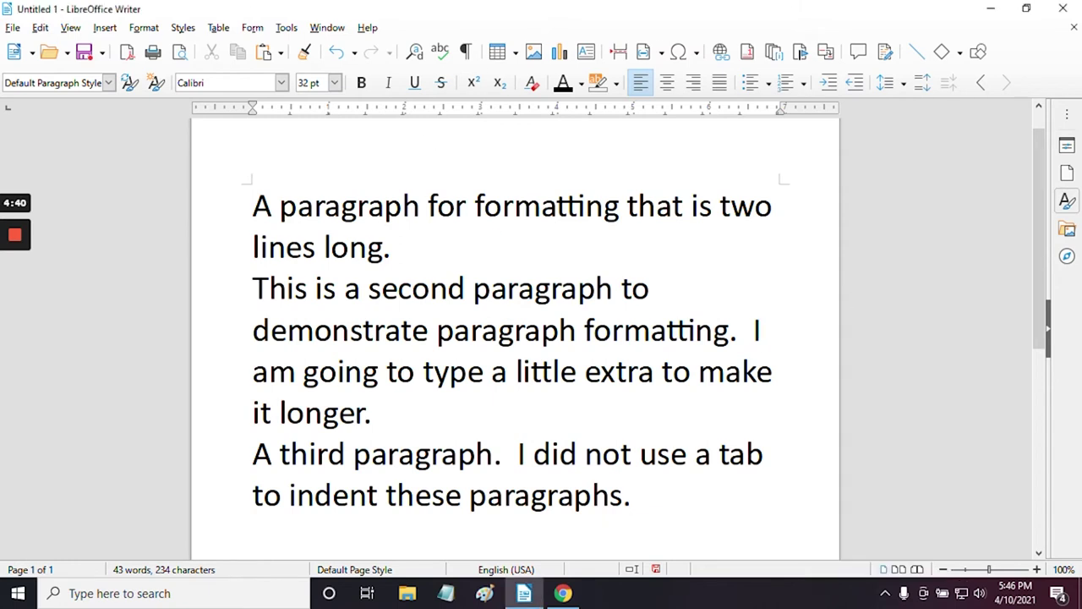
- Try center, right and justified alignment in turn on the second paragraph
{"action": "left_click", "coordinate": [436, 330]}
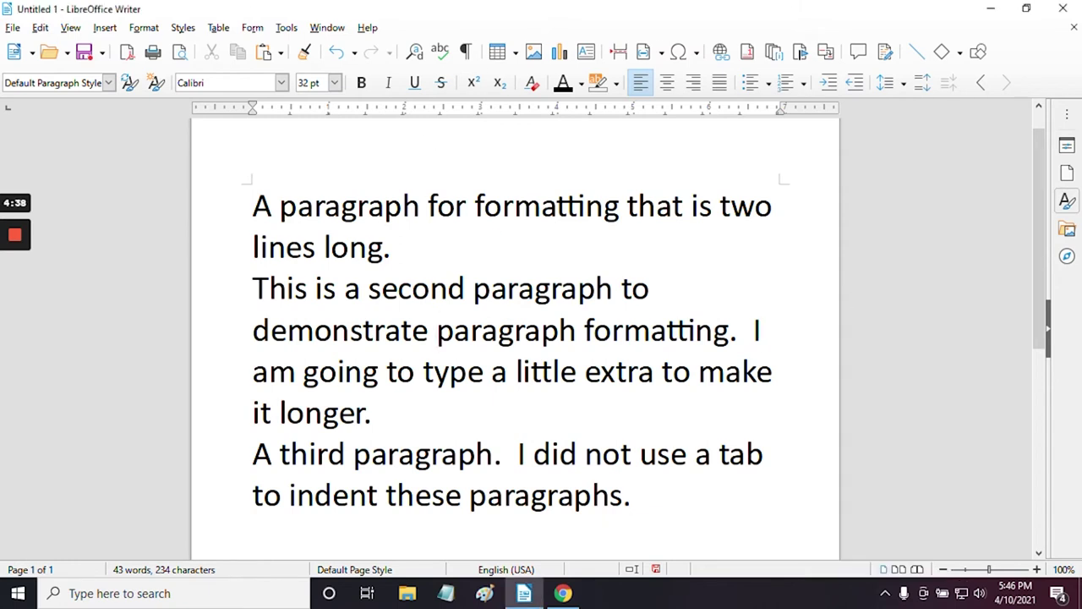
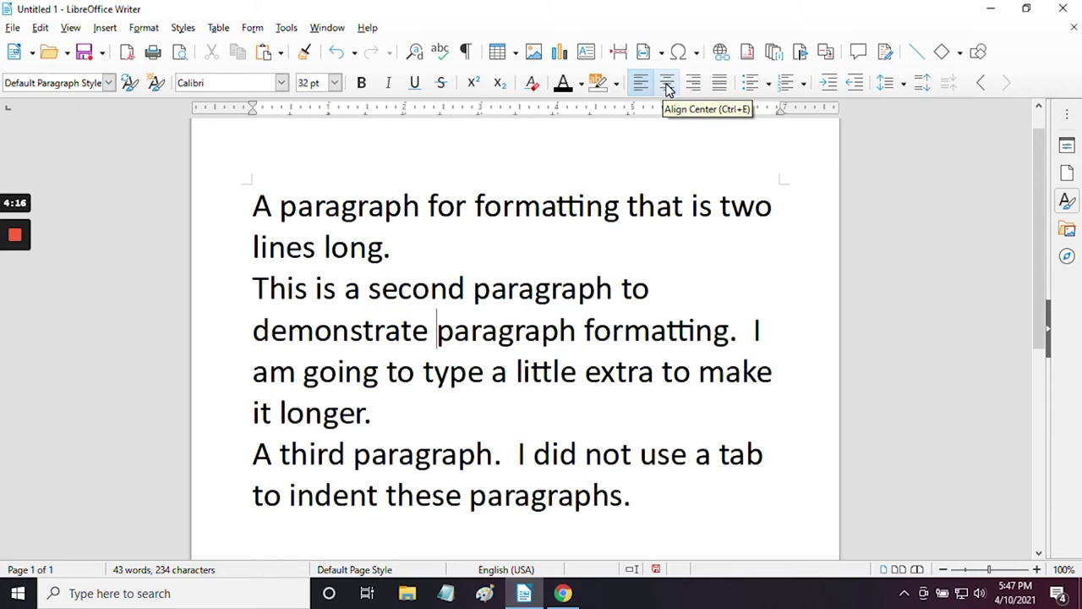
{"action": "left_click", "coordinate": [667, 85]}
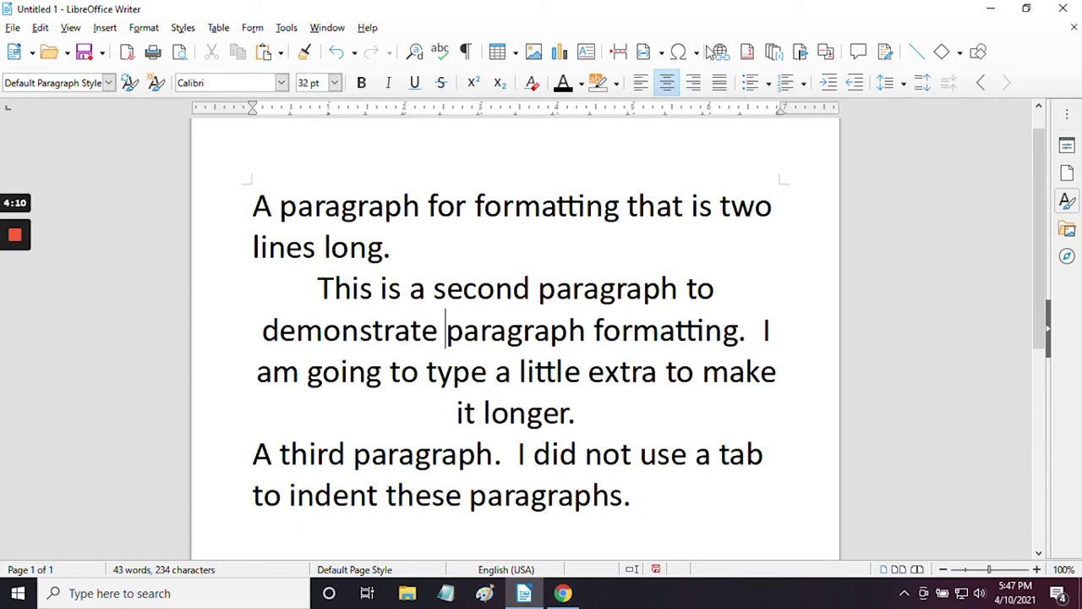
{"action": "left_click", "coordinate": [693, 82]}
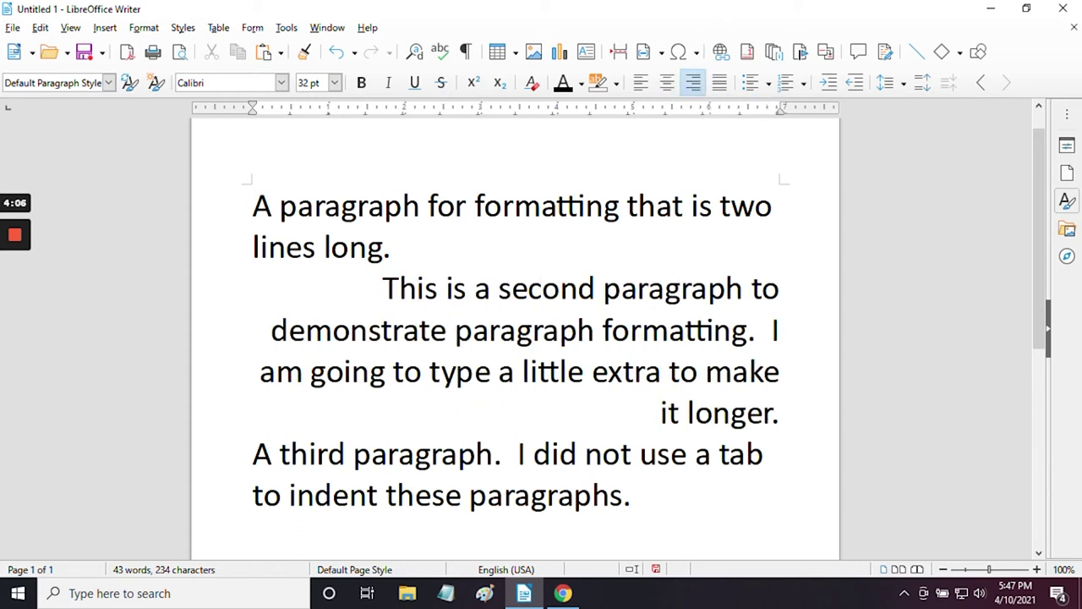
{"action": "left_click", "coordinate": [719, 83]}
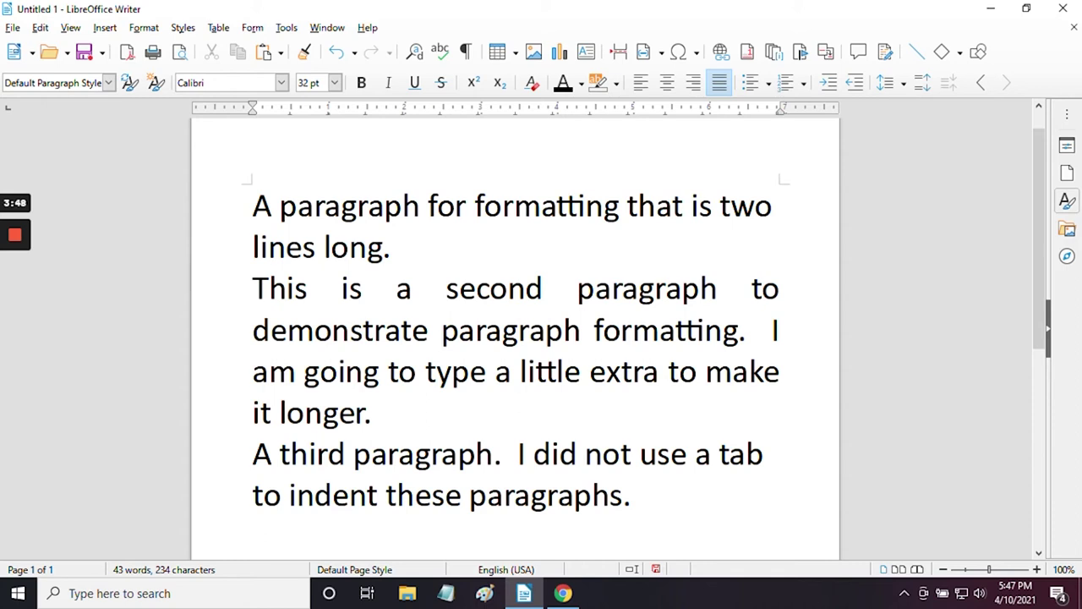
- Increase the second paragraph's indent by two levels and decrease it by two levels again
{"action": "left_click", "coordinate": [828, 85]}
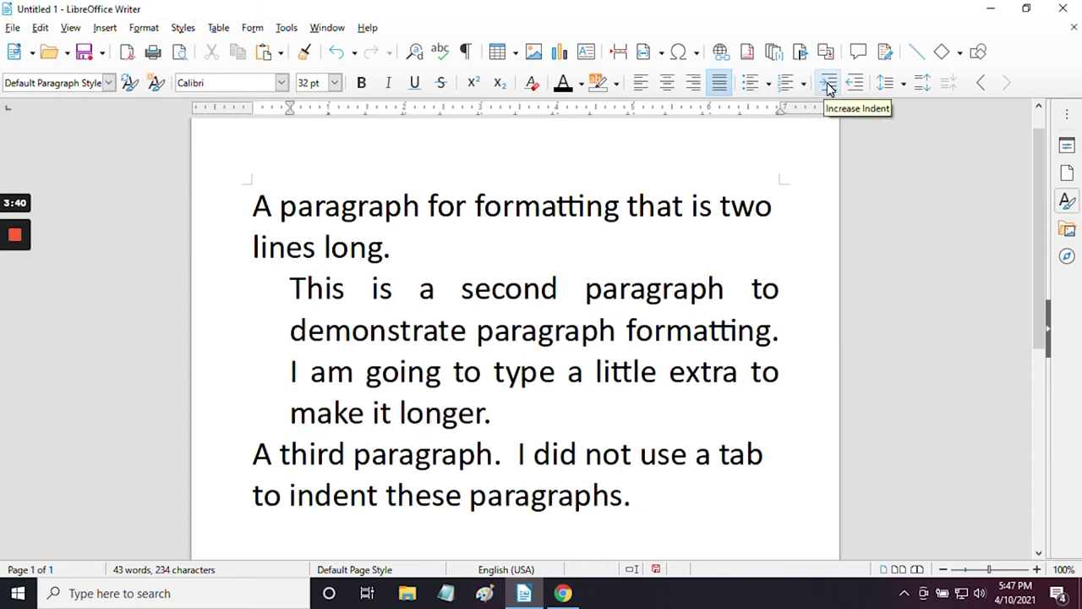
{"action": "left_click", "coordinate": [829, 85]}
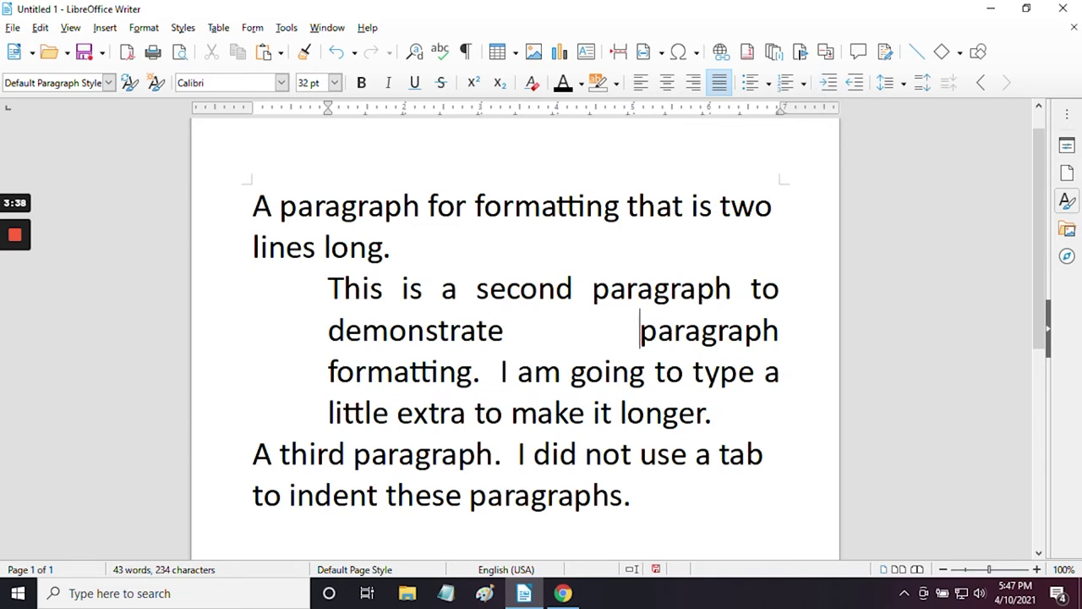
{"action": "left_click", "coordinate": [857, 84]}
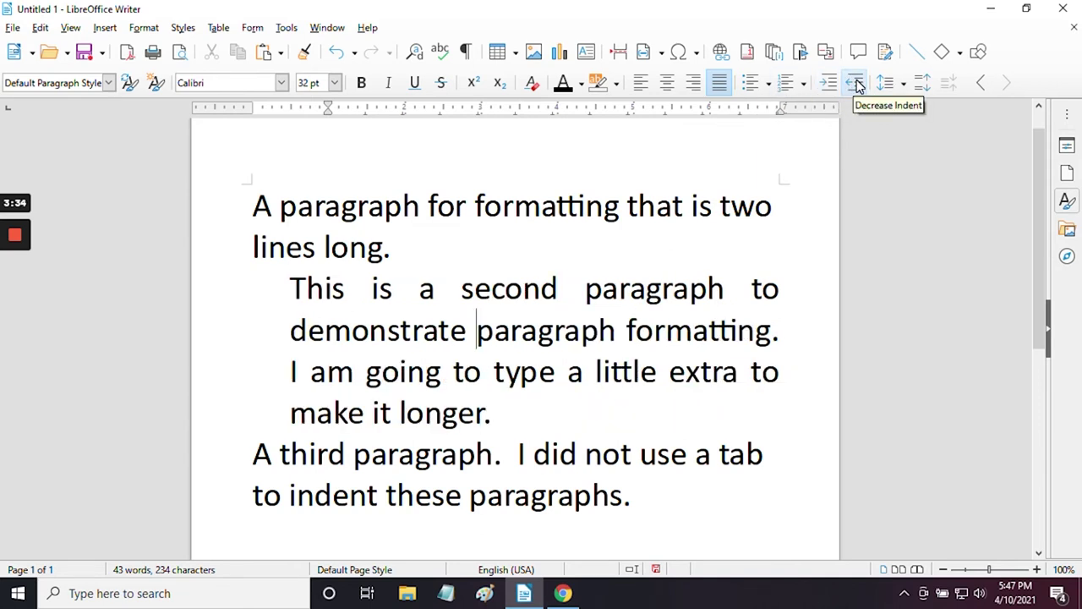
{"action": "left_click", "coordinate": [856, 85]}
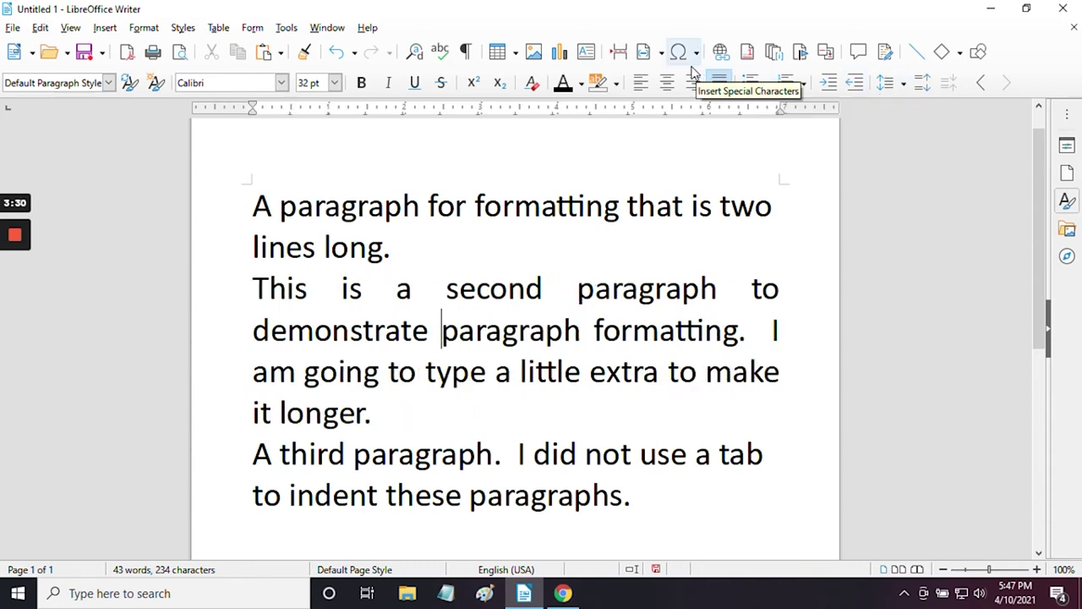
- Left-align the second paragraph and set its line spacing to 2
{"action": "left_click", "coordinate": [641, 84]}
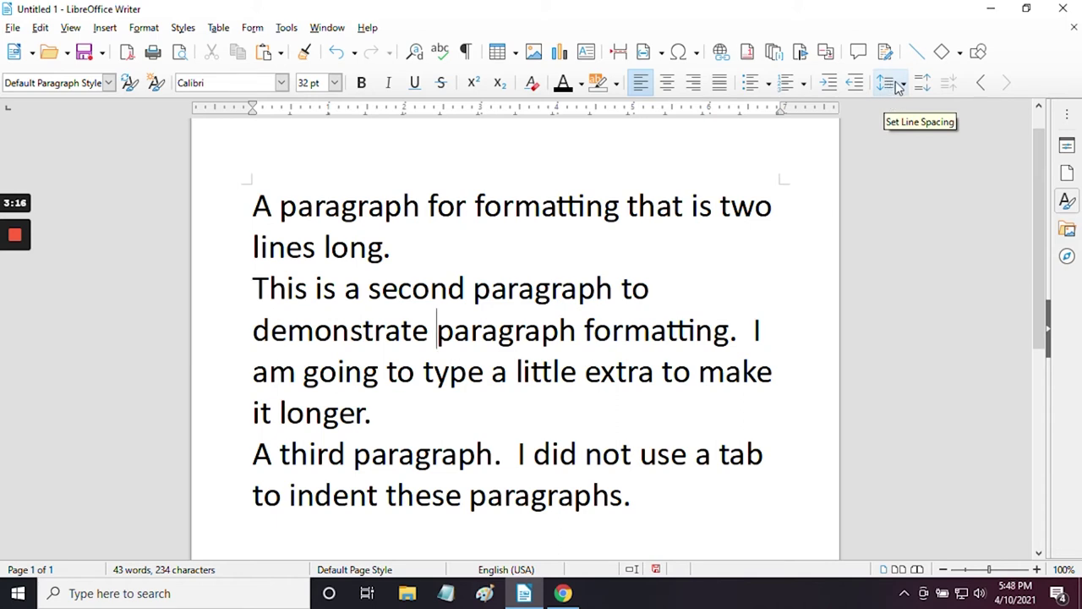
{"action": "left_click", "coordinate": [894, 85]}
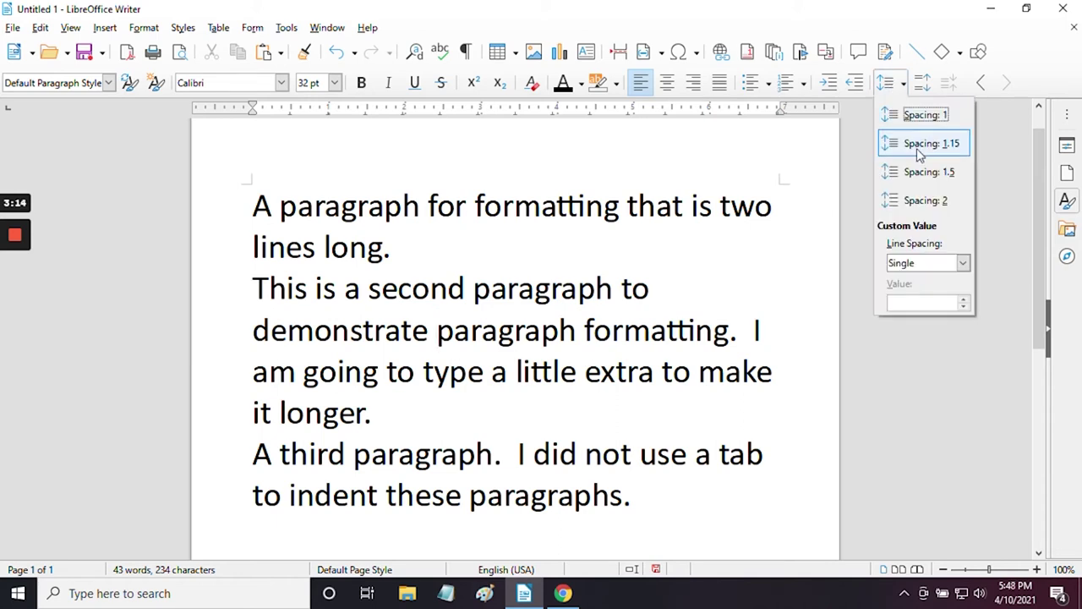
{"action": "left_click", "coordinate": [937, 207]}
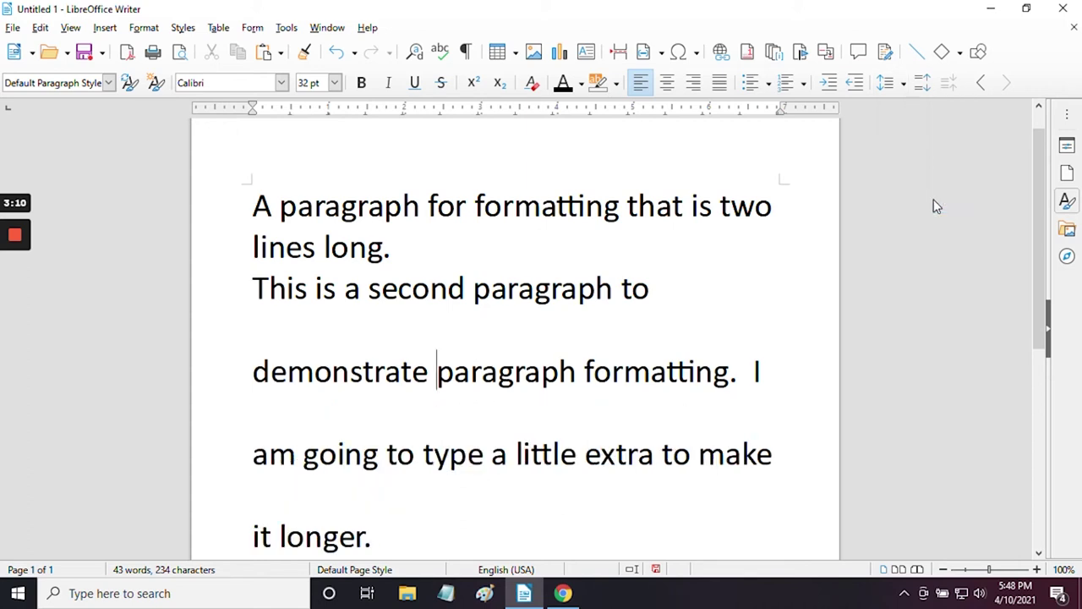
- Set the second paragraph's line spacing to 1
{"action": "scroll", "coordinate": [516, 338], "scroll_direction": "down", "scroll_amount": 1}
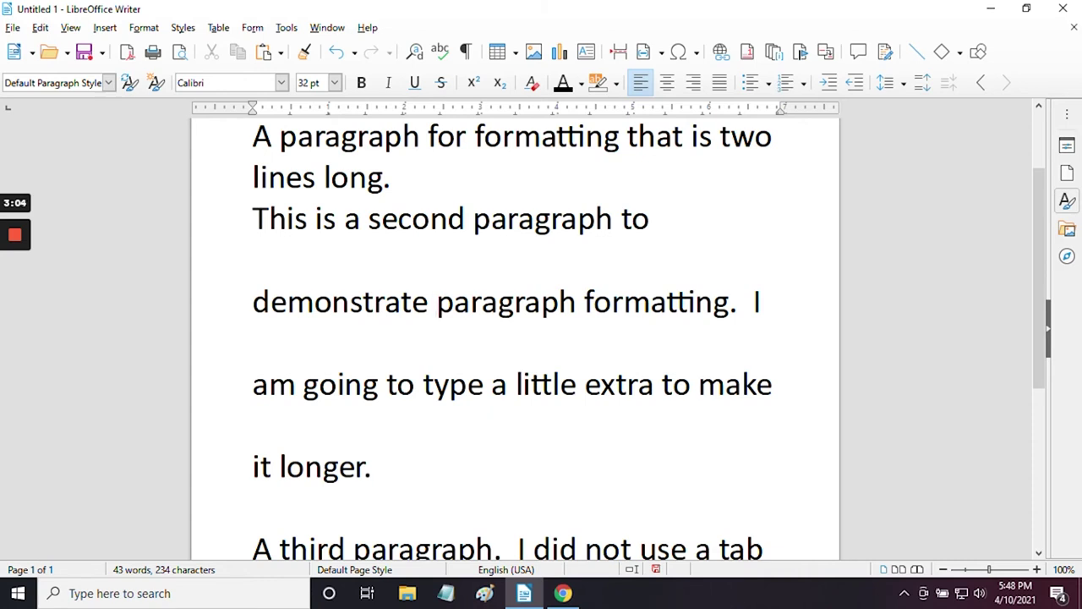
{"action": "scroll", "coordinate": [516, 338], "scroll_direction": "down", "scroll_amount": 2}
{"action": "scroll", "coordinate": [516, 338], "scroll_direction": "up", "scroll_amount": 2}
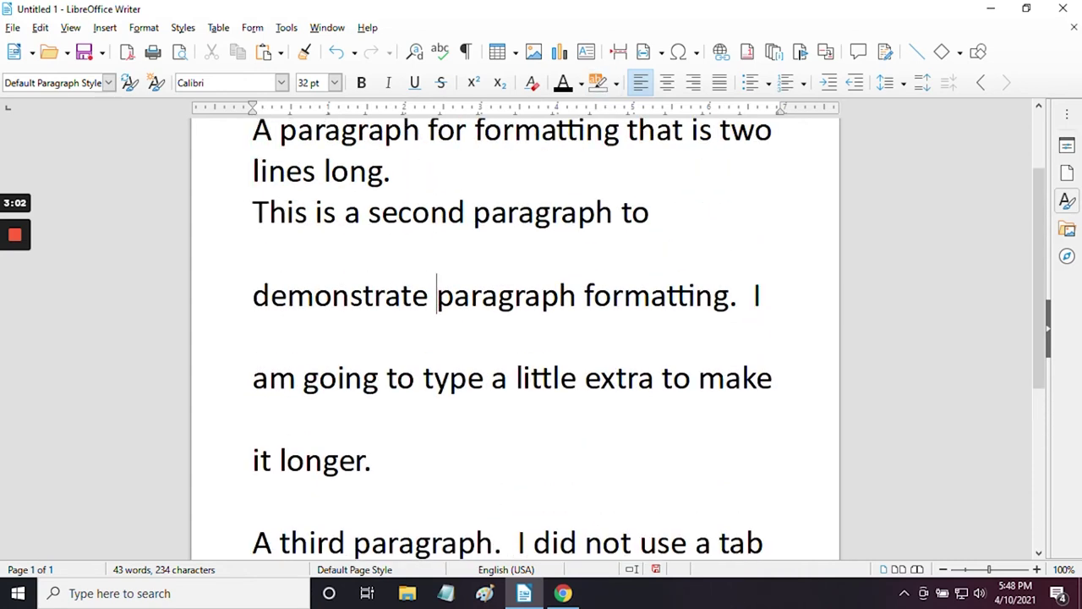
{"action": "left_click", "coordinate": [903, 85]}
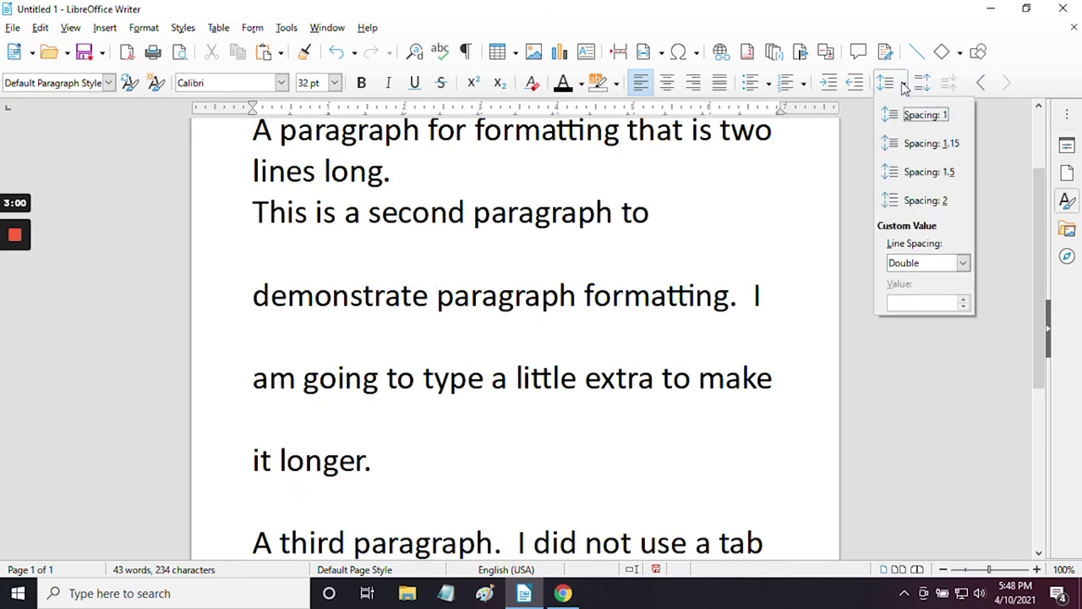
{"action": "left_click", "coordinate": [925, 115]}
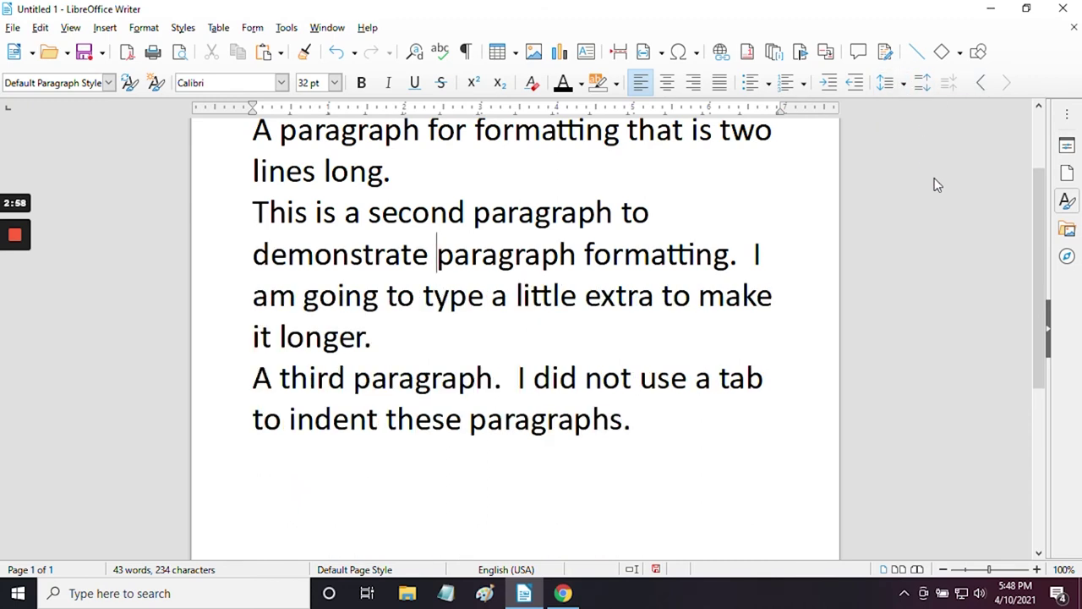
- Increase the paragraph spacing above and below the second paragraph by repeated increments
{"action": "left_click", "coordinate": [922, 81]}
{"action": "left_click", "coordinate": [922, 84]}
{"action": "left_click", "coordinate": [922, 84]}
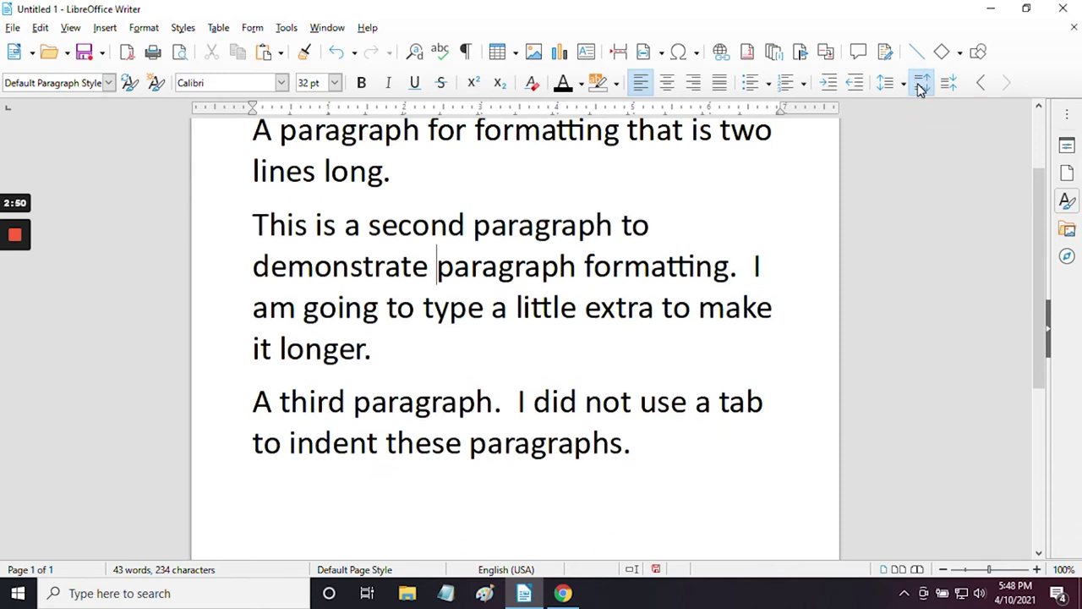
{"action": "left_click", "coordinate": [921, 85]}
{"action": "left_click", "coordinate": [921, 84]}
{"action": "left_click", "coordinate": [921, 85]}
{"action": "left_click", "coordinate": [922, 85]}
{"action": "left_click", "coordinate": [921, 85]}
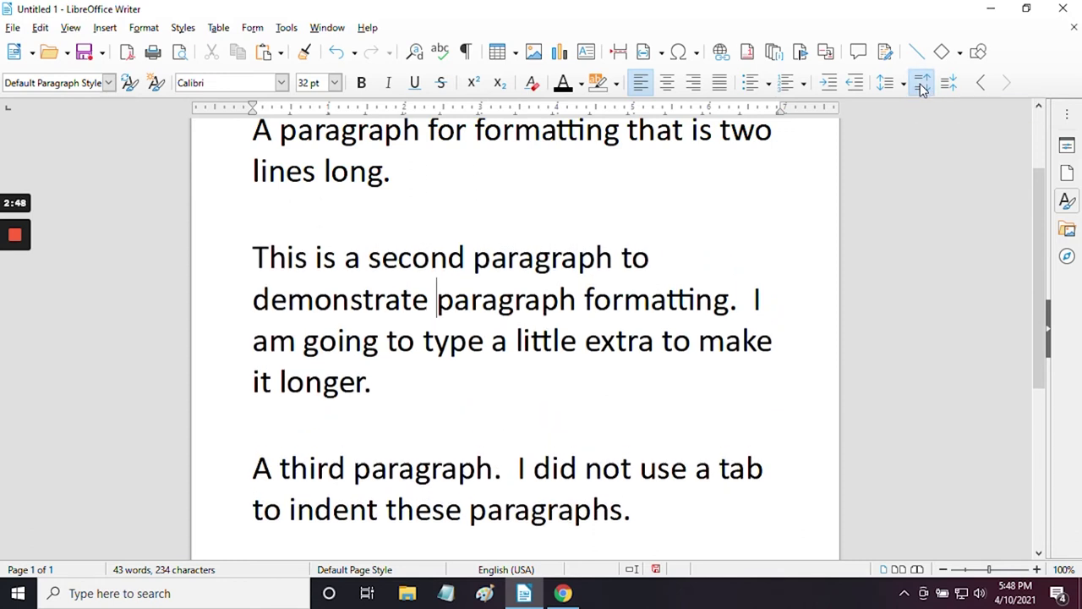
{"action": "left_click", "coordinate": [922, 84]}
{"action": "left_click", "coordinate": [922, 84]}
{"action": "left_click", "coordinate": [921, 84]}
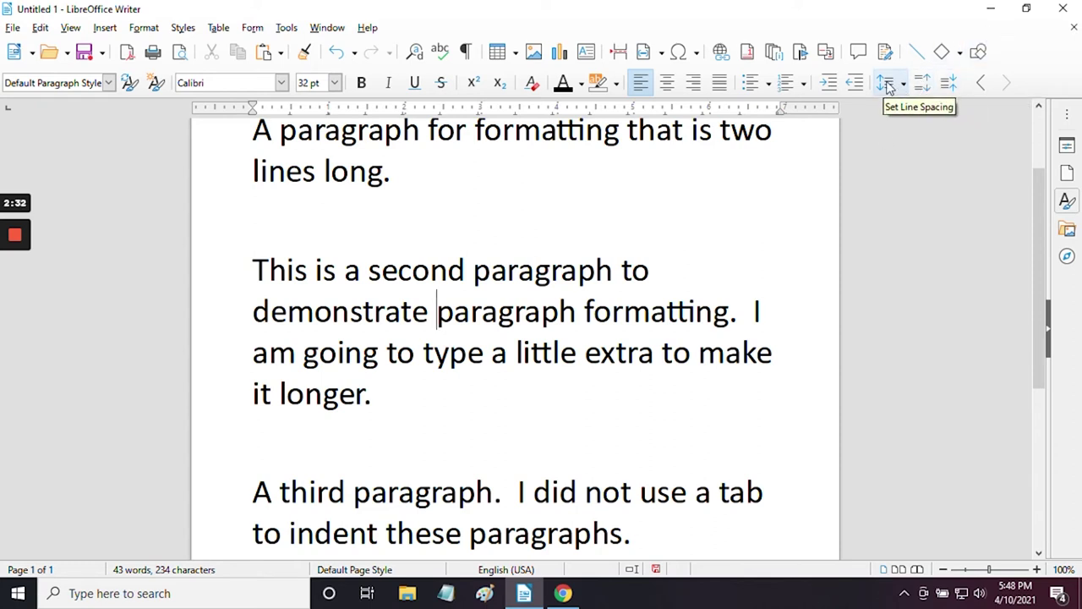
- Decrease the second paragraph's spacing above and below repeatedly to remove the added gaps
{"action": "left_click", "coordinate": [950, 83]}
{"action": "left_click", "coordinate": [950, 83]}
{"action": "left_click", "coordinate": [950, 83]}
{"action": "left_click", "coordinate": [951, 83]}
{"action": "left_click", "coordinate": [950, 83]}
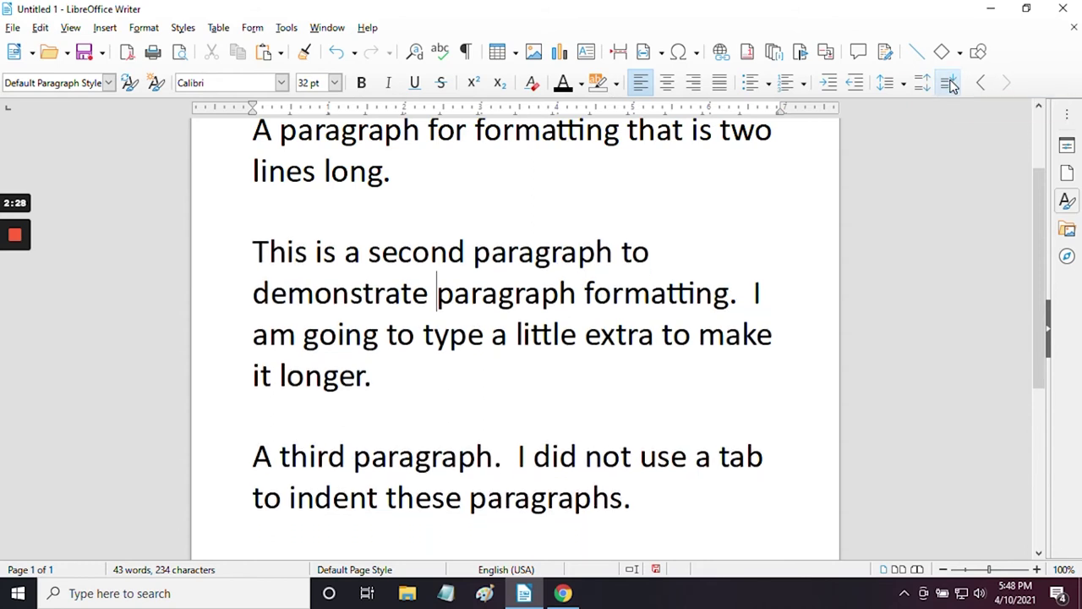
{"action": "left_click", "coordinate": [951, 83]}
{"action": "left_click", "coordinate": [950, 82]}
{"action": "left_click", "coordinate": [950, 83]}
{"action": "left_click", "coordinate": [950, 83]}
{"action": "left_click", "coordinate": [950, 83]}
{"action": "left_click", "coordinate": [951, 83]}
{"action": "left_click", "coordinate": [950, 83]}
{"action": "left_click", "coordinate": [951, 83]}
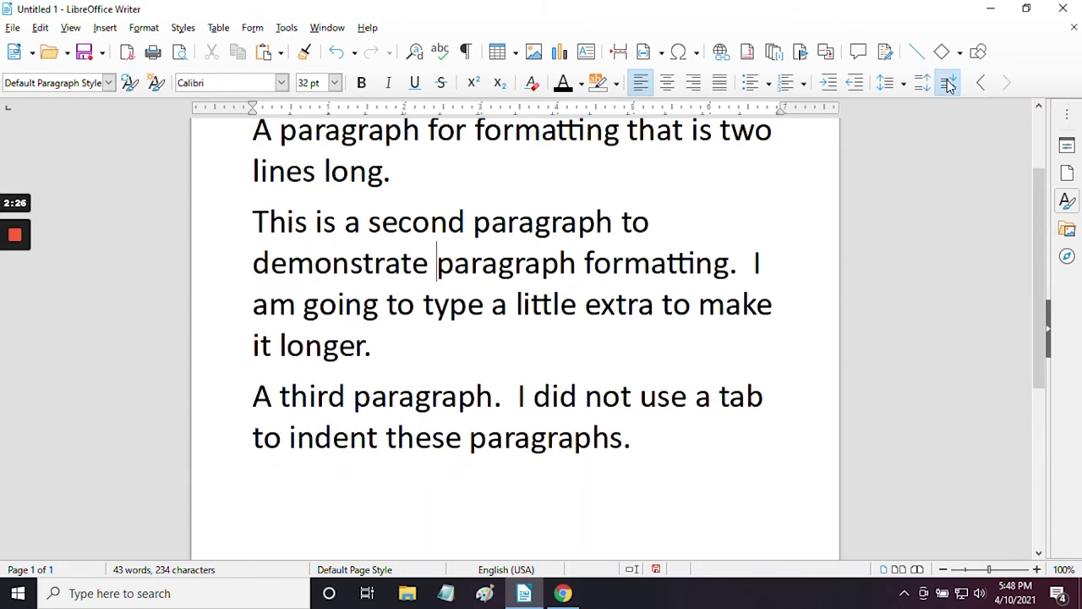
{"action": "left_click", "coordinate": [951, 83]}
{"action": "left_click", "coordinate": [951, 83]}
{"action": "left_click", "coordinate": [951, 83]}
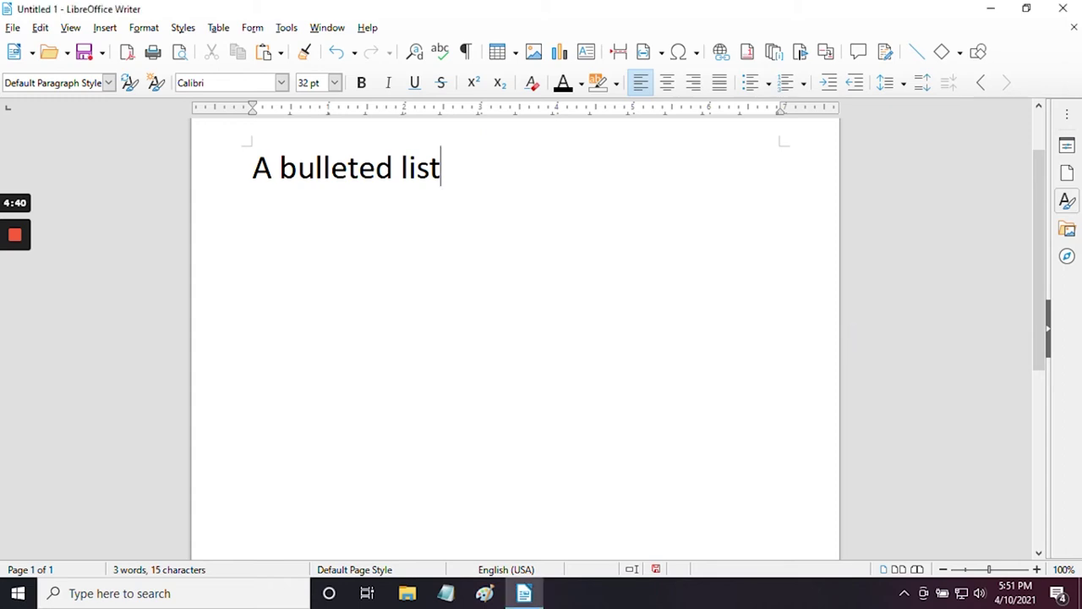
- Start a bulleted list on a new line below "A bulleted list"
{"action": "key", "text": "Return"}
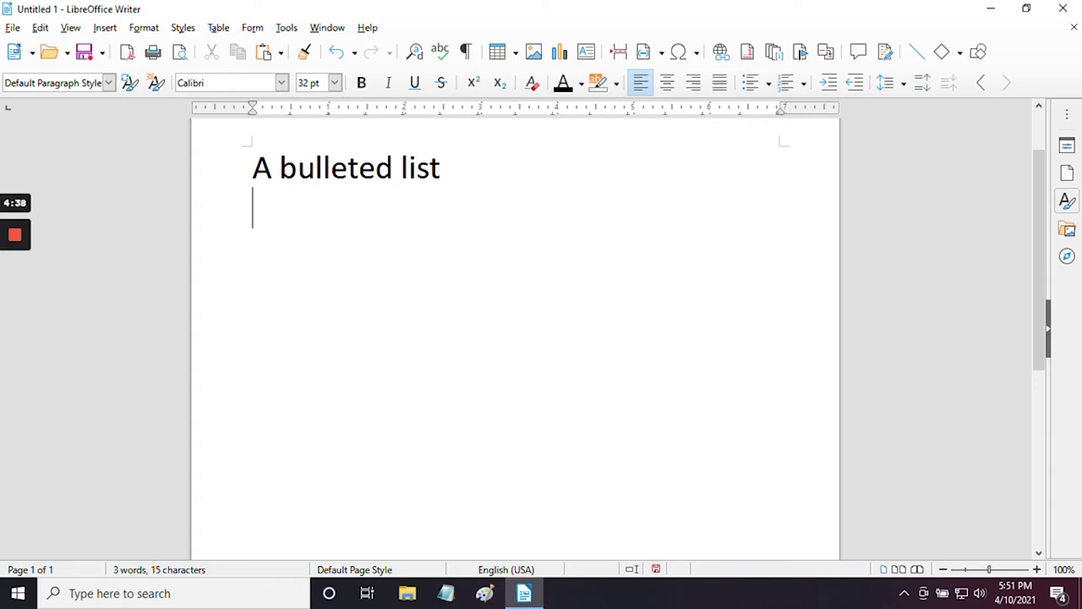
{"action": "left_click", "coordinate": [753, 84]}
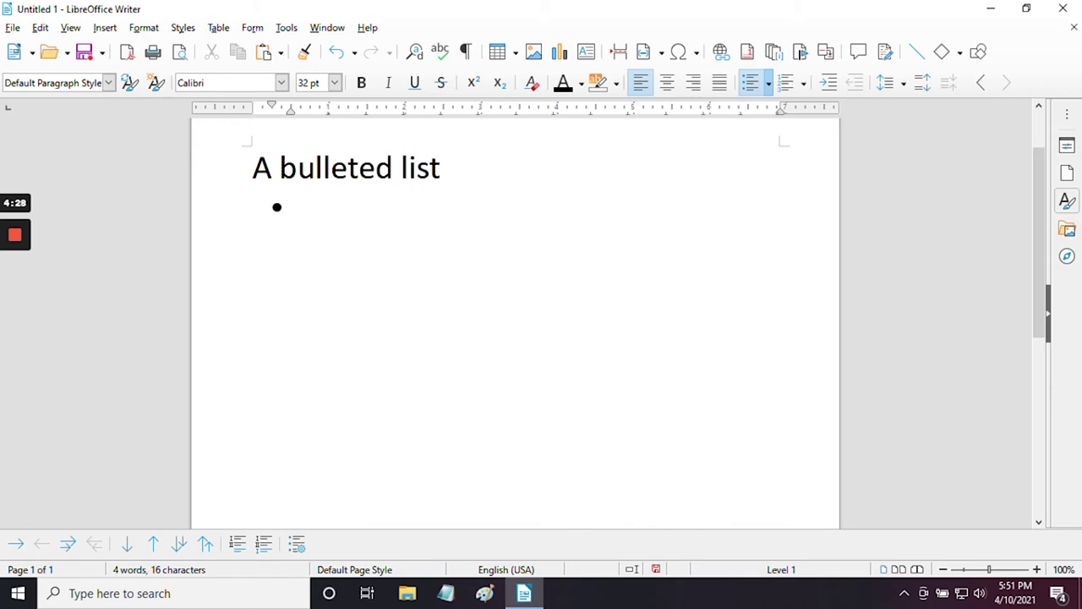
- Examine the available bullet styles and image bullets, leaving the list's current bullet unchanged
{"action": "left_click", "coordinate": [768, 85]}
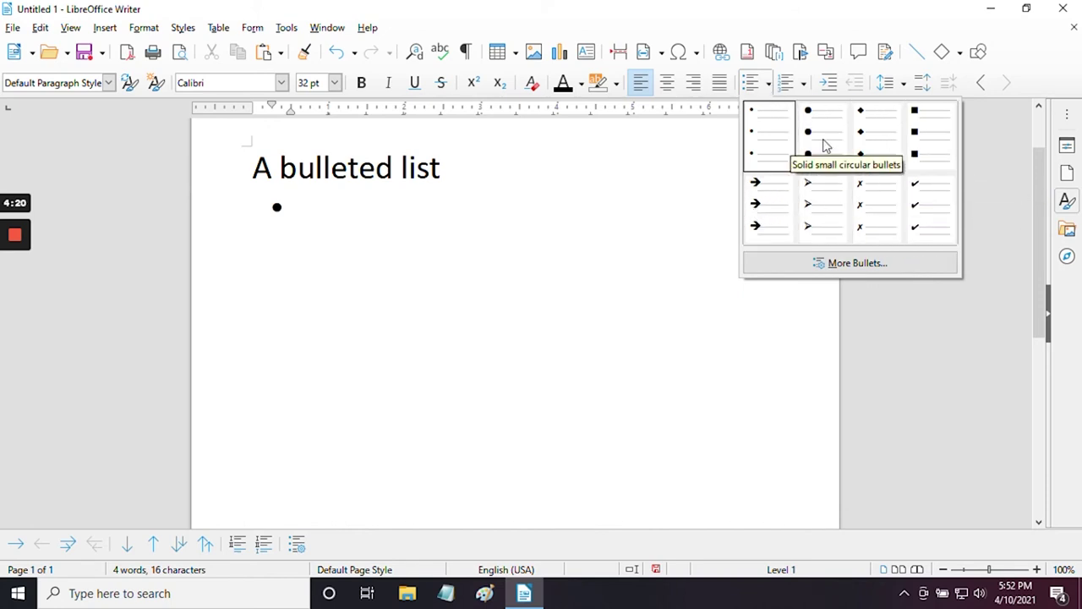
{"action": "left_click", "coordinate": [848, 263]}
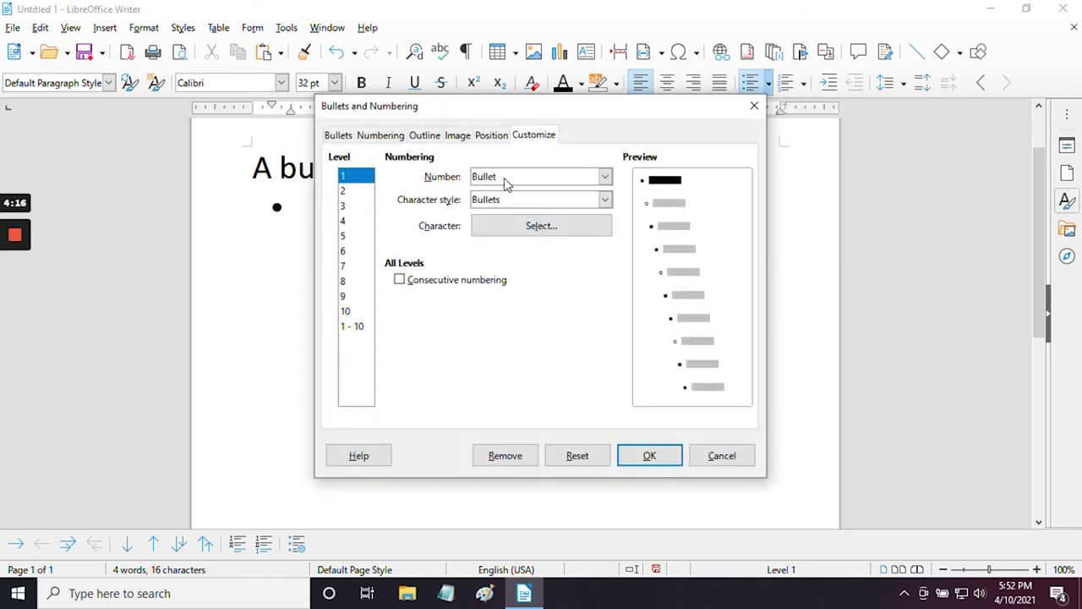
{"action": "left_click", "coordinate": [458, 136]}
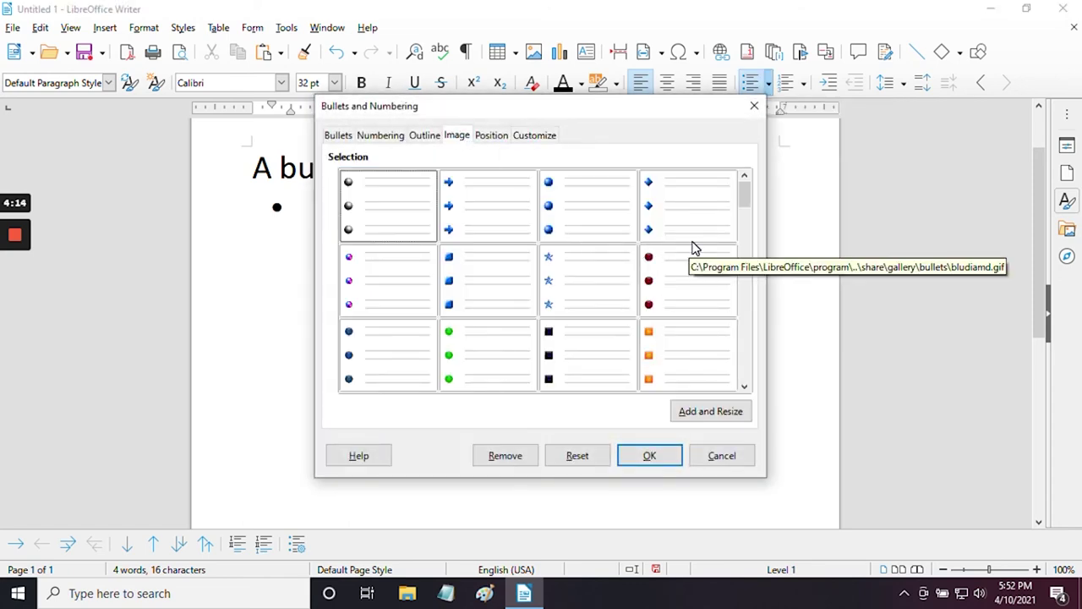
{"action": "mouse_move", "coordinate": [747, 196]}
{"action": "left_mouse_down"}
{"action": "mouse_move", "coordinate": [729, 309]}
{"action": "mouse_move", "coordinate": [736, 395]}
{"action": "mouse_move", "coordinate": [743, 187]}
{"action": "left_mouse_up"}
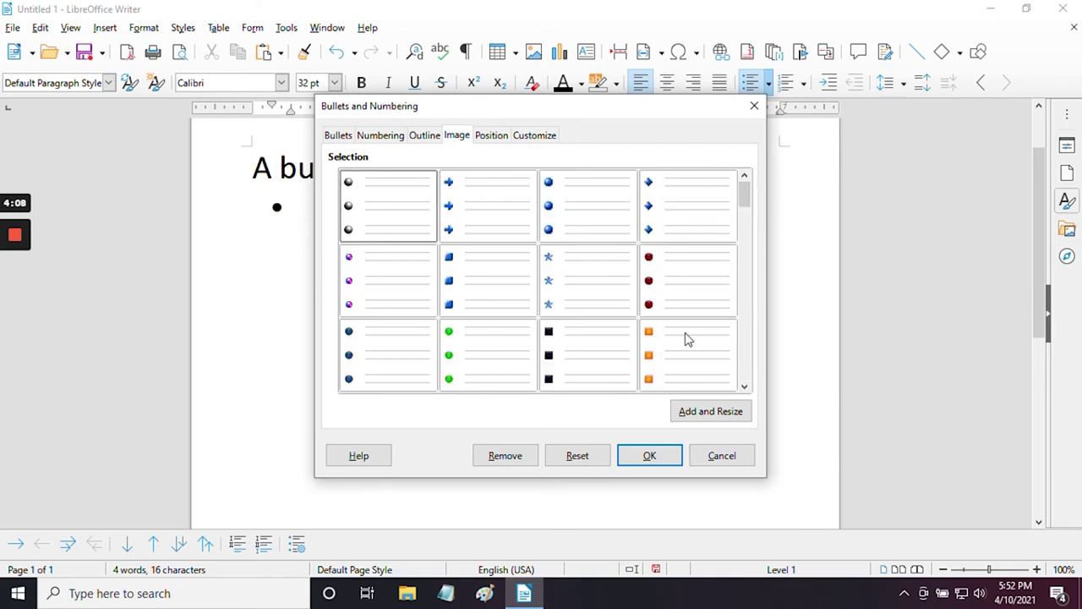
{"action": "left_click", "coordinate": [747, 459]}
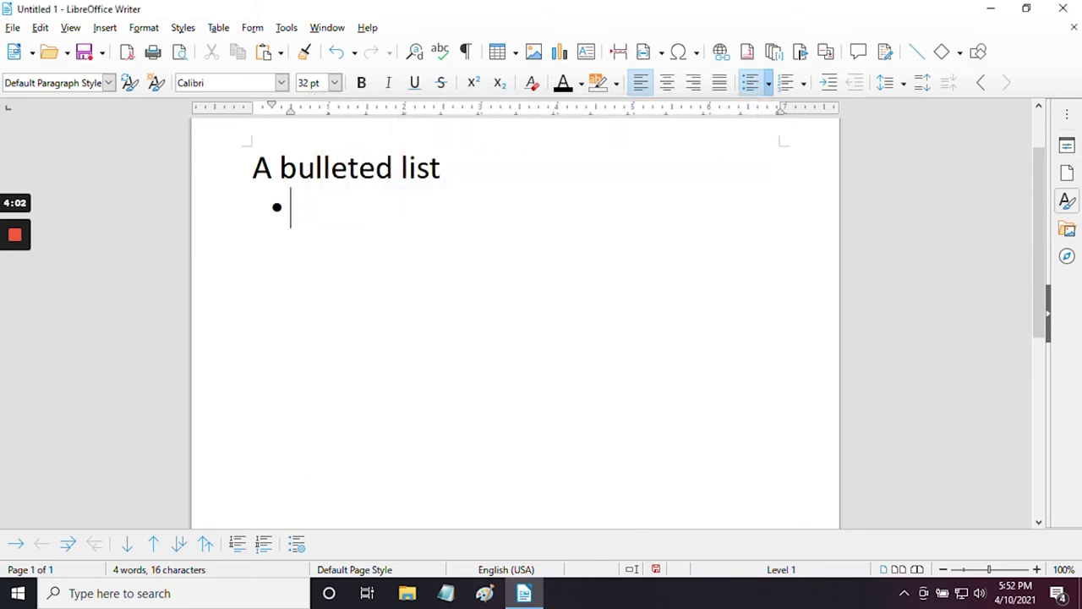
- Enter "cars" and "trucks" as the first two bulleted items
{"action": "type", "text": "cars"}
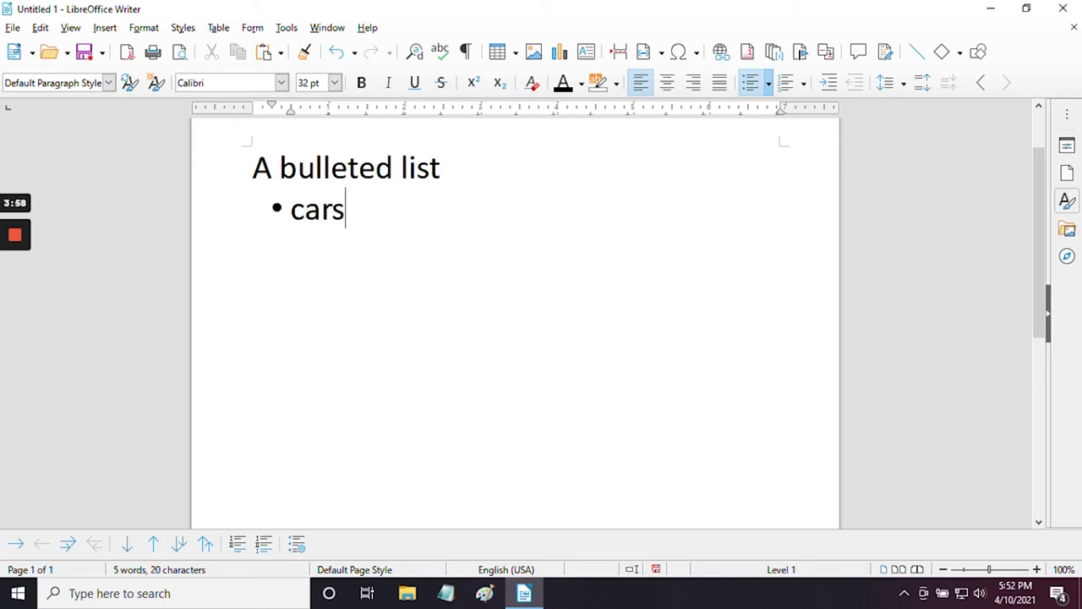
{"action": "key", "text": "Return"}
{"action": "type", "text": "trucks"}
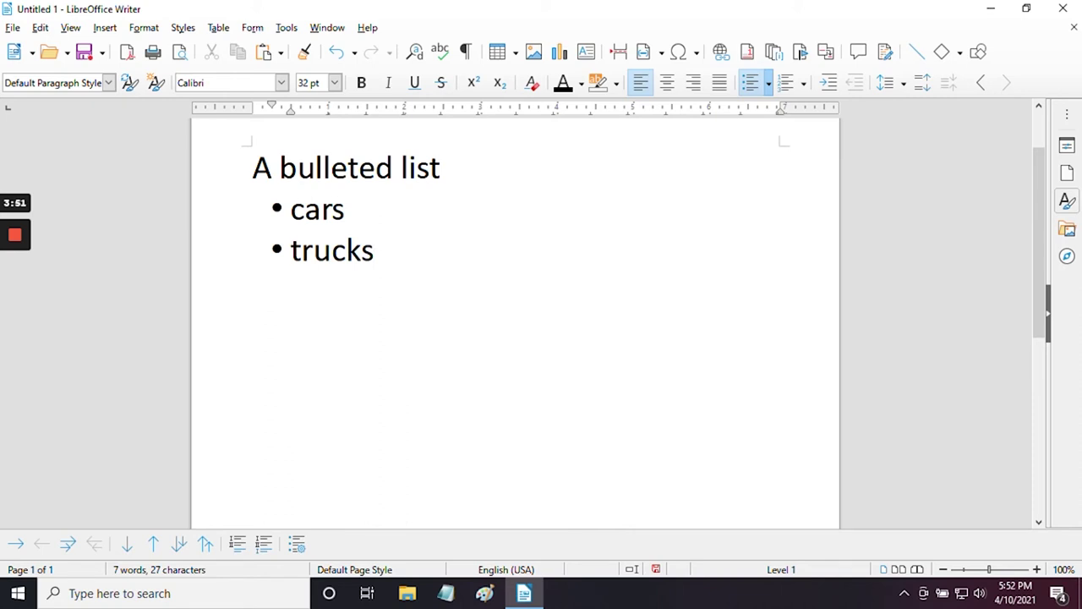
- Add "wheels" and "doors" as second-level bullets beneath "trucks"
{"action": "key", "text": "Return"}
{"action": "key", "text": "Tab"}
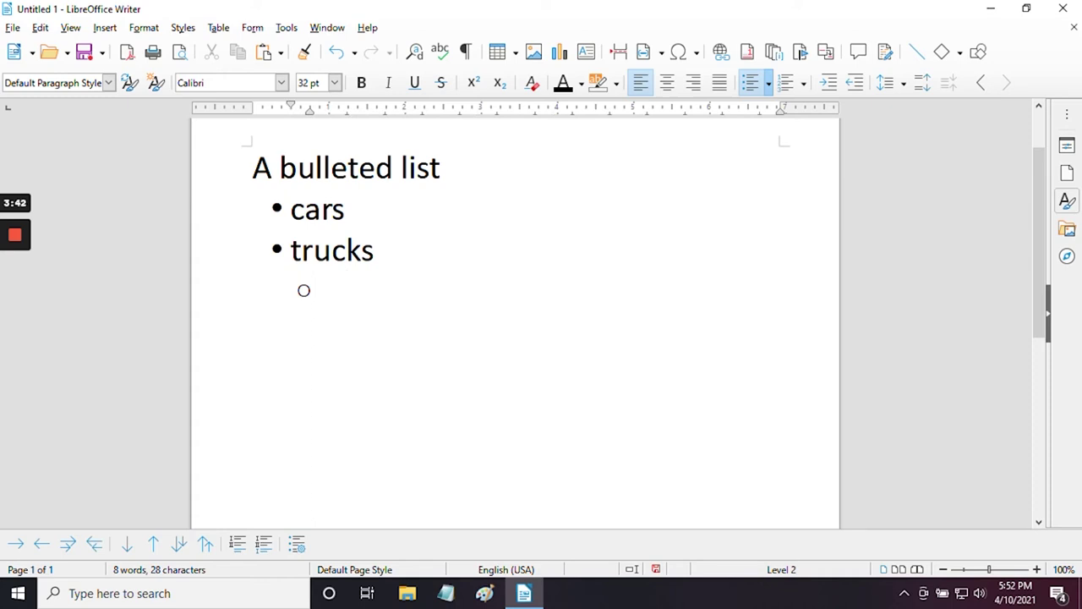
{"action": "type", "text": "wheels"}
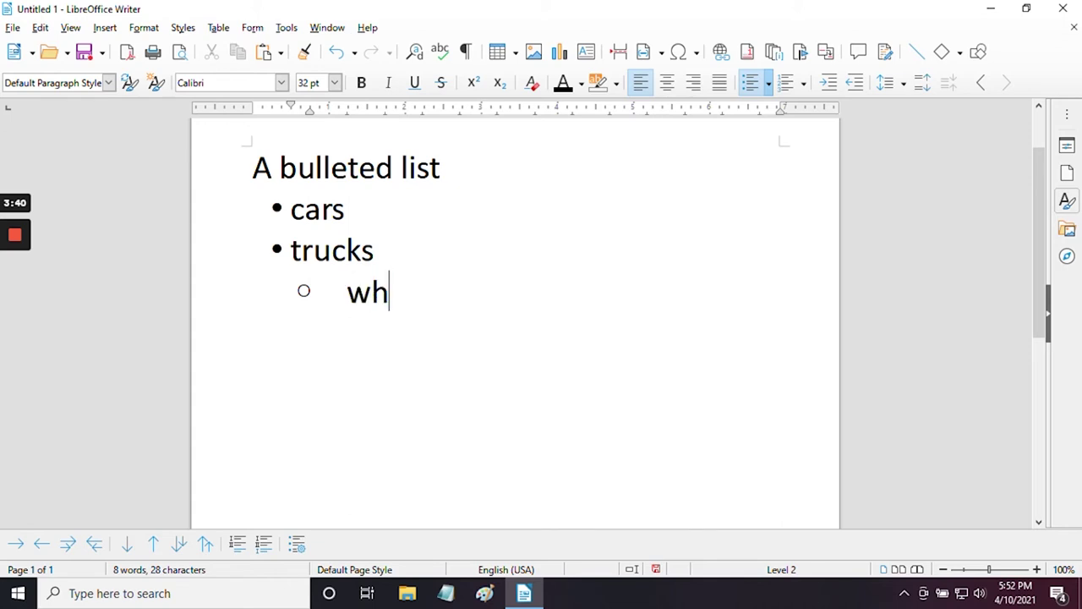
{"action": "key", "text": "Return"}
{"action": "type", "text": "doors"}
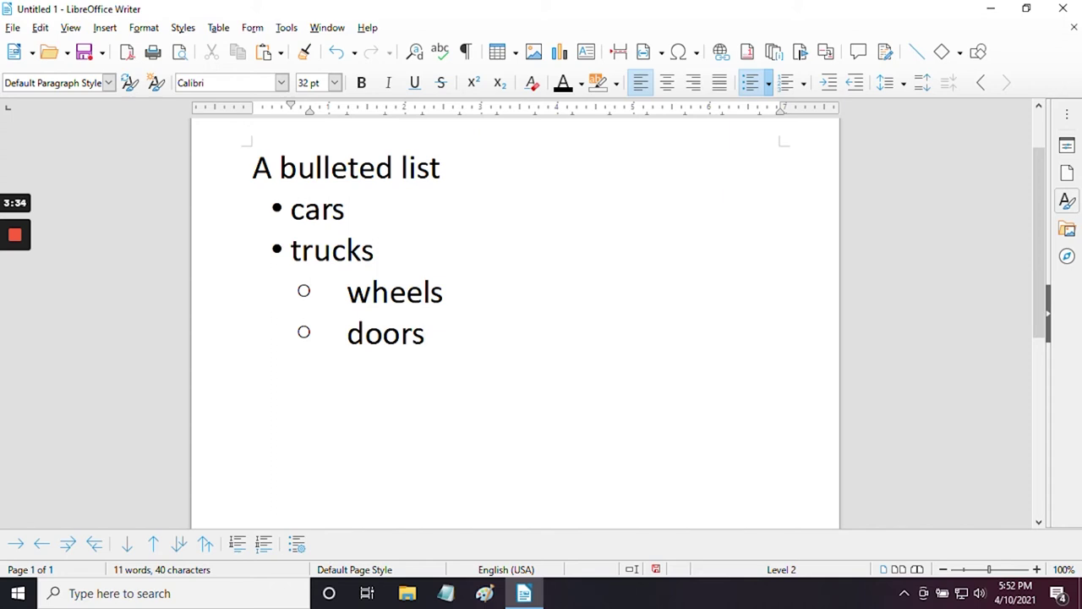
- Add "planes" as a first-level bullet after "doors" and begin a second-level bullet beneath it
{"action": "key", "text": "Return"}
{"action": "key", "text": "Tab"}
{"action": "key", "text": "shift+Tab"}
{"action": "key", "text": "shift+Tab"}
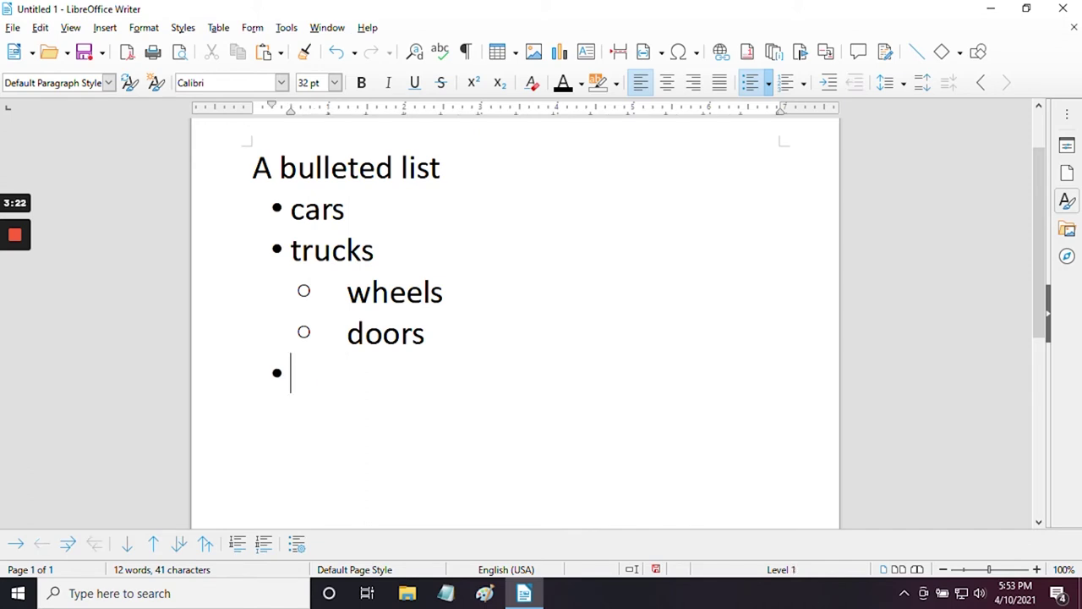
{"action": "type", "text": "planes"}
{"action": "key", "text": "Return"}
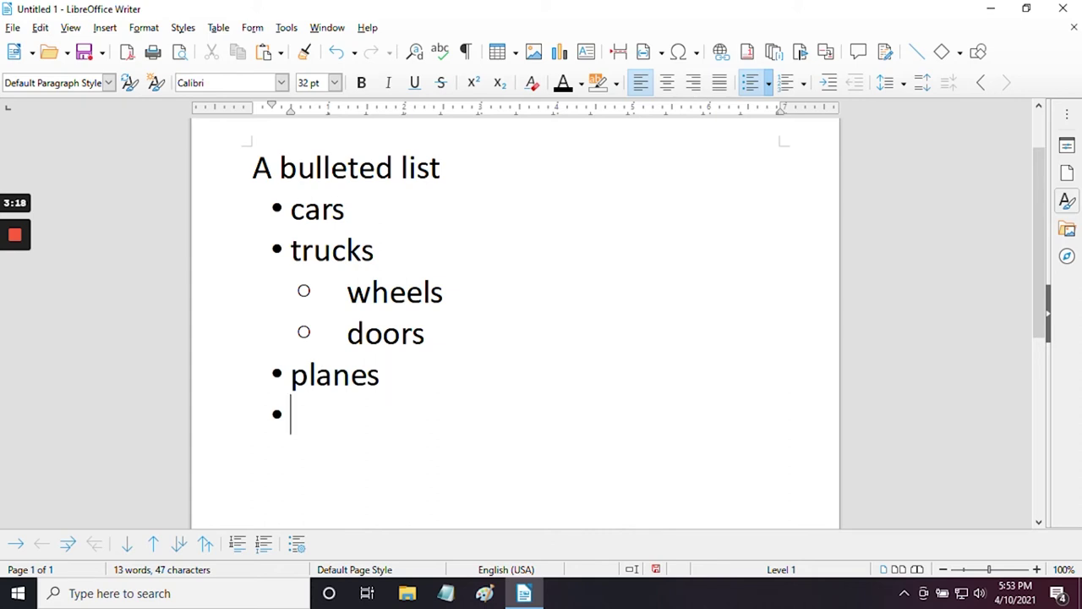
{"action": "key", "text": "Tab"}
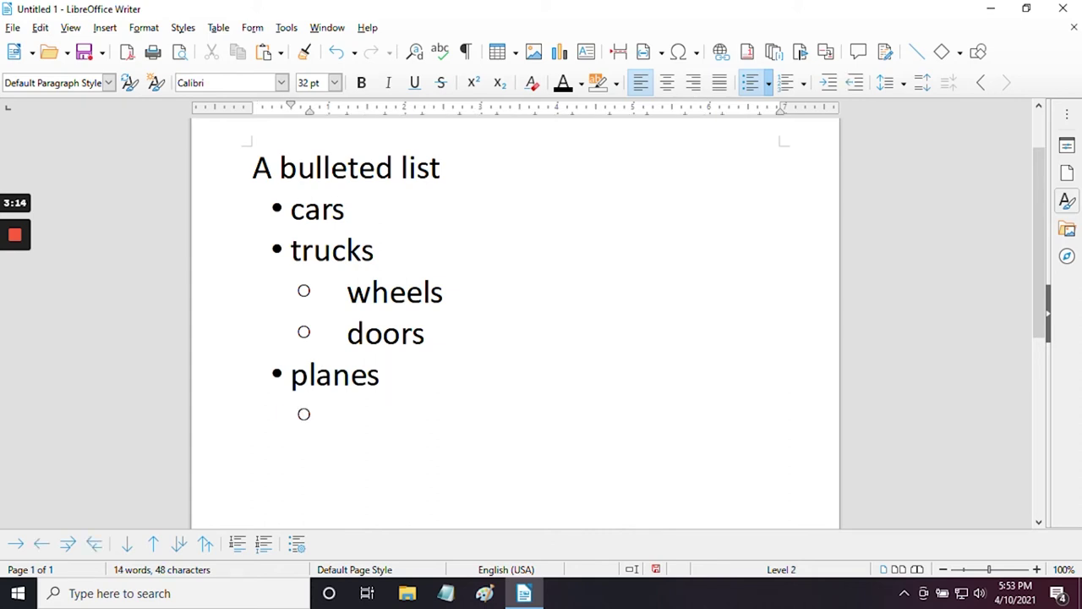
- Try the arrowhead bullet style on the second-level items and undo the style change
{"action": "left_click", "coordinate": [770, 84]}
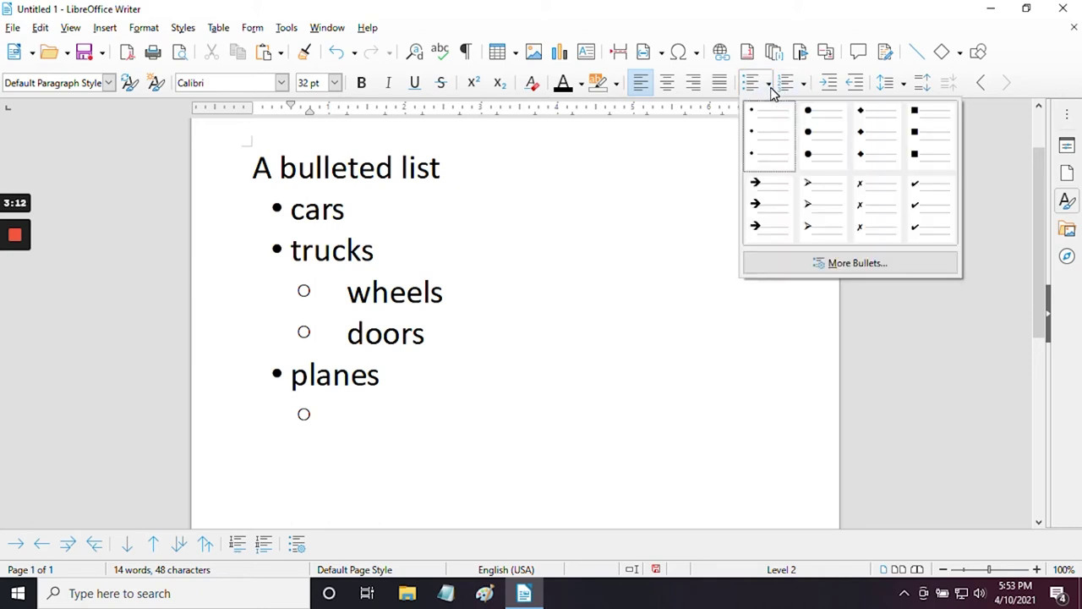
{"action": "left_click", "coordinate": [819, 211]}
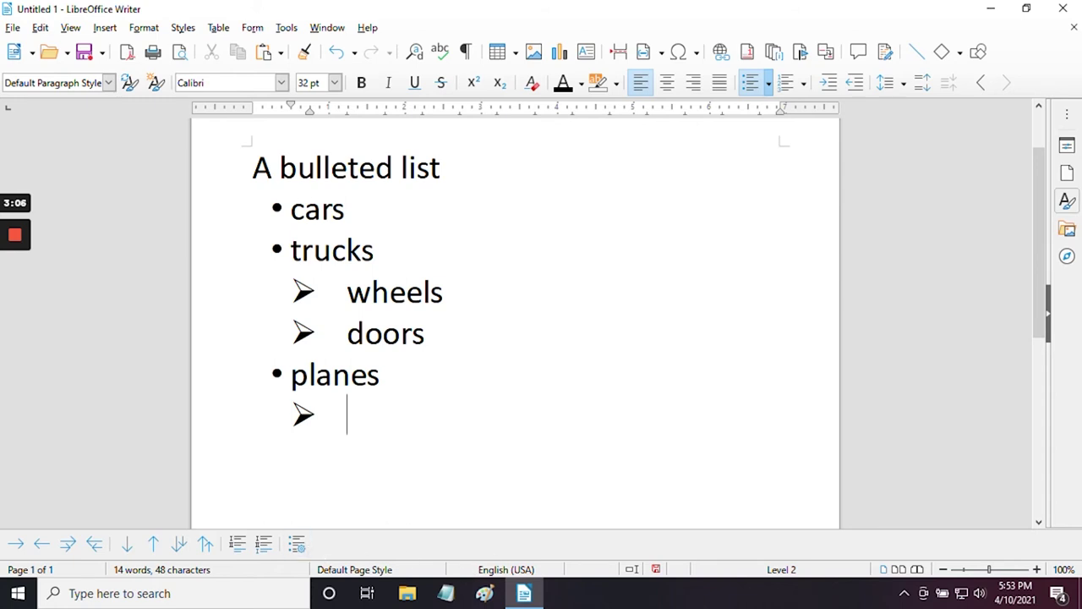
{"action": "left_click", "coordinate": [336, 54]}
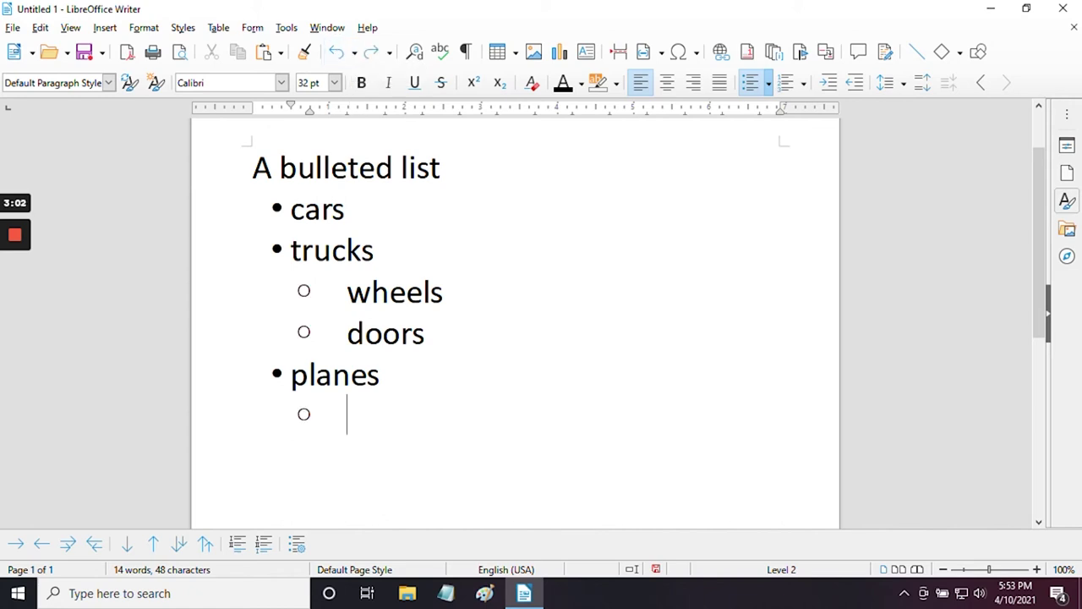
- Enter "wings" as the second-level bullet under "planes" and end the bulleted list on the following line
{"action": "type", "text": "wings"}
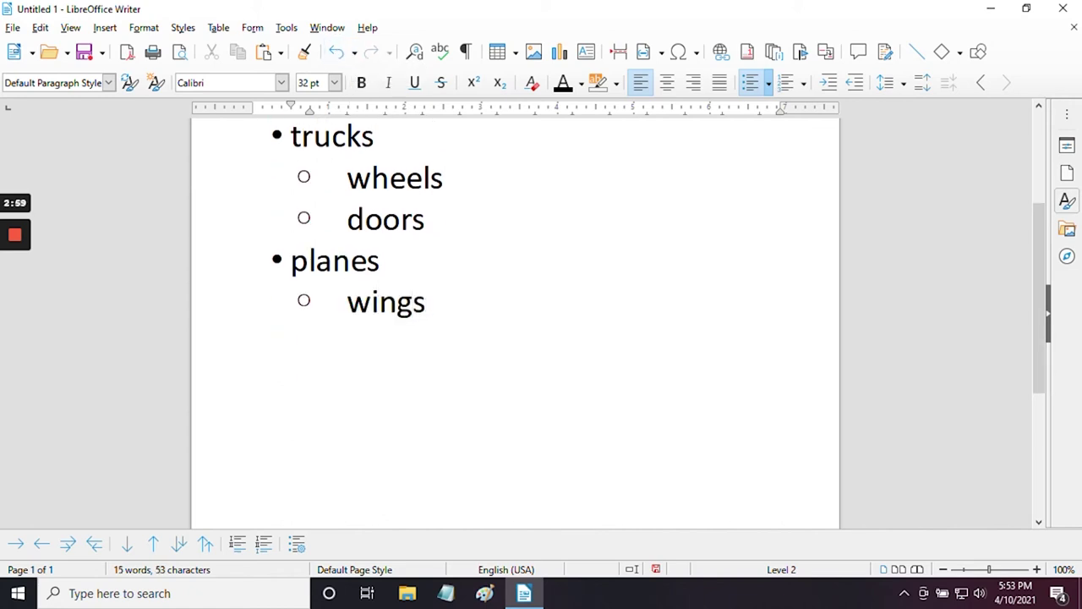
{"action": "key", "text": "Return"}
{"action": "left_click", "coordinate": [751, 83]}
{"action": "key", "text": "BackSpace"}
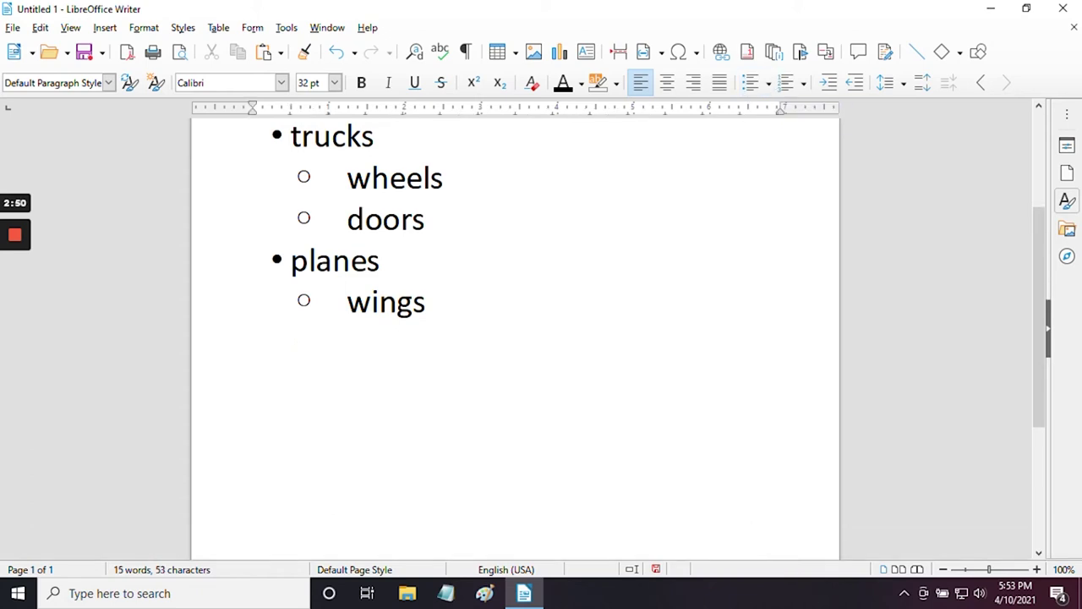
- Enter "numbered list" as plain text below the bullets and start a numbered list on the next line
{"action": "type", "text": "numbers"}
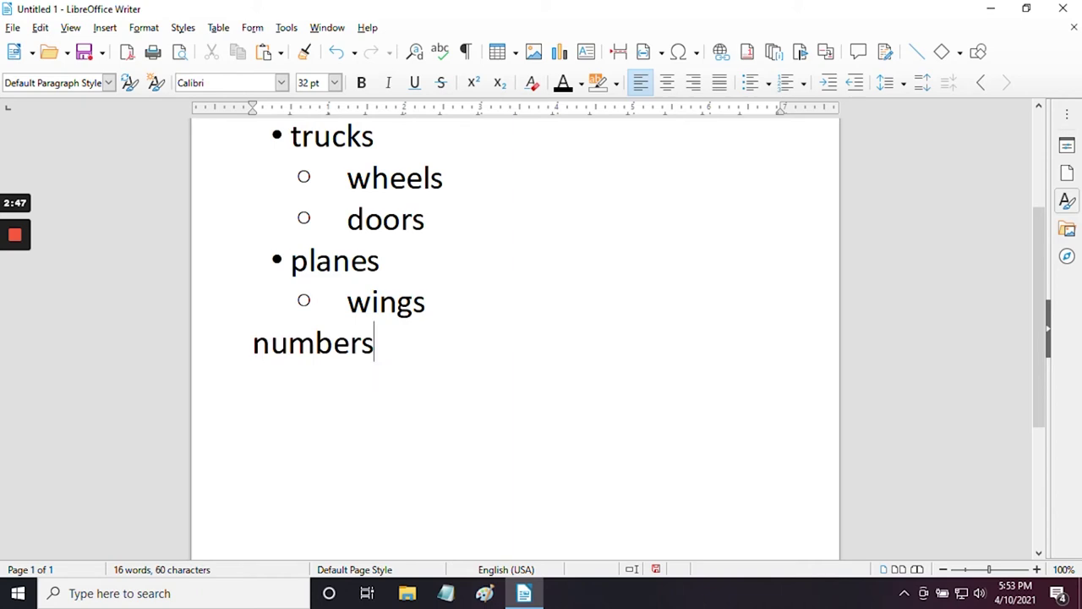
{"action": "key", "text": "BackSpace"}
{"action": "type", "text": "ed list"}
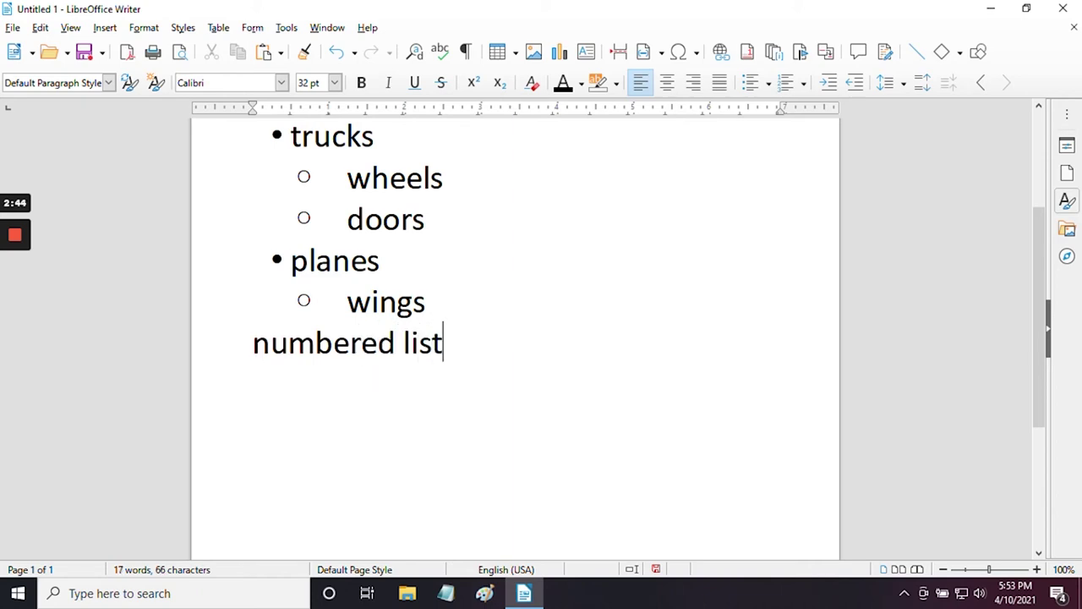
{"action": "key", "text": "Return"}
{"action": "scroll", "coordinate": [516, 338], "scroll_direction": "down", "scroll_amount": 1}
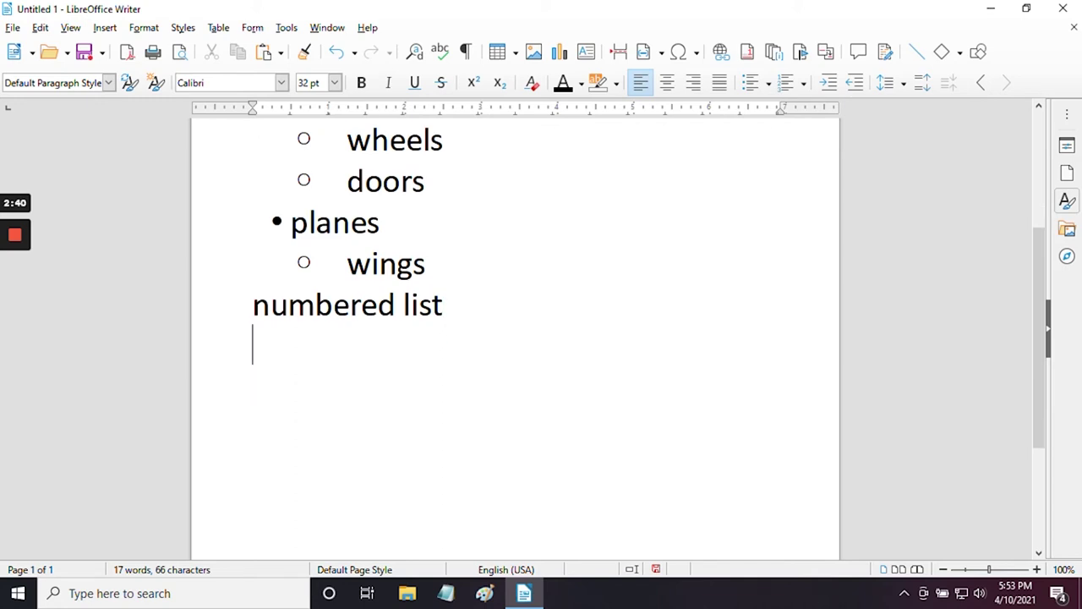
{"action": "scroll", "coordinate": [516, 338], "scroll_direction": "down", "scroll_amount": 1}
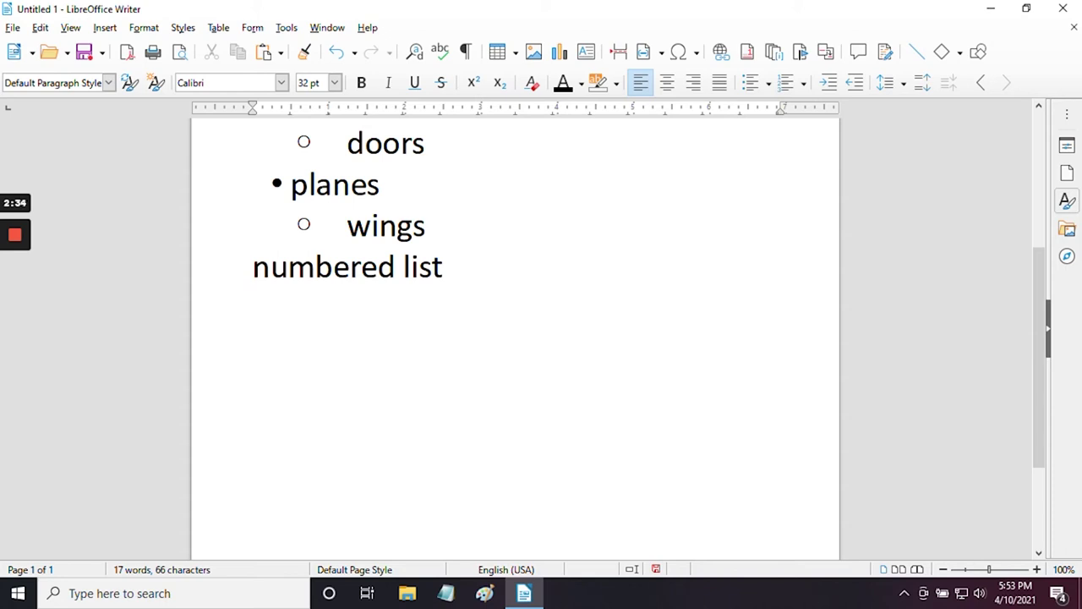
{"action": "left_click", "coordinate": [788, 87]}
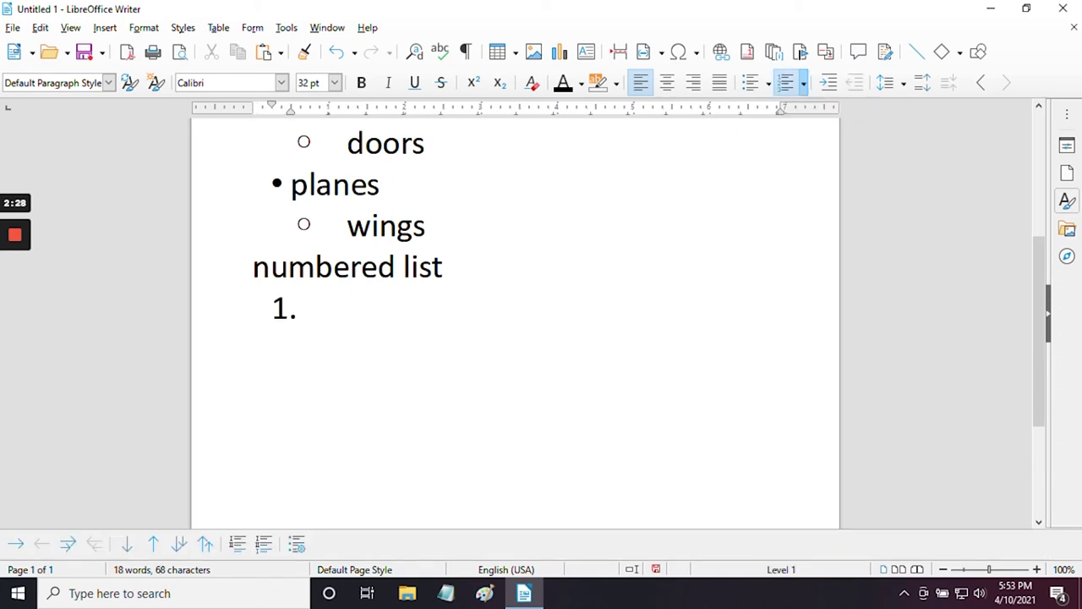
- Enter "sox" and "cubs" as the first two items of the numbered list
{"action": "type", "text": "sox"}
{"action": "key", "text": "Return"}
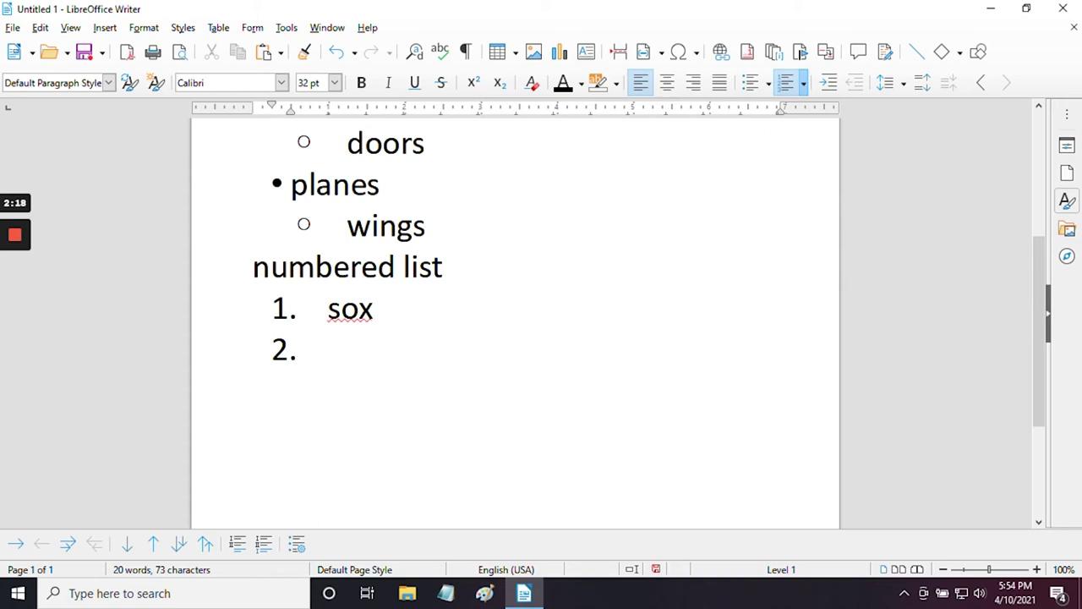
{"action": "type", "text": "cubs"}
{"action": "key", "text": "Return"}
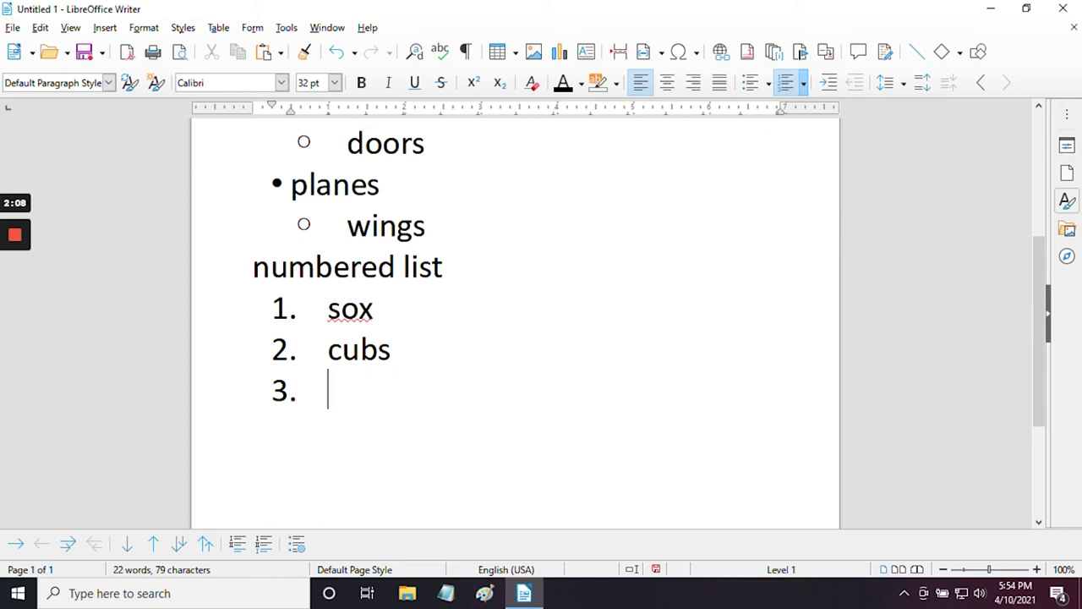
- Add "players" and "fans" as second-level items under "cubs" and return the following item to the first level
{"action": "key", "text": "Tab"}
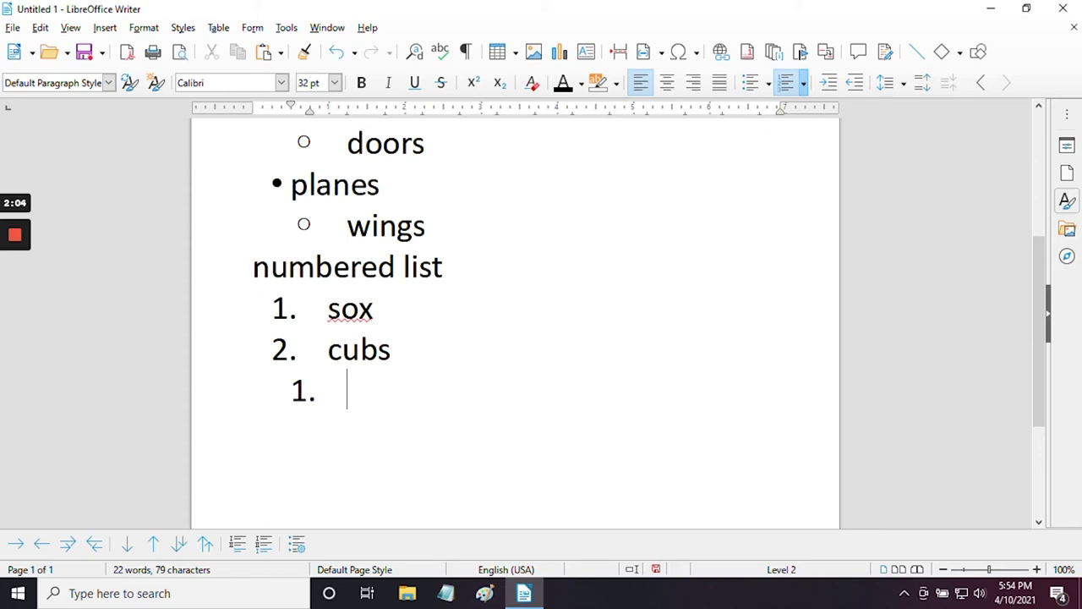
{"action": "type", "text": "players"}
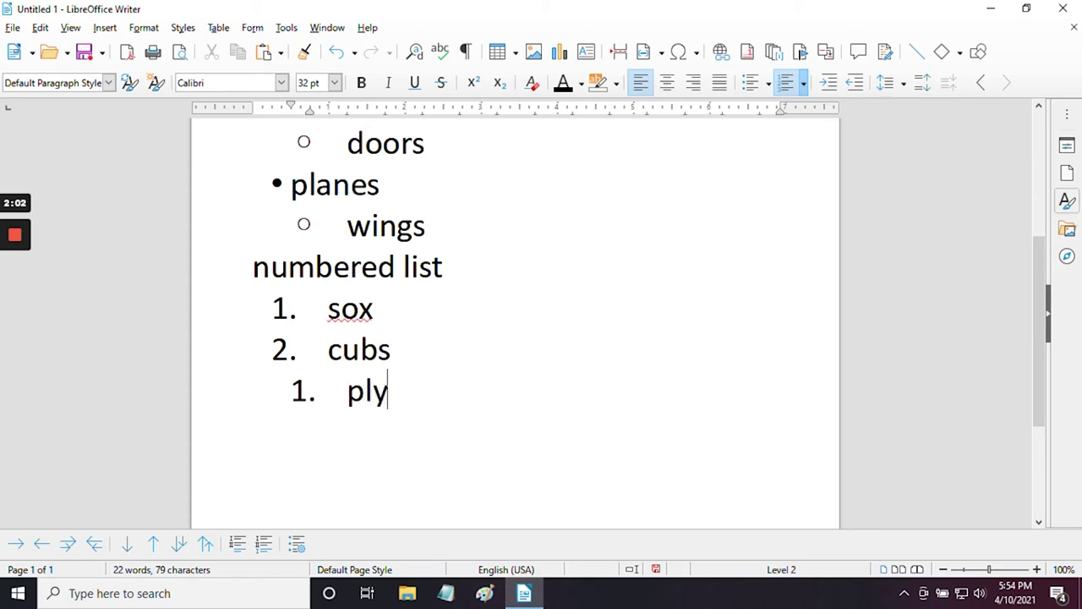
{"action": "key", "text": "Return"}
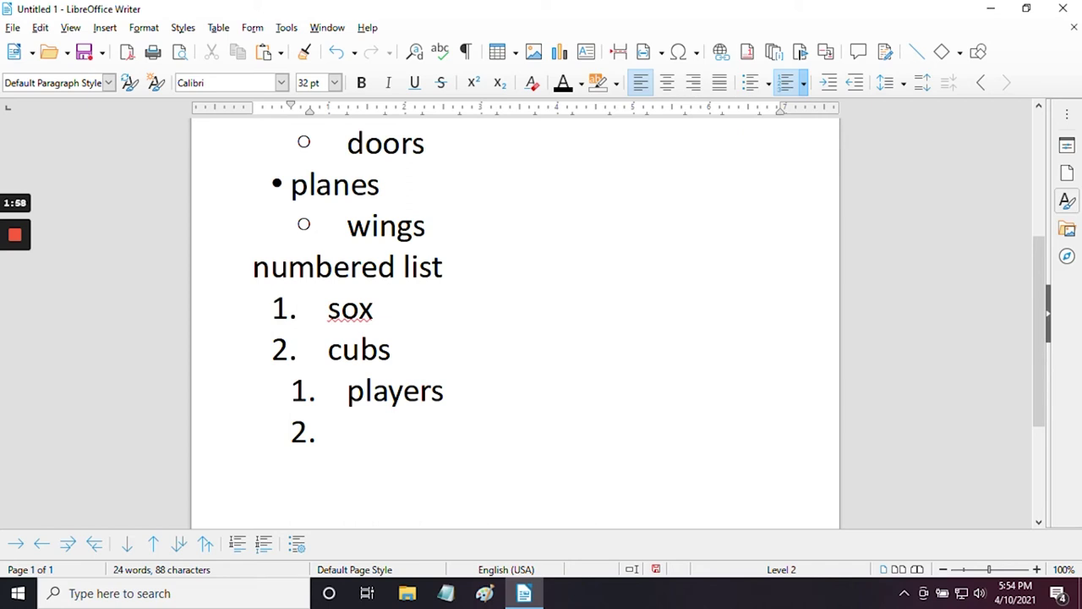
{"action": "type", "text": "fans"}
{"action": "key", "text": "Return"}
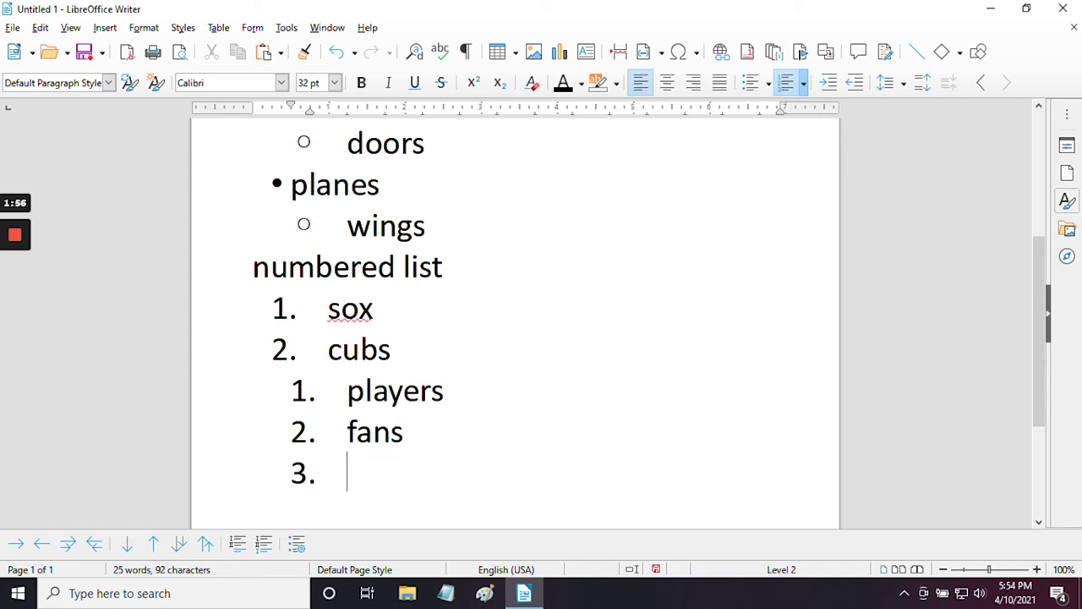
{"action": "key", "text": "Tab"}
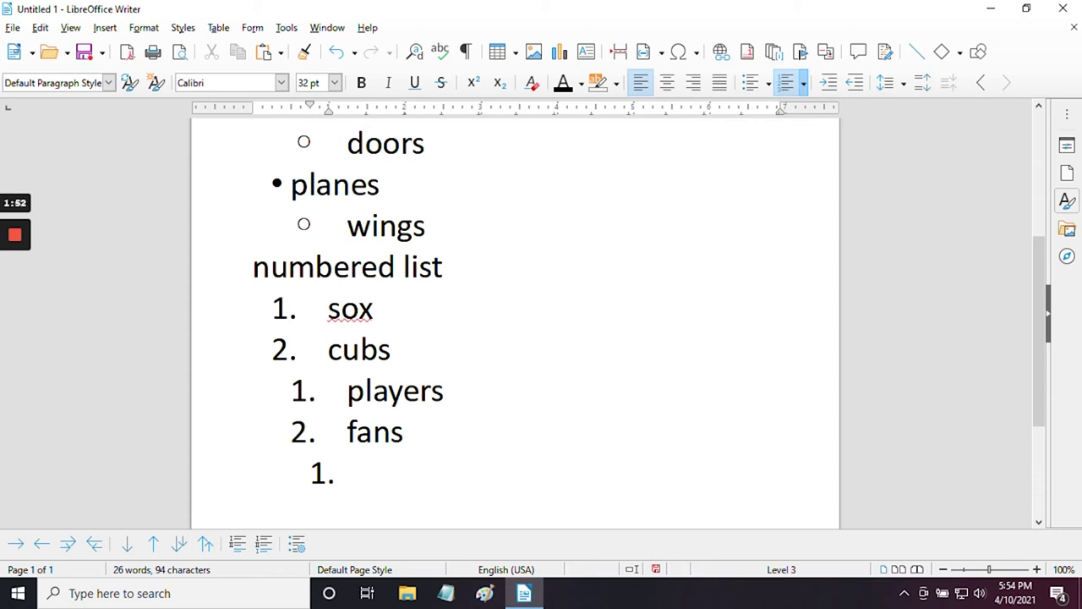
{"action": "key", "text": "shift+Tab"}
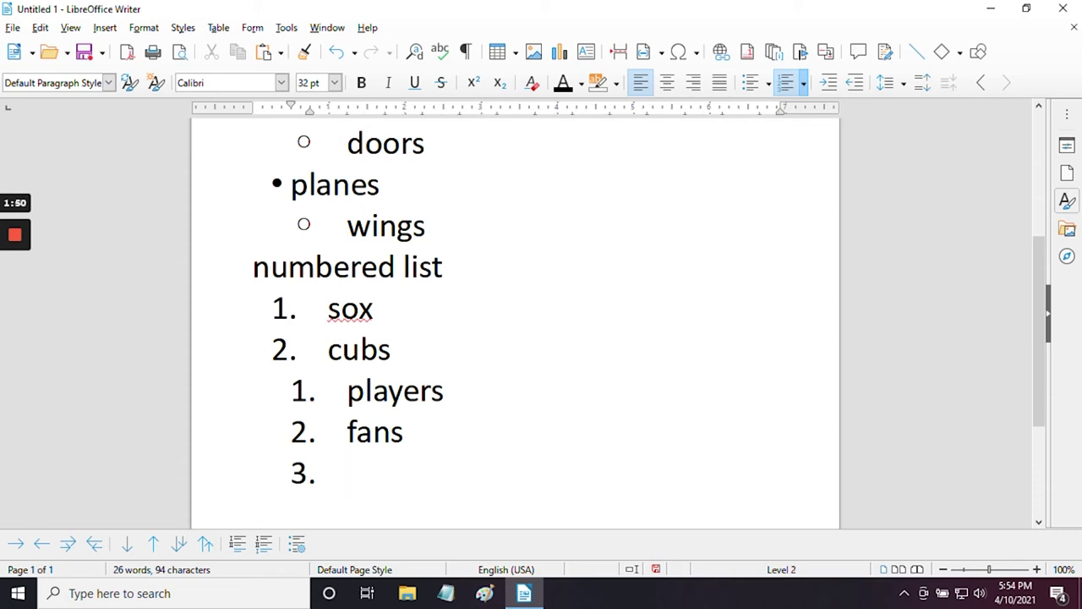
{"action": "key", "text": "shift+Tab"}
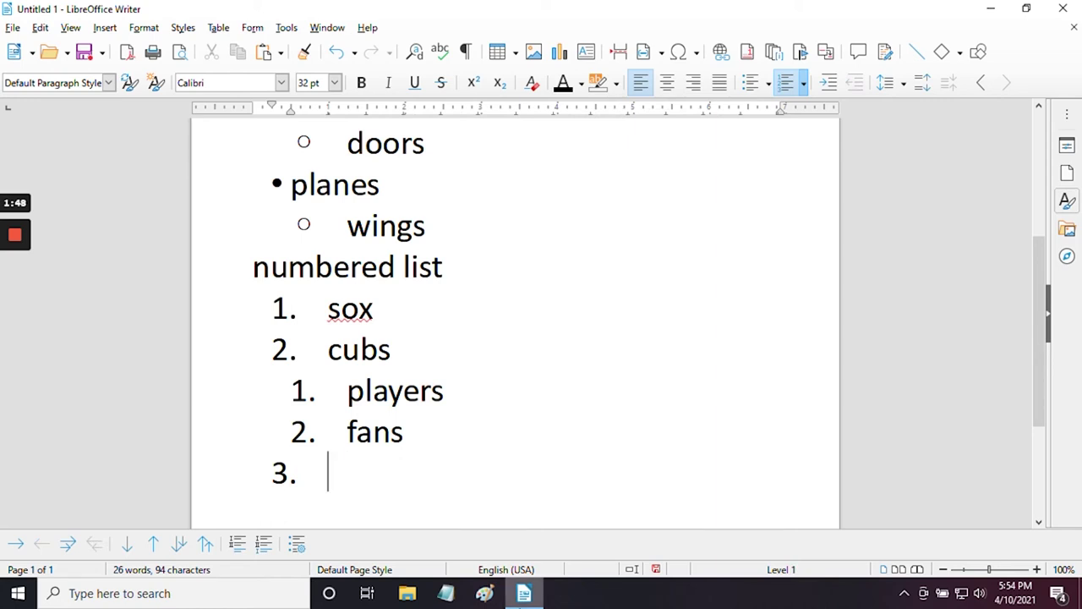
- Change the first-level numbering to the (a) (b) (c) style and enter "bears" as the item after "fans"
{"action": "left_click", "coordinate": [803, 83]}
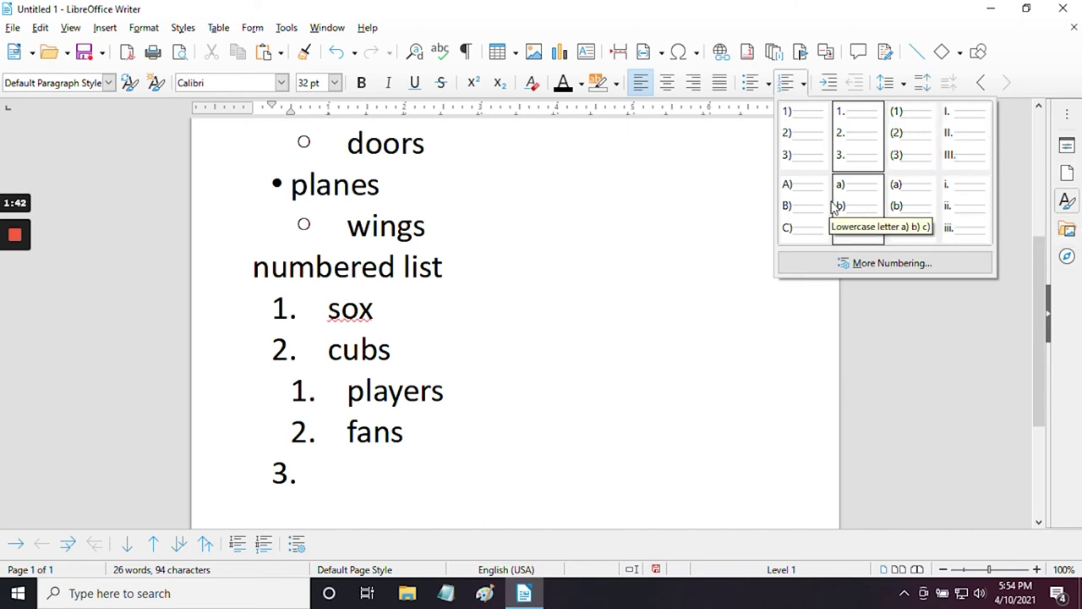
{"action": "left_click", "coordinate": [909, 211]}
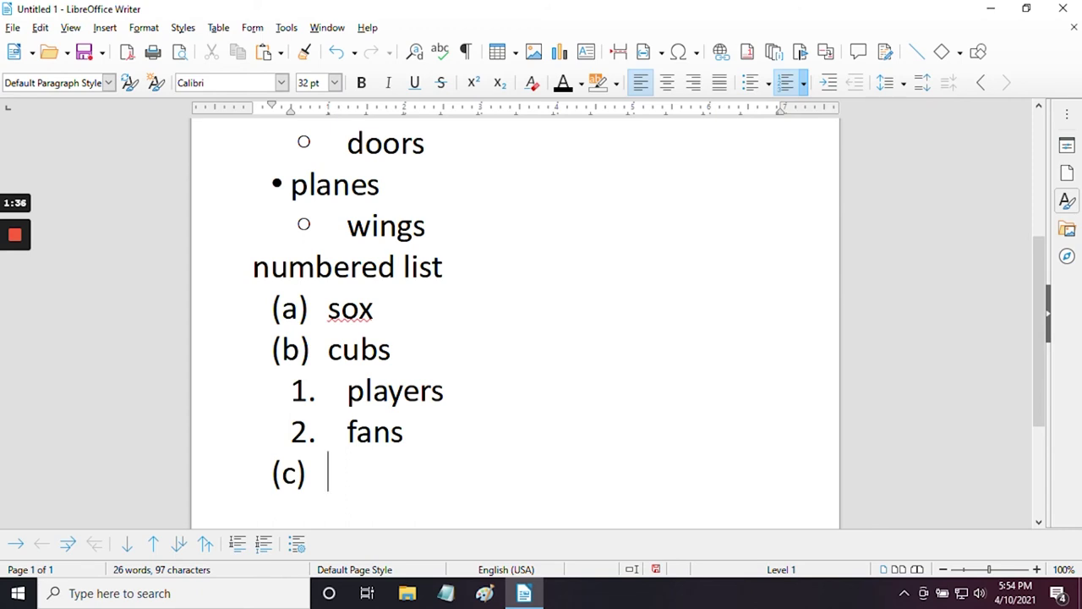
{"action": "scroll", "coordinate": [516, 321], "scroll_direction": "down", "scroll_amount": 2}
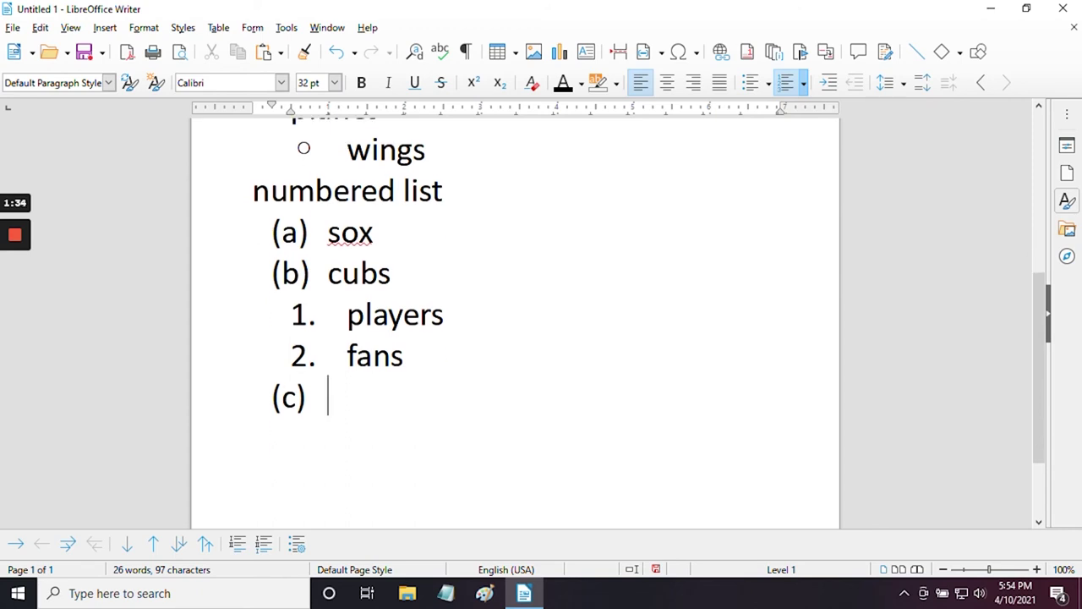
{"action": "scroll", "coordinate": [516, 321], "scroll_direction": "down", "scroll_amount": 1}
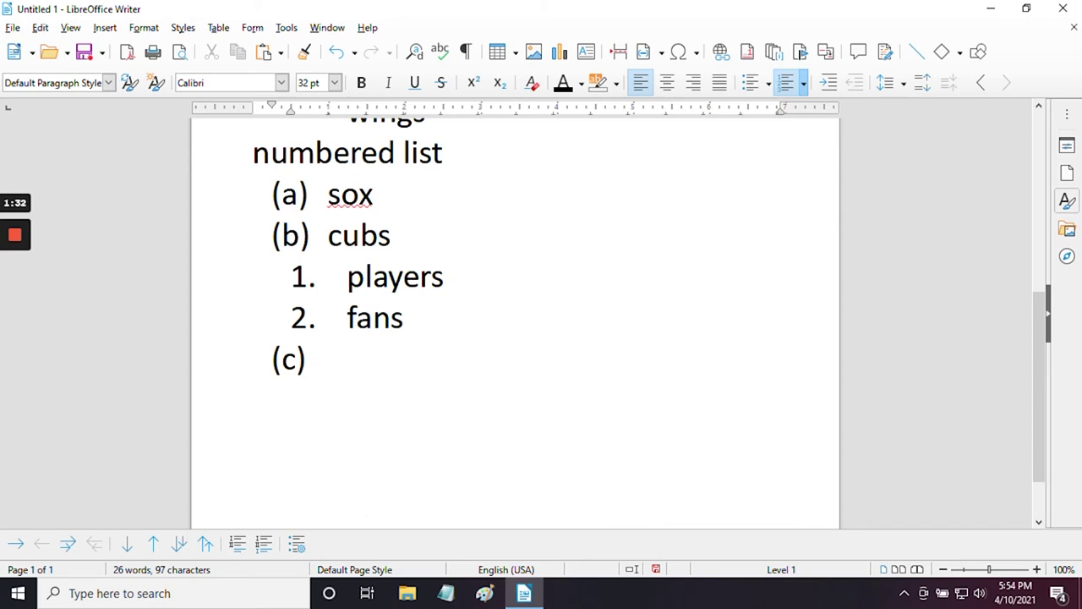
{"action": "type", "text": "bea"}
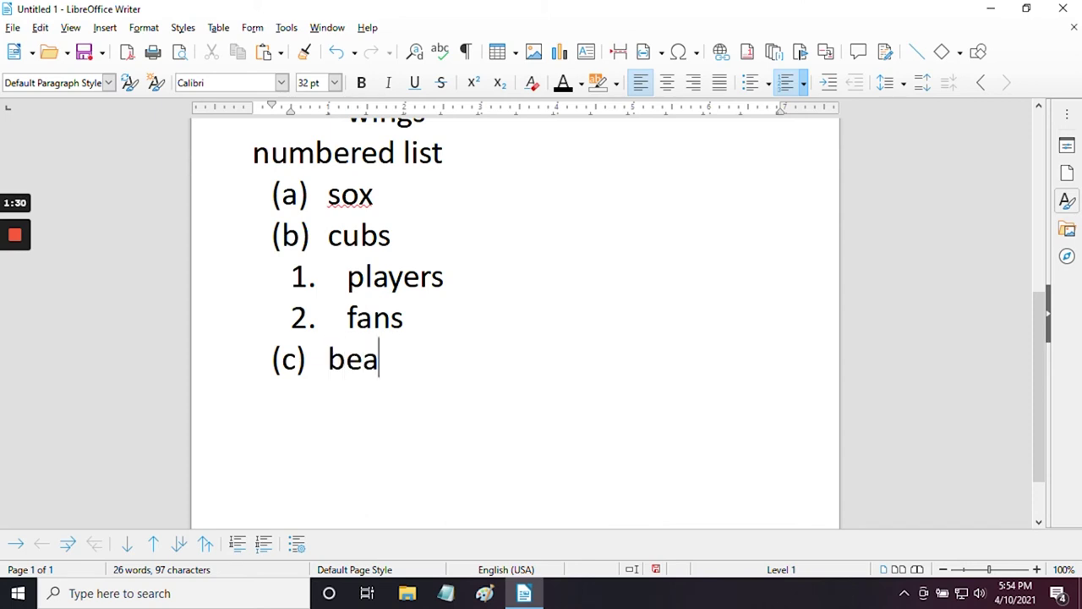
{"action": "type", "text": "rs"}
{"action": "key", "text": "Return"}
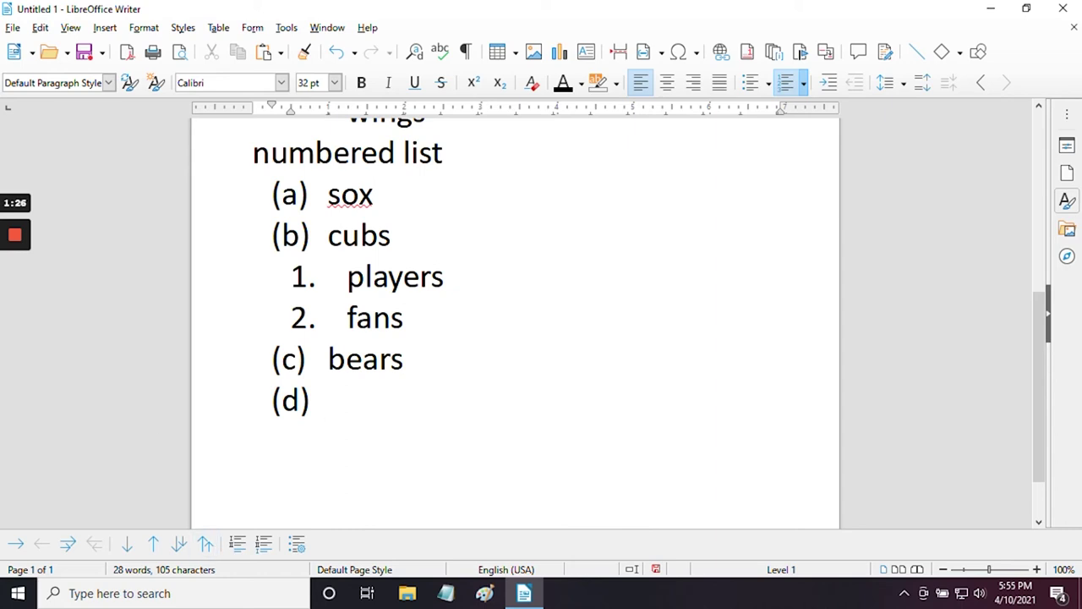
- Try the small round bullet style on the first-level items in Bullets and Numbering and undo the change
{"action": "left_click", "coordinate": [803, 82]}
{"action": "left_click", "coordinate": [892, 264]}
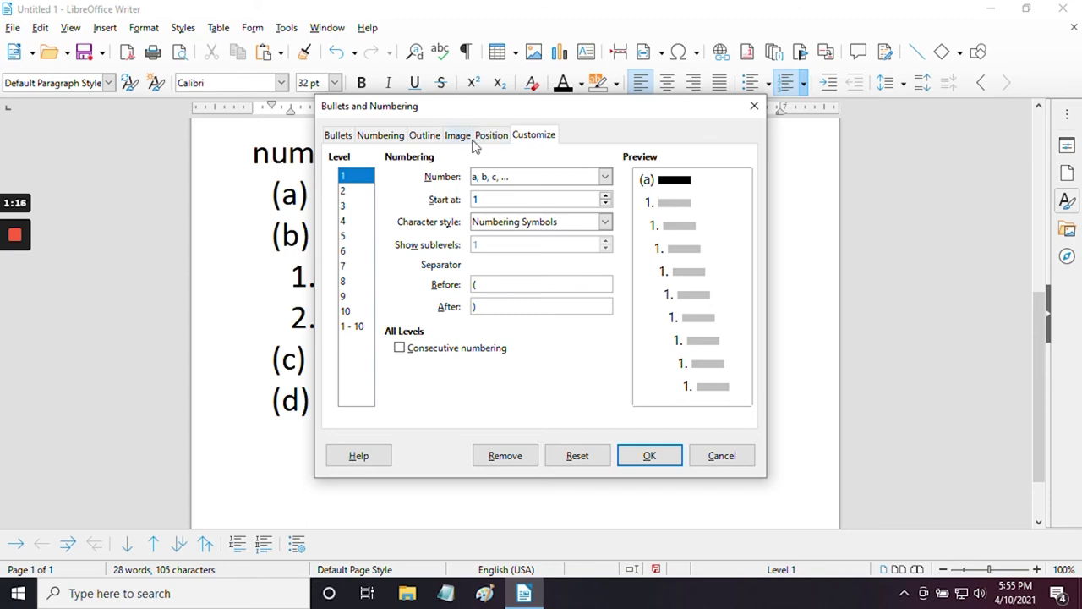
{"action": "left_click", "coordinate": [341, 138]}
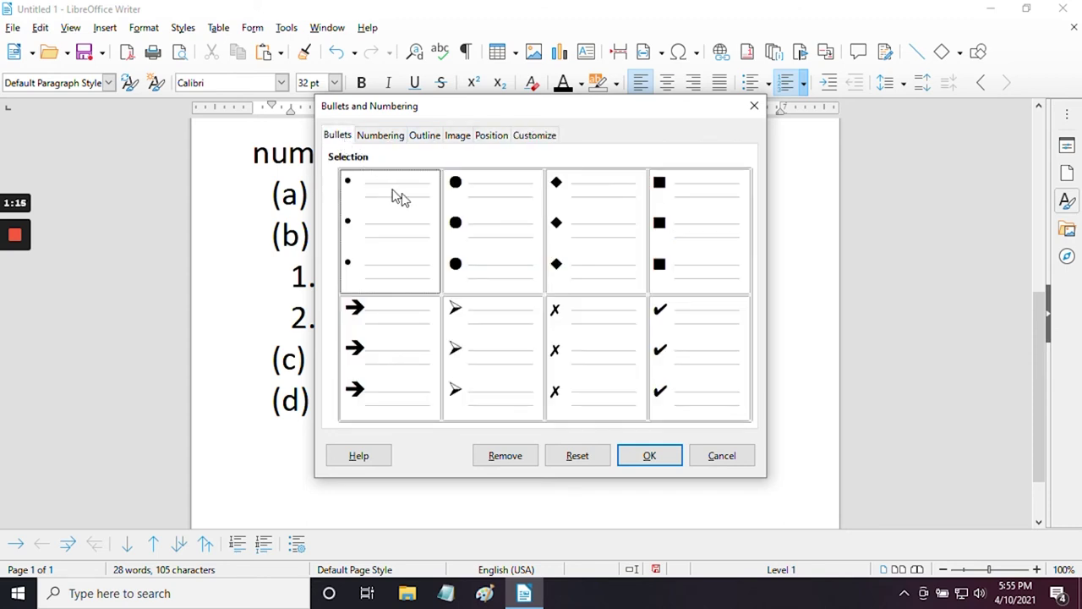
{"action": "left_click", "coordinate": [407, 253]}
{"action": "left_click", "coordinate": [651, 456]}
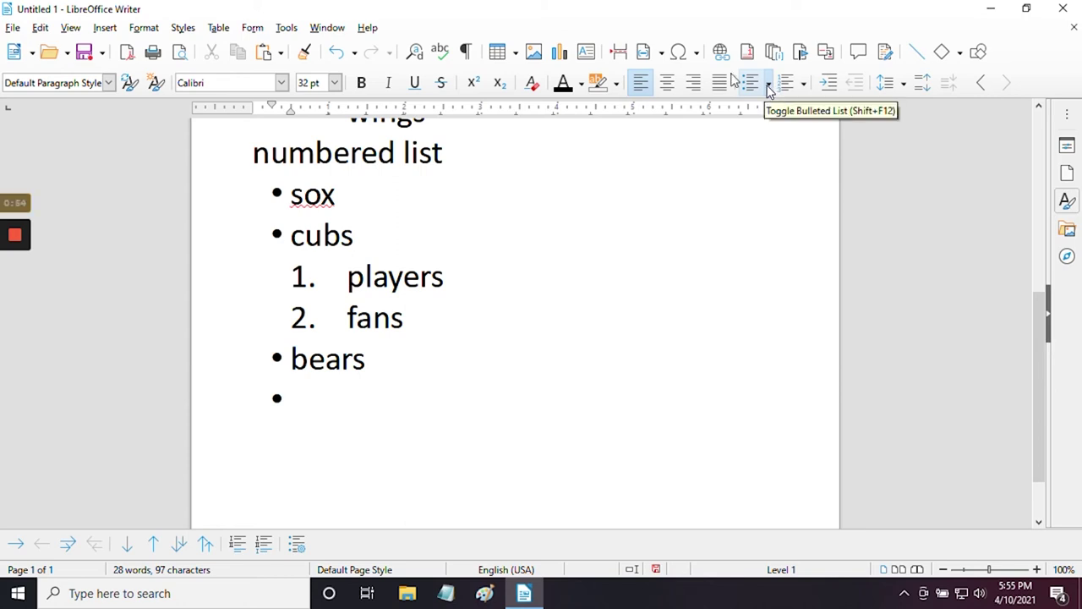
{"action": "left_click", "coordinate": [336, 54]}
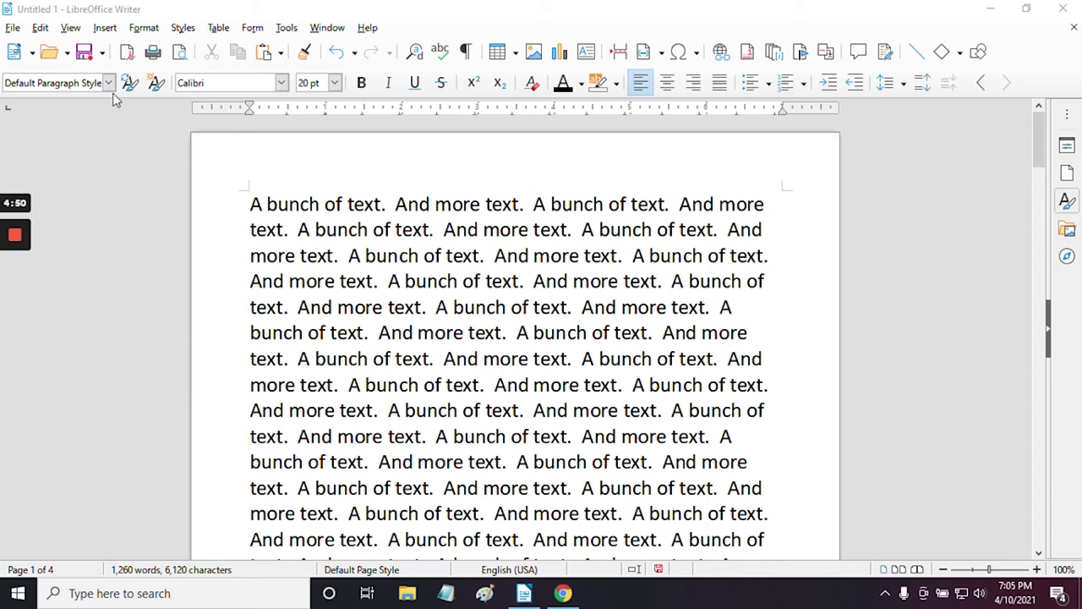
- Review the paper formats in the Default Page Style settings and set the page orientation to Landscape
{"action": "left_click", "coordinate": [144, 28]}
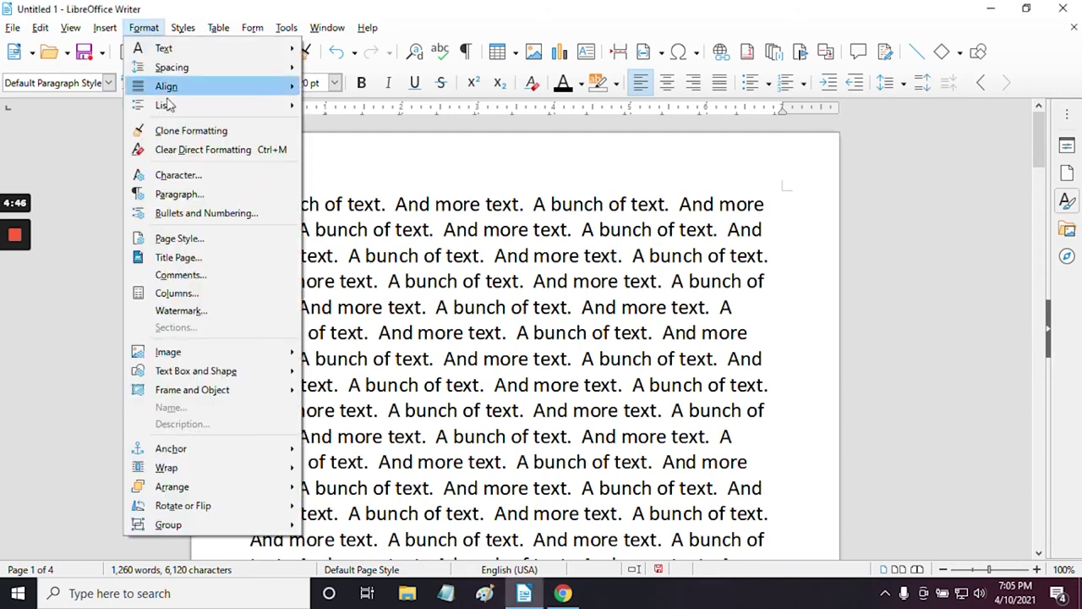
{"action": "left_click", "coordinate": [179, 240]}
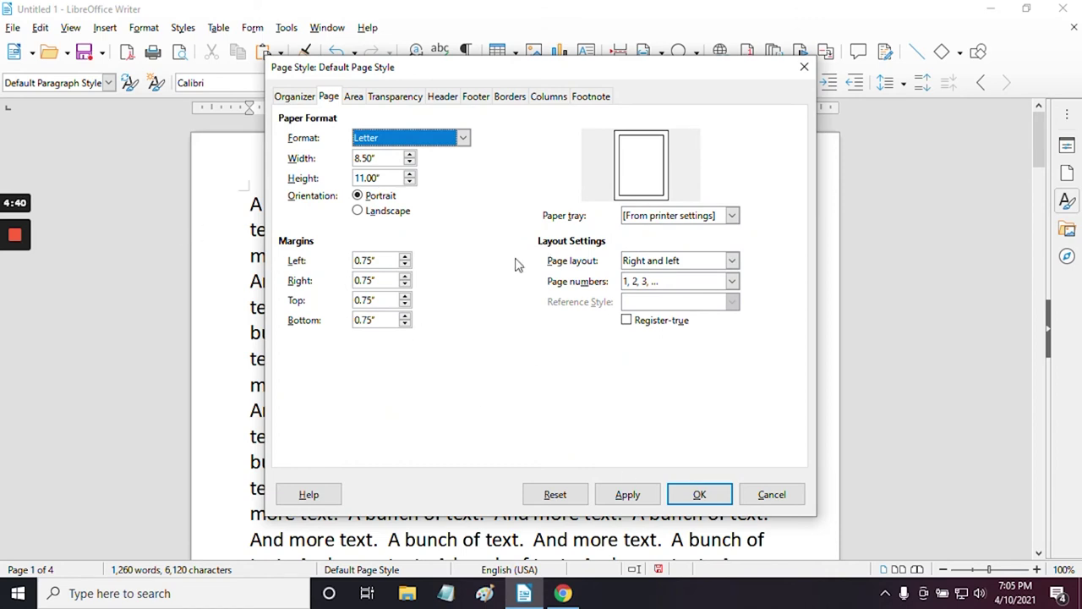
{"action": "left_click", "coordinate": [465, 140]}
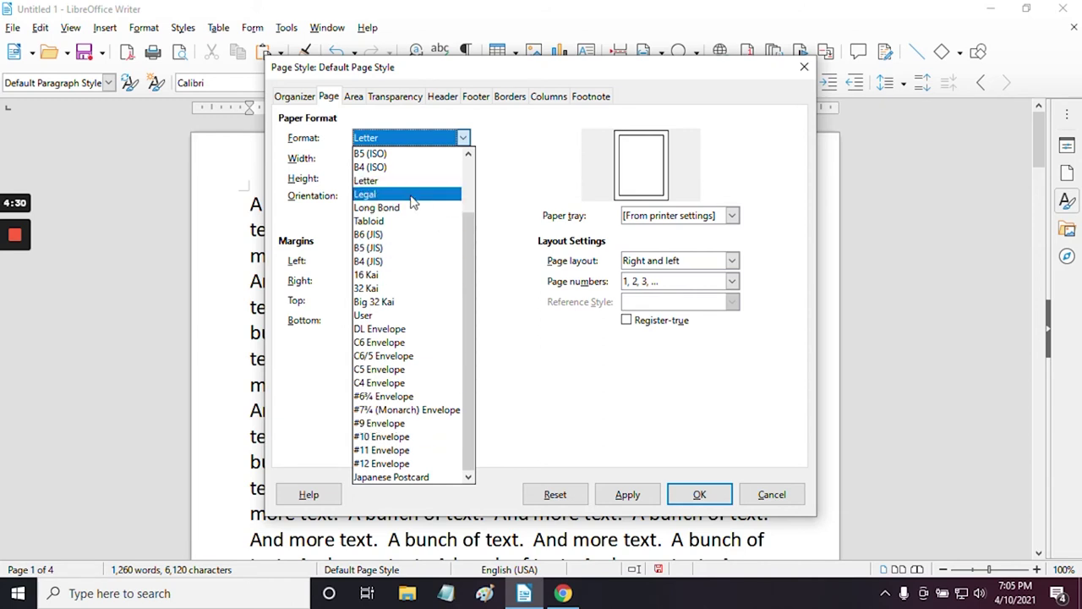
{"action": "left_click", "coordinate": [521, 152]}
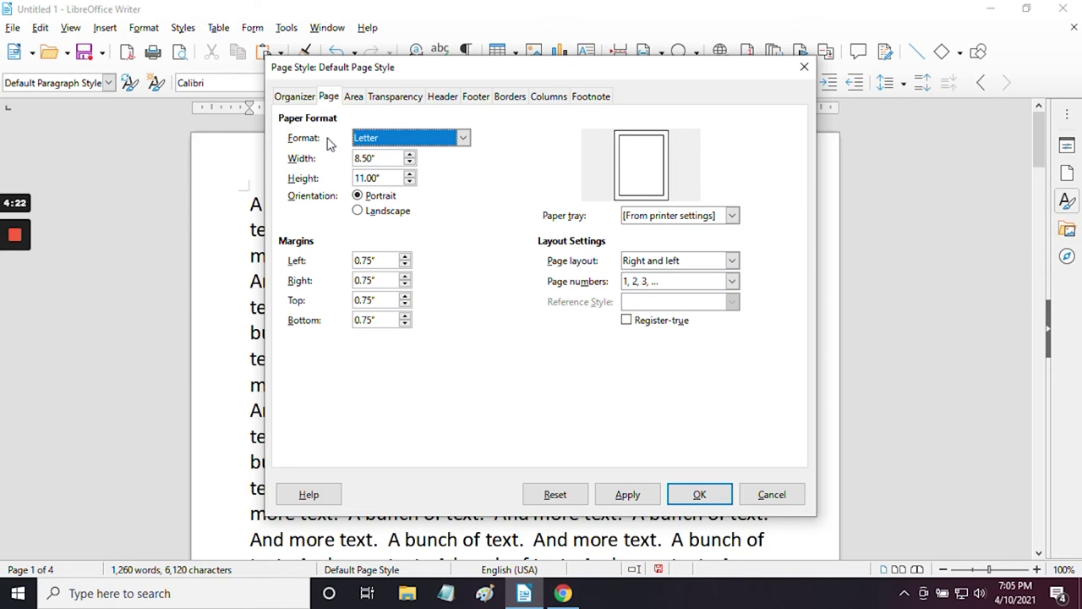
{"action": "left_click", "coordinate": [358, 212]}
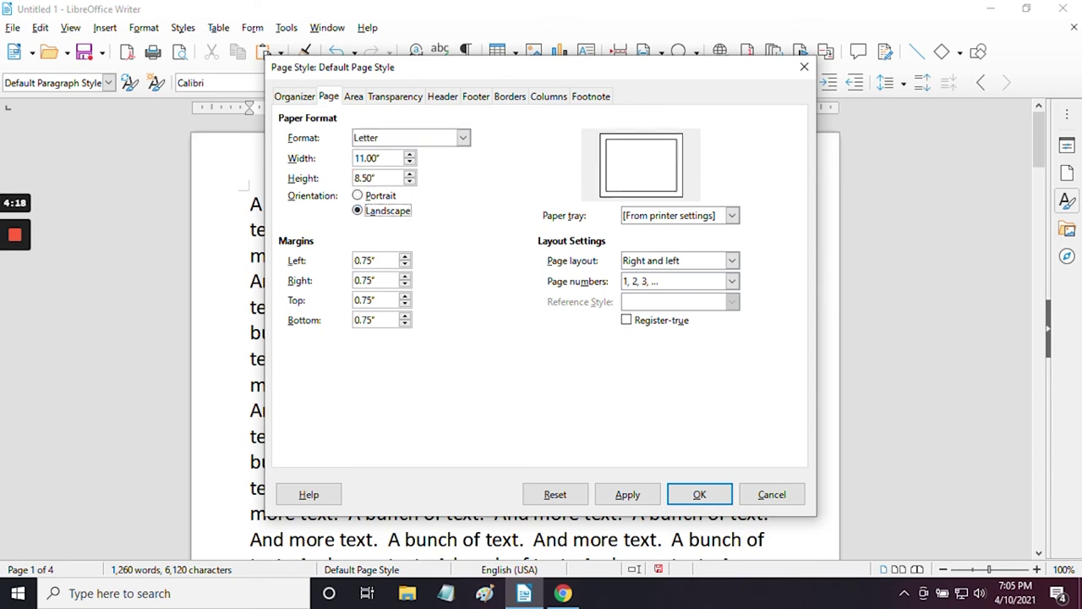
- Try to set the page's left margin to 0 and decline applying a margin outside the print range
{"action": "left_click", "coordinate": [364, 260]}
{"action": "type", "text": "57"}
{"action": "key", "text": "shift+Left"}
{"action": "key", "text": "shift+Left"}
{"action": "type", "text": "0"}
{"action": "key", "text": "Return"}
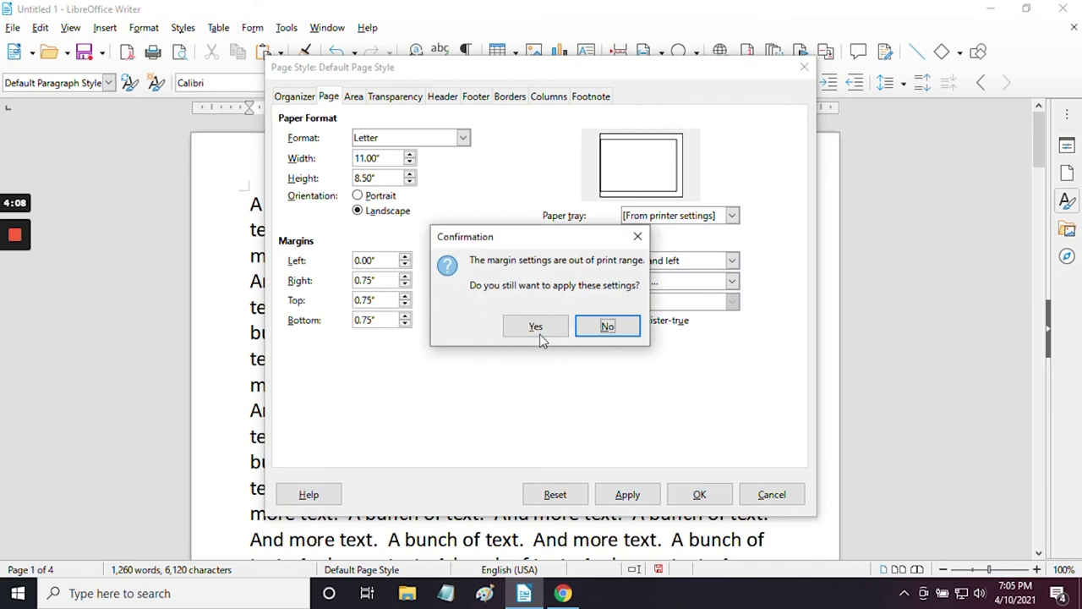
{"action": "left_click", "coordinate": [606, 328]}
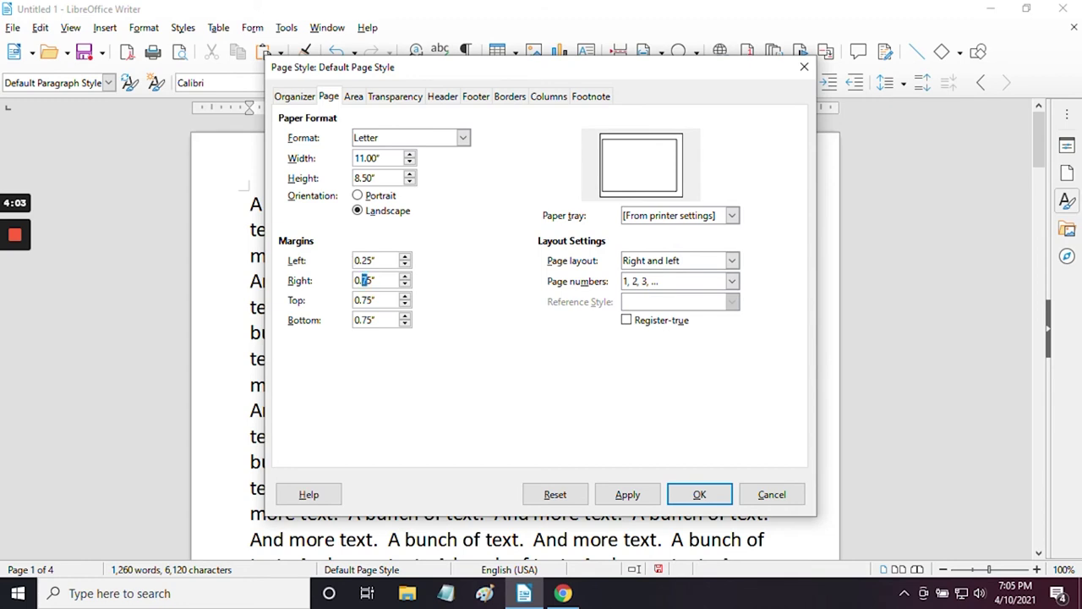
- Set the right, top and bottom page margins to 0.25 inches
{"action": "type", "text": "2"}
{"action": "left_click", "coordinate": [366, 301]}
{"action": "type", "text": "2"}
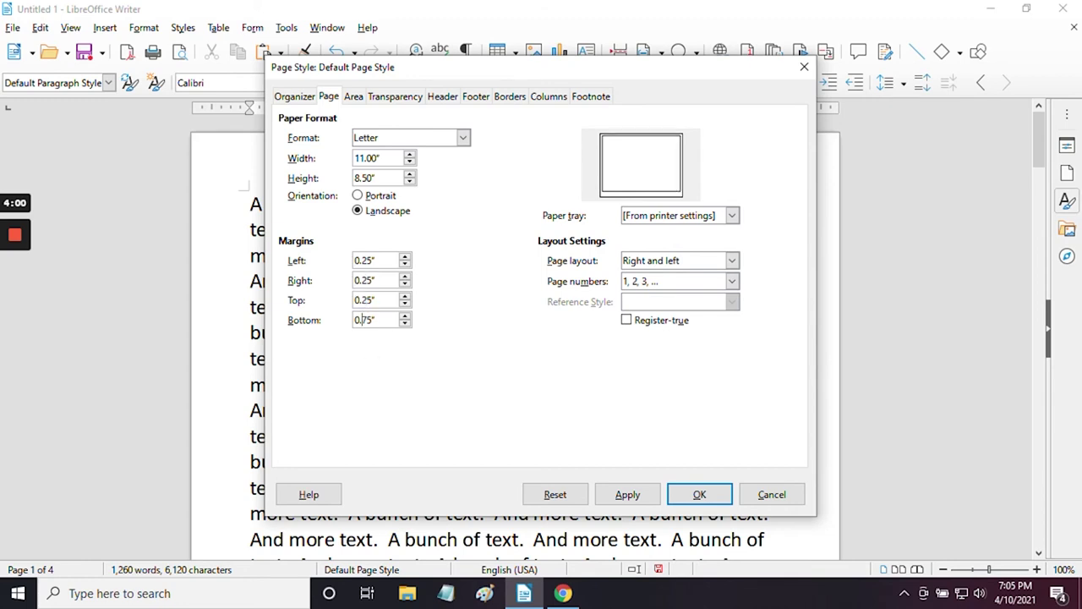
{"action": "left_click_drag", "start_coordinate": [362, 320], "coordinate": [367, 320]}
{"action": "type", "text": "2"}
- Browse the page number formats, keep 1, 2, 3, and apply the page style settings to the document
{"action": "left_click", "coordinate": [733, 283]}
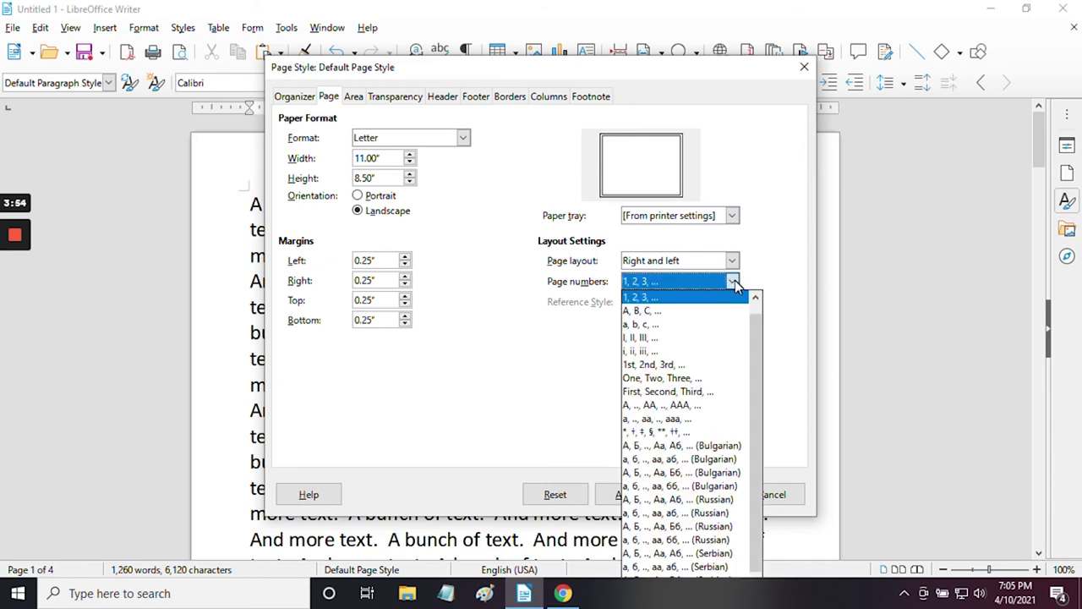
{"action": "scroll", "coordinate": [734, 486], "scroll_direction": "down", "scroll_amount": 2}
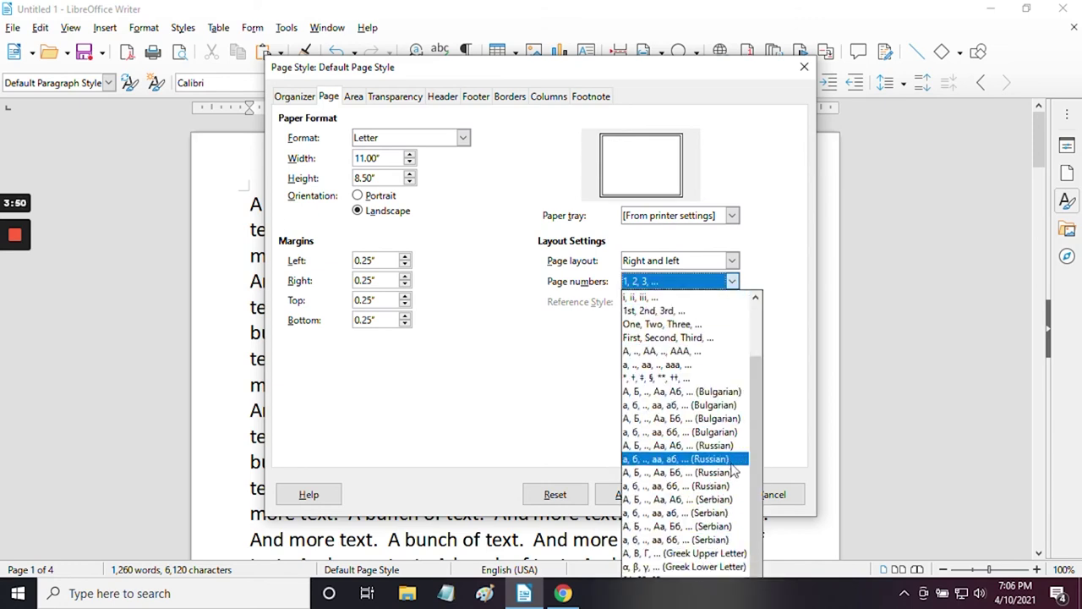
{"action": "scroll", "coordinate": [727, 457], "scroll_direction": "up", "scroll_amount": 3}
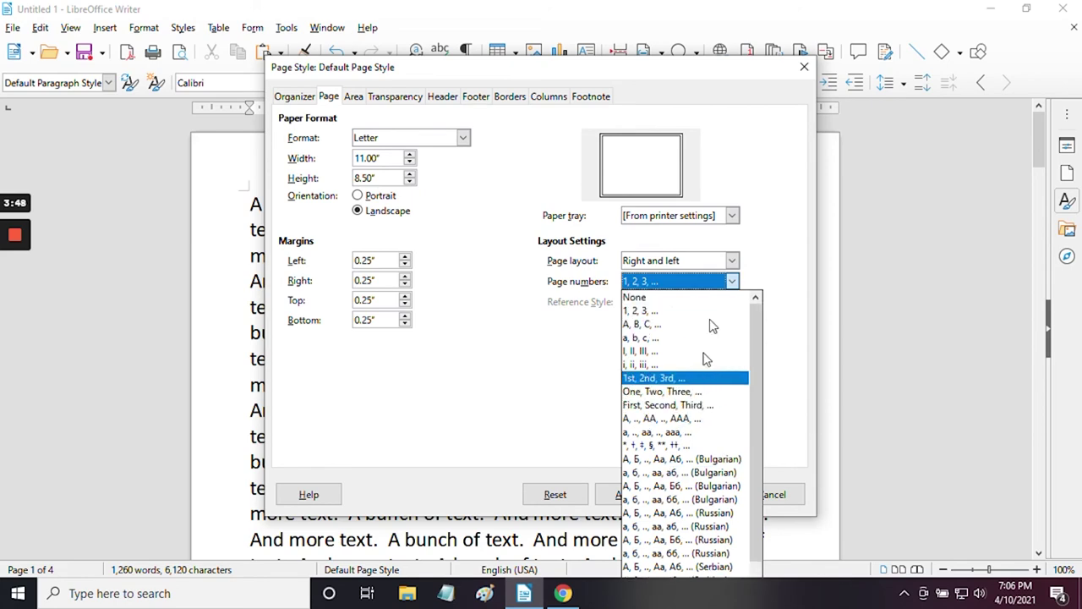
{"action": "left_click", "coordinate": [516, 377]}
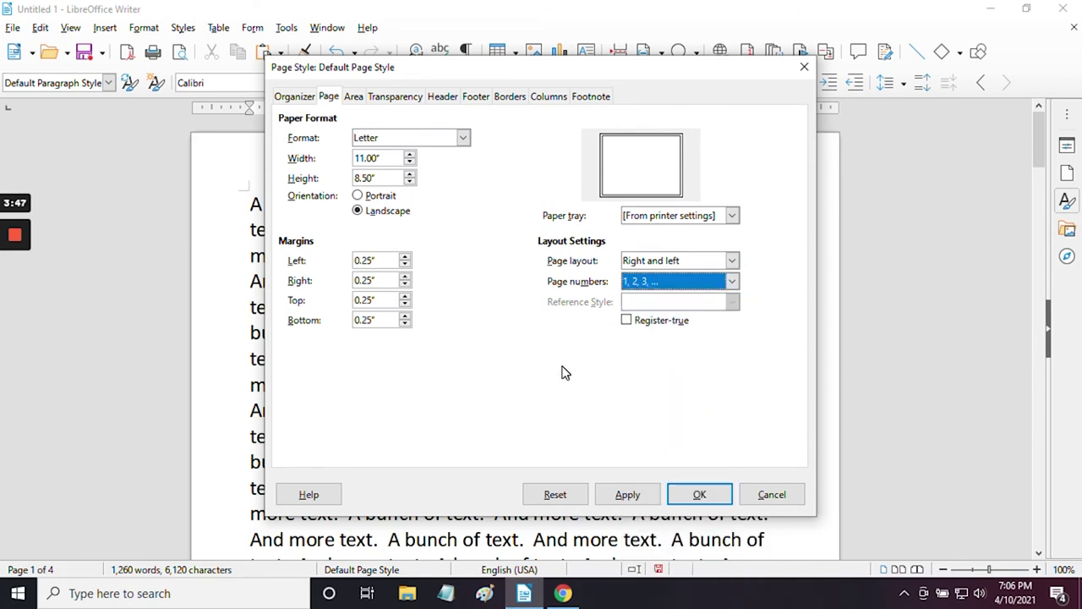
{"action": "left_click", "coordinate": [699, 495]}
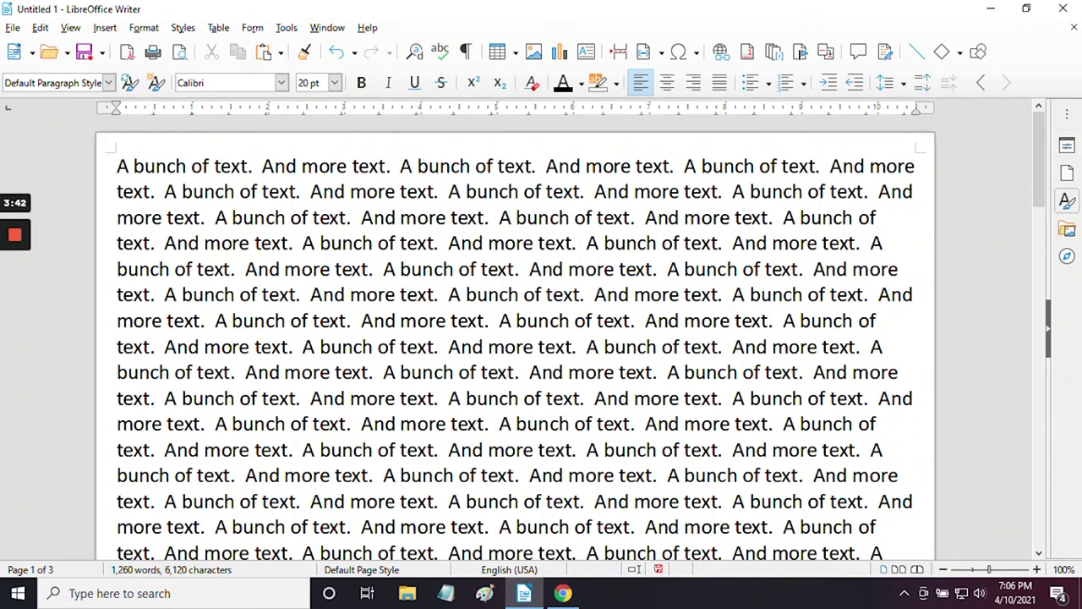
- Look through the reformatted pages and add a header to the Default Page Style
{"action": "scroll", "coordinate": [514, 338], "scroll_direction": "down", "scroll_amount": 8}
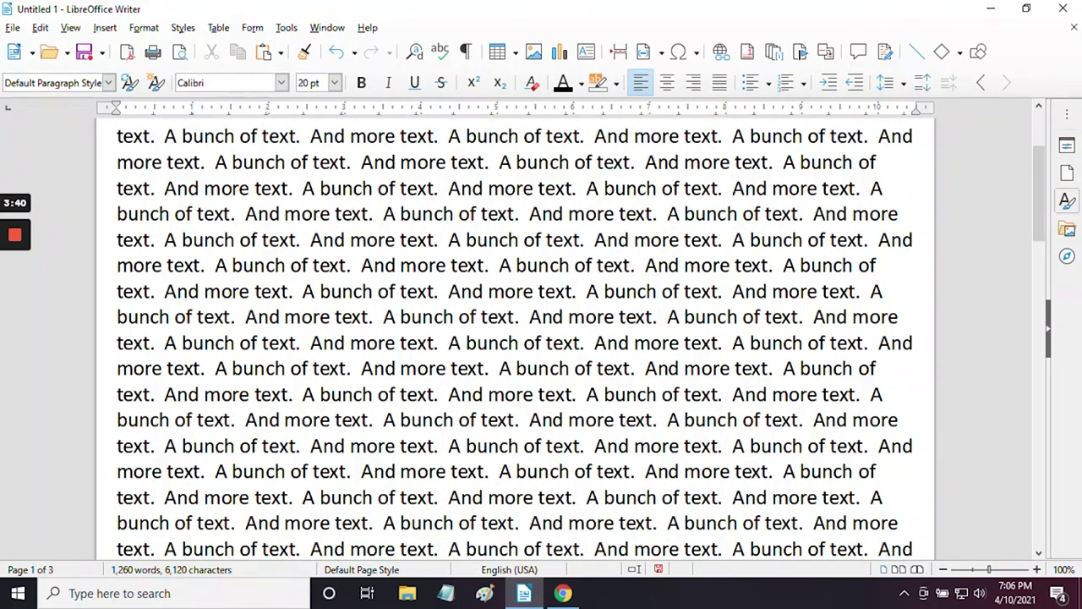
{"action": "scroll", "coordinate": [514, 338], "scroll_direction": "up", "scroll_amount": 8}
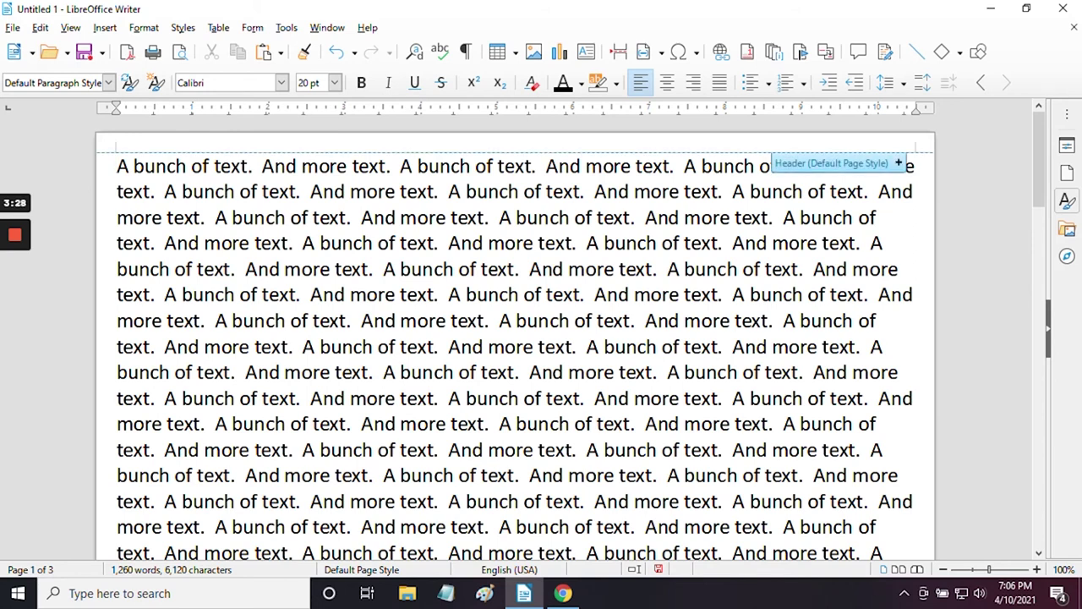
{"action": "left_click", "coordinate": [900, 164]}
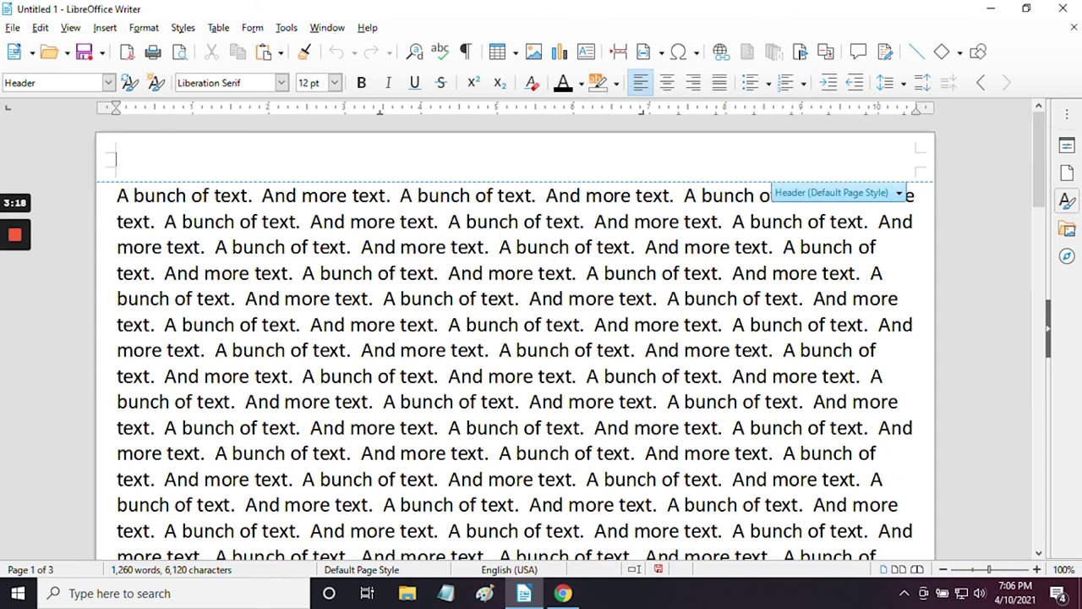
- Enter AAAAAAAAAAAAAAAAAAA as the header text and check the header on the following pages
{"action": "type", "text": "AAAAAAAAAAAAAAAAAAA"}
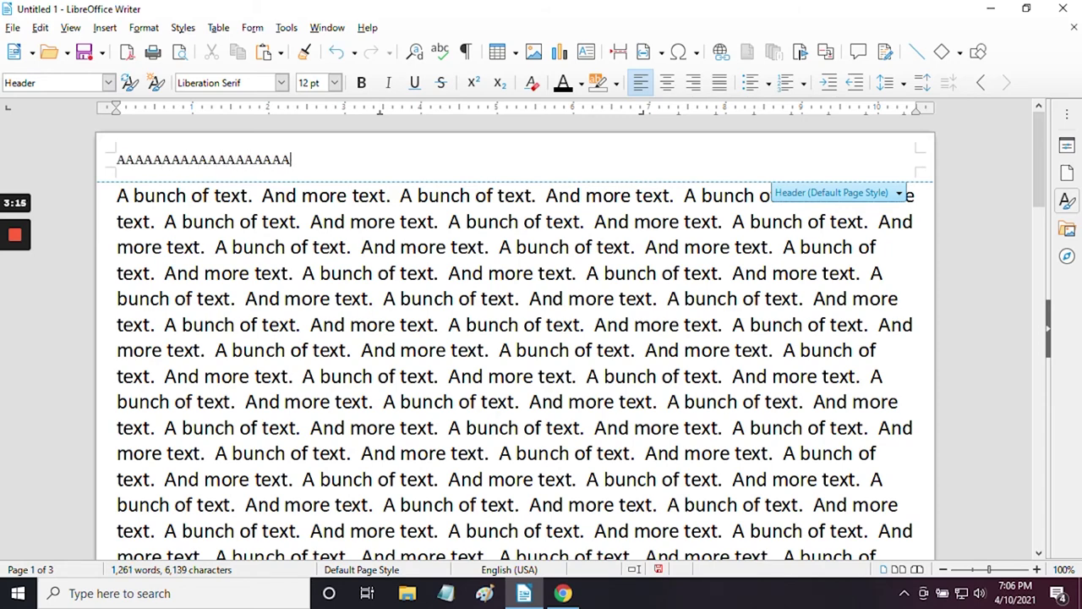
{"action": "scroll", "coordinate": [514, 337], "scroll_direction": "down", "scroll_amount": 15}
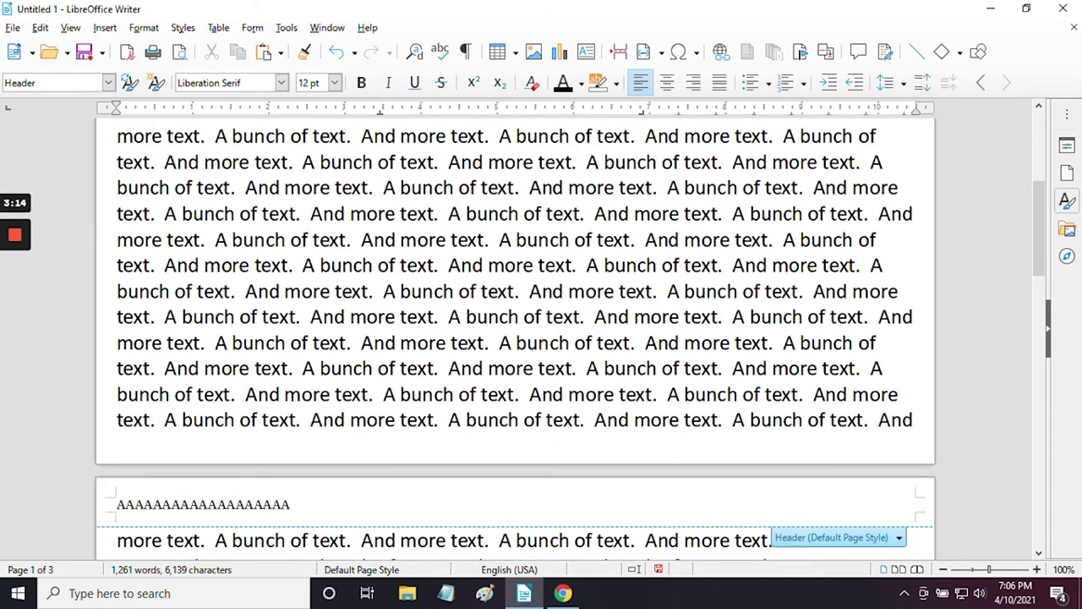
{"action": "scroll", "coordinate": [514, 337], "scroll_direction": "down", "scroll_amount": 20}
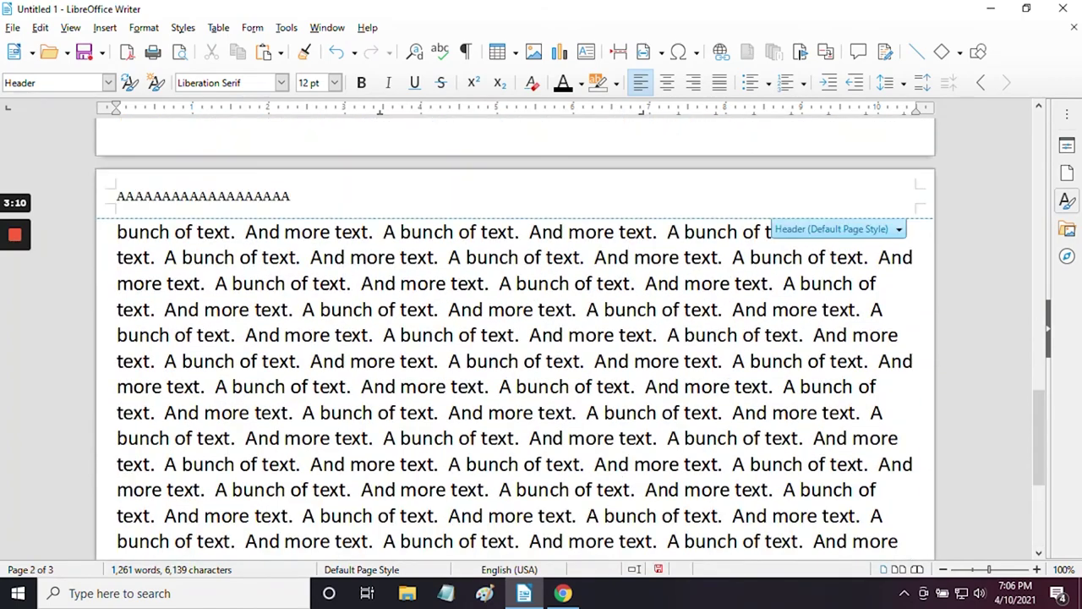
{"action": "scroll", "coordinate": [515, 338], "scroll_direction": "down", "scroll_amount": 3}
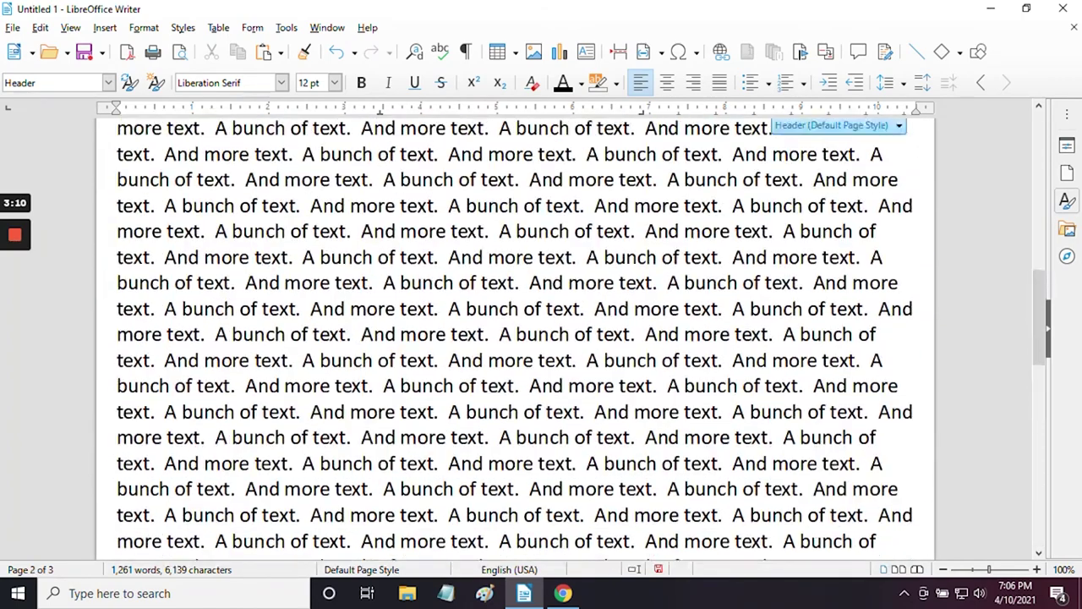
{"action": "scroll", "coordinate": [514, 338], "scroll_direction": "up", "scroll_amount": 3}
{"action": "scroll", "coordinate": [514, 339], "scroll_direction": "down", "scroll_amount": 12}
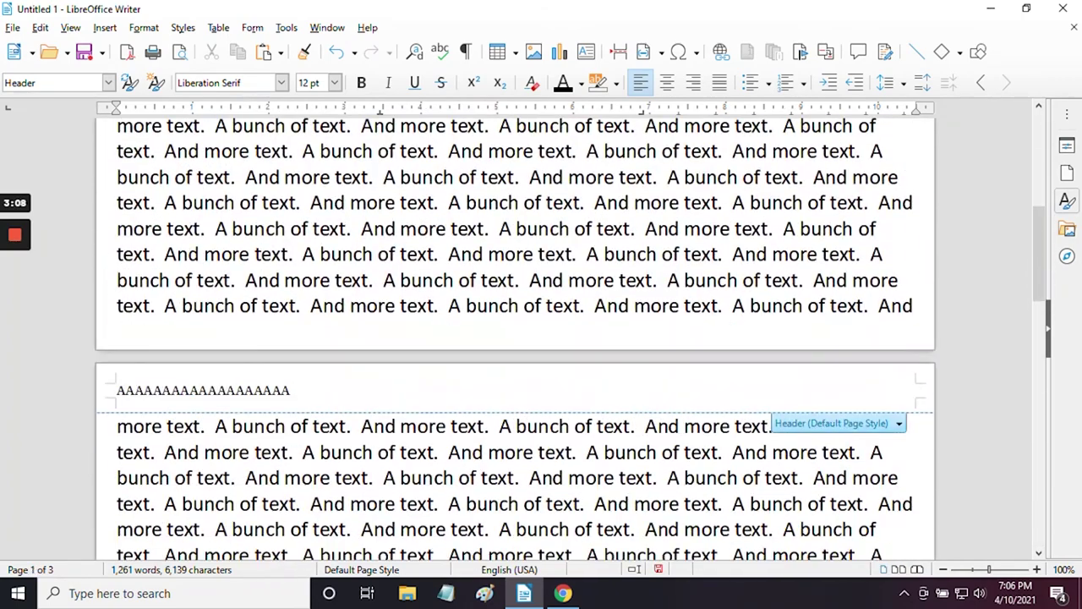
- Add a footer to the Default Page Style, insert the page number in it and check the numbering on the earlier pages
{"action": "mouse_move", "coordinate": [892, 334]}
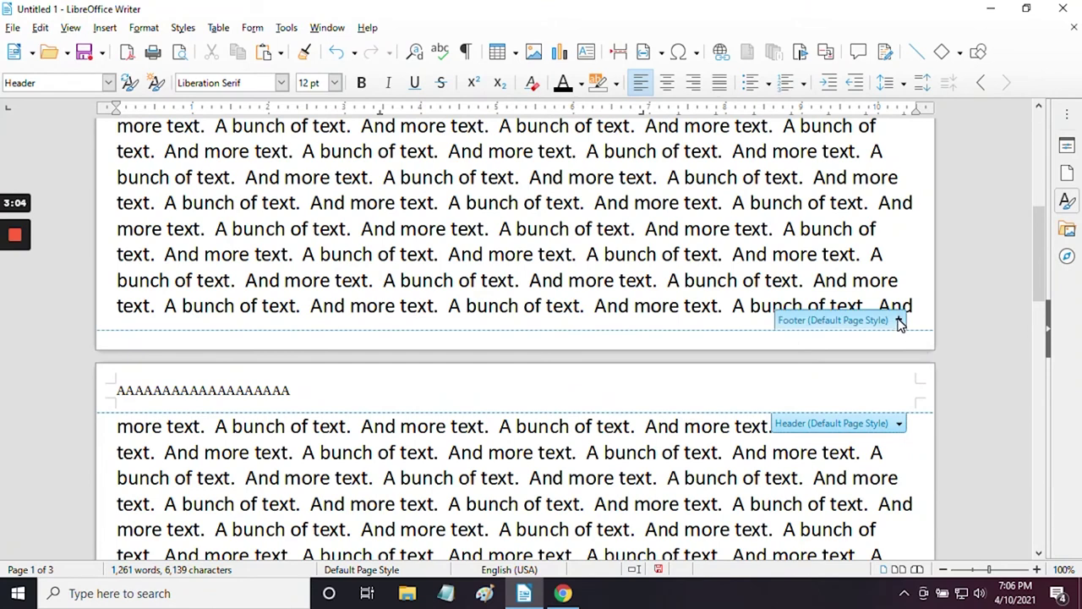
{"action": "left_click", "coordinate": [900, 322]}
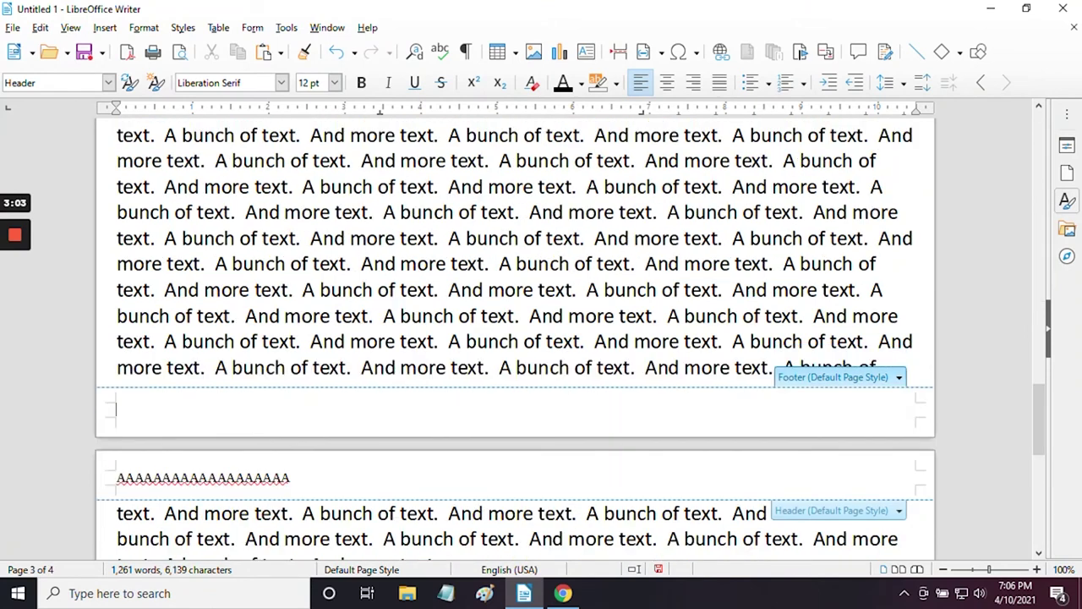
{"action": "left_click", "coordinate": [900, 377]}
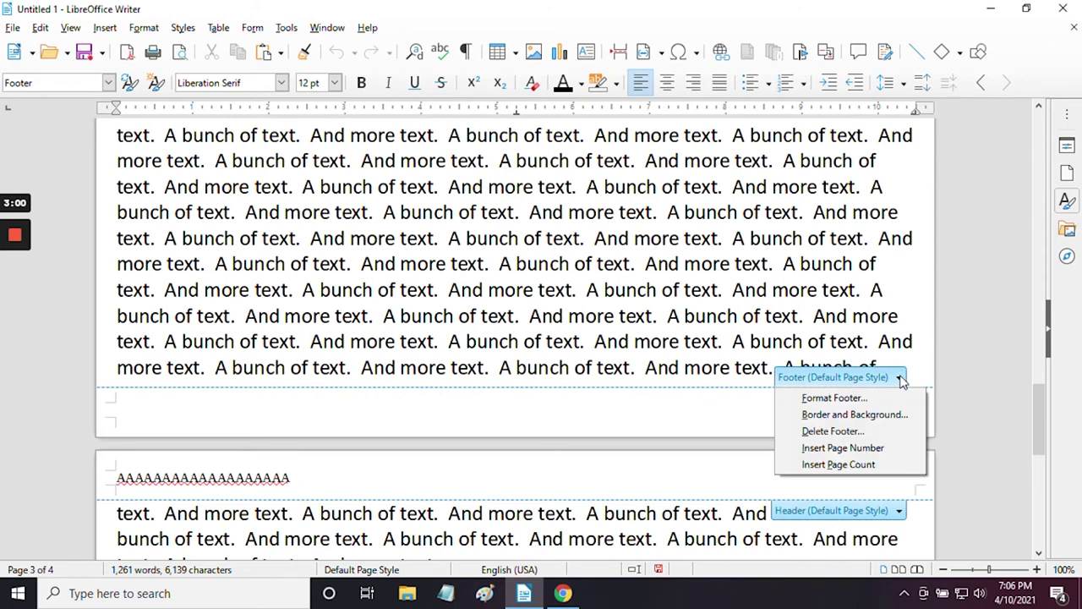
{"action": "left_click", "coordinate": [855, 449]}
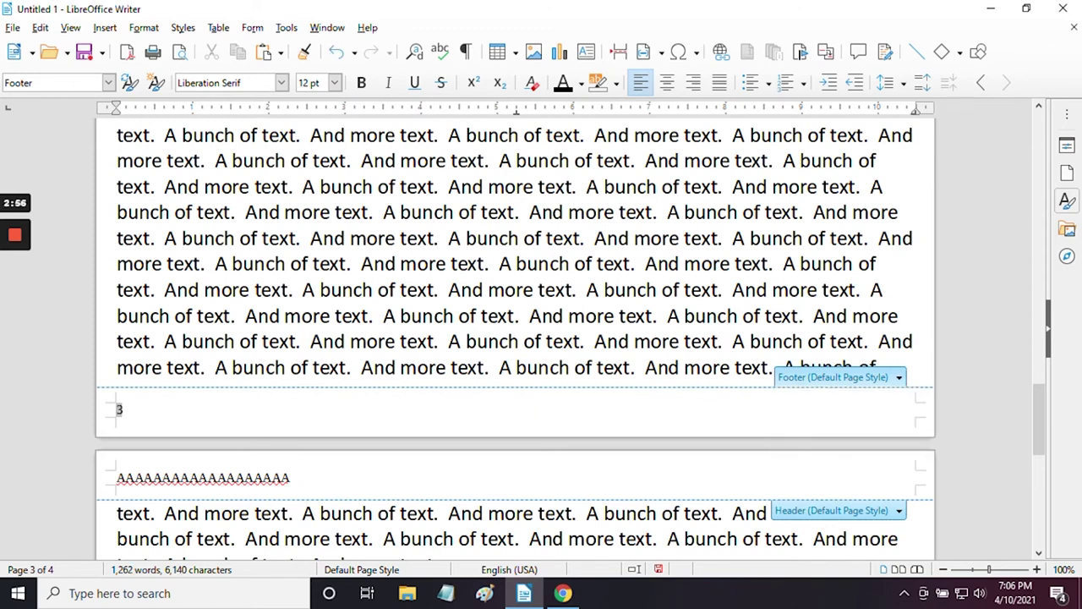
{"action": "scroll", "coordinate": [515, 339], "scroll_direction": "up", "scroll_amount": 10}
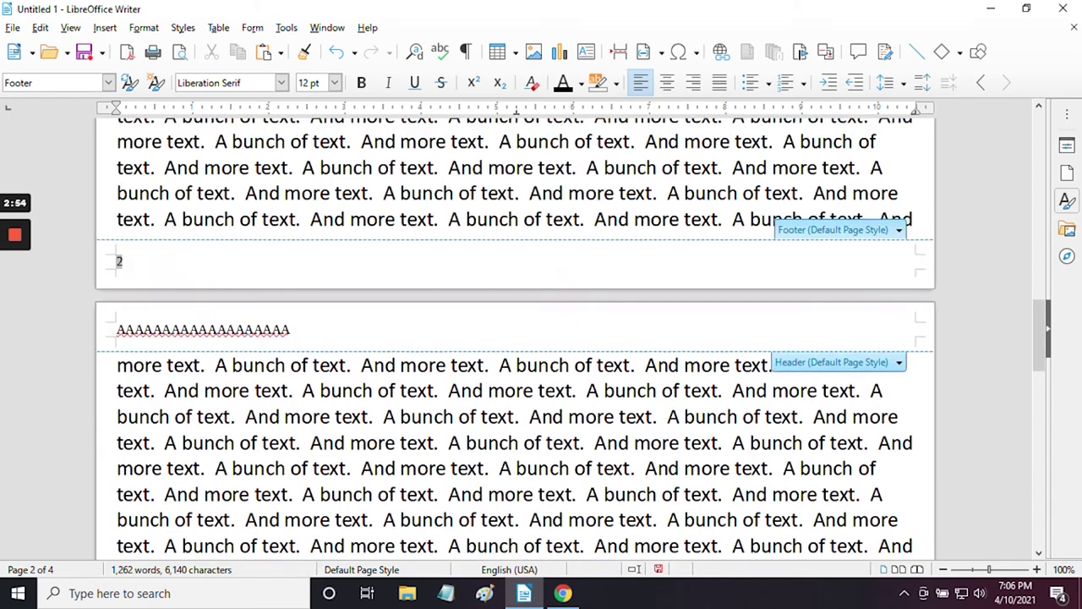
{"action": "scroll", "coordinate": [515, 338], "scroll_direction": "up", "scroll_amount": 10}
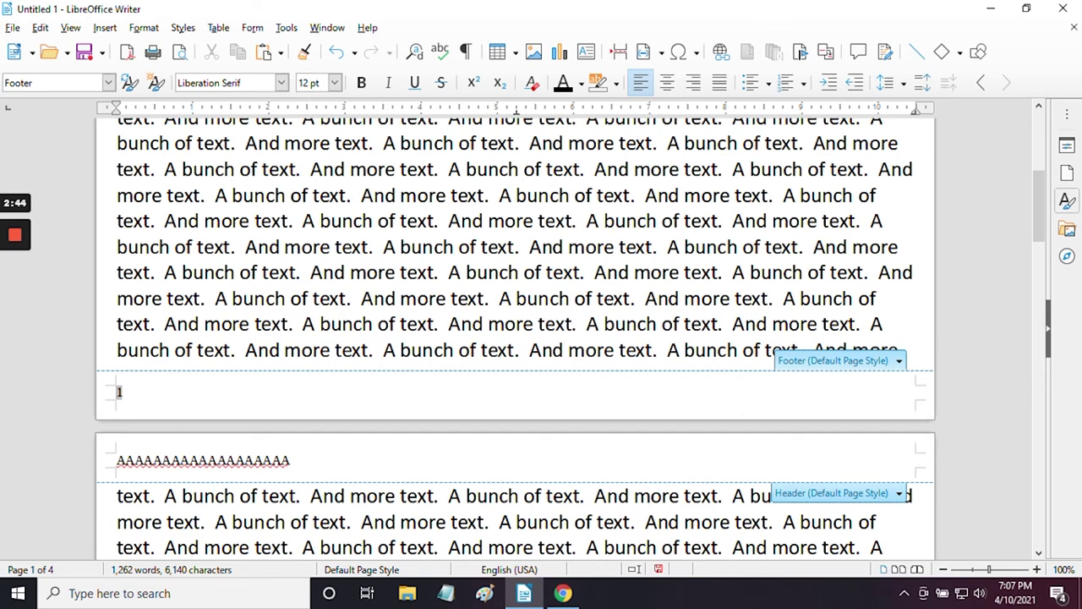
- Right-align the page number in the footer and check its placement throughout the document
{"action": "left_click", "coordinate": [695, 82]}
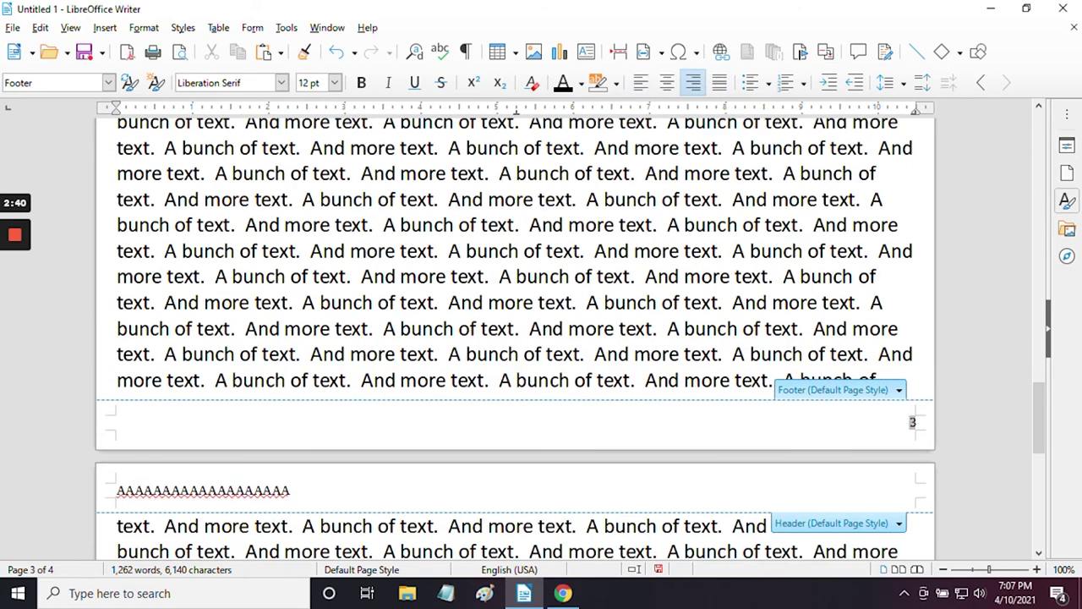
{"action": "scroll", "coordinate": [516, 338], "scroll_direction": "down", "scroll_amount": 3}
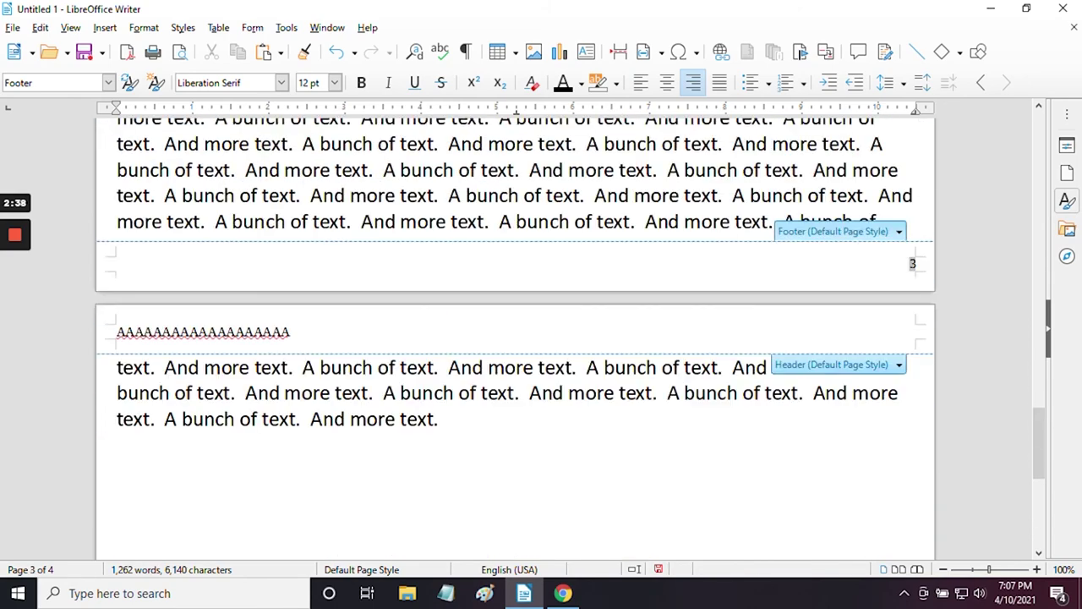
{"action": "scroll", "coordinate": [516, 338], "scroll_direction": "down", "scroll_amount": 10}
{"action": "scroll", "coordinate": [516, 338], "scroll_direction": "up", "scroll_amount": 20}
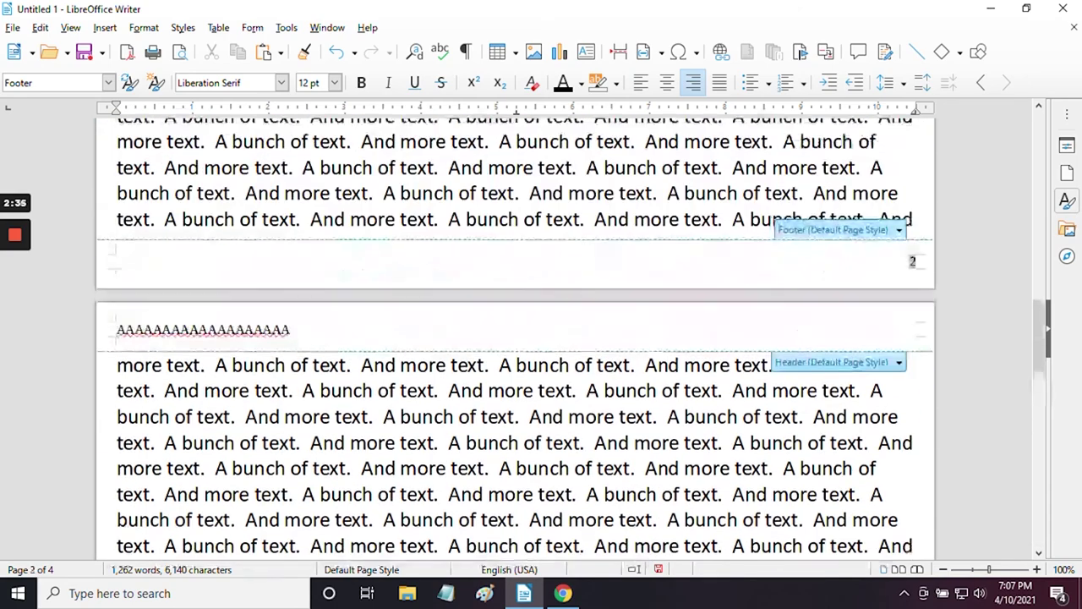
{"action": "scroll", "coordinate": [516, 339], "scroll_direction": "up", "scroll_amount": 10}
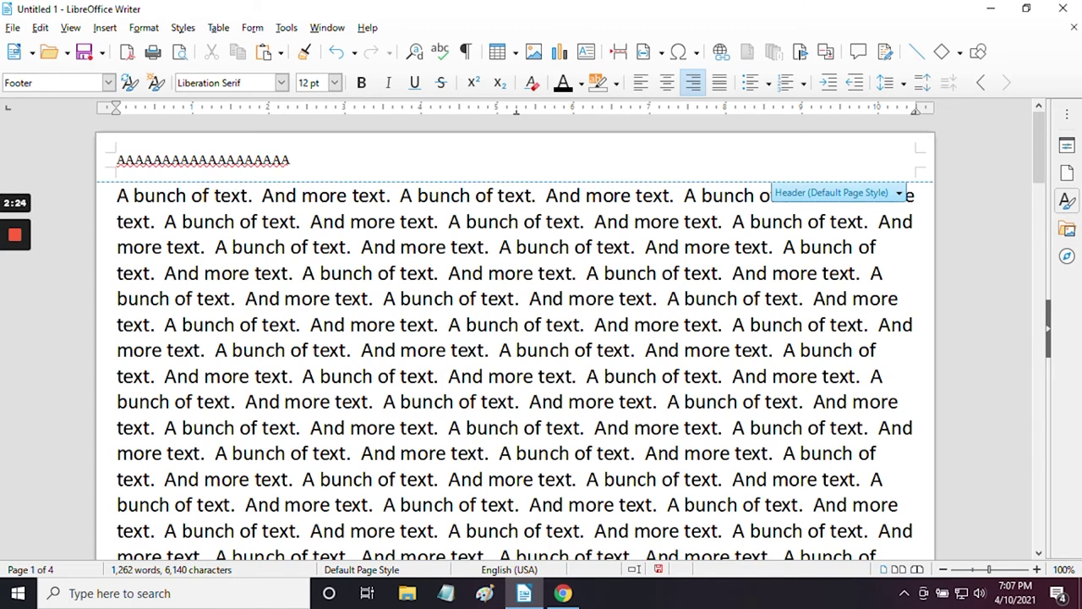
- Open Find and Replace, move the dialog off the text and find the first two occurrences of "bunch"
{"action": "left_click", "coordinate": [416, 54]}
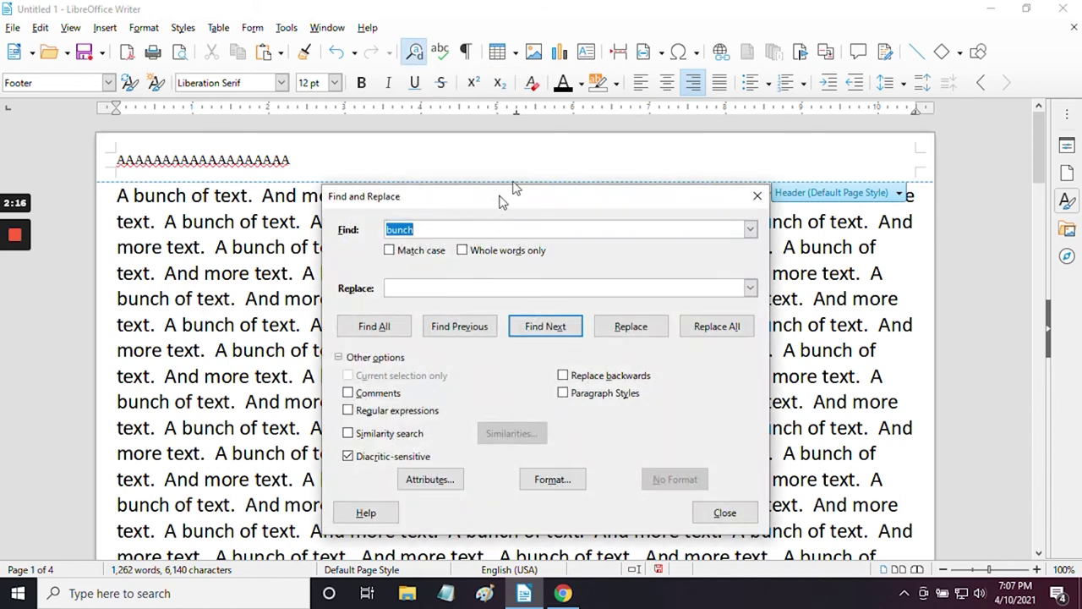
{"action": "left_click_drag", "start_coordinate": [507, 195], "coordinate": [509, 137]}
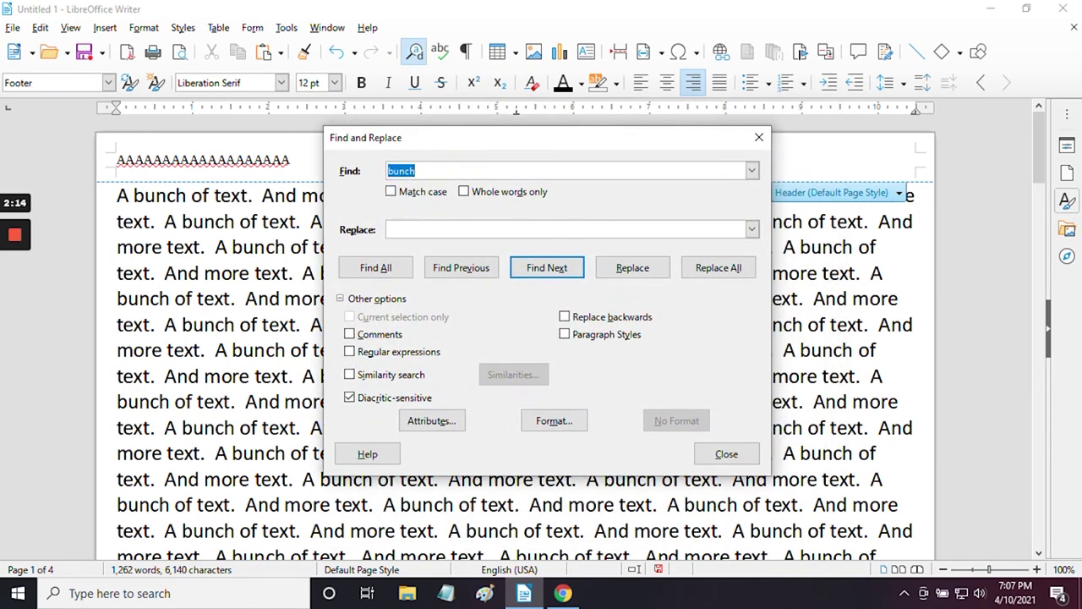
{"action": "left_click", "coordinate": [416, 171]}
{"action": "left_click", "coordinate": [547, 270]}
{"action": "left_click", "coordinate": [547, 269]}
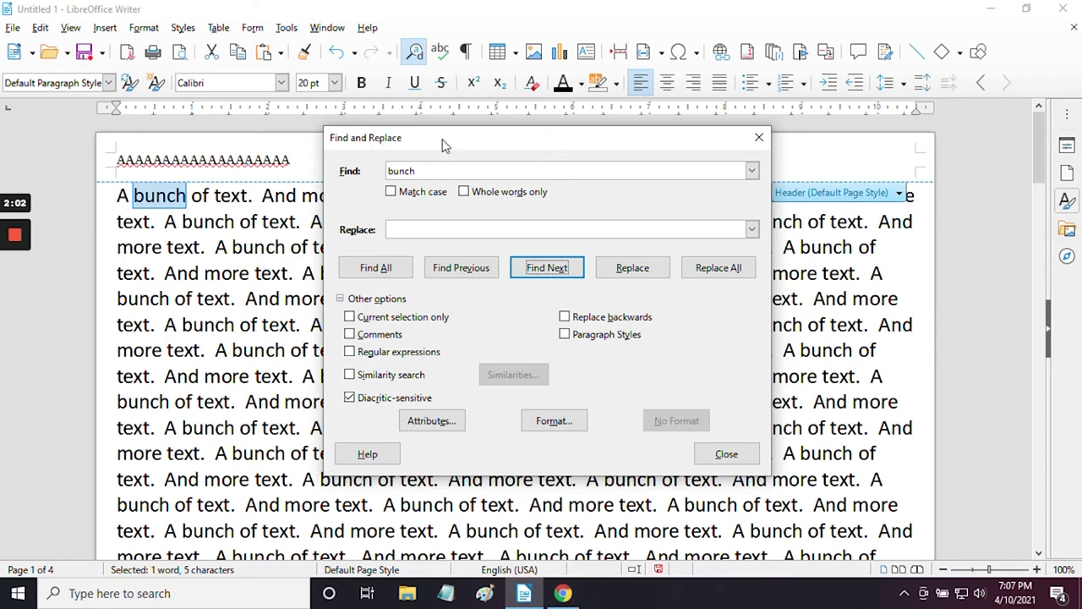
{"action": "left_click_drag", "start_coordinate": [442, 145], "coordinate": [668, 189]}
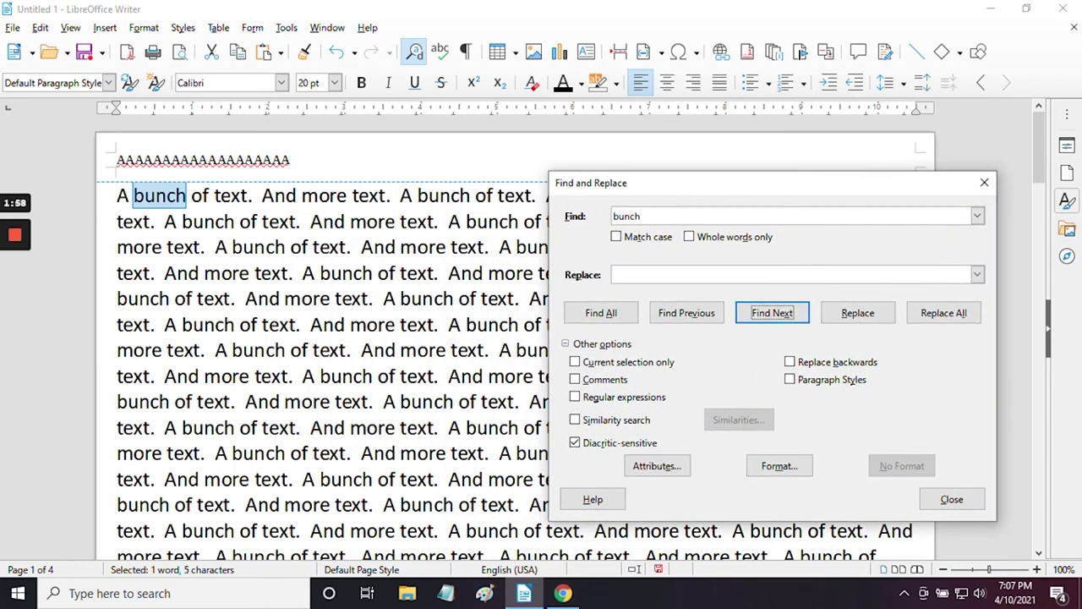
{"action": "left_click", "coordinate": [772, 313]}
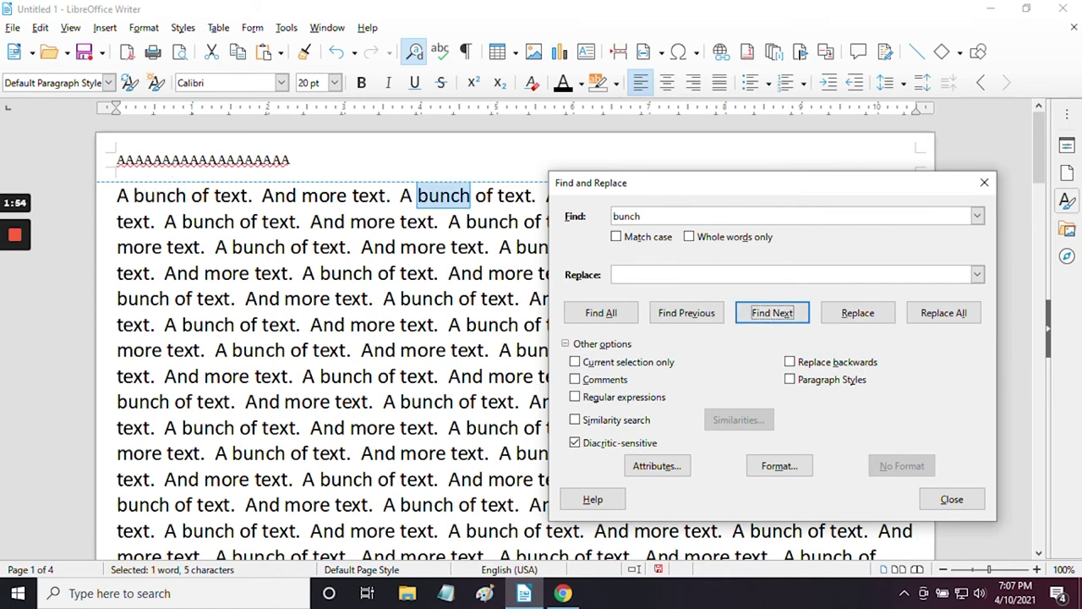
- Set "ton" as the replacement for "bunch" and replace two occurrences one at a time
{"action": "left_click", "coordinate": [614, 274]}
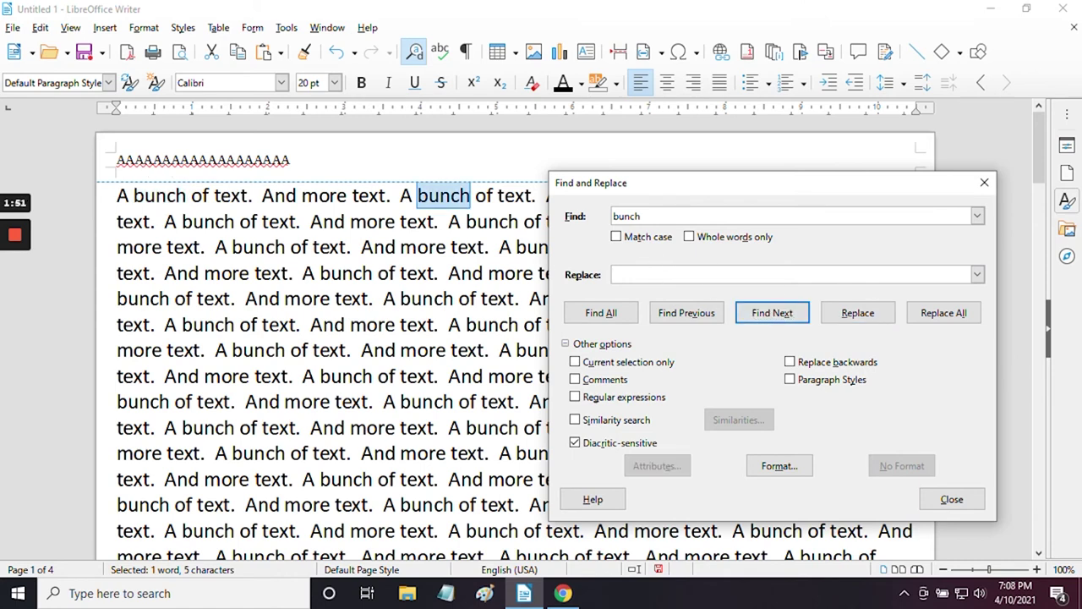
{"action": "type", "text": "ton"}
{"action": "left_click", "coordinate": [854, 314]}
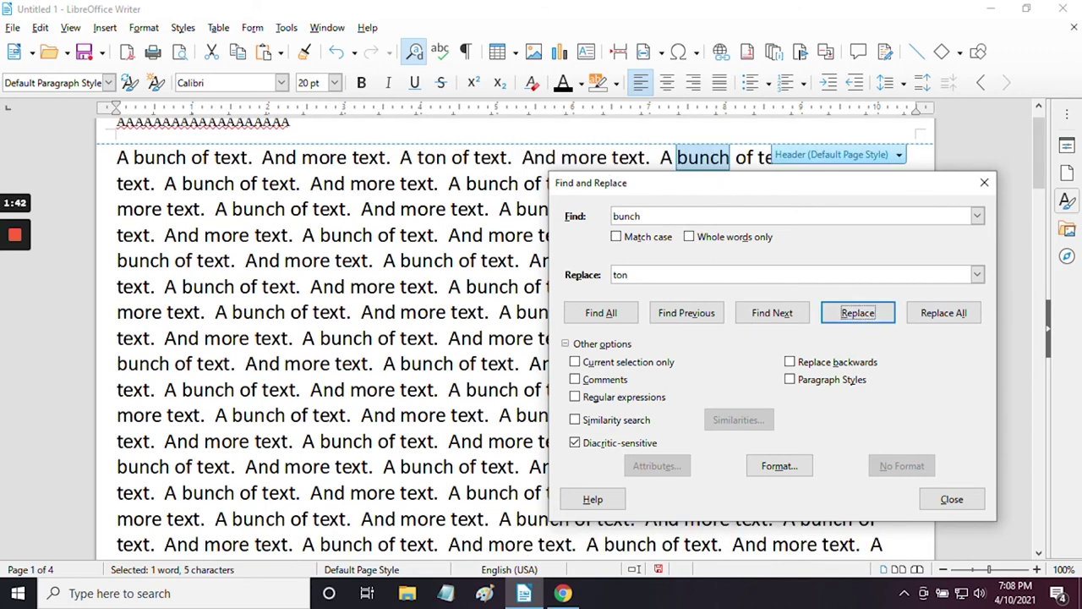
{"action": "left_click", "coordinate": [861, 312]}
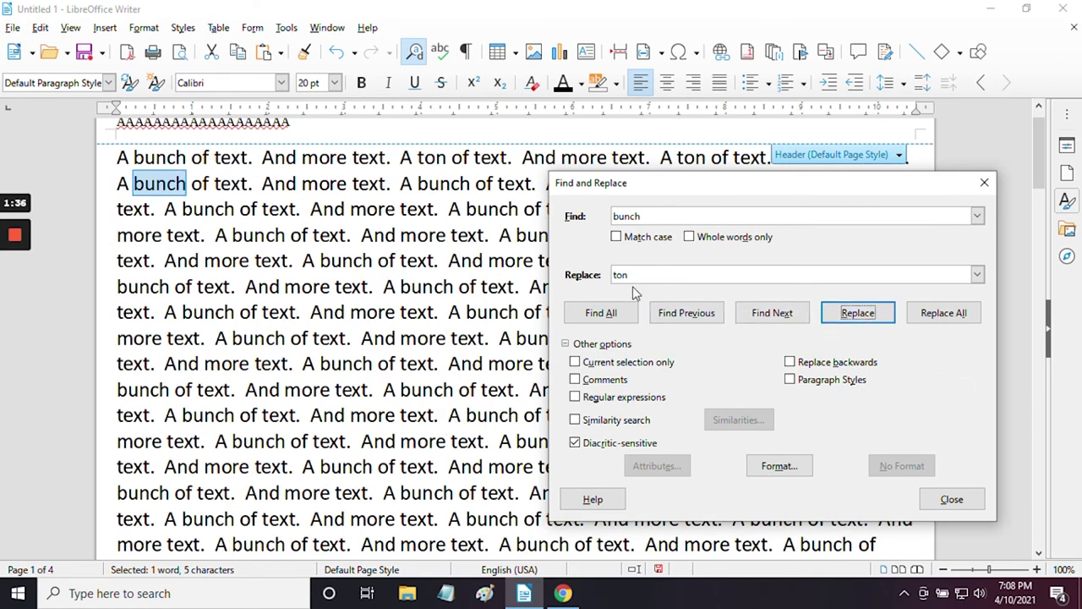
- Find all remaining occurrences of "bunch", replace them all with "ton" and close Find and Replace
{"action": "left_click", "coordinate": [601, 313]}
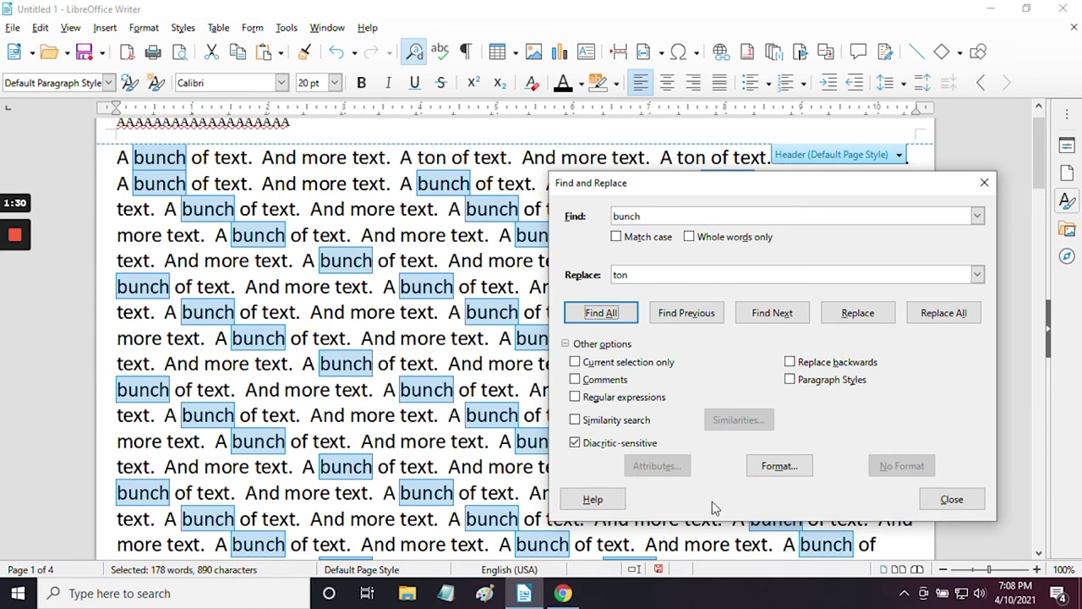
{"action": "left_click", "coordinate": [943, 313]}
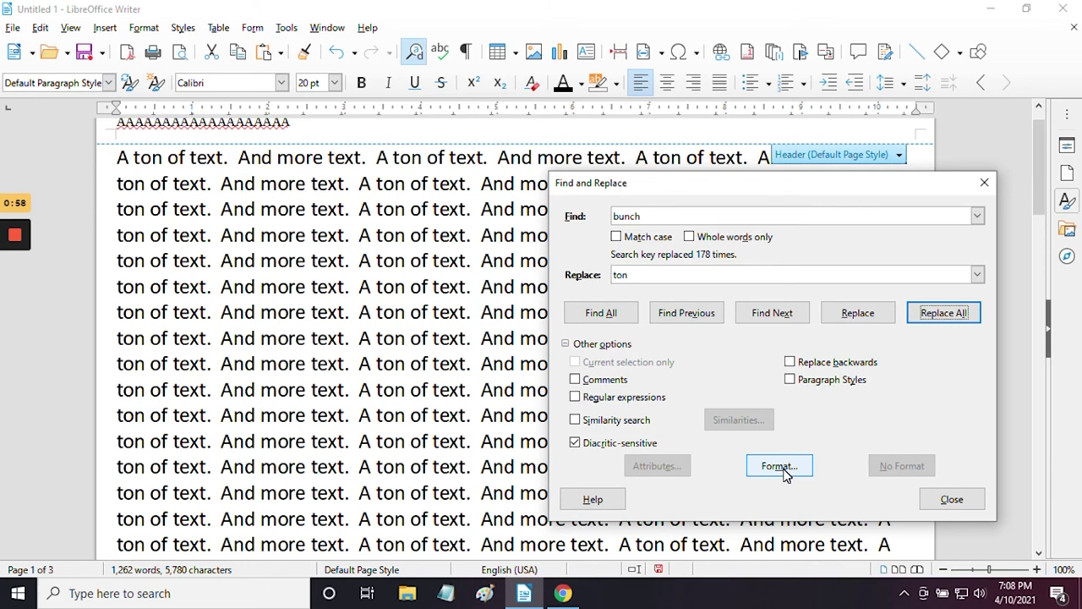
{"action": "left_click", "coordinate": [955, 508]}
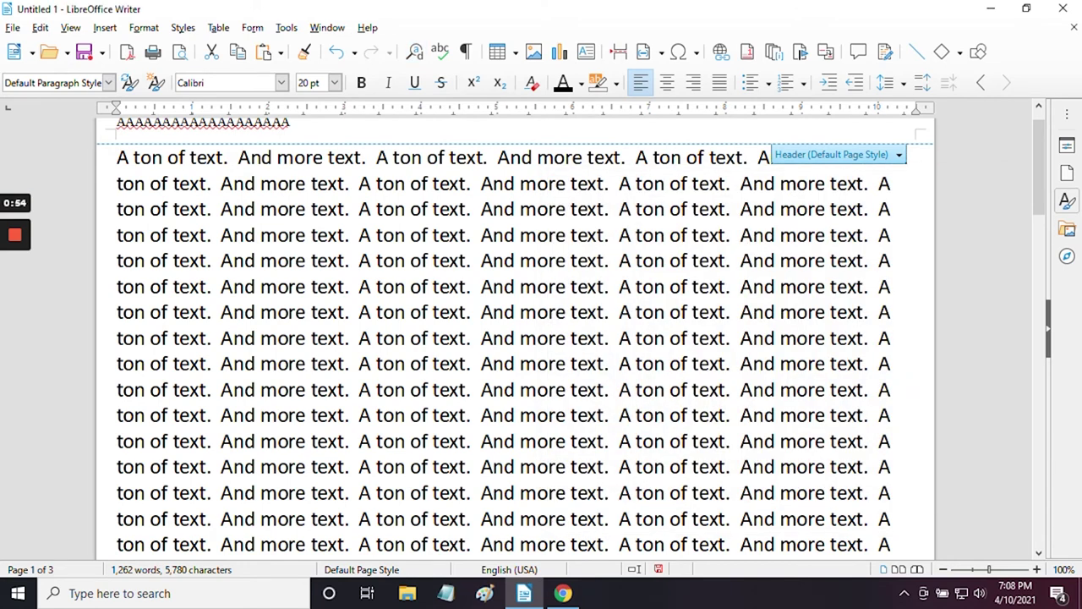
- Insert the nonsense strings "ggdg", "gfgfgdf", "fdhdfhfd" and "hdfhhf" at four places in the body text to create misspellings
{"action": "left_click", "coordinate": [521, 363]}
{"action": "type", "text": "ggdg"}
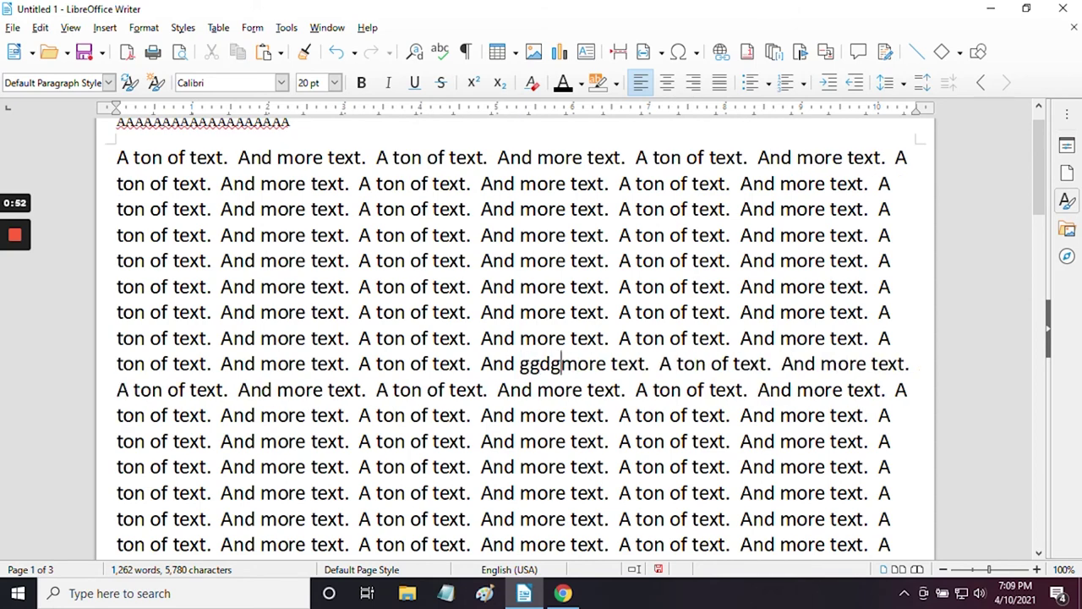
{"action": "left_click", "coordinate": [427, 312]}
{"action": "type", "text": "gfgf"}
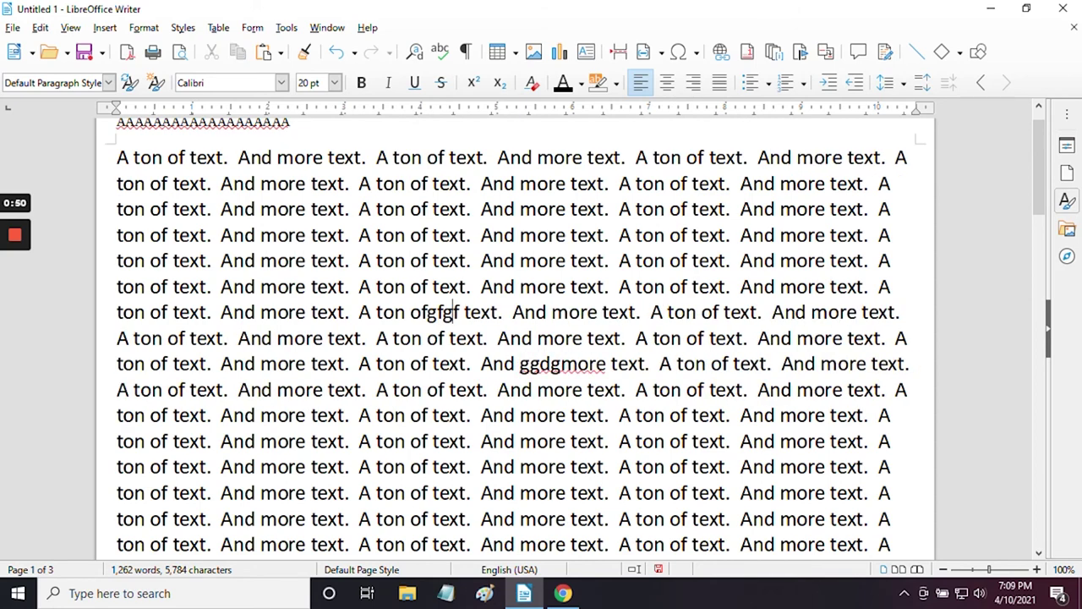
{"action": "type", "text": "gdf"}
{"action": "left_click", "coordinate": [586, 260]}
{"action": "type", "text": "fdhdfhfd"}
{"action": "left_click", "coordinate": [727, 235]}
{"action": "type", "text": "hdfhhf"}
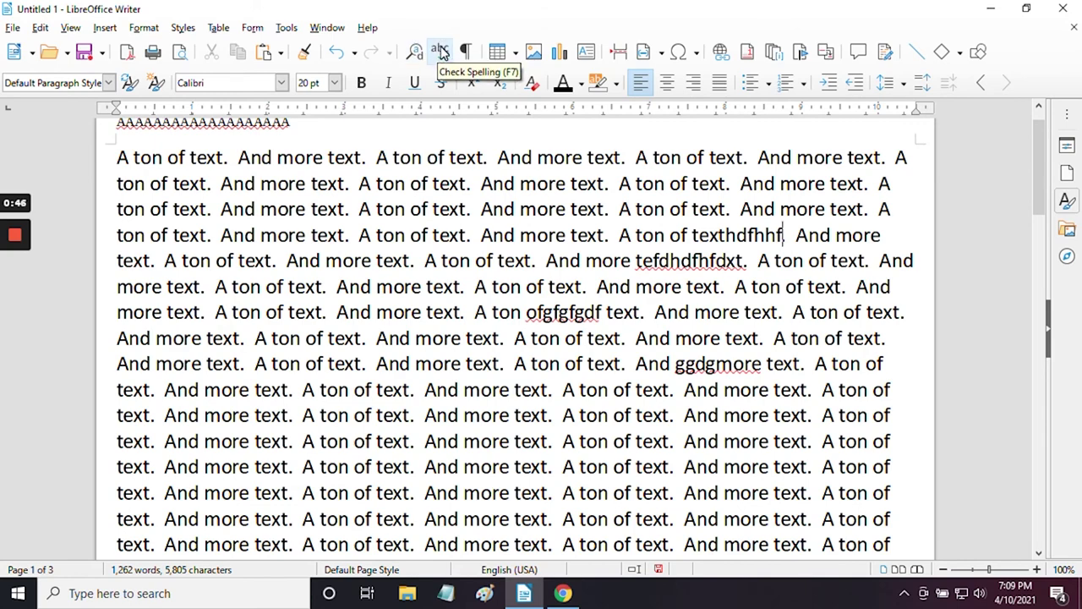
- Start a spelling check, look through the available text languages and keep English (USA)
{"action": "left_click", "coordinate": [441, 53]}
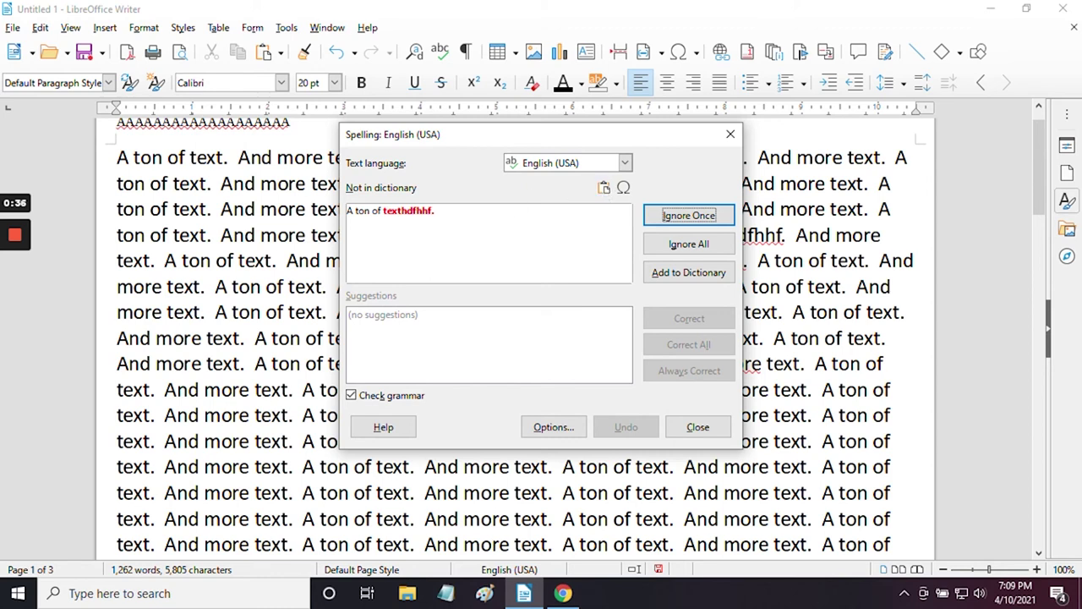
{"action": "left_click", "coordinate": [625, 163]}
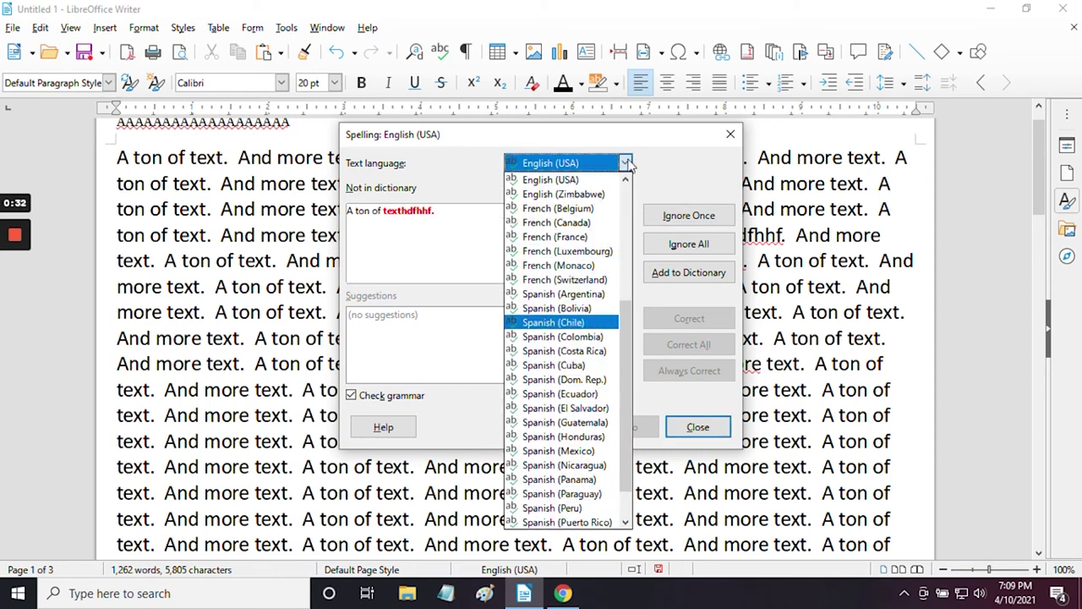
{"action": "left_click", "coordinate": [658, 159]}
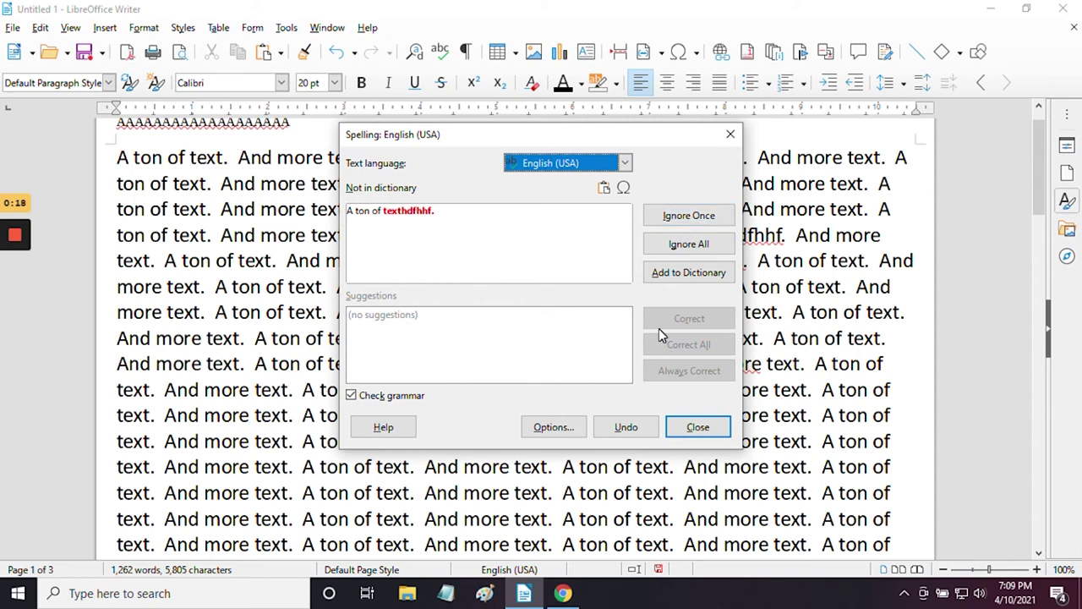
- Ignore the first three flagged misspellings once each, through "ofgfgfgdf", and close the spelling check at "ggdgmore"
{"action": "left_click", "coordinate": [690, 217]}
{"action": "left_click", "coordinate": [693, 217]}
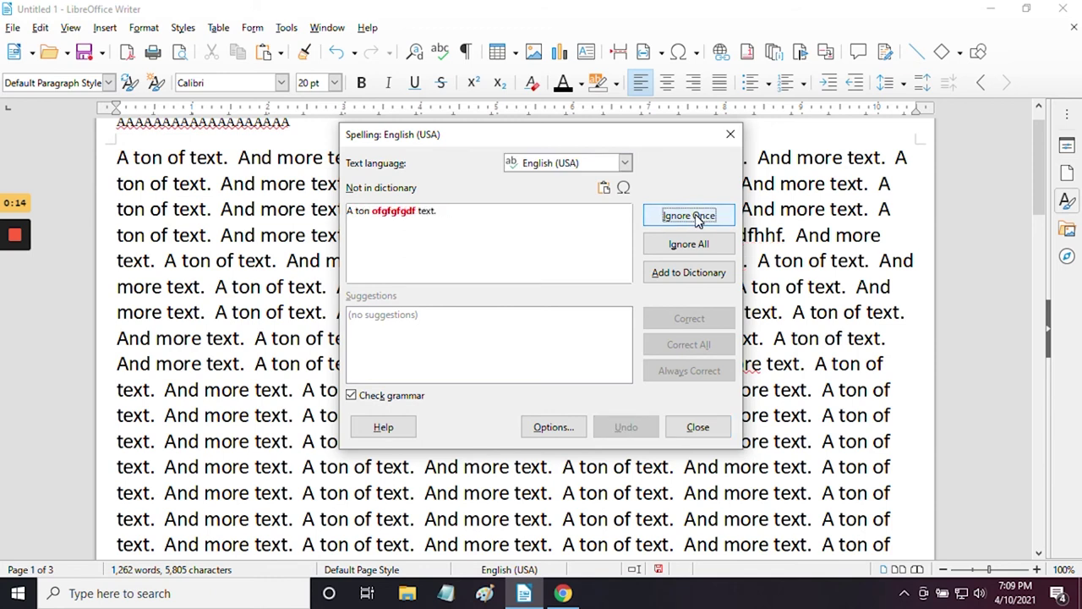
{"action": "left_click", "coordinate": [696, 218]}
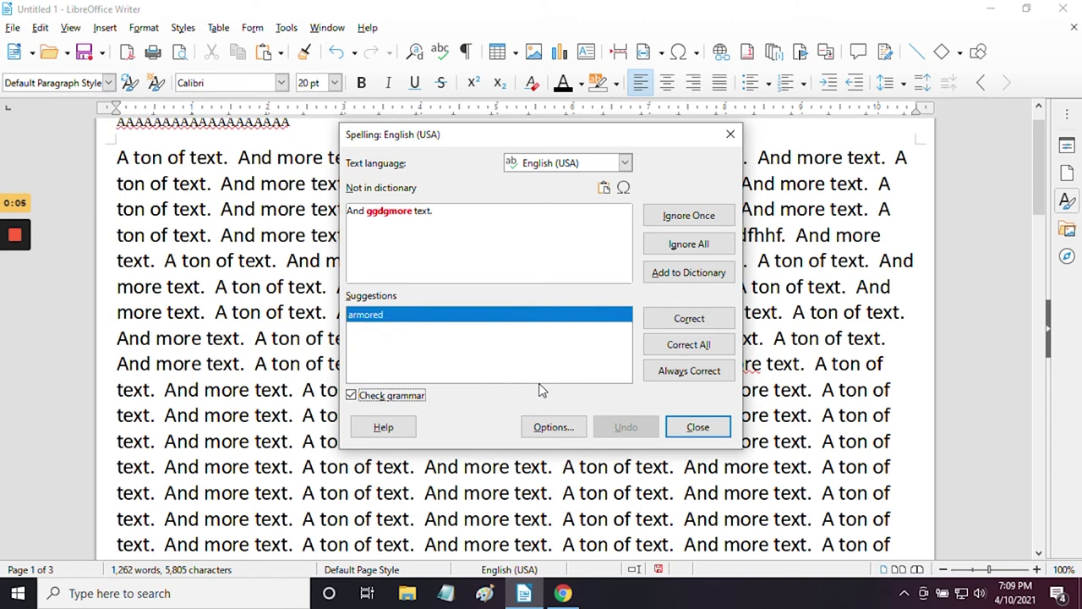
{"action": "left_click", "coordinate": [698, 427]}
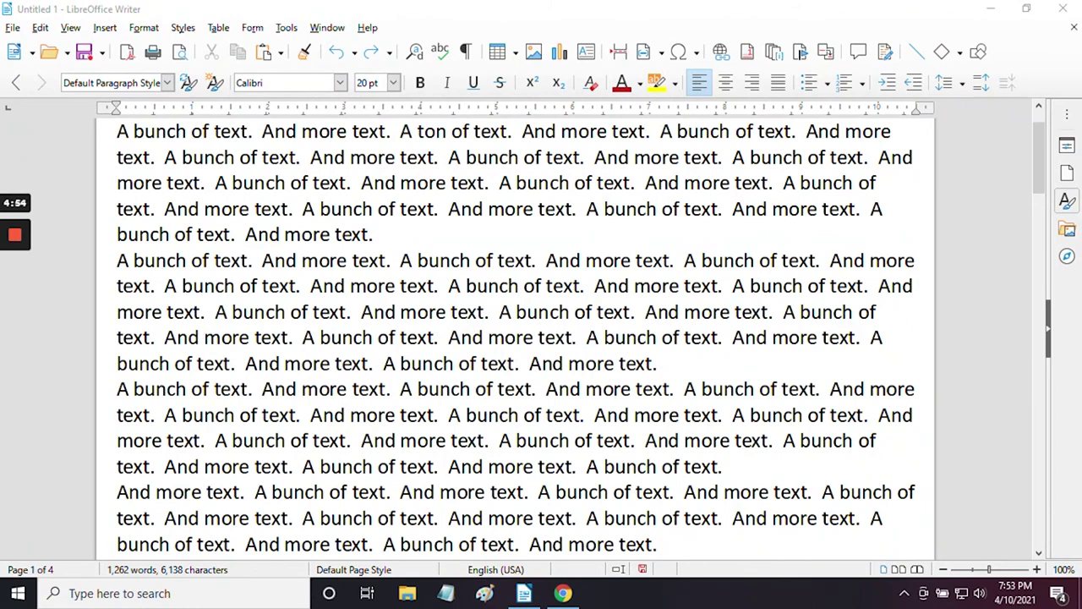
{"action": "left_click", "coordinate": [107, 29]}
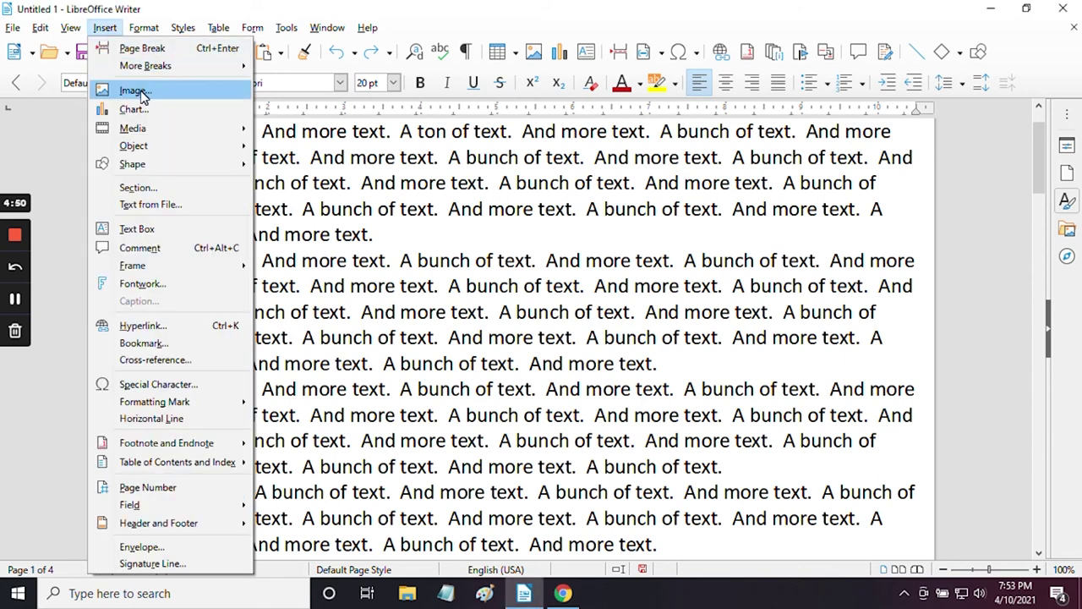
{"action": "left_click", "coordinate": [536, 7]}
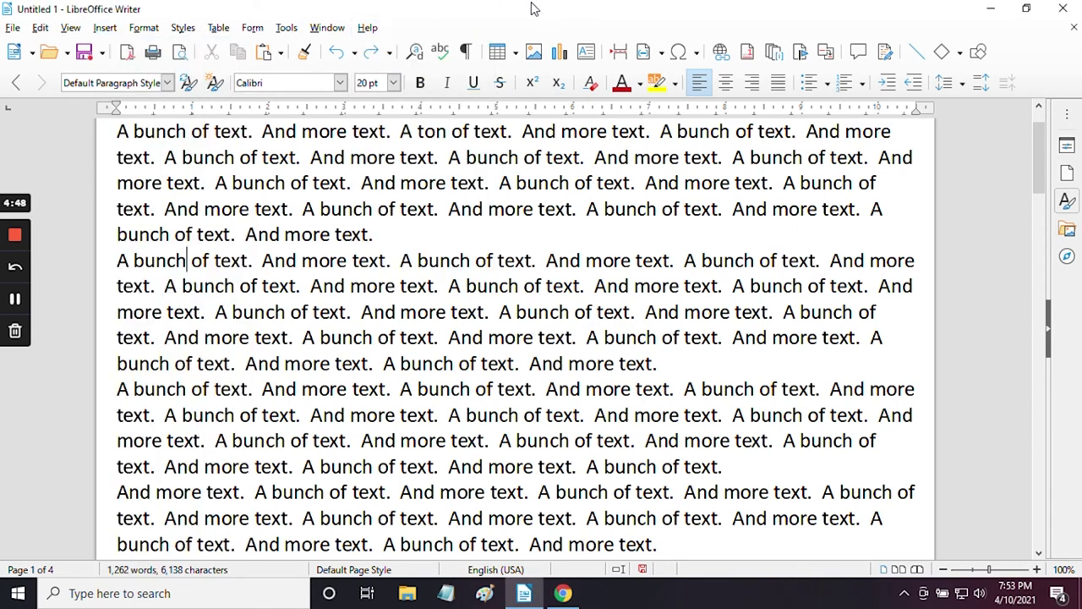
{"action": "left_click", "coordinate": [534, 53]}
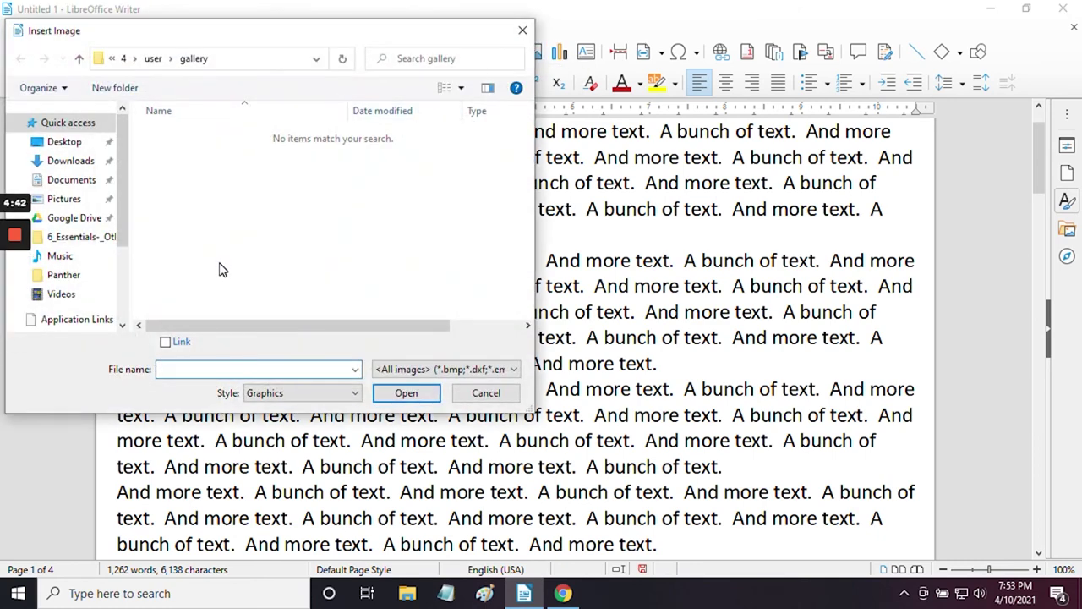
{"action": "left_click_drag", "start_coordinate": [127, 171], "coordinate": [115, 273]}
{"action": "left_click", "coordinate": [53, 289]}
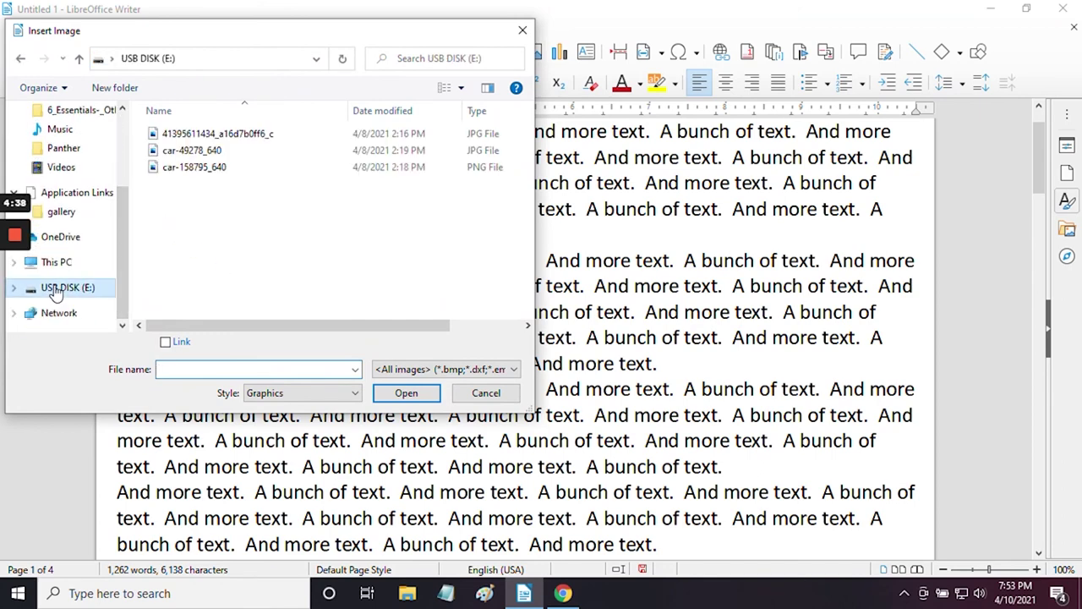
{"action": "left_click", "coordinate": [258, 138]}
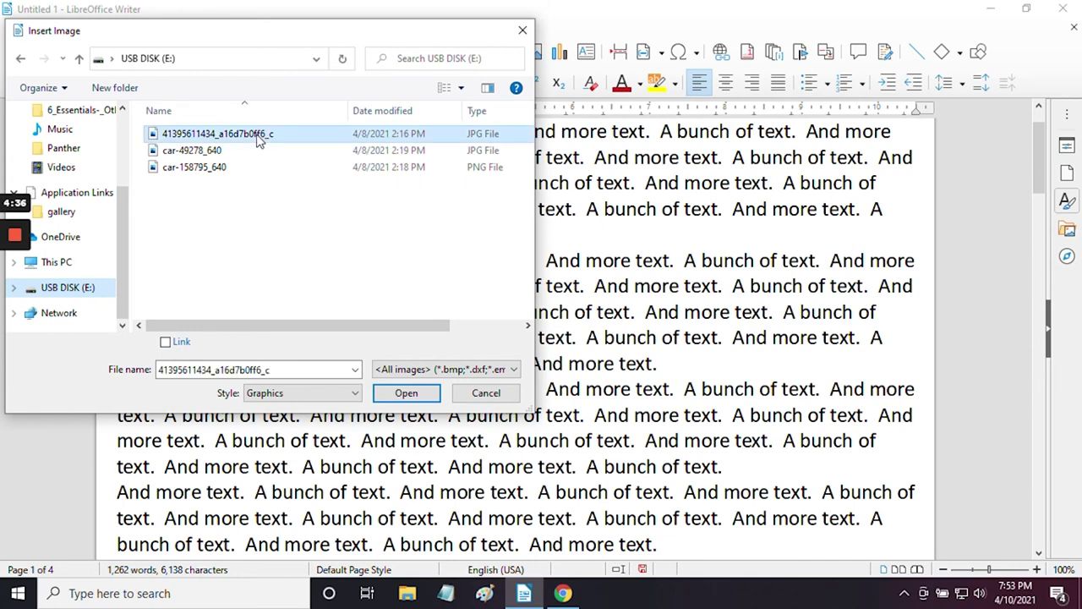
{"action": "left_click", "coordinate": [406, 393]}
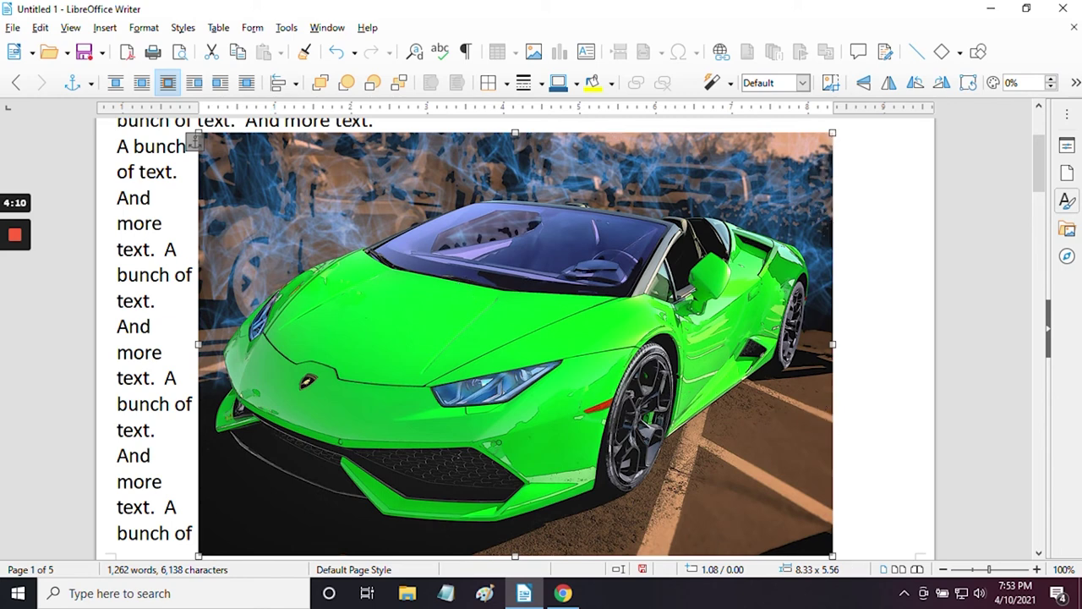
- Scale the car image down proportionally to about 4.27 × 2.85 inches; try squashing its height to about 1.10 inches and undo that
{"action": "left_click_drag", "start_coordinate": [825, 143], "coordinate": [523, 377]}
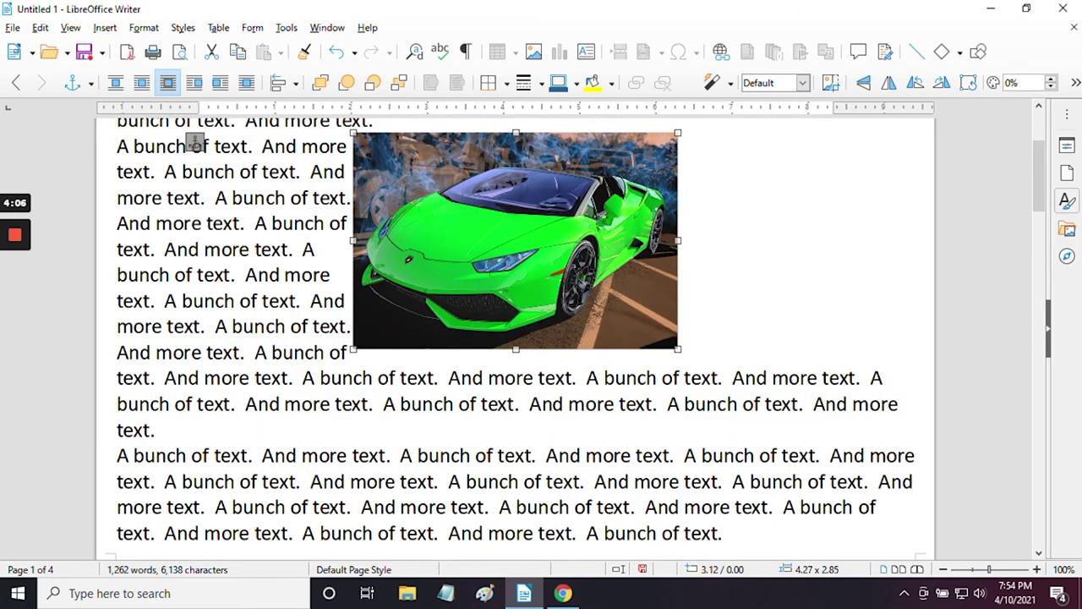
{"action": "scroll", "coordinate": [617, 325], "scroll_direction": "up", "scroll_amount": 1}
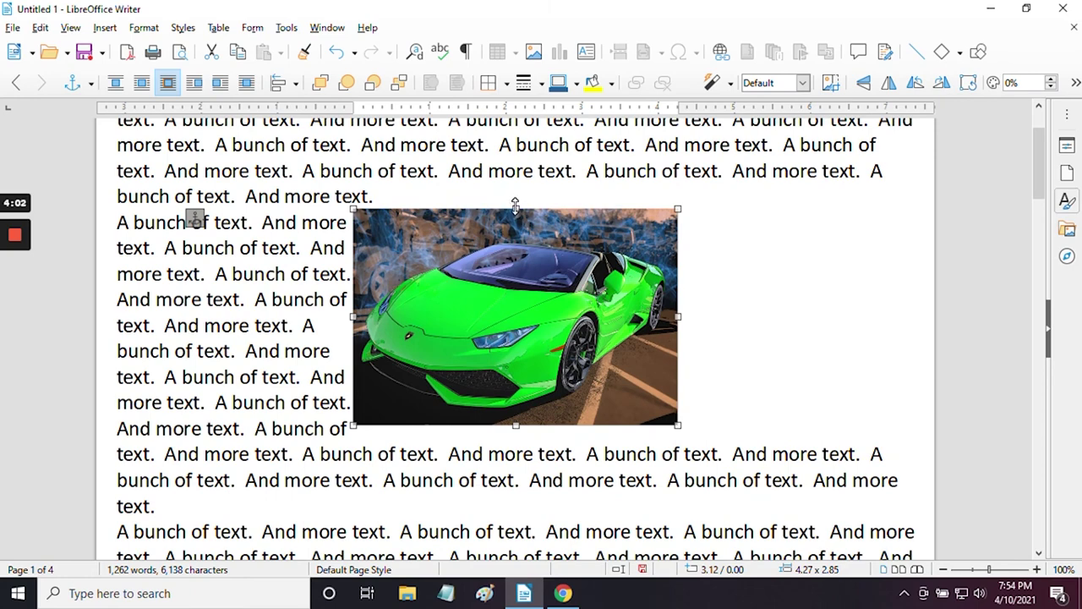
{"action": "left_click_drag", "start_coordinate": [515, 204], "coordinate": [515, 342]}
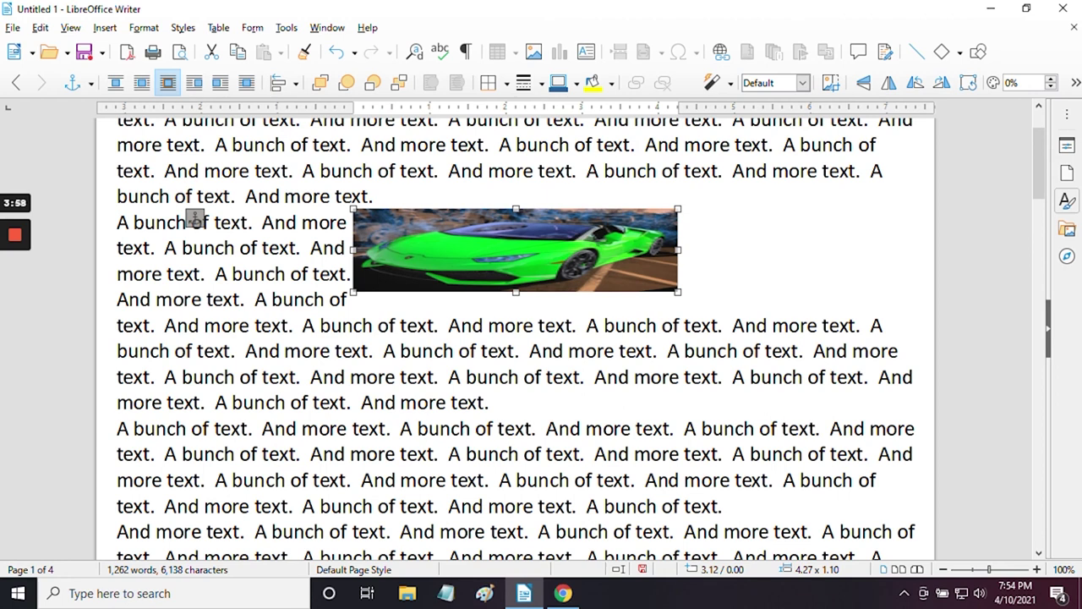
{"action": "left_click", "coordinate": [337, 54]}
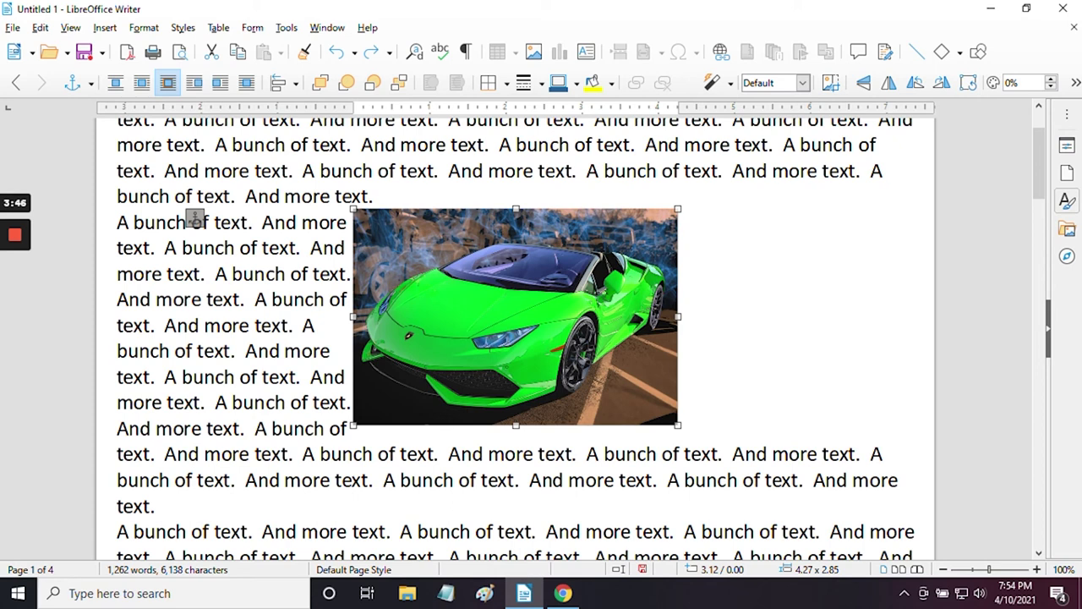
- Crop the car image from its upper right corner to about 2.84 × 1.62 inches and expand the crop again to about 4.26 × 2.60 inches
{"action": "left_click", "coordinate": [831, 83]}
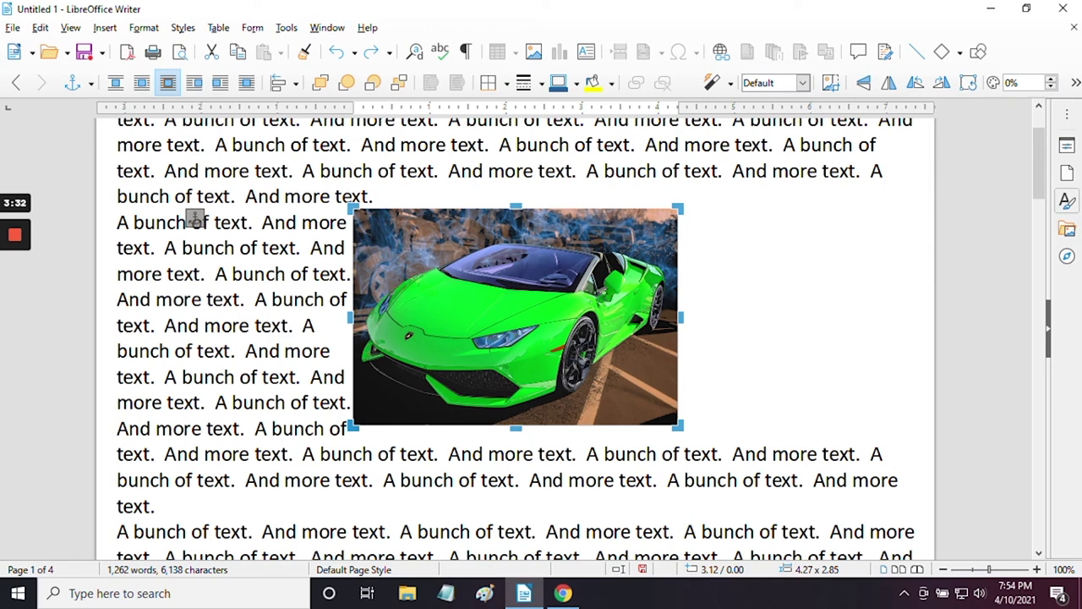
{"action": "left_click_drag", "start_coordinate": [678, 208], "coordinate": [571, 302]}
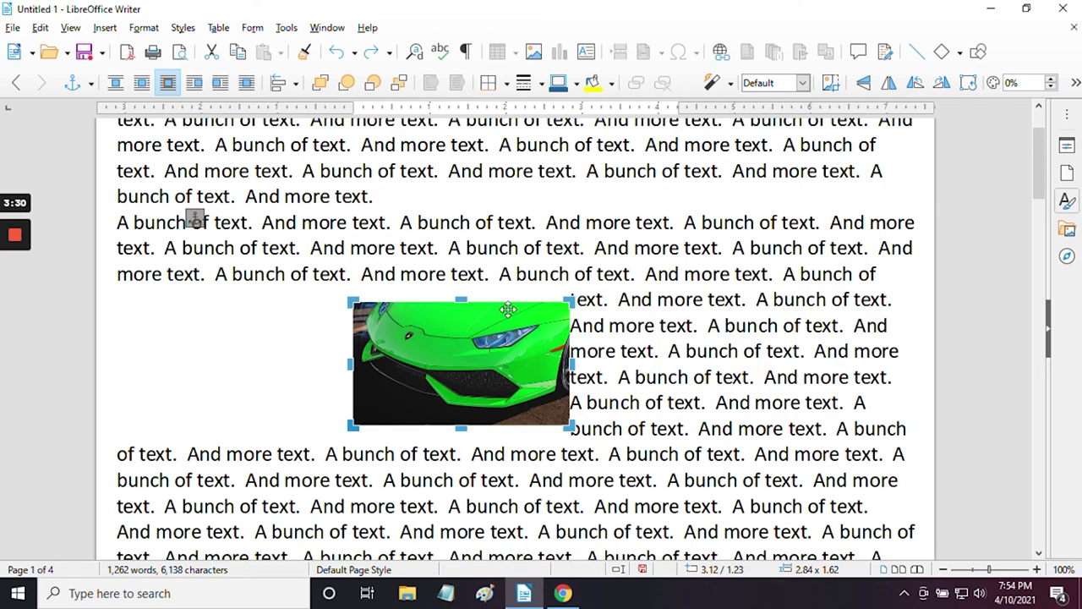
{"action": "left_click_drag", "start_coordinate": [461, 301], "coordinate": [461, 226]}
{"action": "left_click_drag", "start_coordinate": [571, 325], "coordinate": [678, 313]}
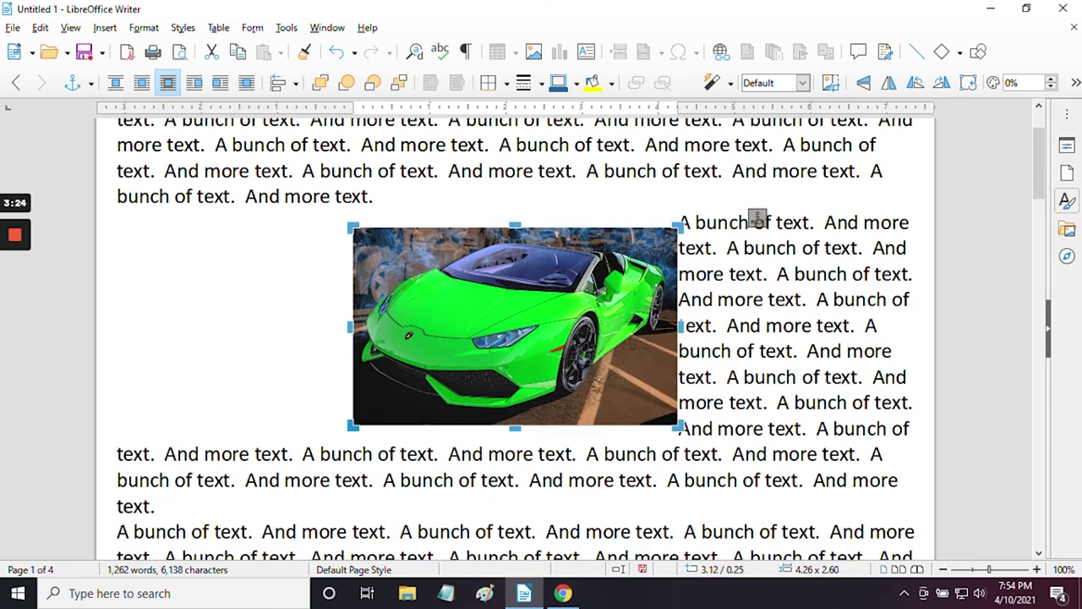
- Extend the crop frame above the car image to about 3.66 inches high and trim it back to about 4.13 × 2.46 inches
{"action": "left_click_drag", "start_coordinate": [515, 227], "coordinate": [533, 155]}
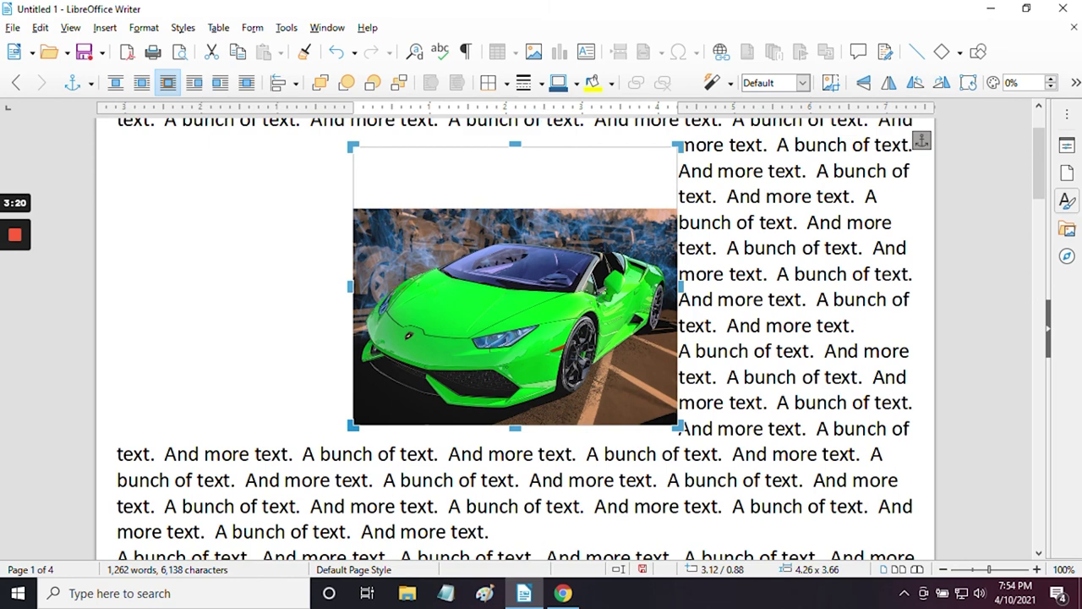
{"action": "left_click_drag", "start_coordinate": [515, 145], "coordinate": [517, 230]}
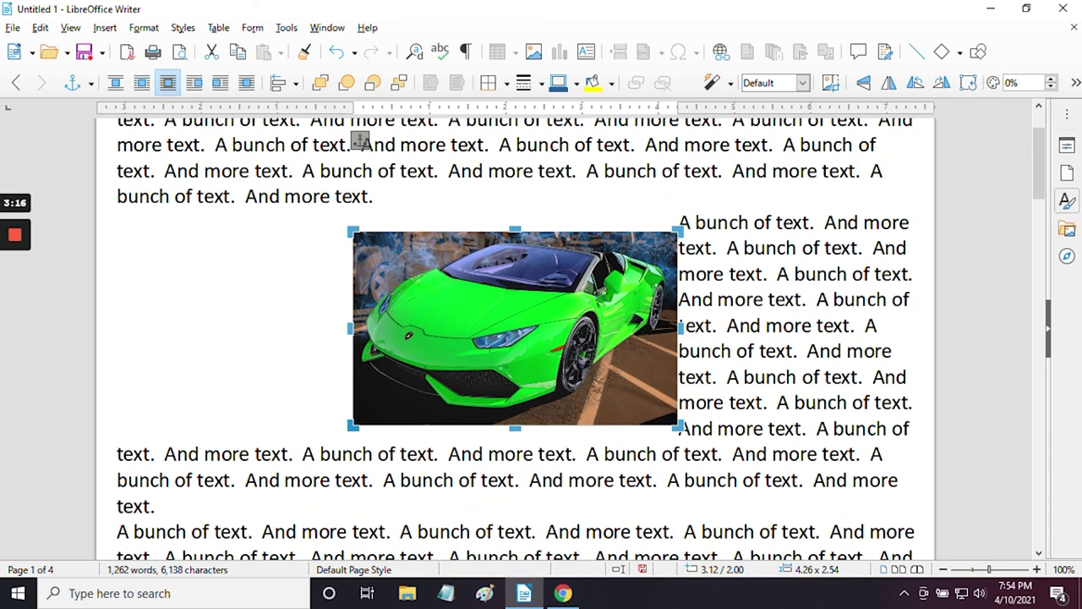
{"action": "left_click_drag", "start_coordinate": [678, 427], "coordinate": [668, 418]}
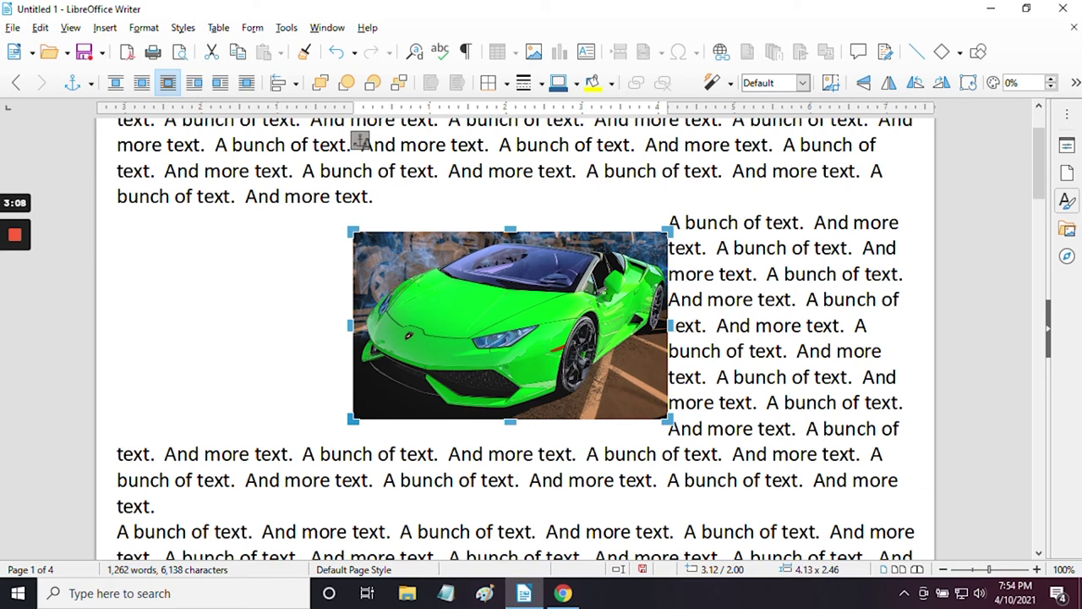
- Flip the car image vertically and horizontally, and rotate it 90° left and back 90° right
{"action": "left_click", "coordinate": [863, 83]}
{"action": "left_click", "coordinate": [889, 83]}
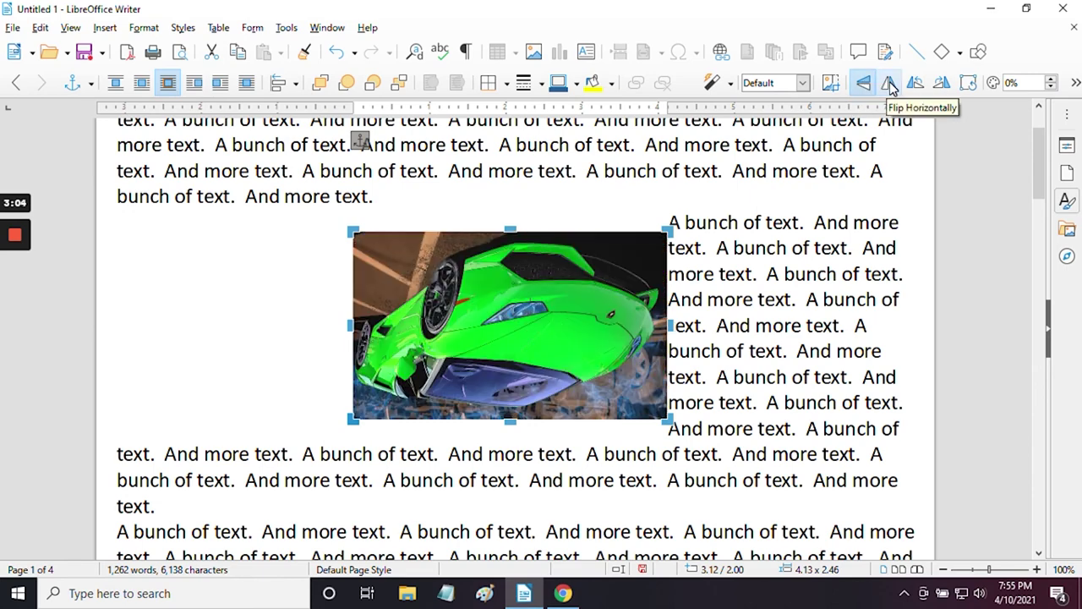
{"action": "left_click", "coordinate": [914, 85]}
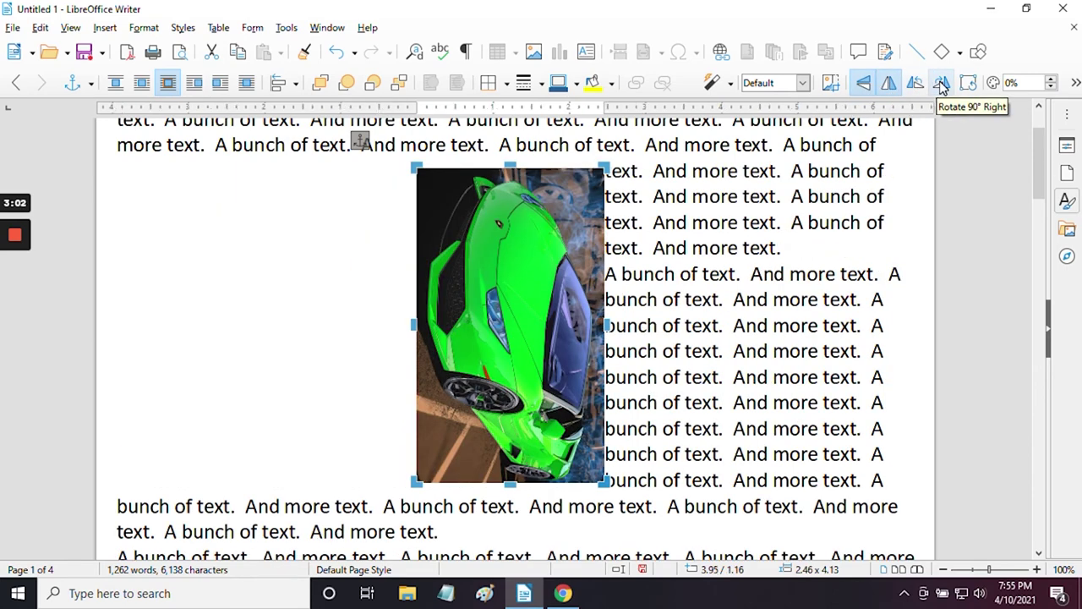
{"action": "left_click", "coordinate": [942, 85]}
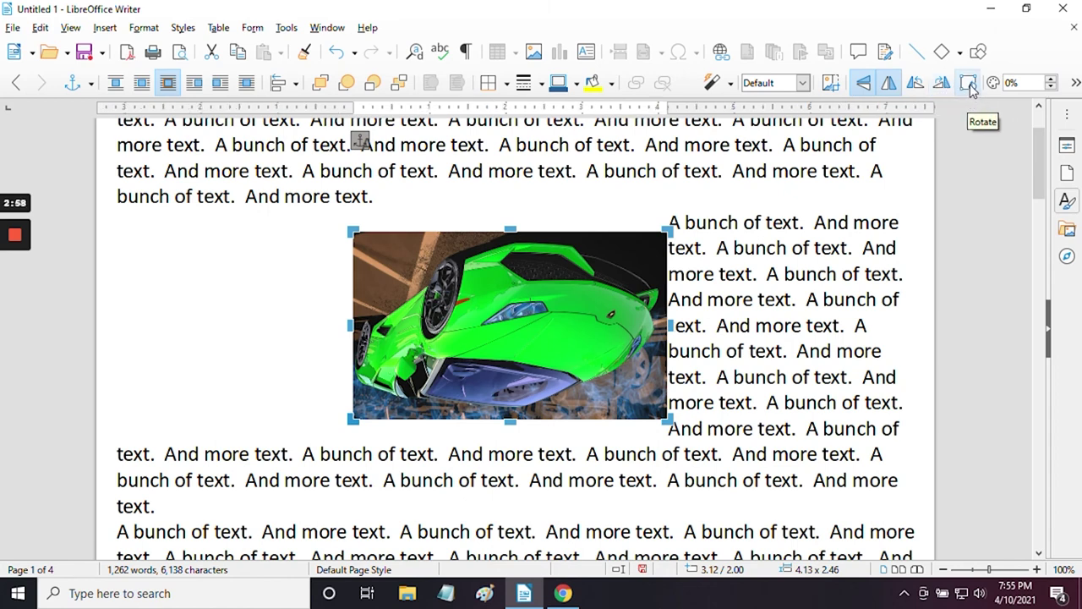
- Try a slight free rotation of the car image by its corner, undo the rotations and flips, and leave rotation mode
{"action": "left_click", "coordinate": [969, 85]}
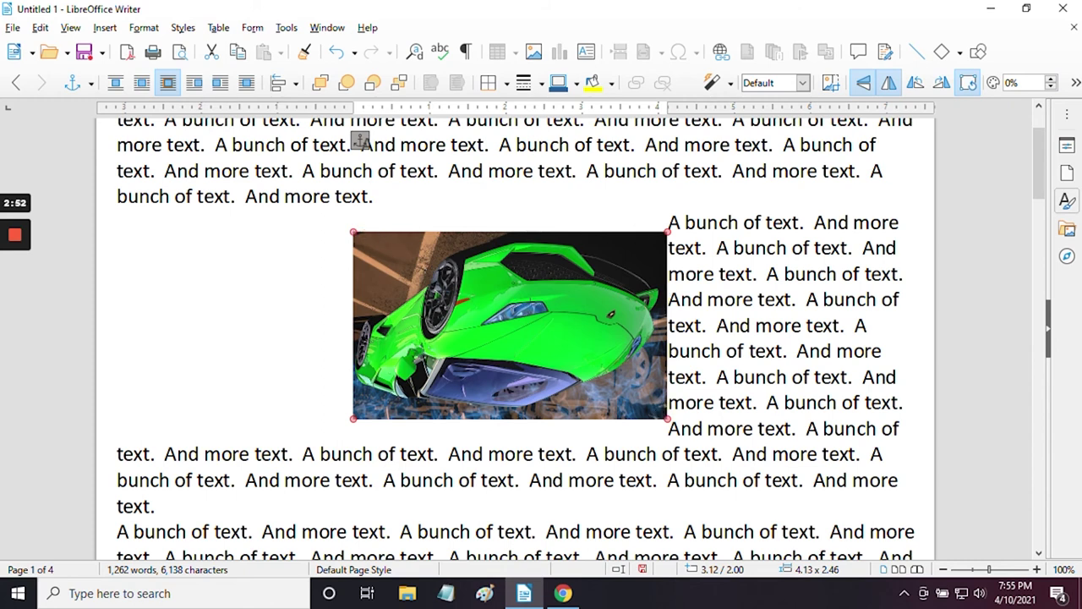
{"action": "mouse_move", "coordinate": [666, 417]}
{"action": "left_mouse_down"}
{"action": "mouse_move", "coordinate": [645, 448]}
{"action": "mouse_move", "coordinate": [556, 495]}
{"action": "mouse_move", "coordinate": [567, 435]}
{"action": "mouse_move", "coordinate": [667, 418]}
{"action": "left_mouse_up"}
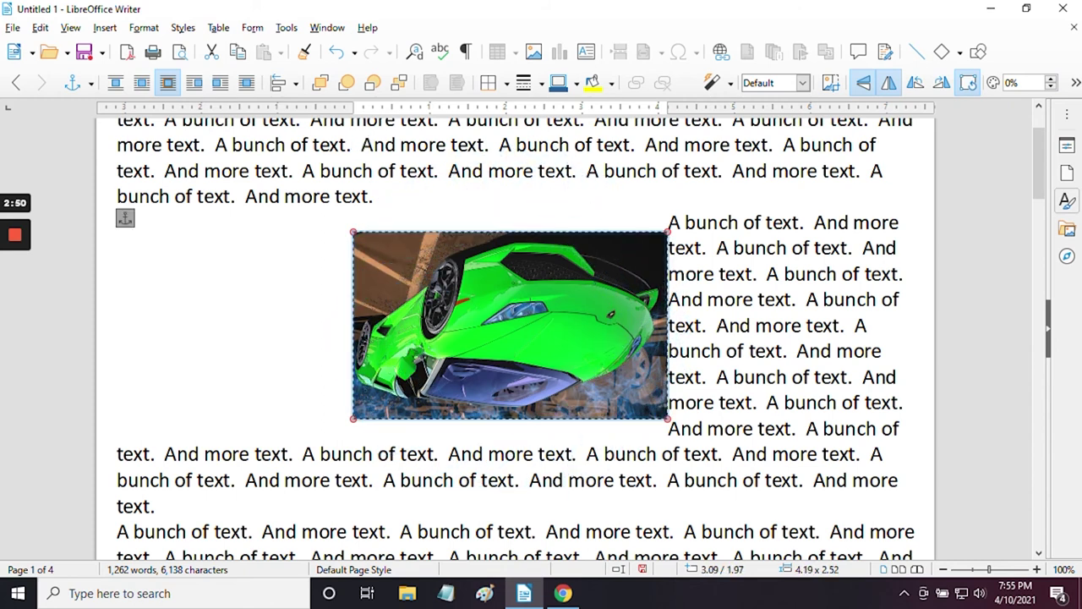
{"action": "key", "text": "ctrl+z"}
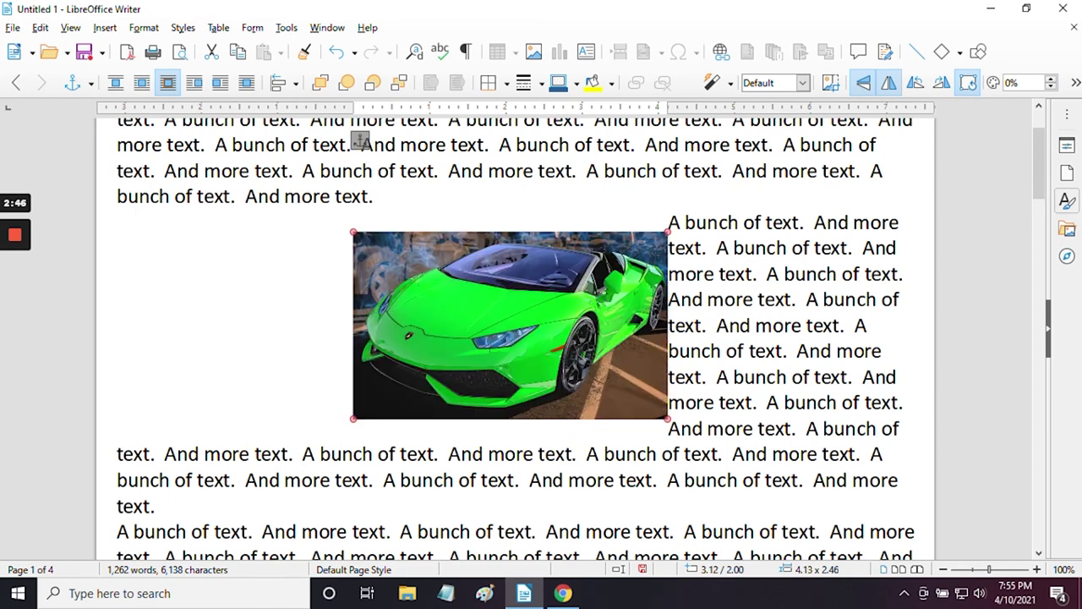
{"action": "left_click", "coordinate": [520, 199]}
{"action": "left_click", "coordinate": [599, 324]}
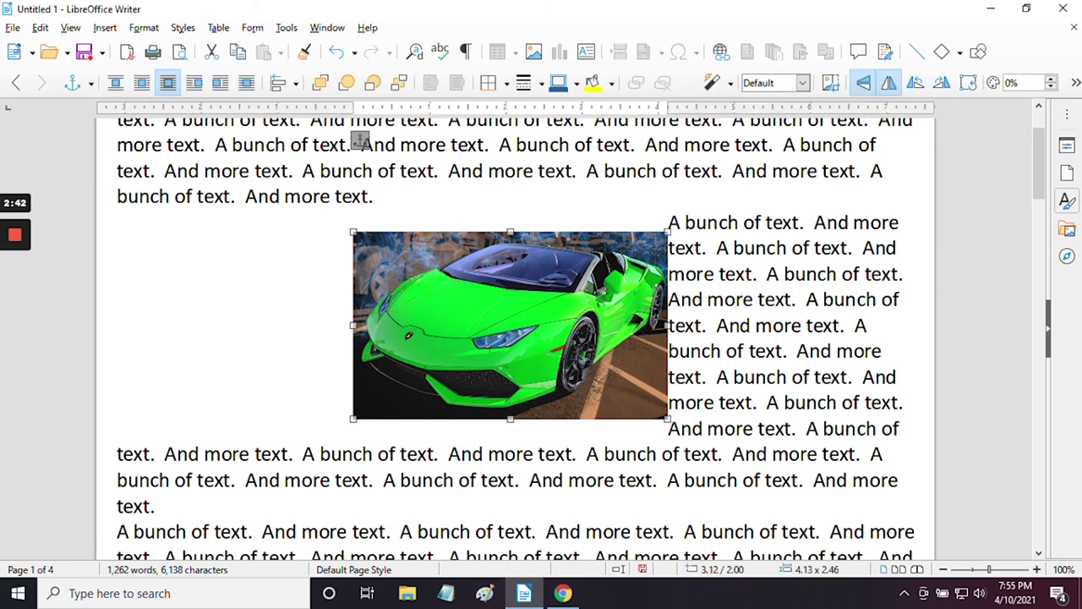
- Turn off text wrapping beside the car image and move it lower in the text to about 3.90 / 3.09 inches
{"action": "left_click", "coordinate": [526, 169]}
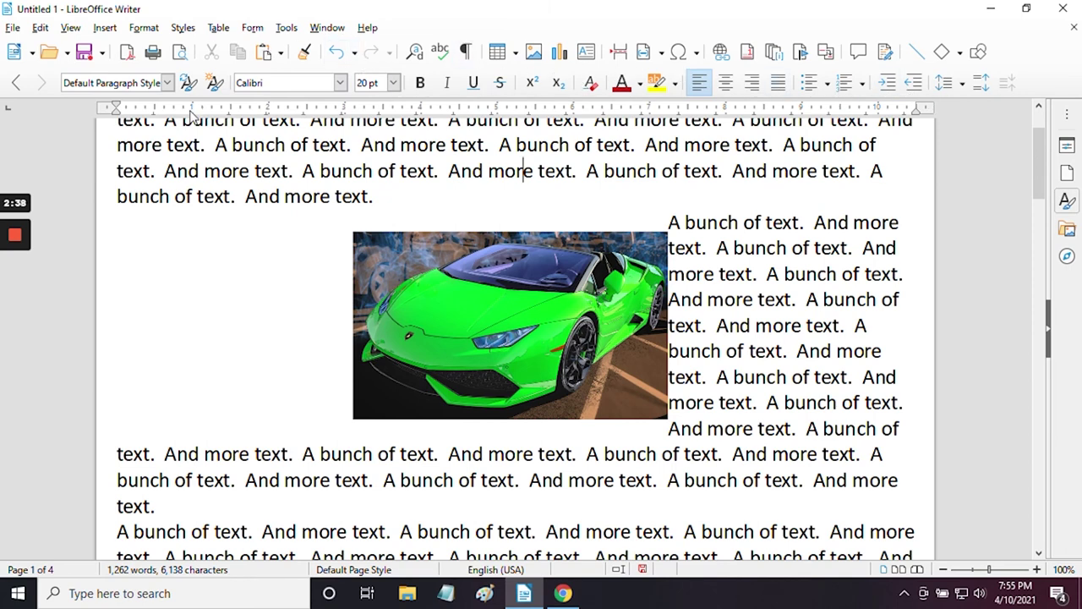
{"action": "left_click", "coordinate": [500, 308]}
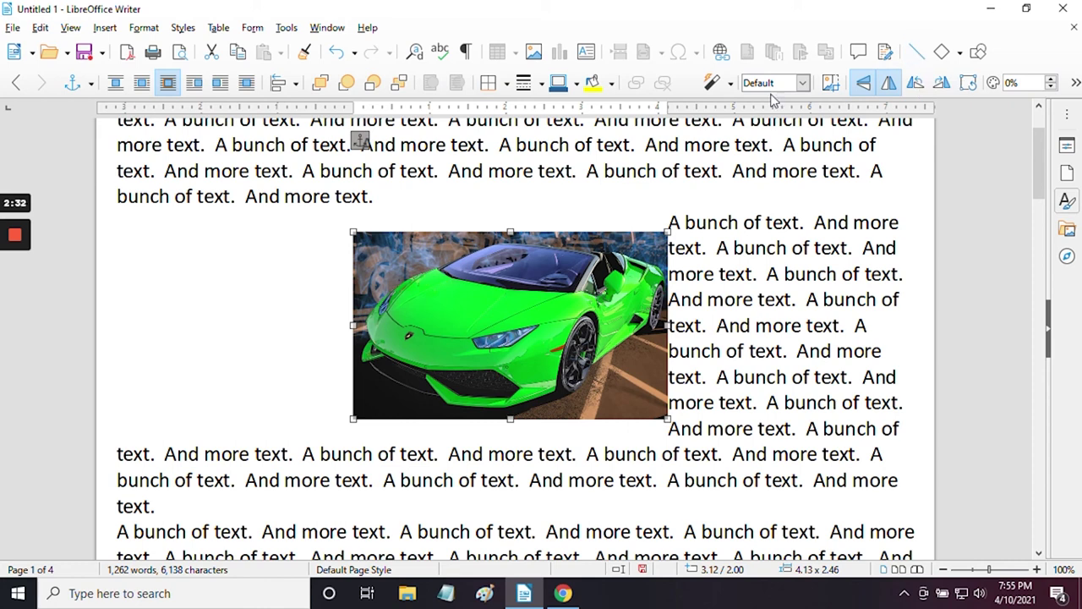
{"action": "left_click", "coordinate": [117, 83]}
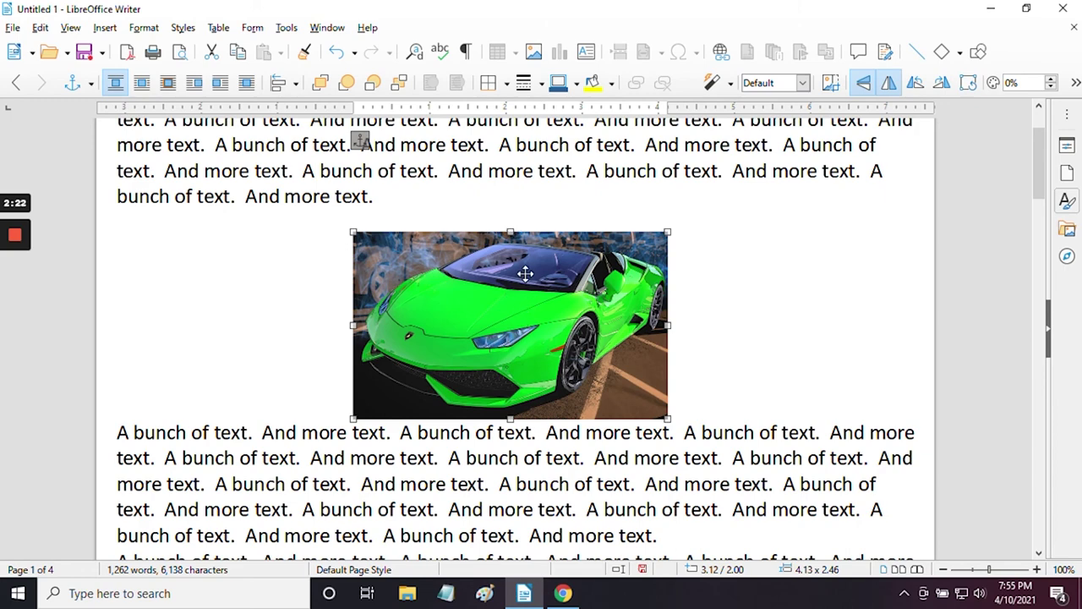
{"action": "left_click_drag", "start_coordinate": [525, 272], "coordinate": [578, 385]}
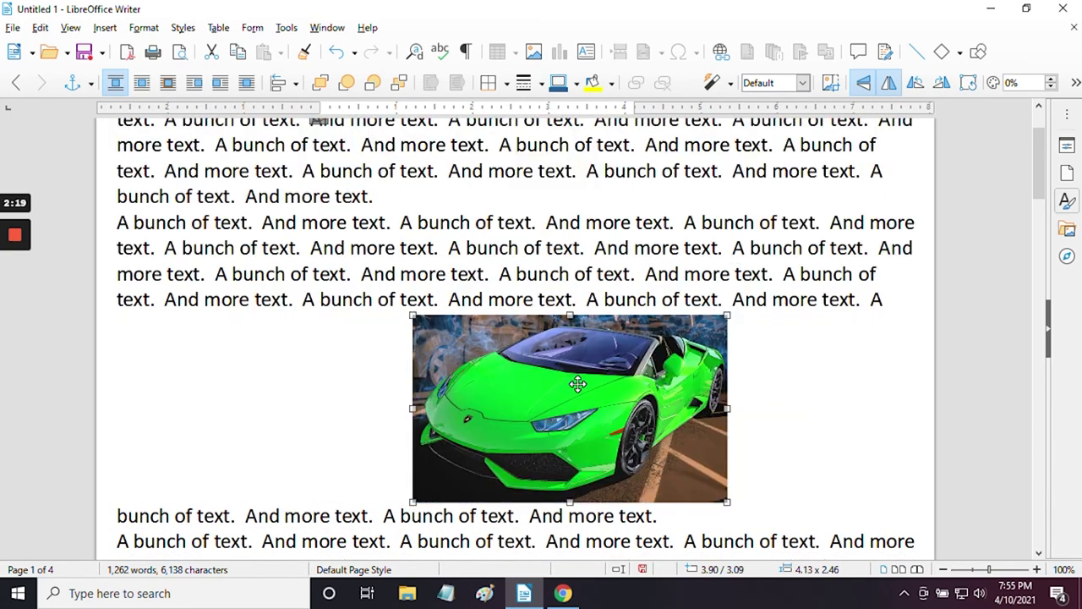
- Set the car image's text wrap to Parallel and move the image around the page to about 2.83 / 1.28 inches
{"action": "left_click", "coordinate": [142, 85]}
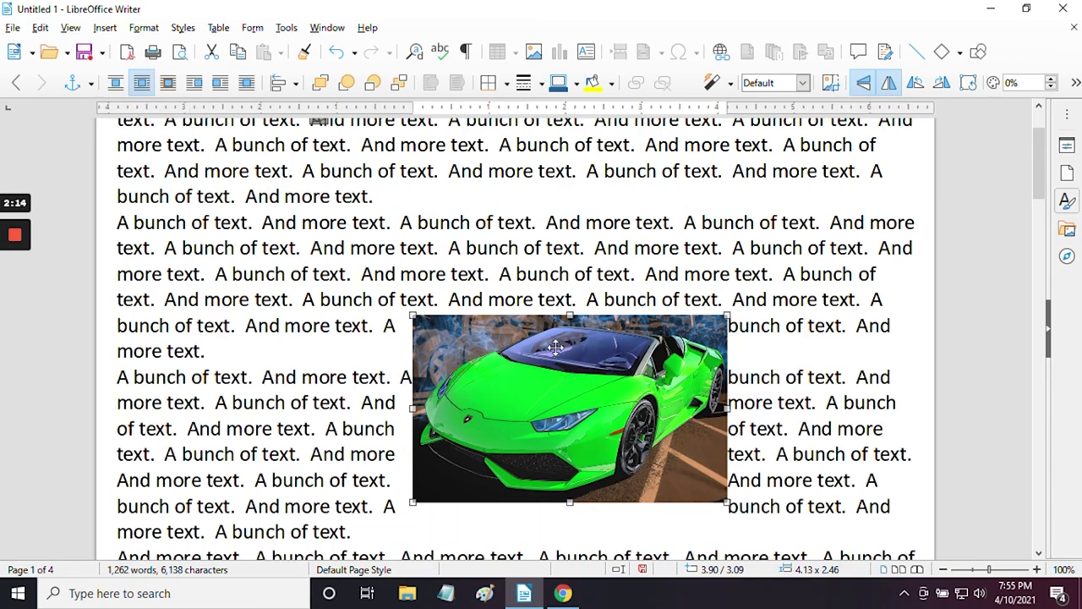
{"action": "left_click_drag", "start_coordinate": [628, 395], "coordinate": [404, 271]}
{"action": "left_click_drag", "start_coordinate": [397, 205], "coordinate": [539, 319]}
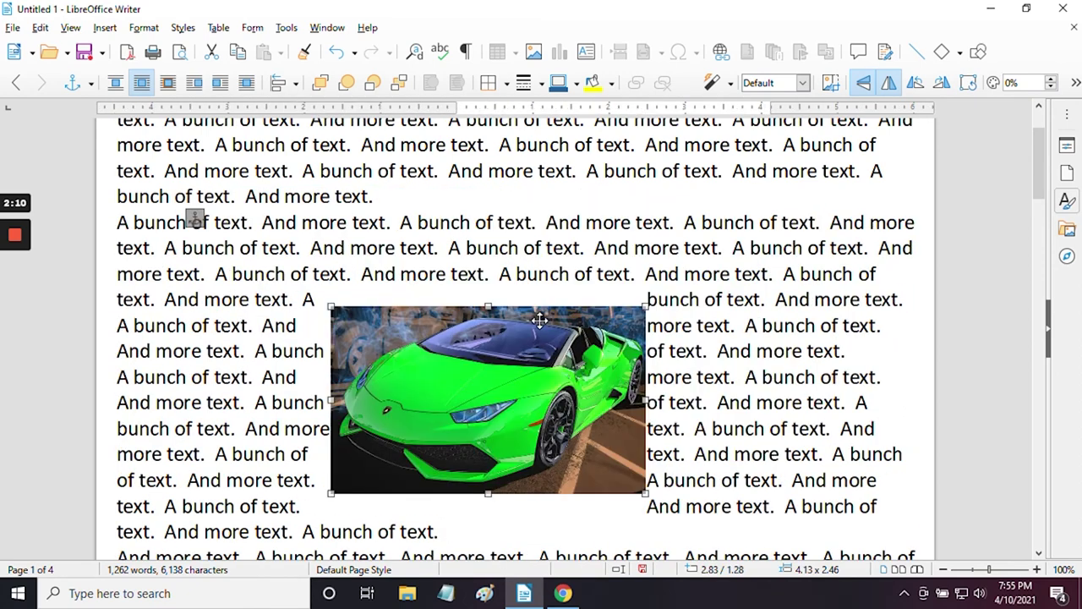
- Try the Optimal, Before and After text wraps on the car image, and set its wrap to Through
{"action": "left_click", "coordinate": [169, 84]}
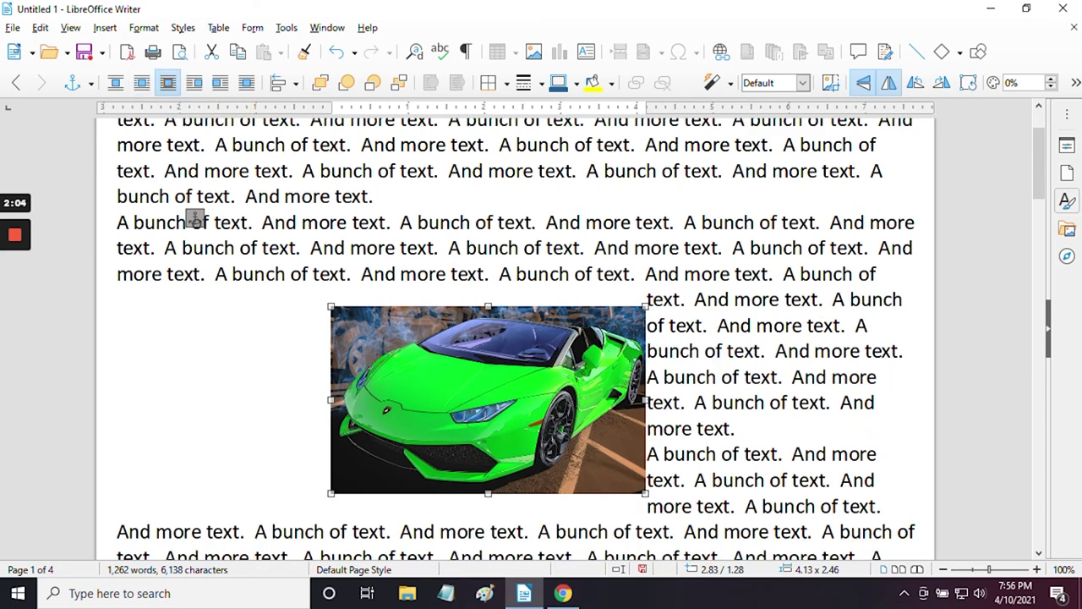
{"action": "left_click", "coordinate": [196, 83]}
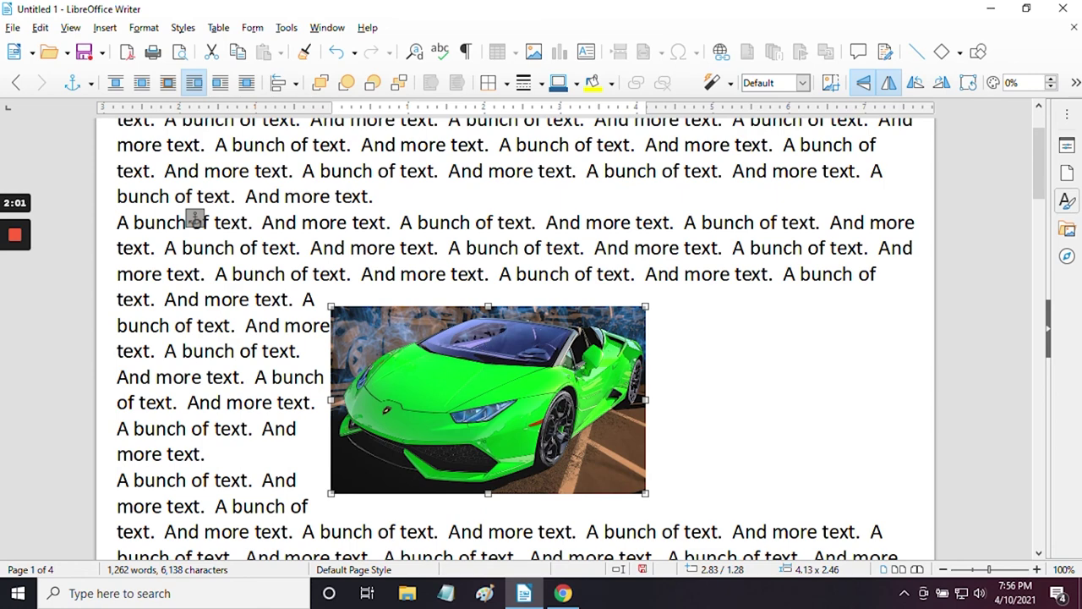
{"action": "left_click", "coordinate": [220, 83]}
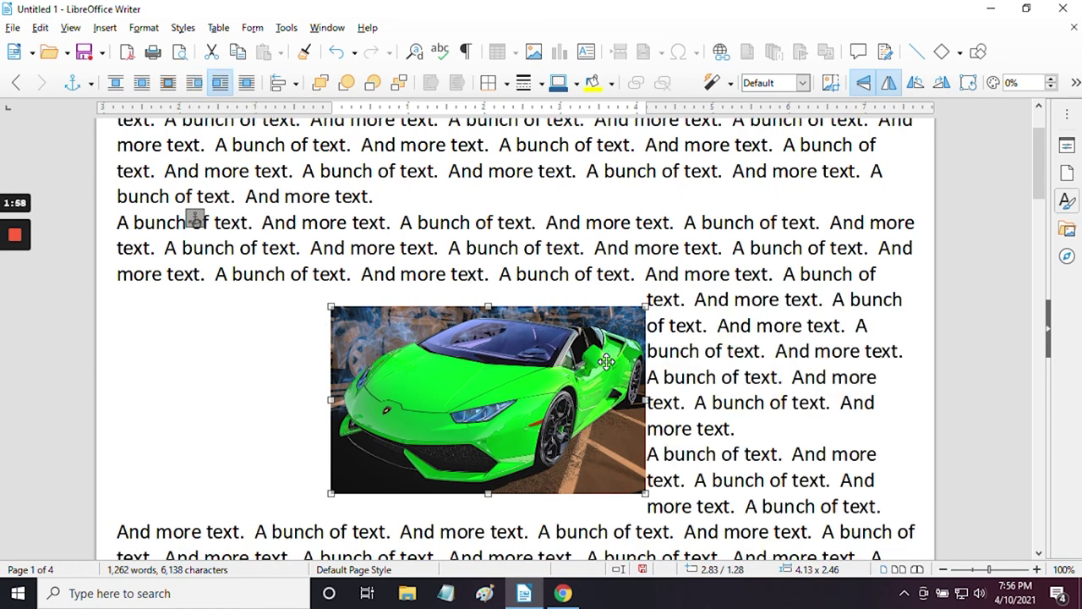
{"action": "left_click", "coordinate": [248, 84]}
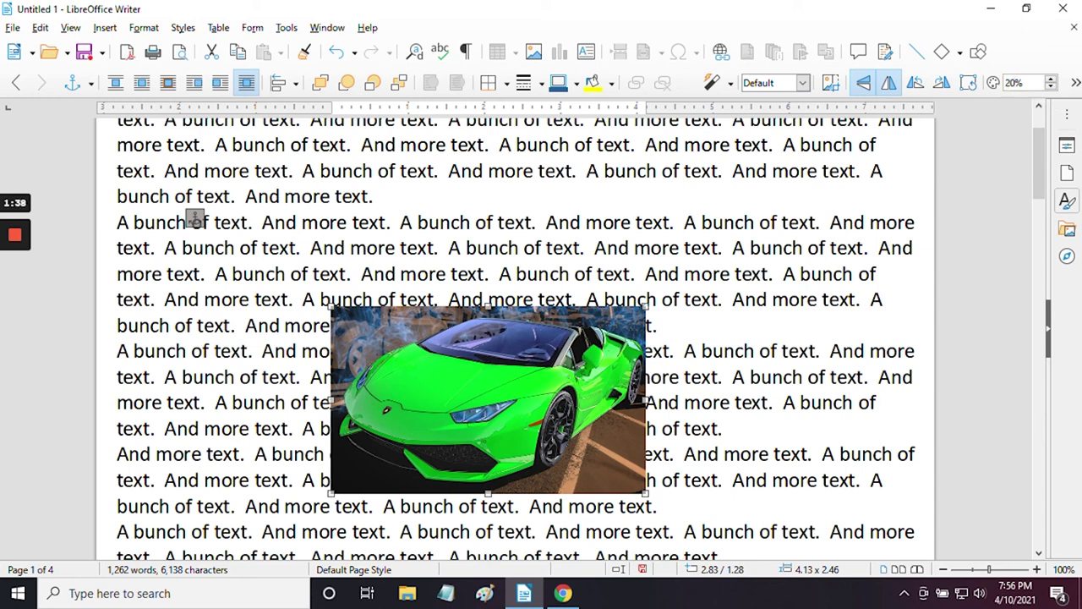
- Set the car image's transparency to 20% and return it to 0%
{"action": "key", "text": "Return"}
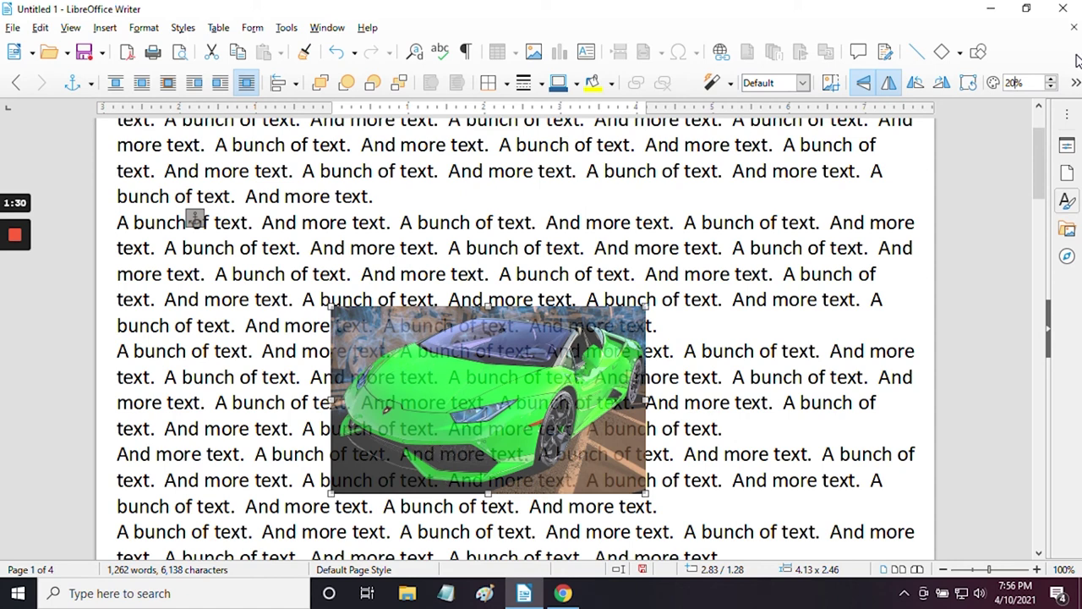
{"action": "key", "text": "BackSpace"}
{"action": "type", "text": "0"}
{"action": "key", "text": "Return"}
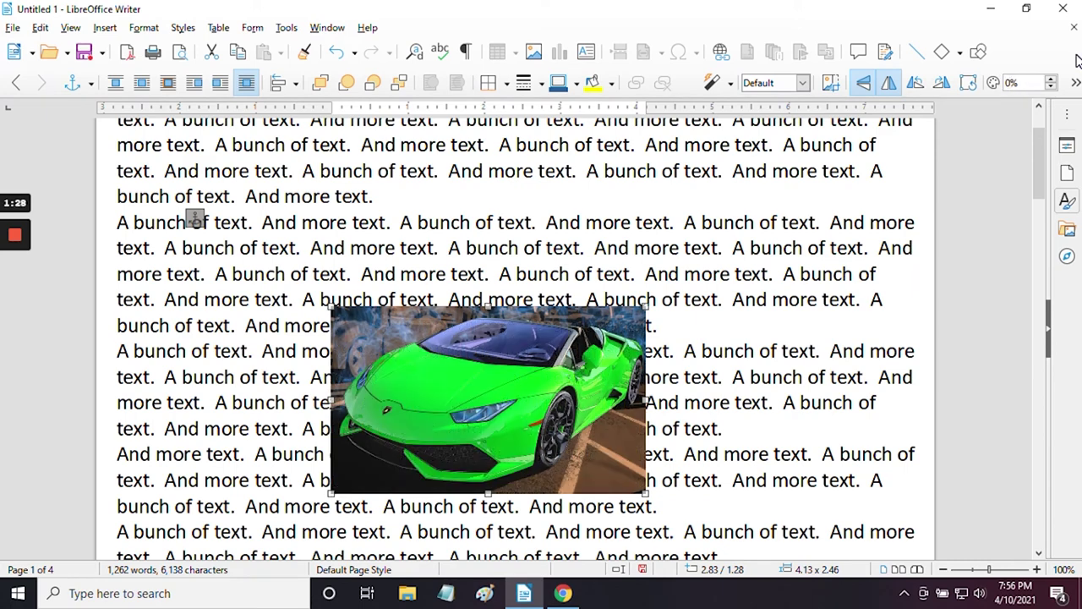
- Set the car image's wrap to Parallel and add a double-line border around all four sides
{"action": "left_click", "coordinate": [142, 84]}
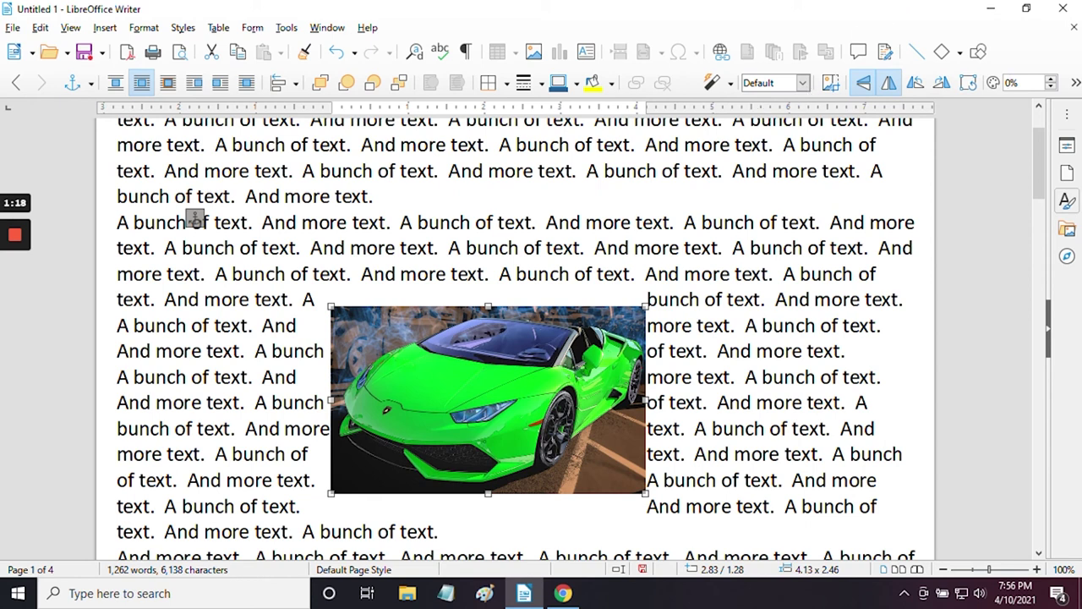
{"action": "left_click", "coordinate": [506, 85]}
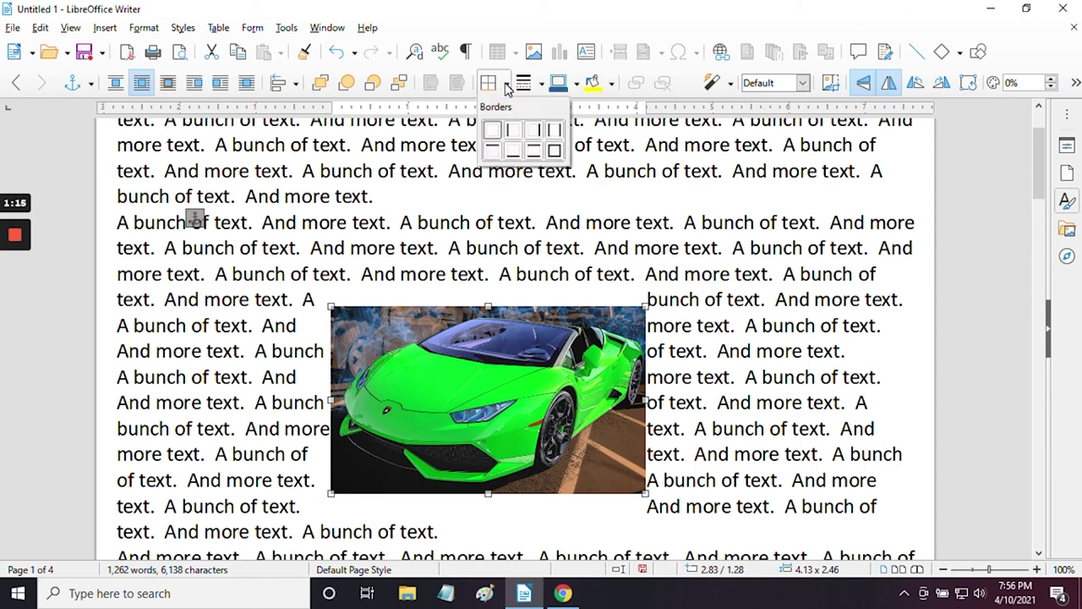
{"action": "left_click", "coordinate": [555, 150]}
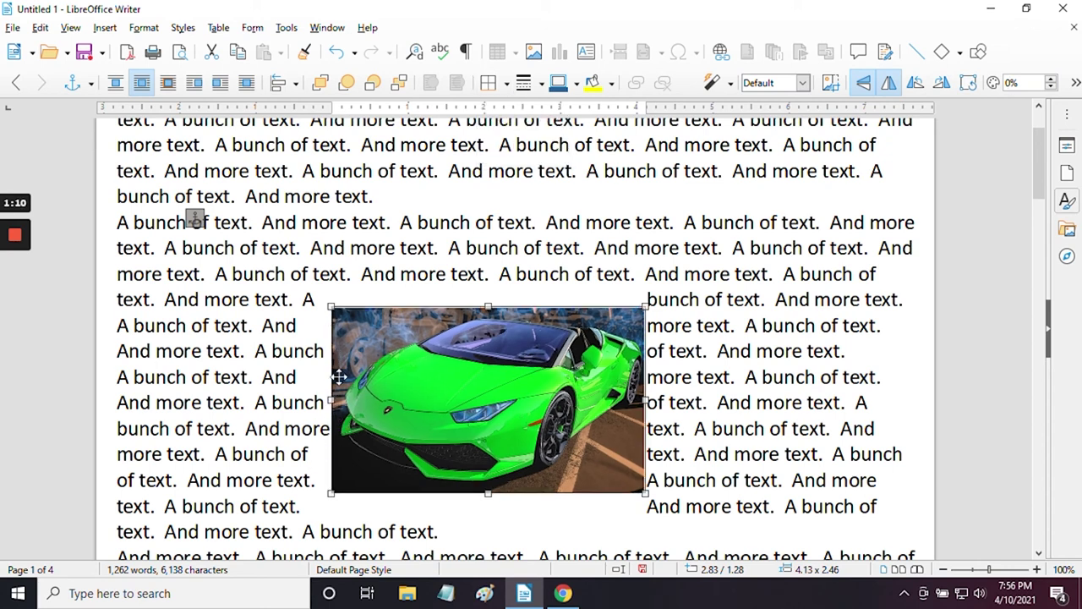
{"action": "left_click", "coordinate": [542, 84]}
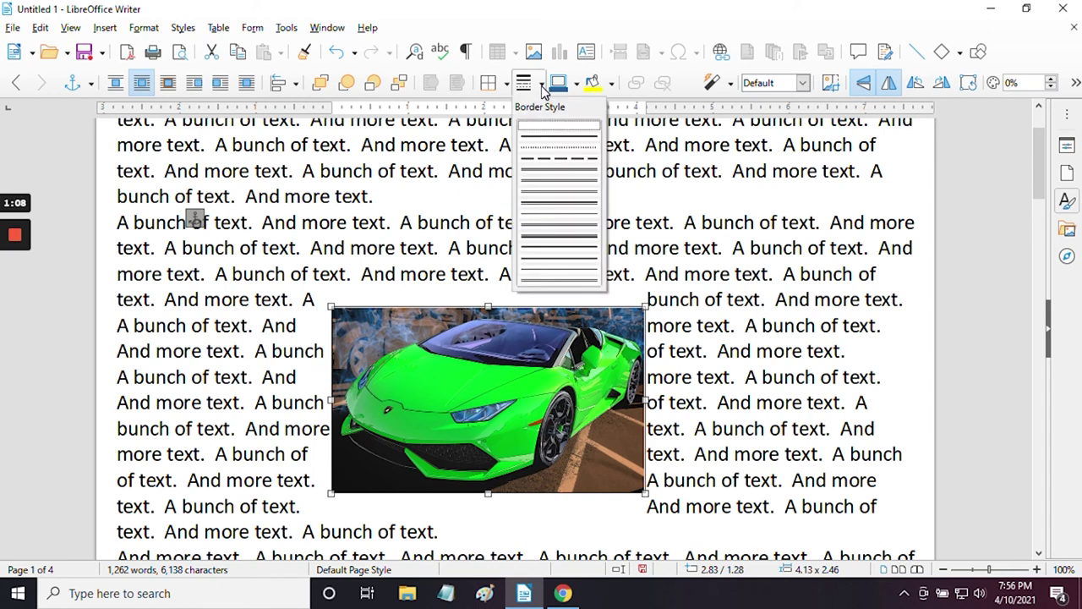
{"action": "left_click", "coordinate": [568, 179]}
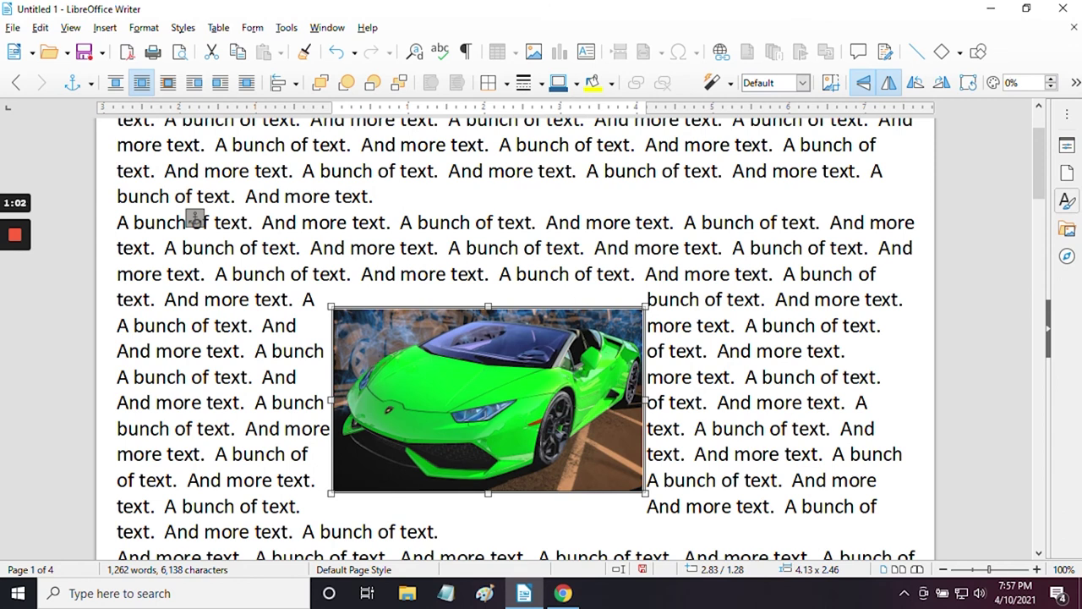
- Color the car image's border Dark Red 1 and give the image a green background
{"action": "left_click", "coordinate": [576, 83]}
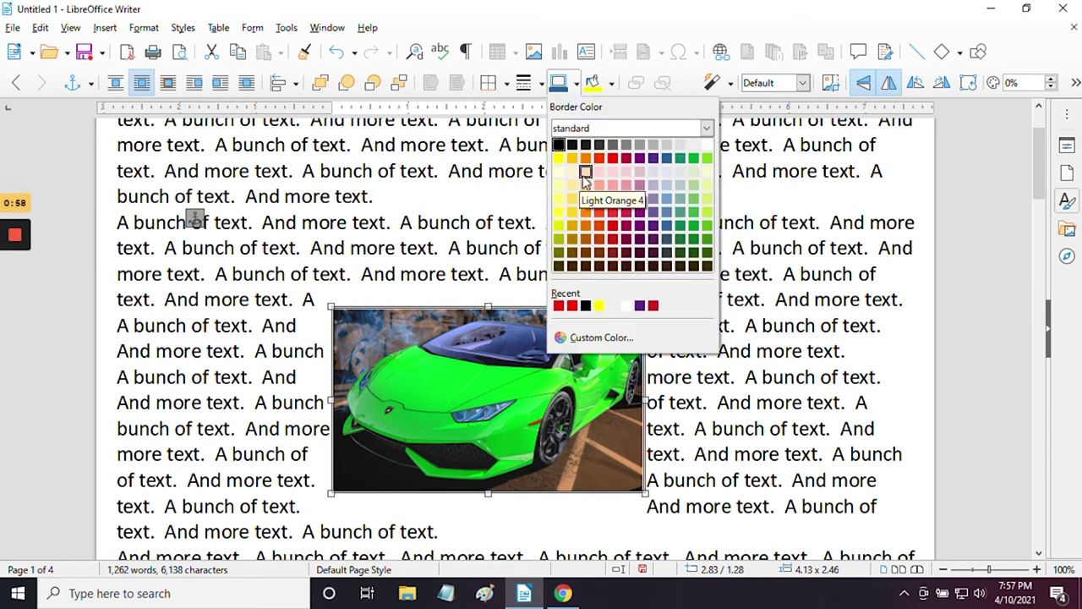
{"action": "left_click", "coordinate": [611, 224]}
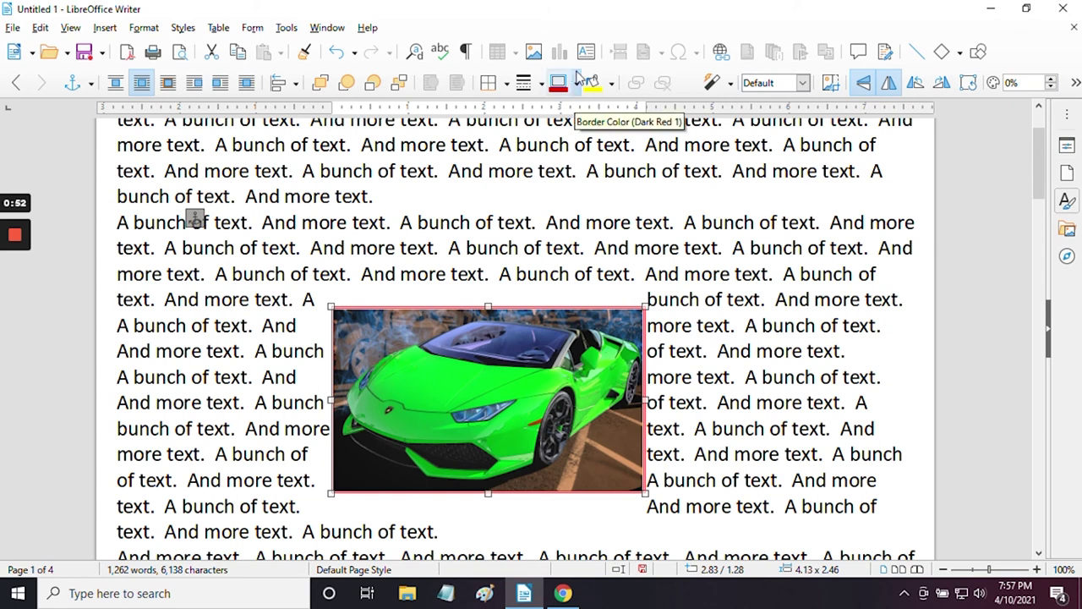
{"action": "left_click", "coordinate": [610, 83]}
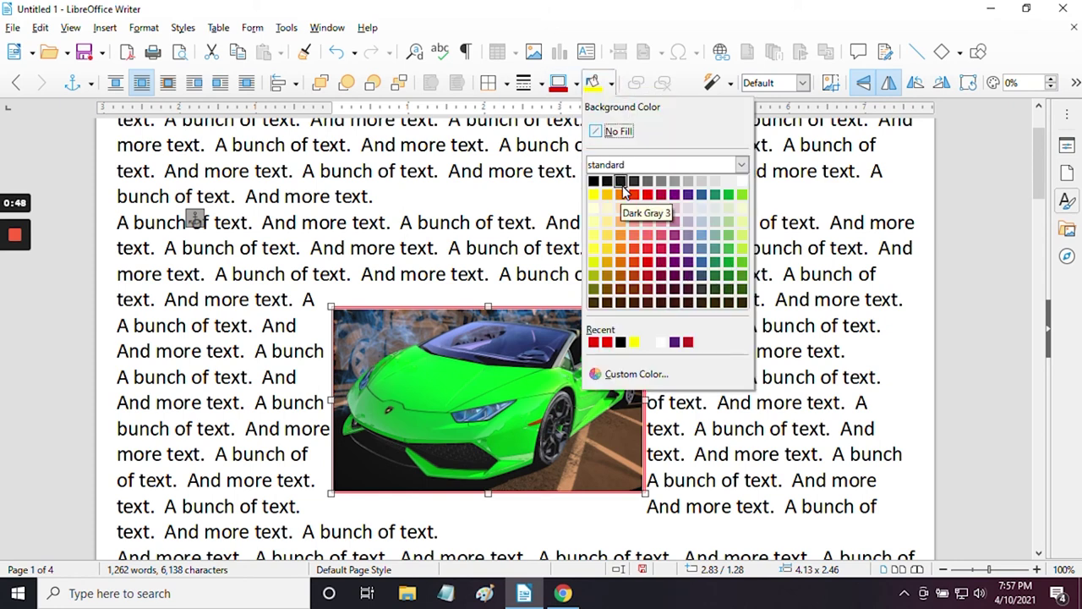
{"action": "left_click", "coordinate": [729, 275]}
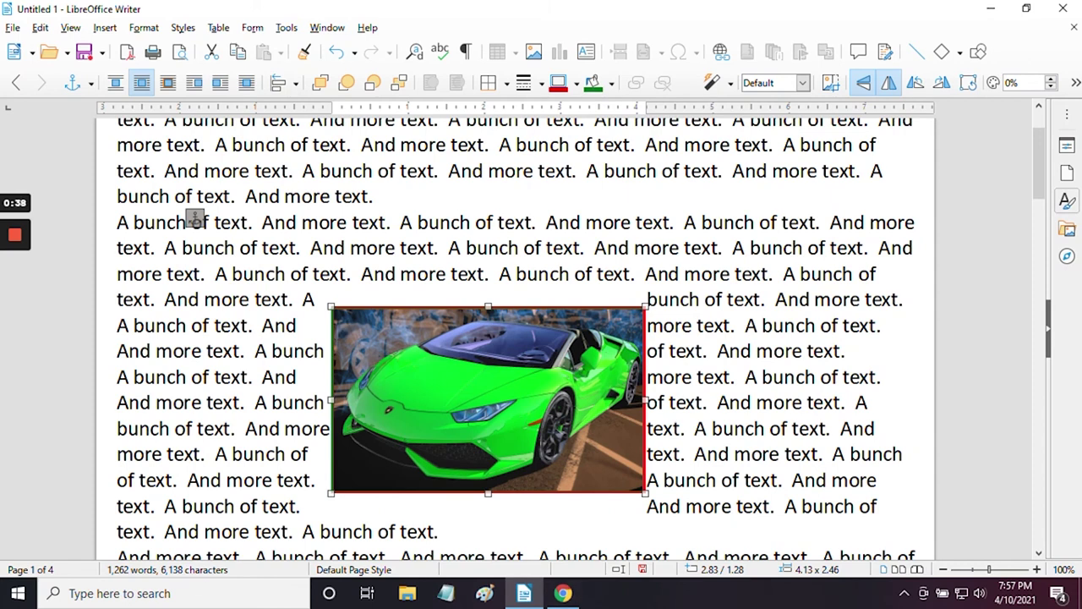
- Try the Grayscale and Black/White color modes on the car image, and return it to Default
{"action": "left_click", "coordinate": [806, 85]}
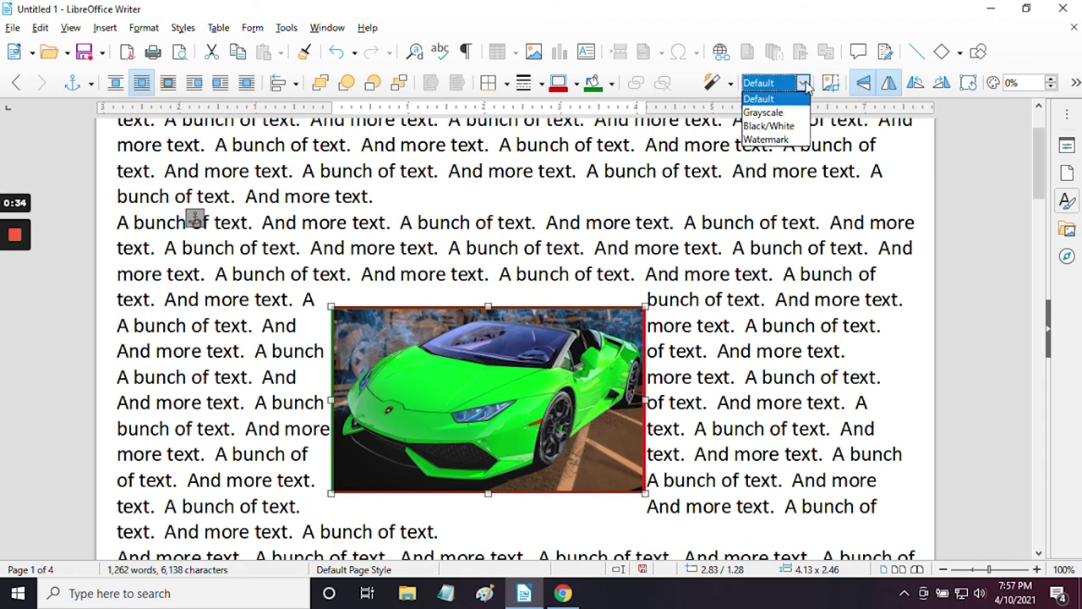
{"action": "left_click", "coordinate": [786, 108]}
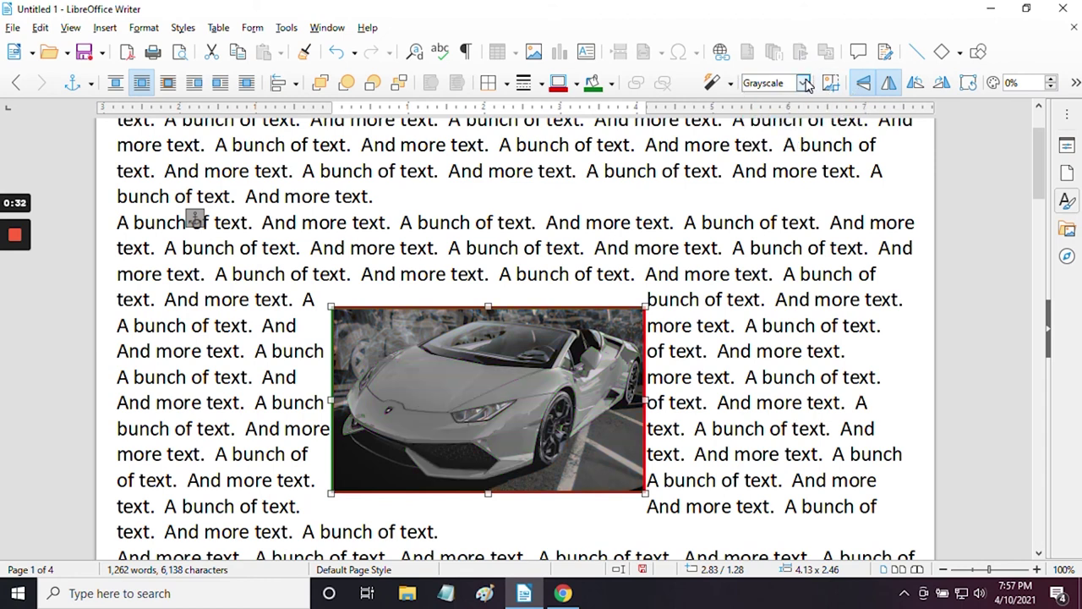
{"action": "left_click", "coordinate": [804, 83]}
{"action": "left_click", "coordinate": [770, 125]}
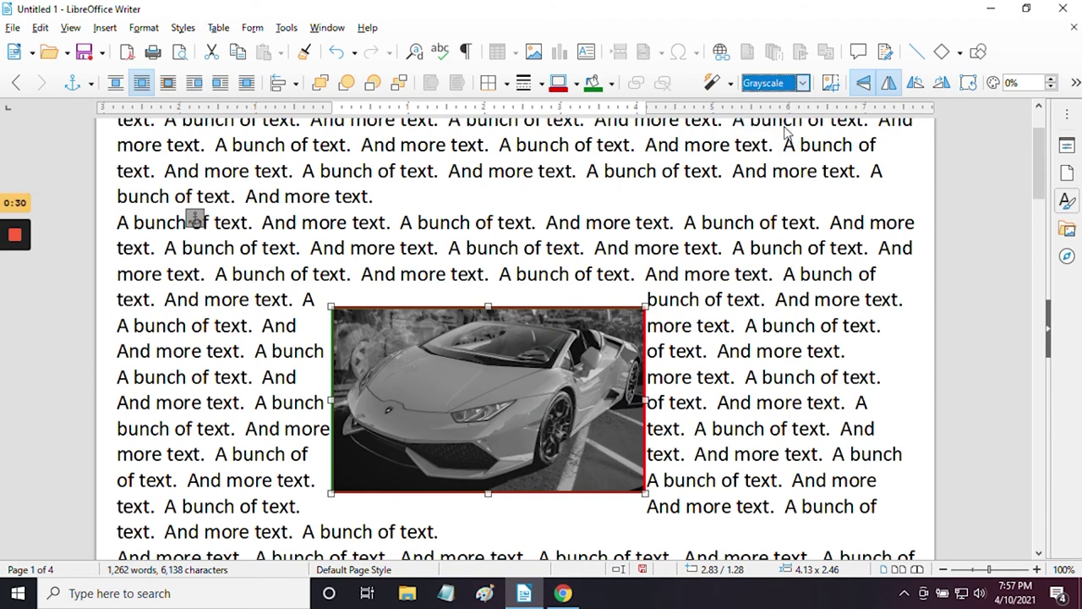
{"action": "left_click", "coordinate": [803, 83]}
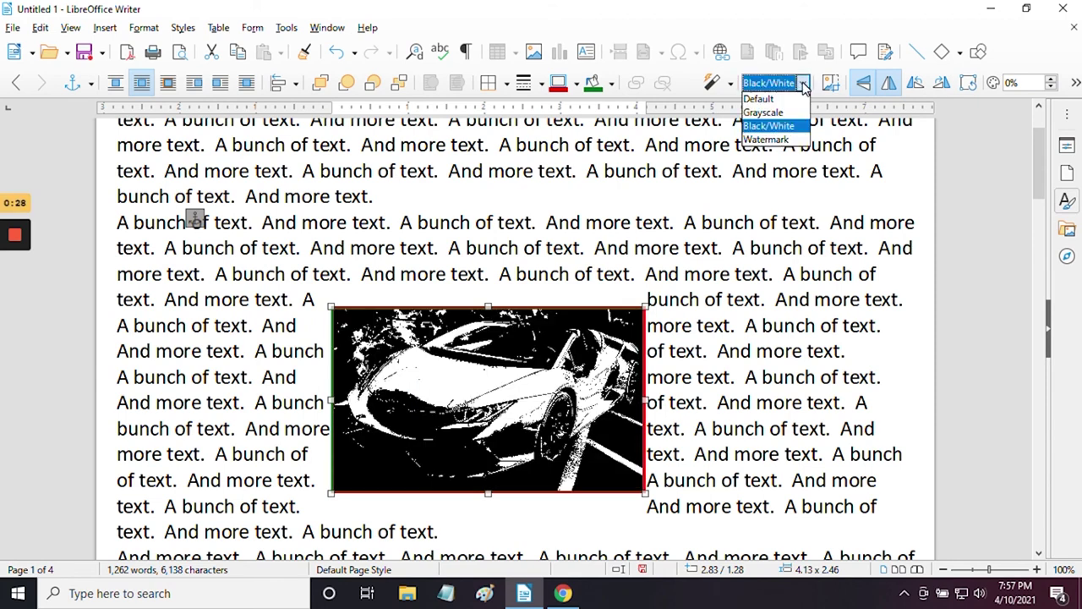
{"action": "left_click", "coordinate": [777, 99]}
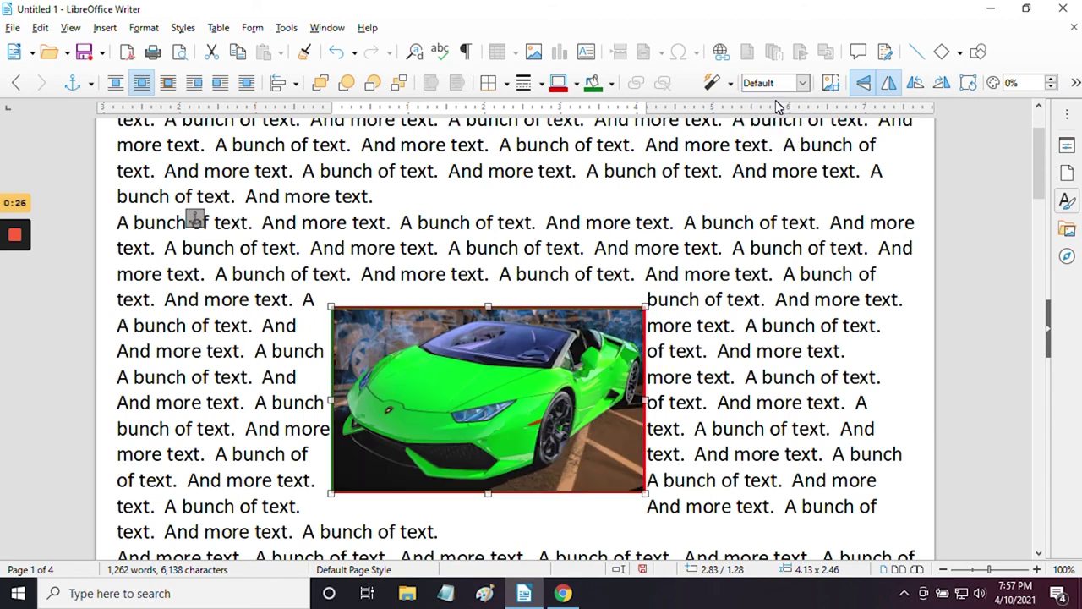
- Apply the Aging filter to the car image with an aging degree of 10%
{"action": "left_click", "coordinate": [731, 85]}
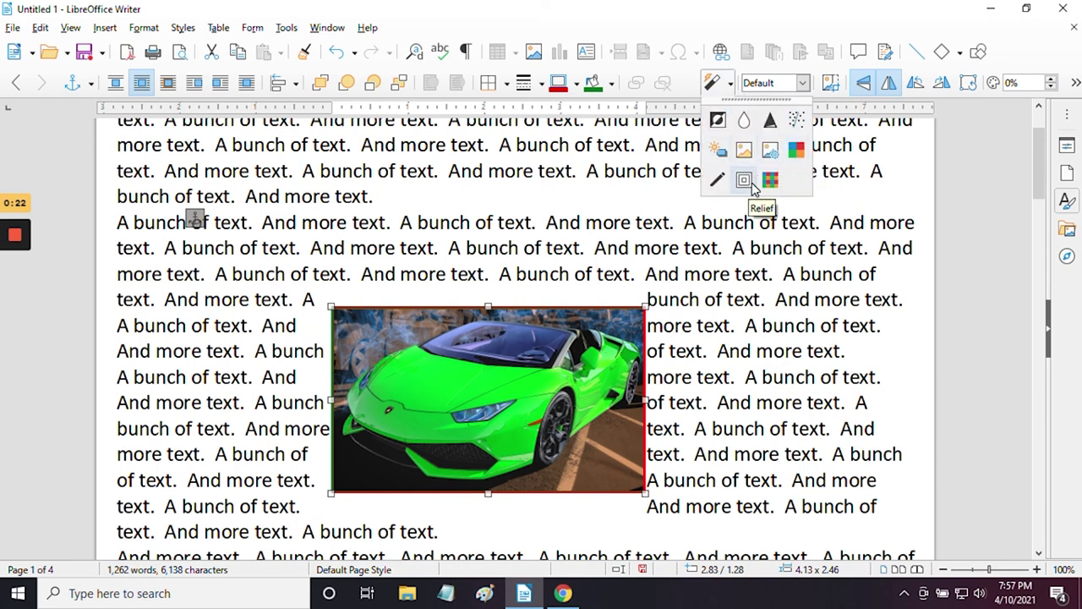
{"action": "left_click", "coordinate": [744, 150]}
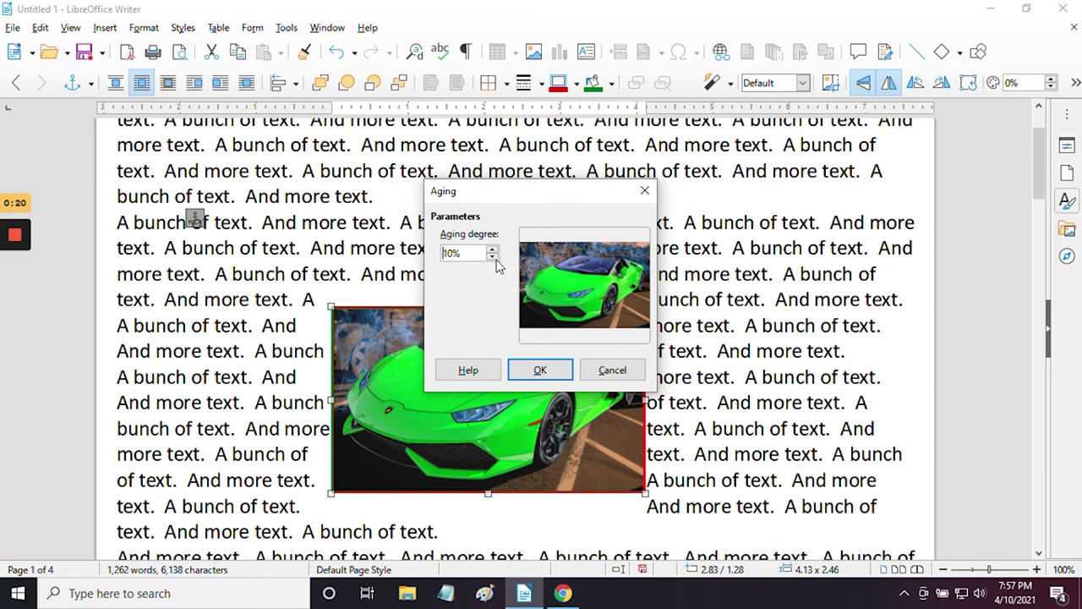
{"action": "left_click", "coordinate": [539, 368]}
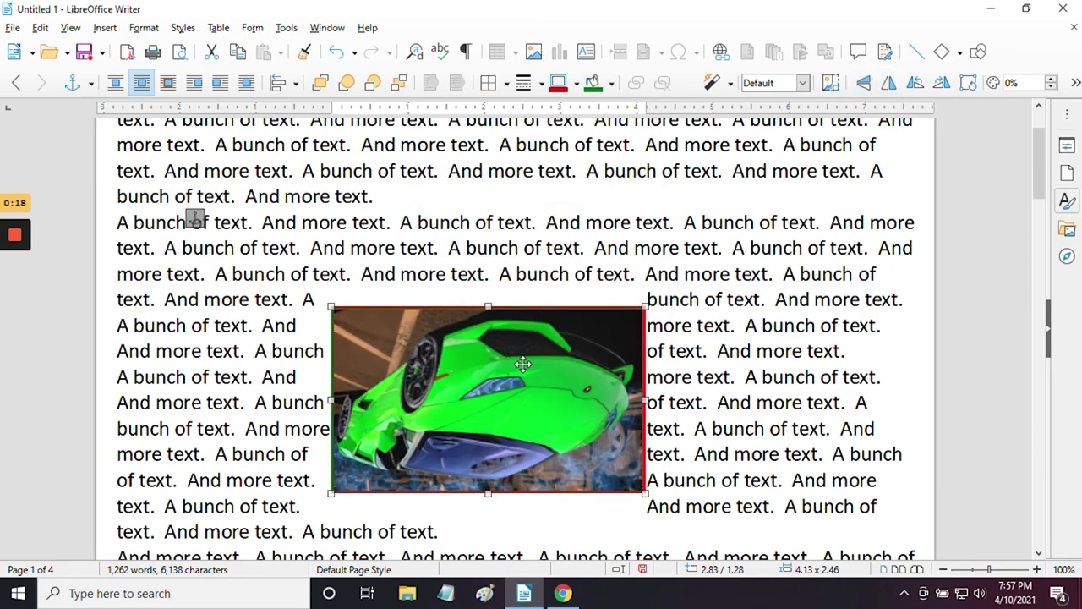
{"action": "scroll", "coordinate": [493, 379], "scroll_direction": "down", "scroll_amount": 2}
{"action": "scroll", "coordinate": [493, 379], "scroll_direction": "up", "scroll_amount": 4}
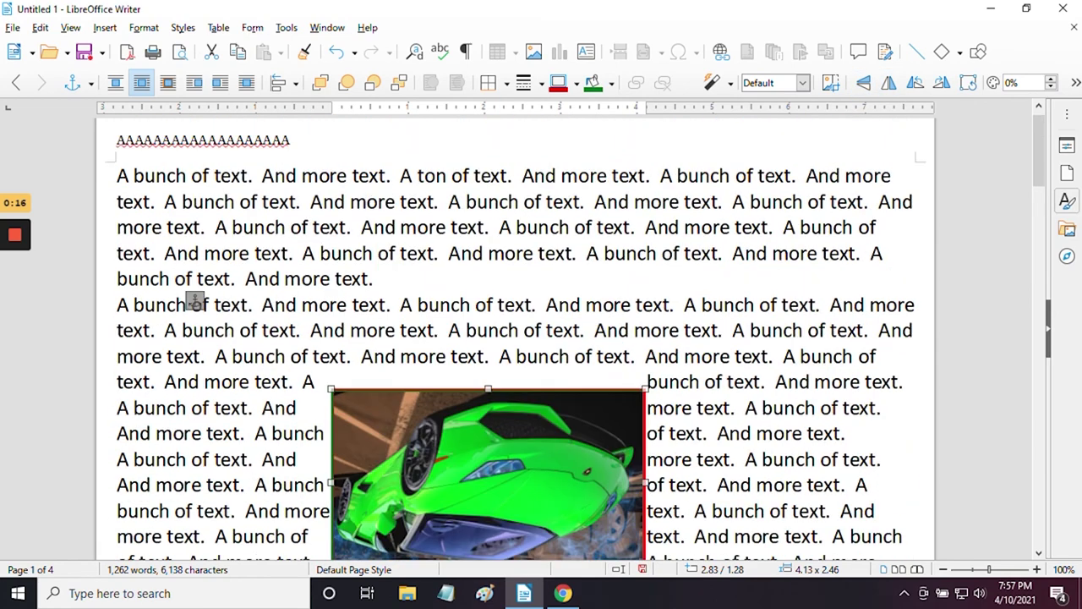
{"action": "scroll", "coordinate": [496, 420], "scroll_direction": "down", "scroll_amount": 1}
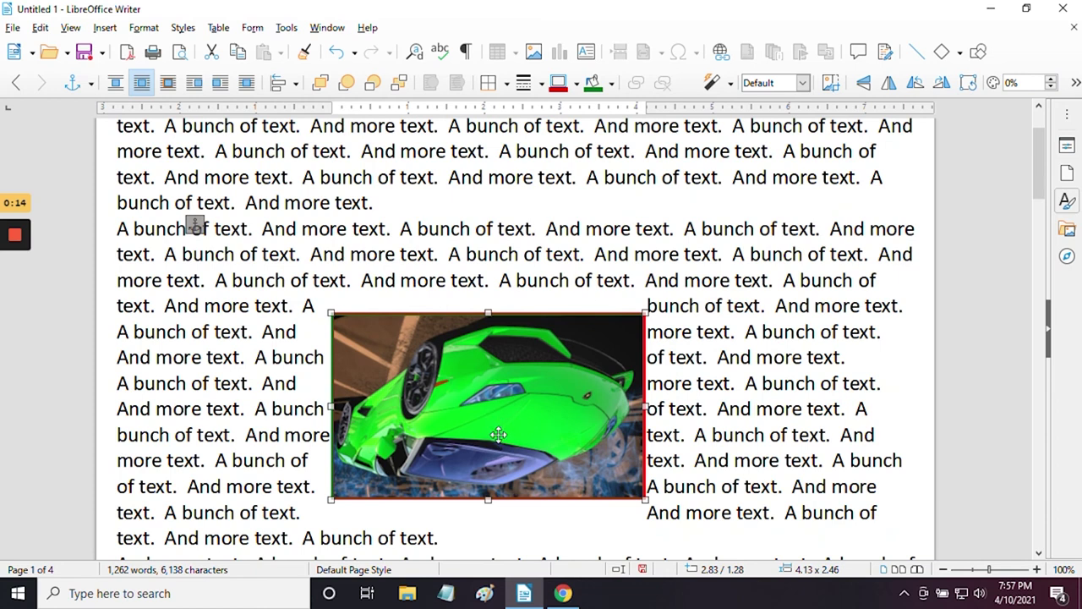
- Undo the car image's recent color mode, background color and border color changes
{"action": "left_click", "coordinate": [335, 54]}
{"action": "left_click", "coordinate": [335, 54]}
{"action": "left_click", "coordinate": [337, 55]}
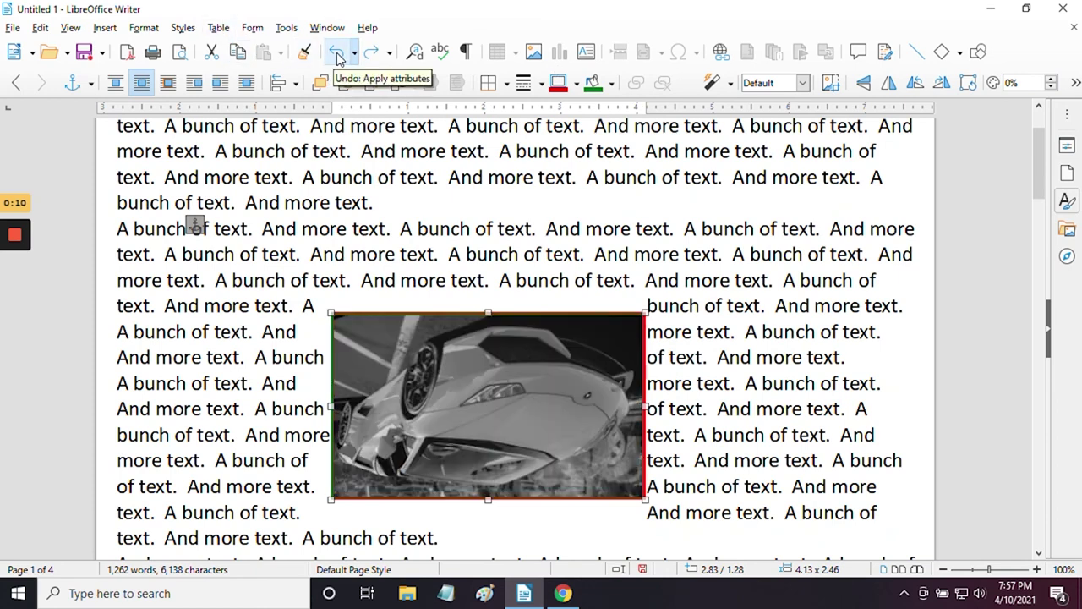
{"action": "left_click", "coordinate": [338, 56]}
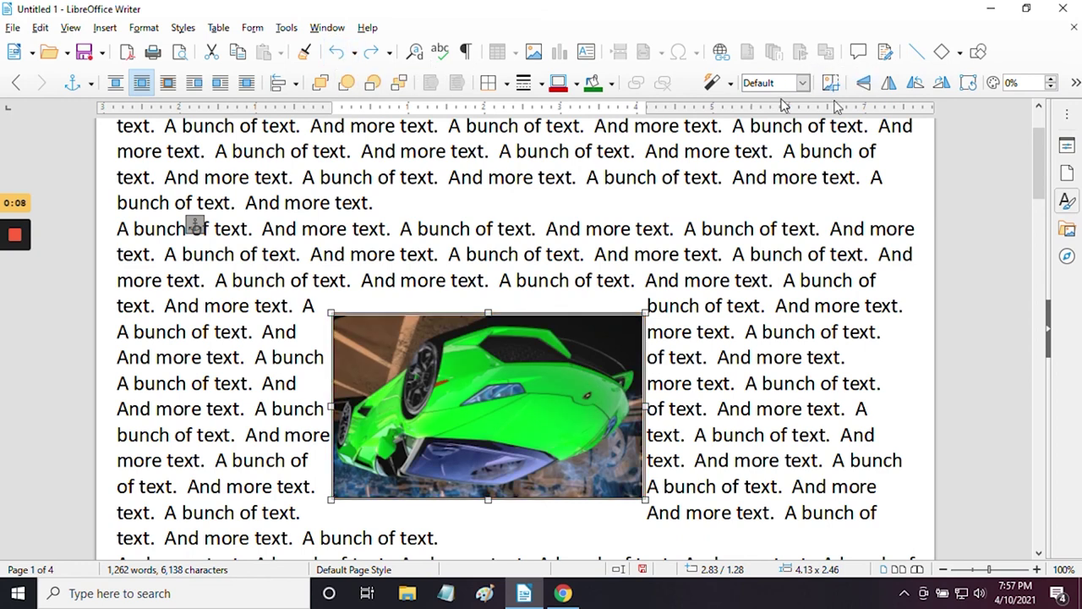
- Flip the car image horizontally and vertically
{"action": "left_click", "coordinate": [888, 84]}
{"action": "left_click", "coordinate": [889, 84]}
{"action": "left_click", "coordinate": [864, 84]}
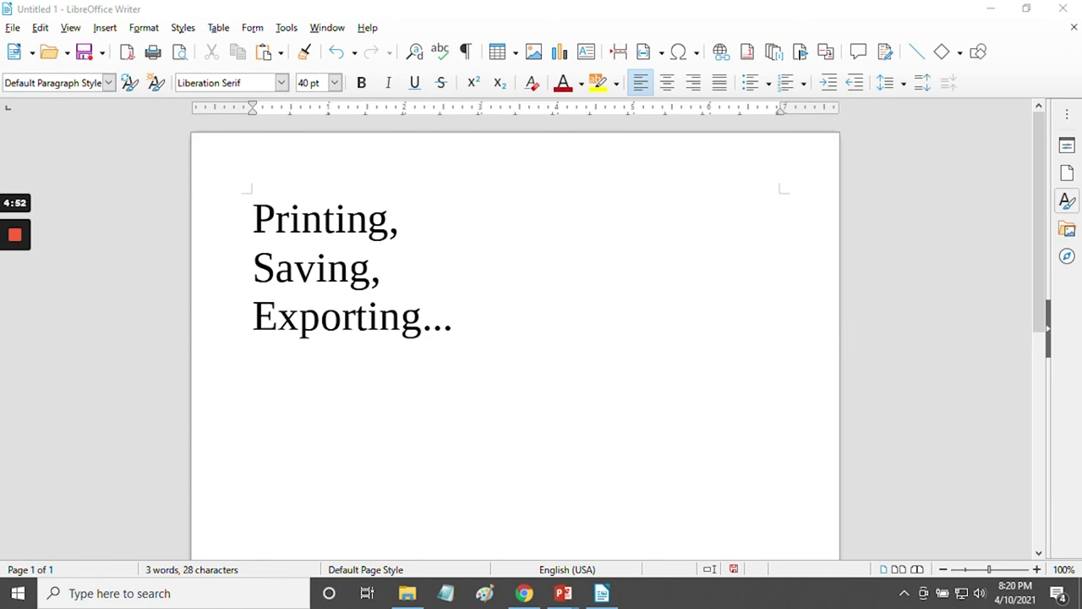
- Review the general and Writer-specific print settings, and close them without printing
{"action": "left_click", "coordinate": [153, 54]}
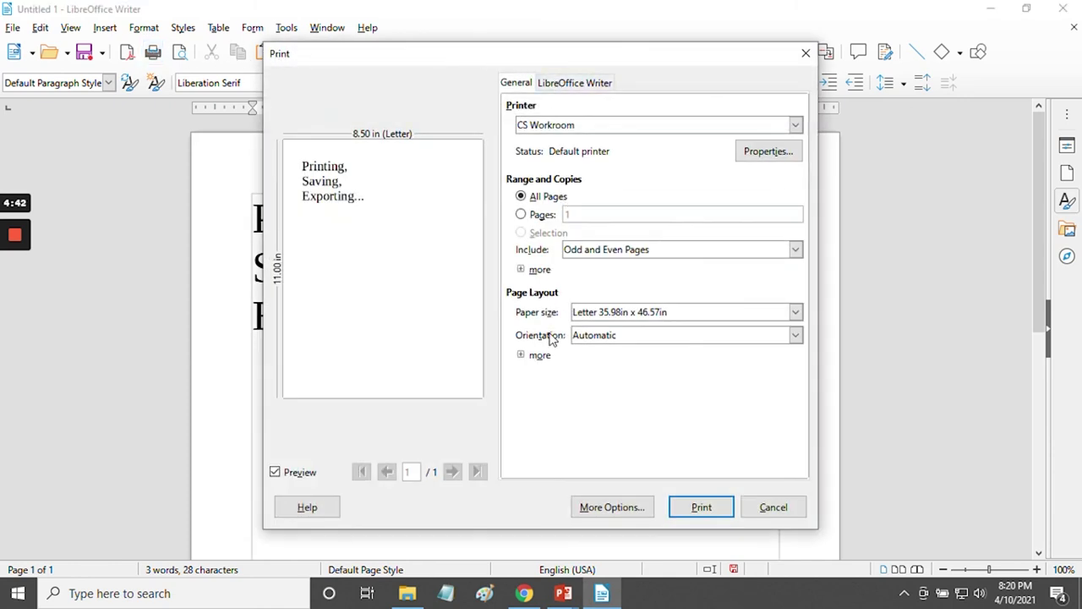
{"action": "left_click", "coordinate": [553, 86]}
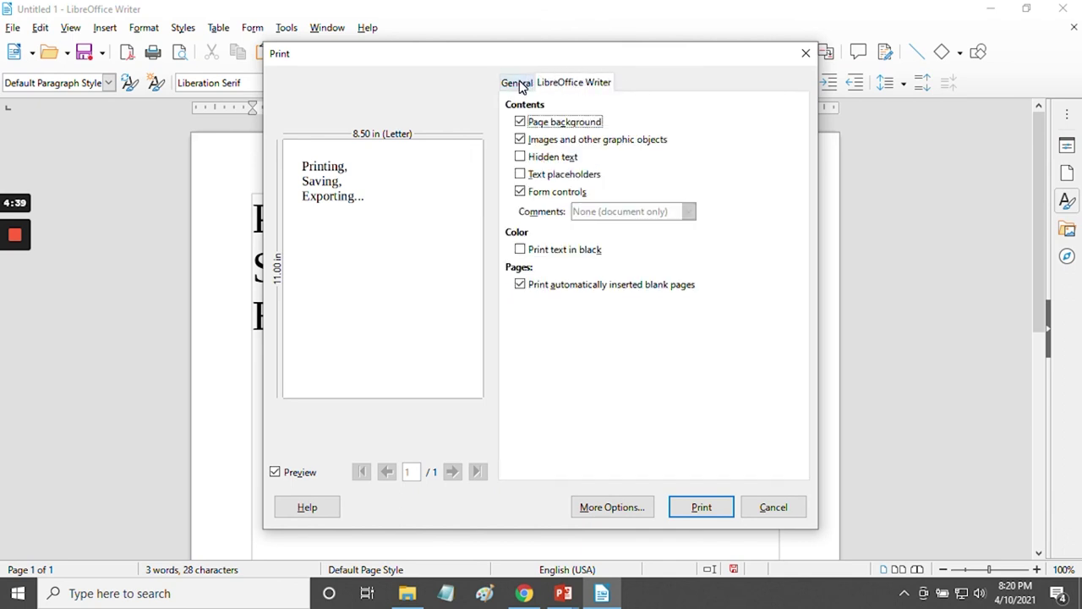
{"action": "left_click", "coordinate": [520, 84]}
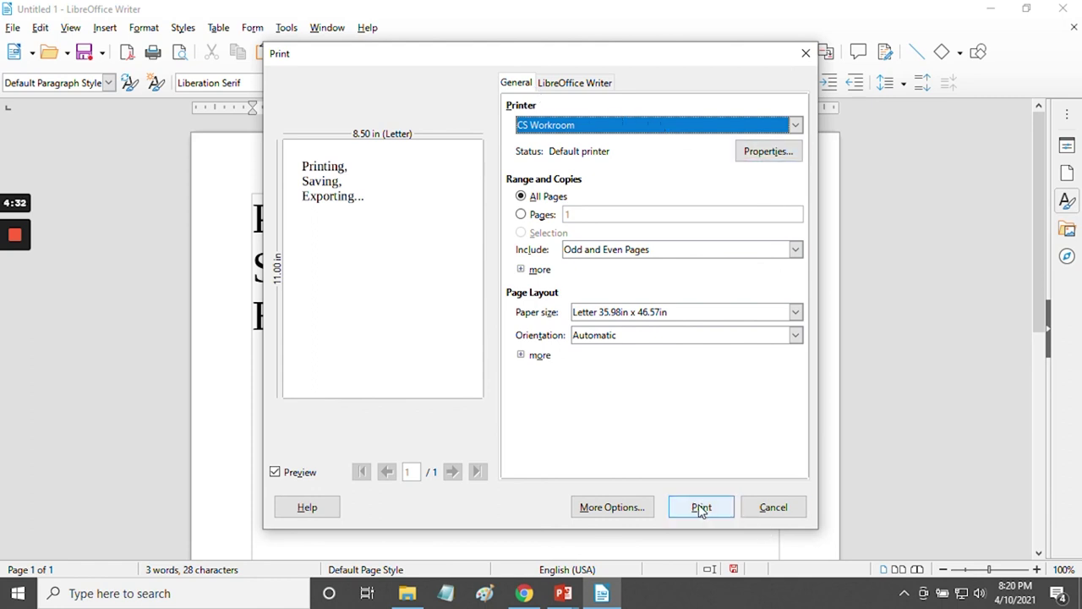
{"action": "left_click", "coordinate": [773, 507]}
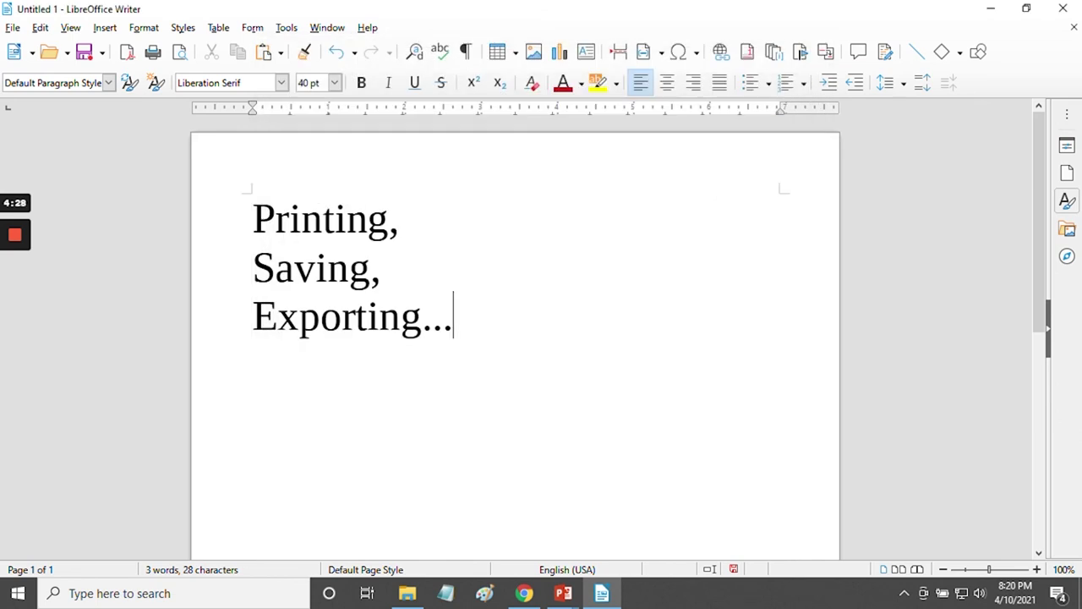
- Examine the file formats offered by Save As, and leave without saving the document
{"action": "left_click", "coordinate": [104, 54]}
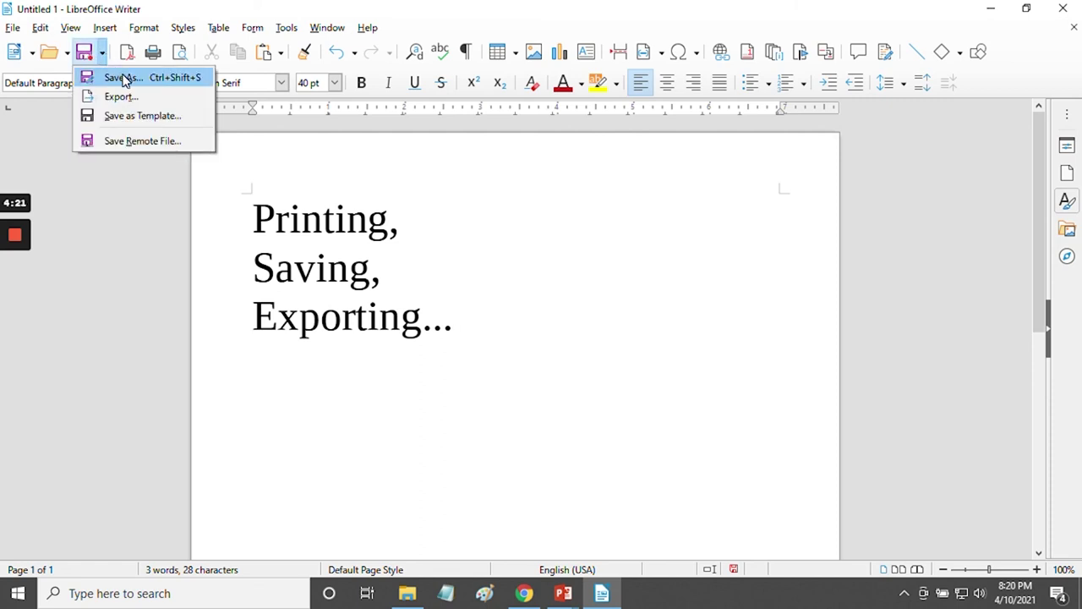
{"action": "left_click", "coordinate": [124, 78]}
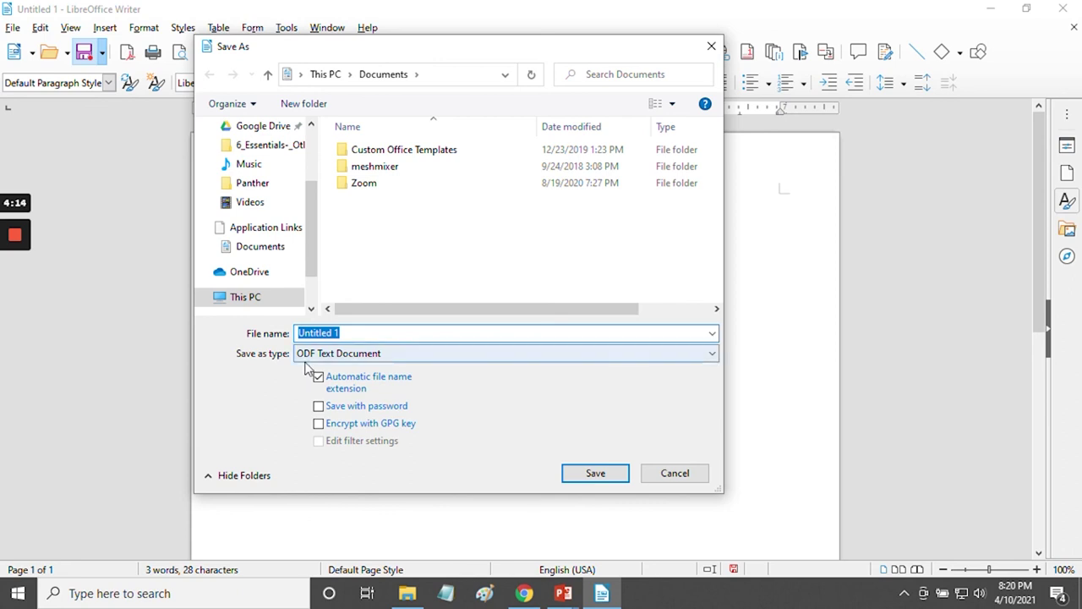
{"action": "left_click", "coordinate": [433, 353]}
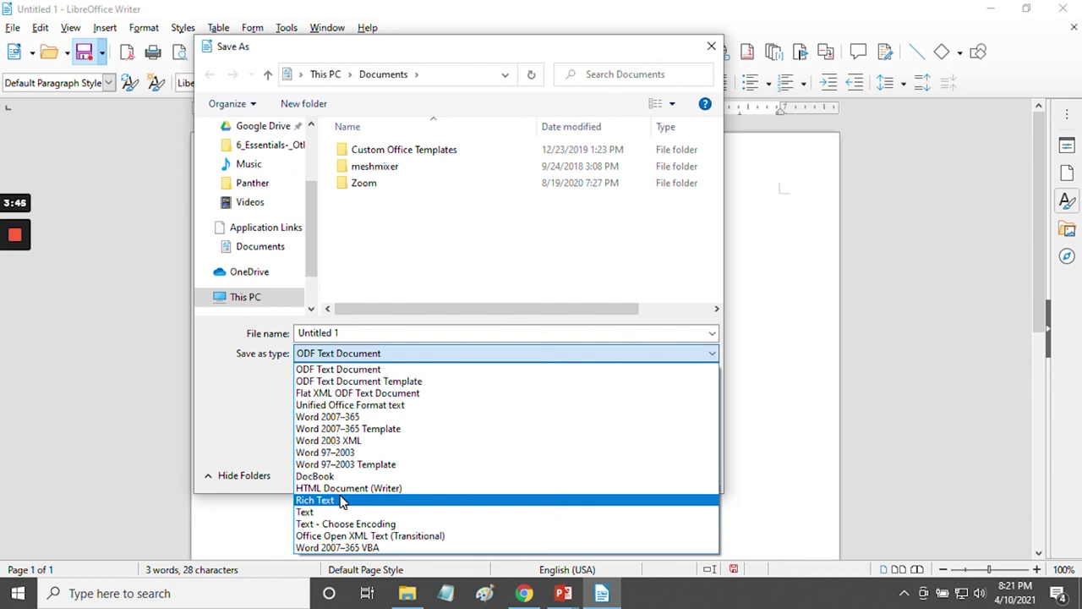
{"action": "left_click", "coordinate": [230, 409]}
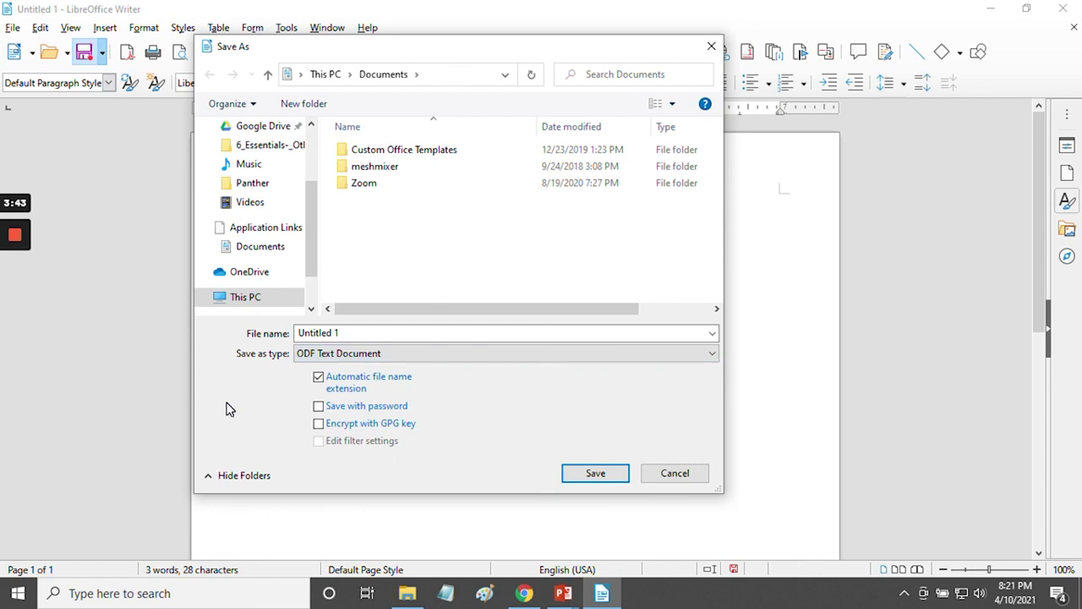
{"action": "left_click", "coordinate": [682, 474]}
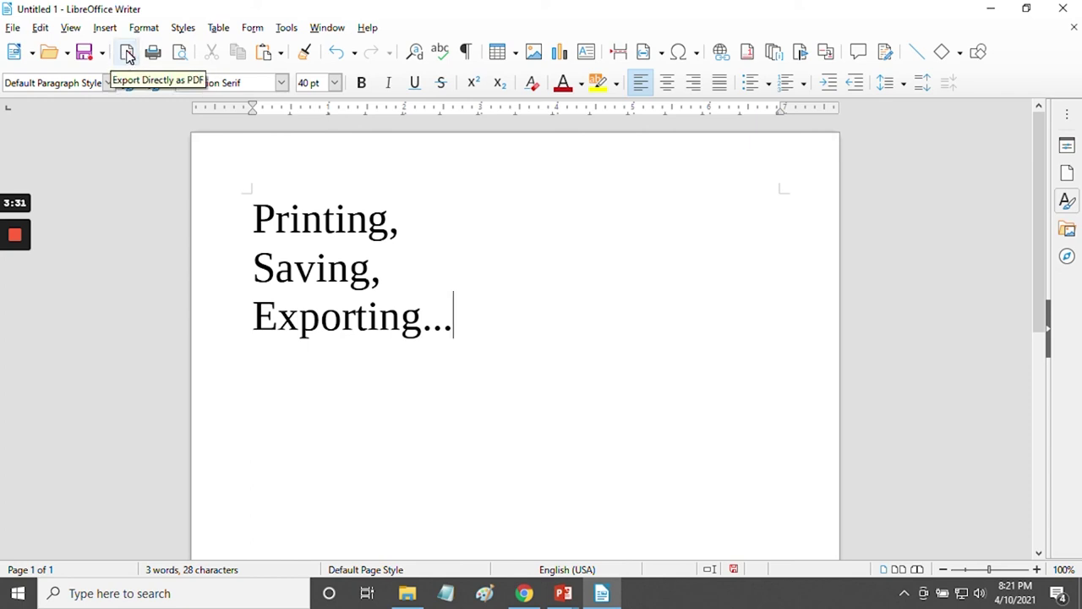
- View the direct PDF export options, cancel the export, and minimize Writer to return to the presentation slides
{"action": "left_click", "coordinate": [127, 56]}
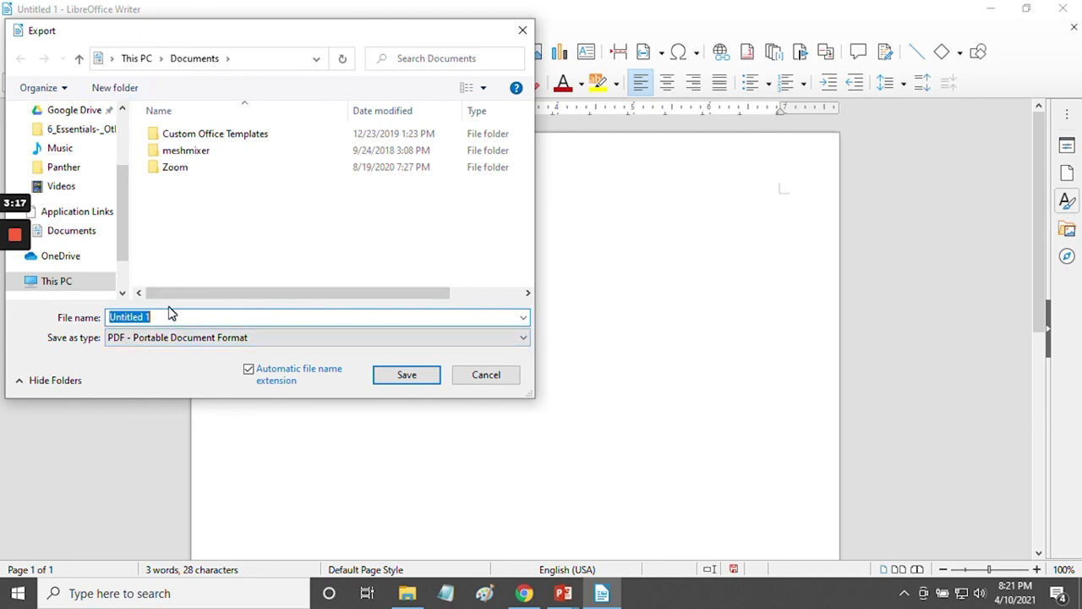
{"action": "left_click", "coordinate": [486, 374]}
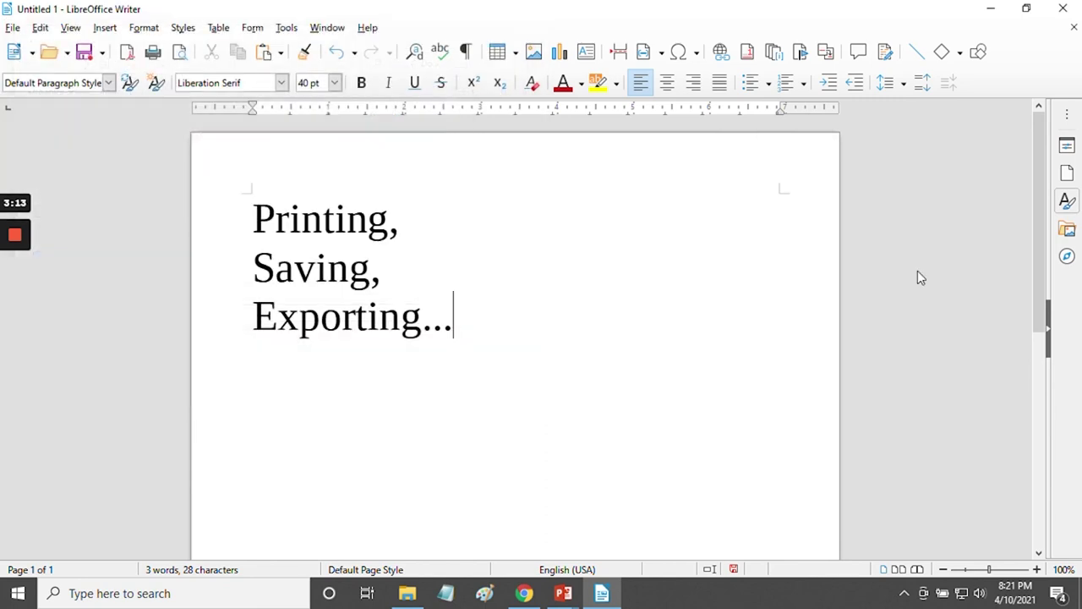
{"action": "left_click", "coordinate": [986, 7]}
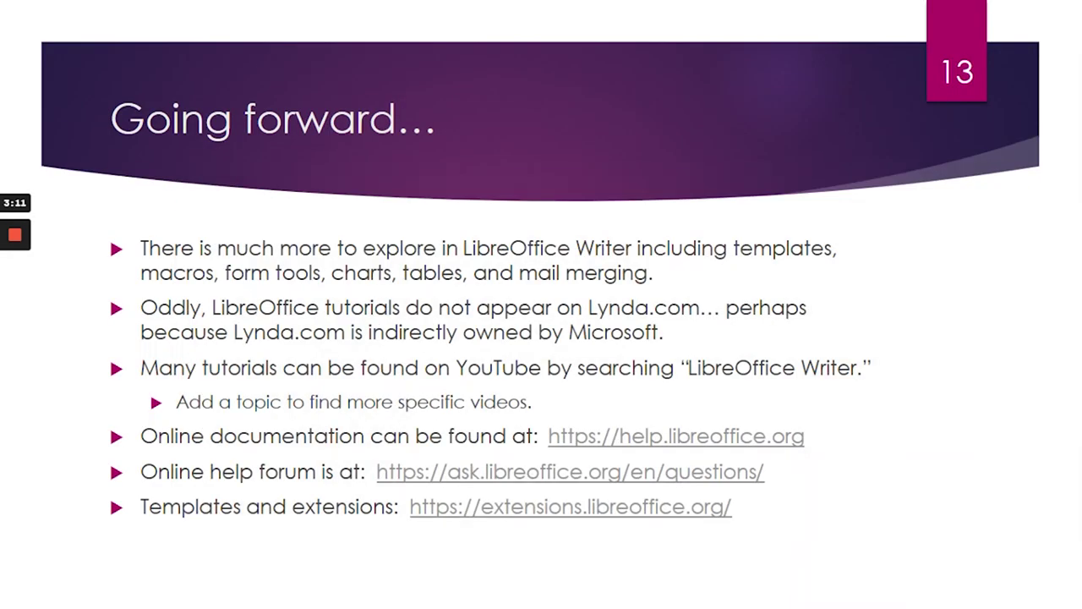